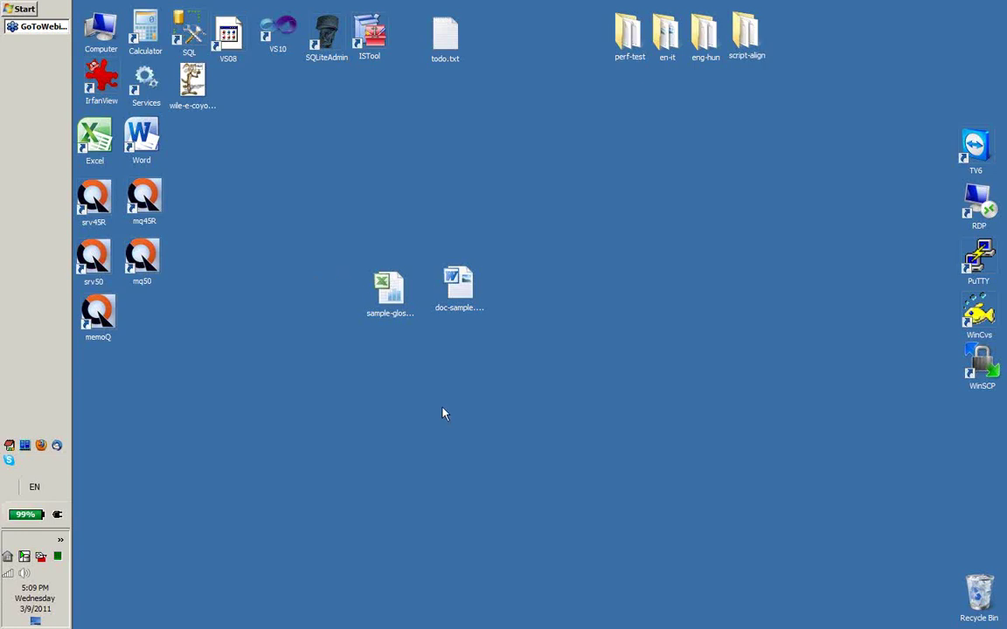
# - Open sample-glossary.xls from the desktop in Excel and save a copy as the Unicode Text file sample-glossary.txt
pyautogui.doubleClick(389, 291)
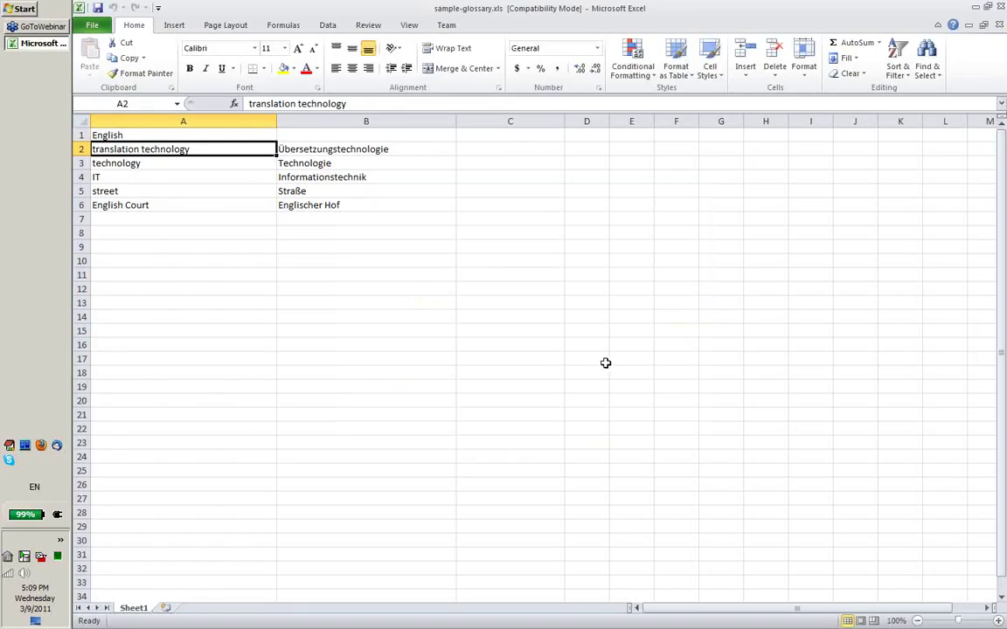
pyautogui.scroll(5, 605, 363)
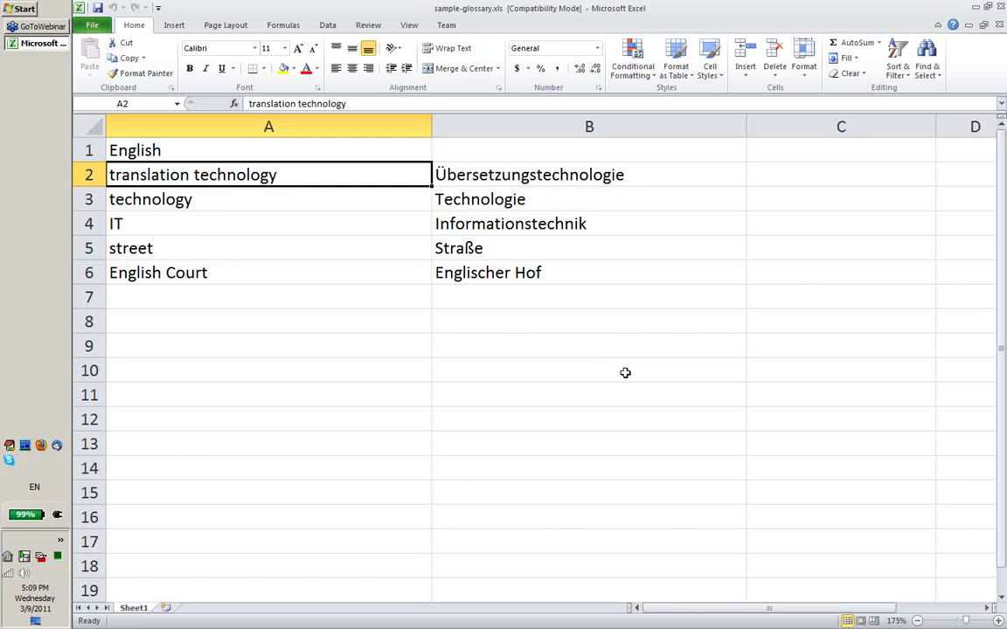
pyautogui.click(93, 26)
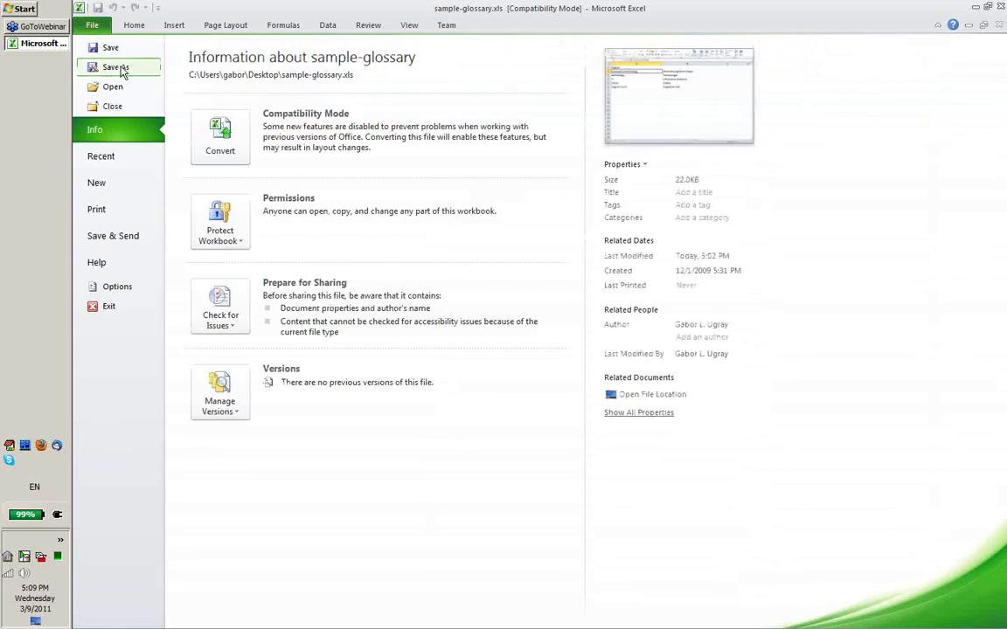
pyautogui.click(114, 68)
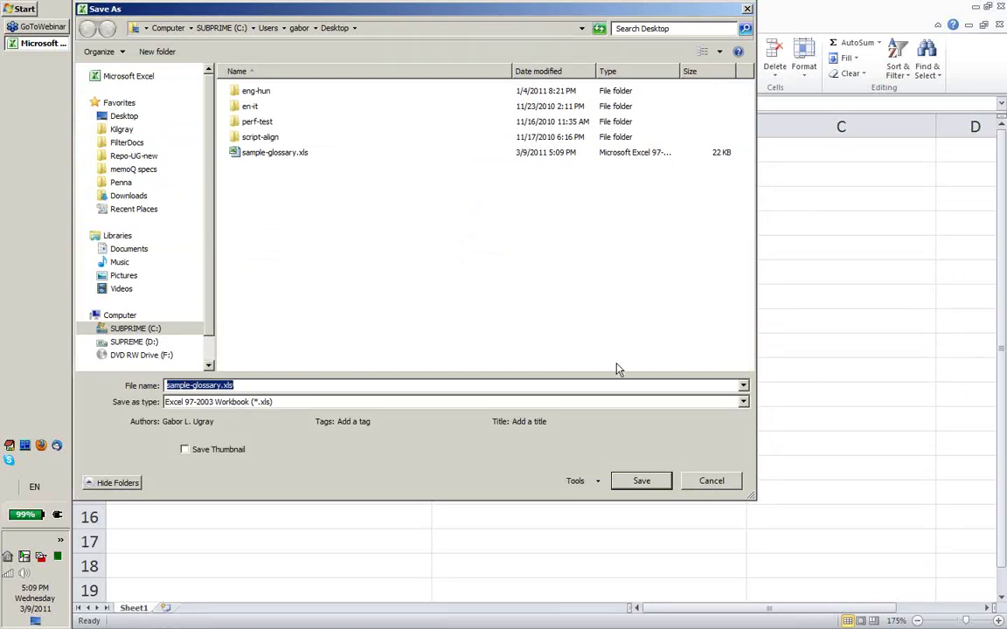
pyautogui.click(743, 403)
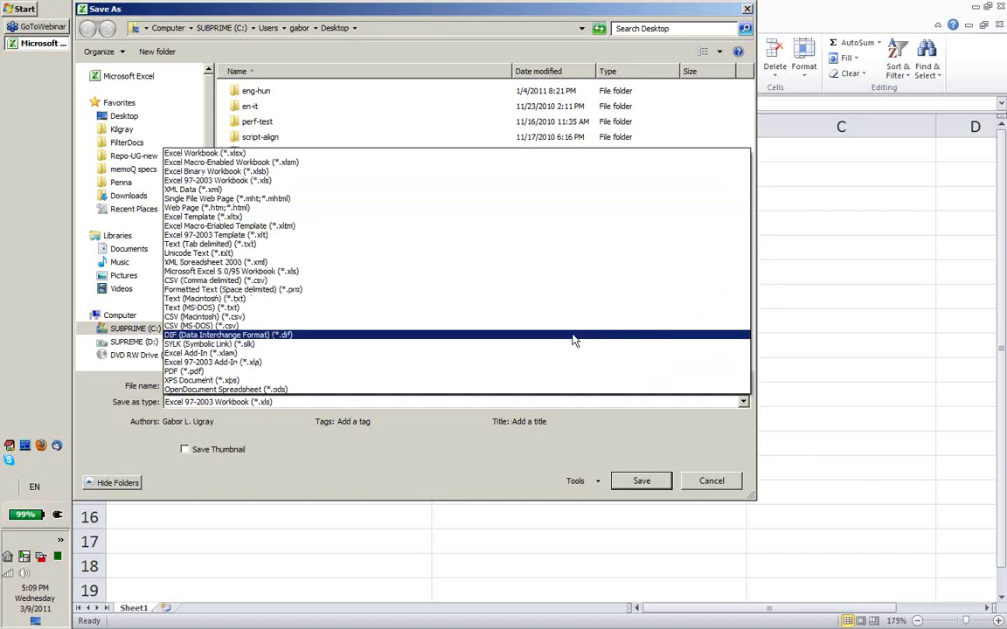
pyautogui.click(202, 254)
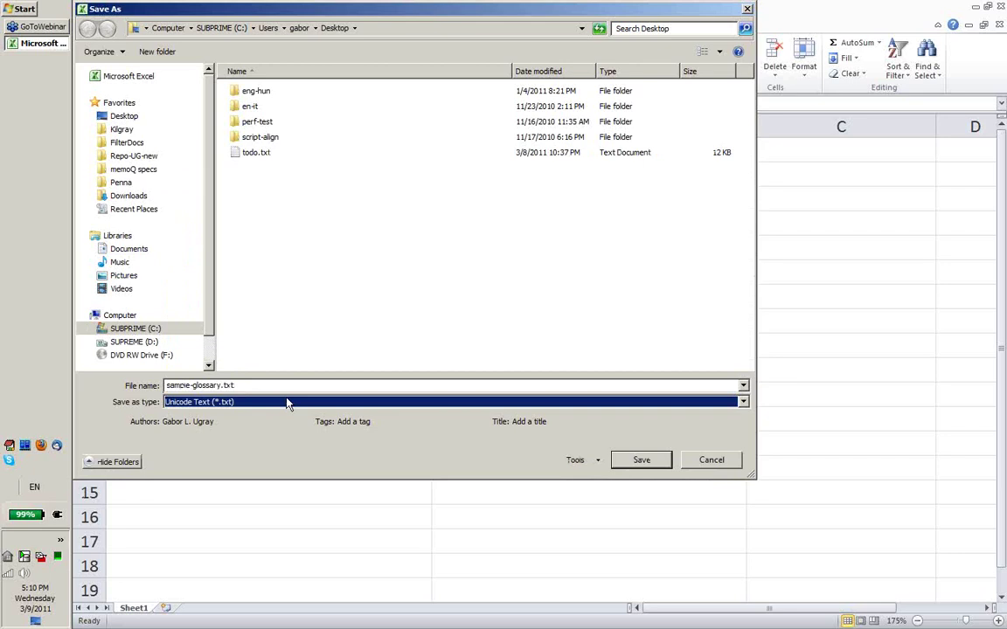
pyautogui.click(267, 386)
pyautogui.click(266, 385)
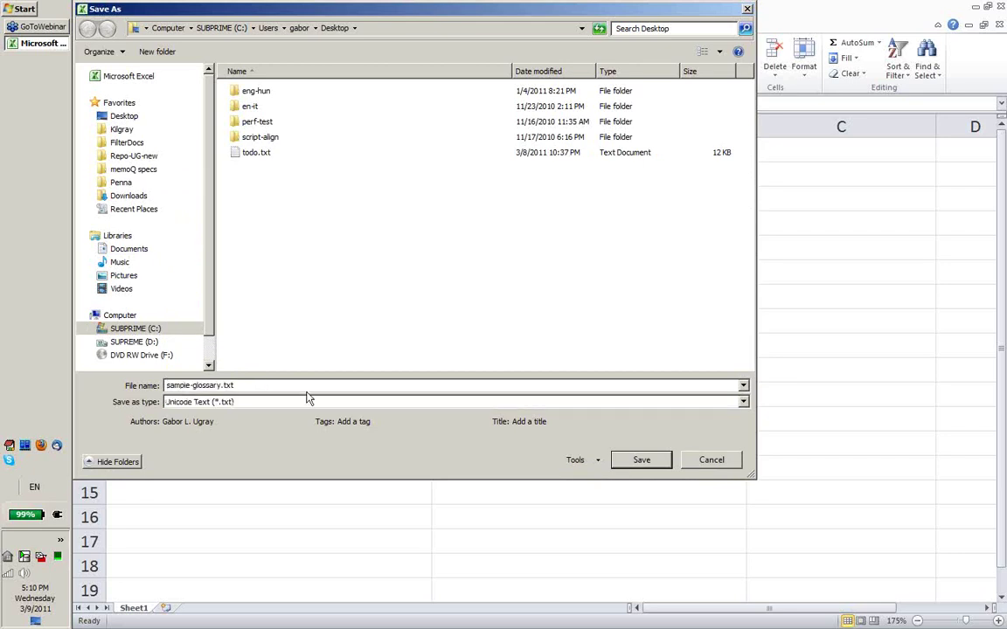
pyautogui.click(640, 467)
pyautogui.click(479, 364)
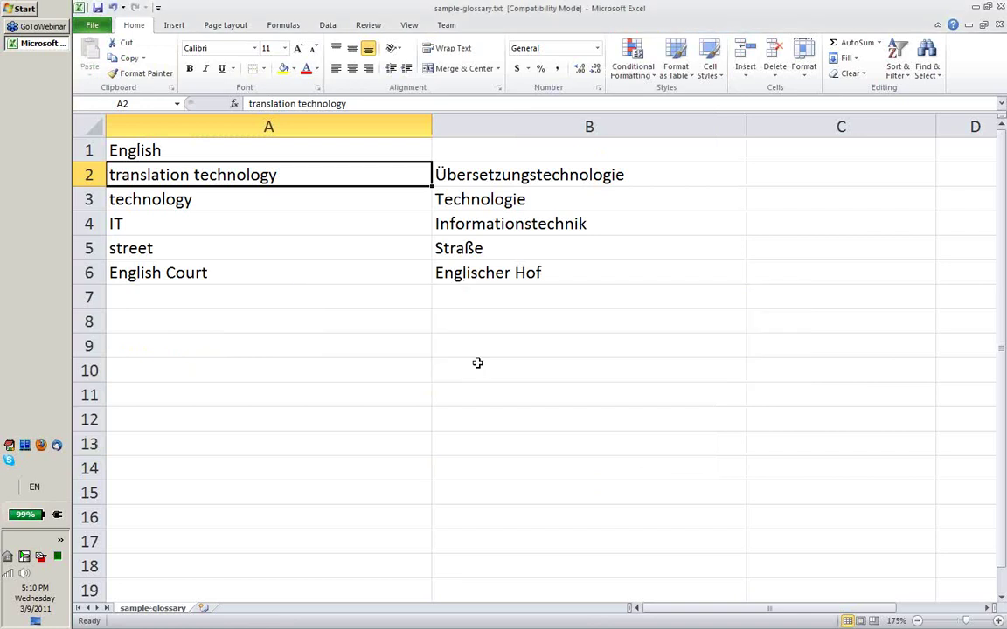
# - Save the glossary also as the comma-delimited file sample-glossary.csv, and close Excel without saving further changes
pyautogui.click(92, 26)
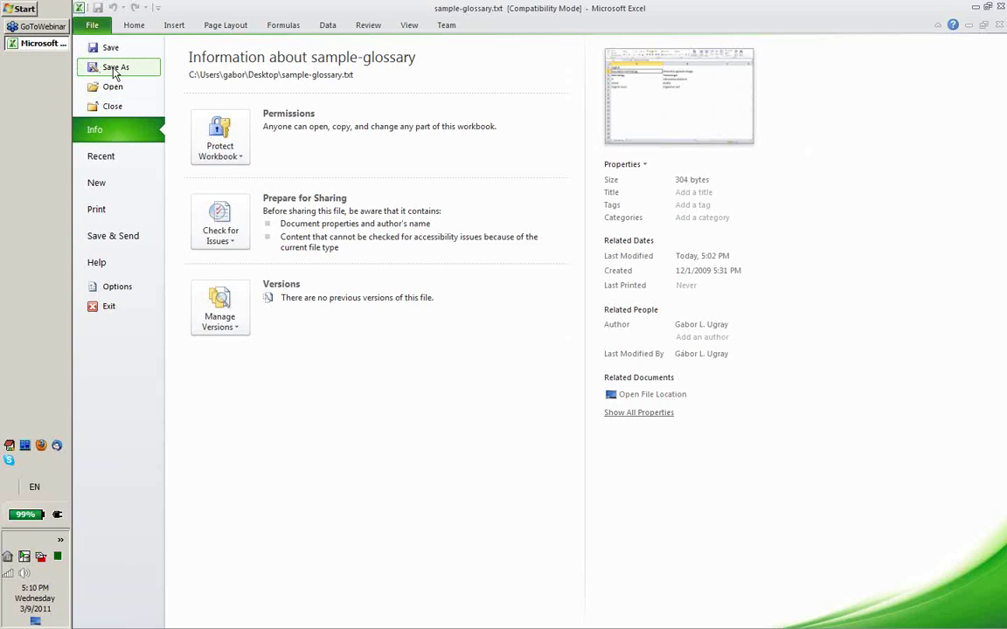
pyautogui.click(114, 69)
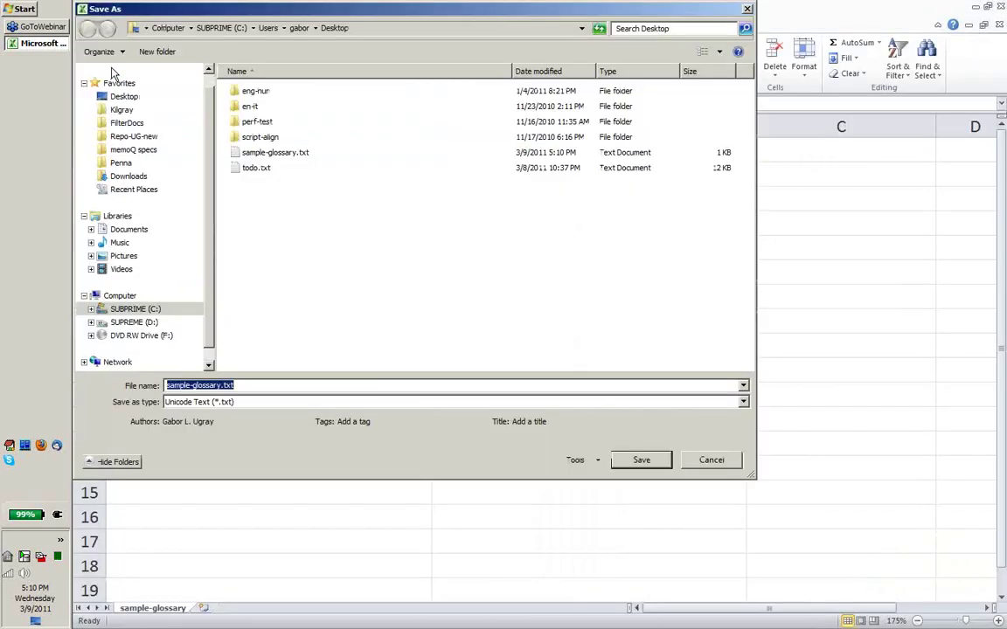
pyautogui.click(743, 404)
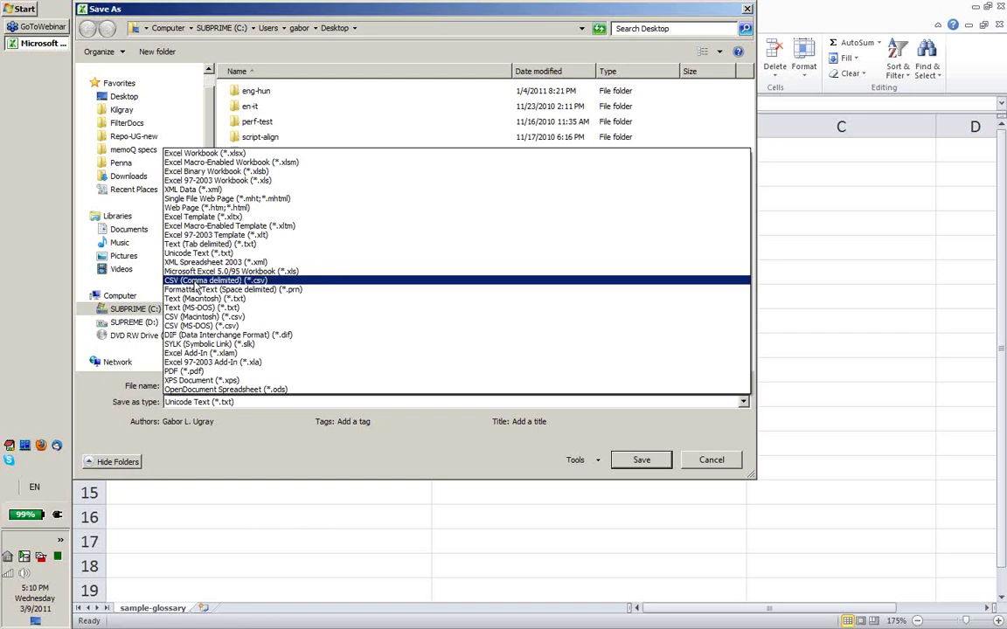
pyautogui.click(196, 282)
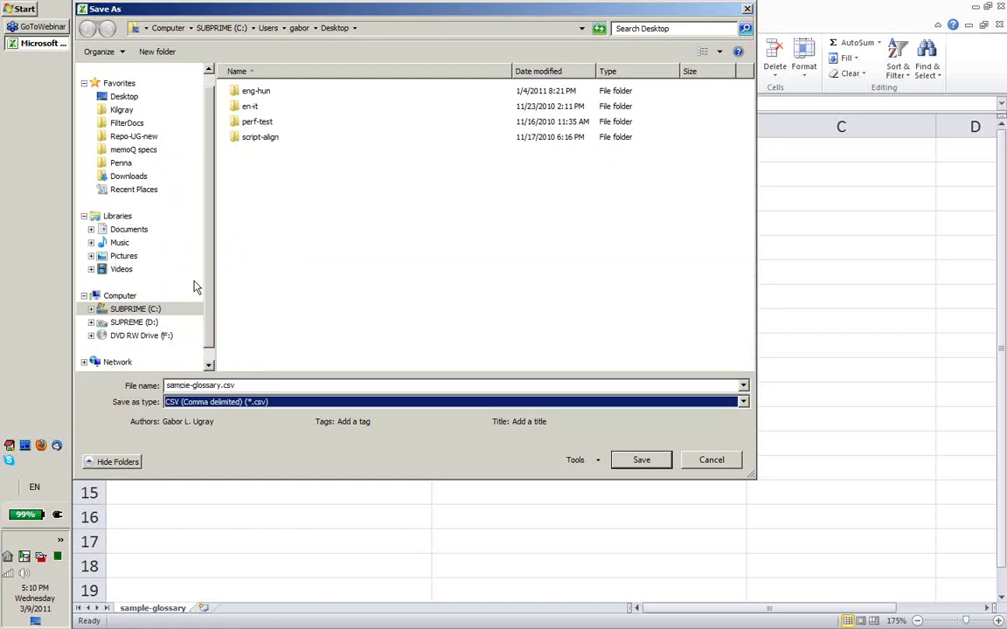
pyautogui.click(639, 463)
pyautogui.click(481, 365)
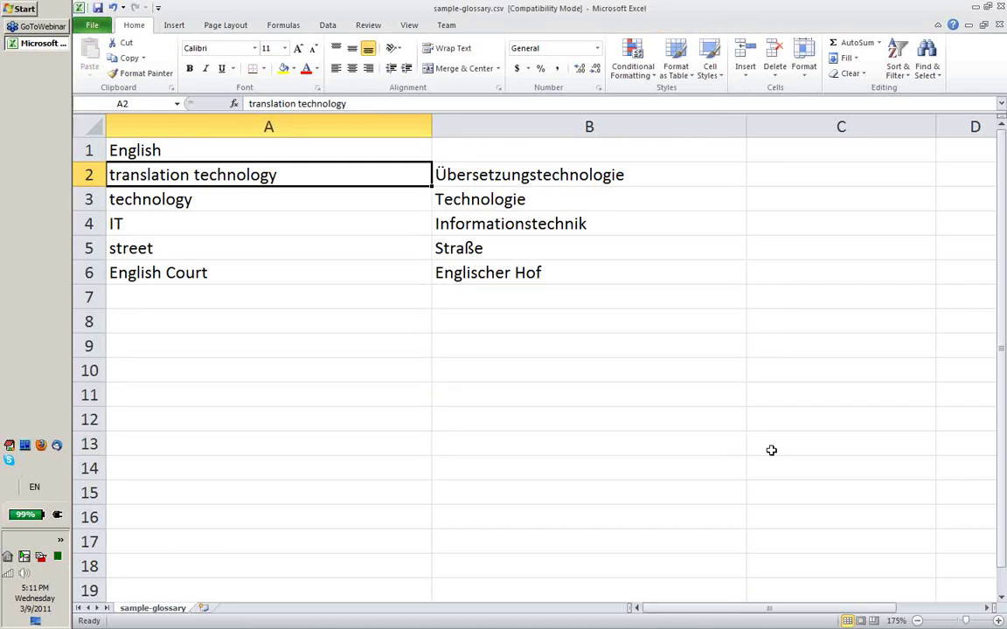
pyautogui.click(999, 7)
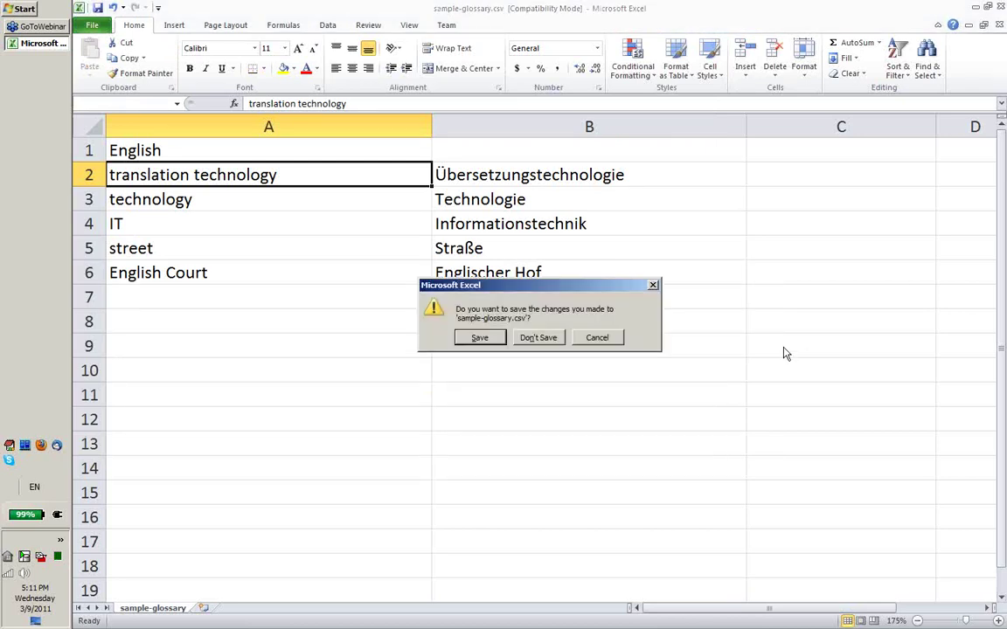
pyautogui.click(538, 339)
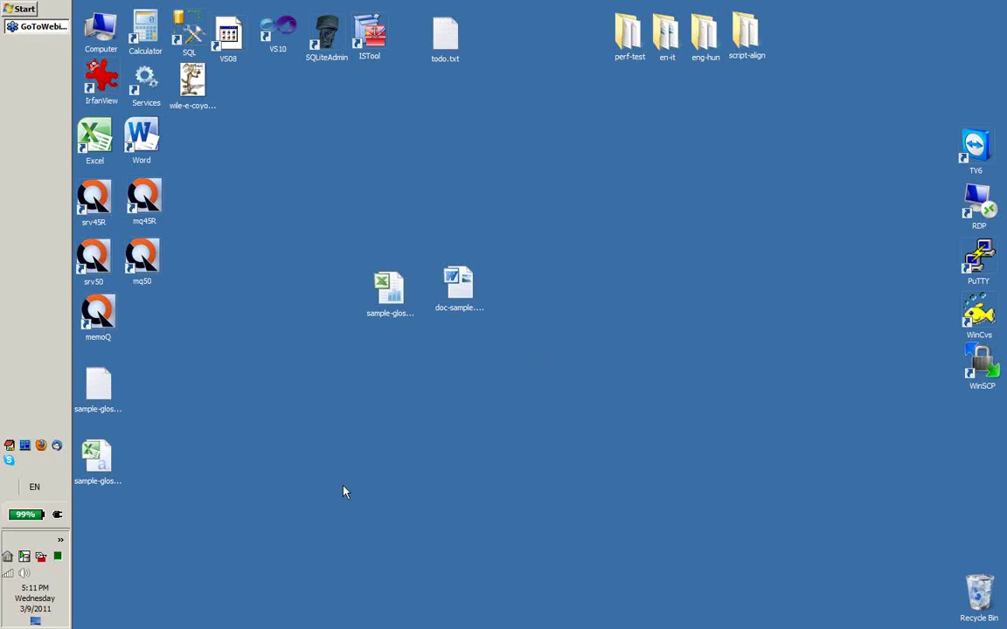
# - Move the exported sample-glossary text and CSV files together to just below the original Excel glossary on the desktop
pyautogui.moveTo(173, 492); pyautogui.dragTo(103, 385)
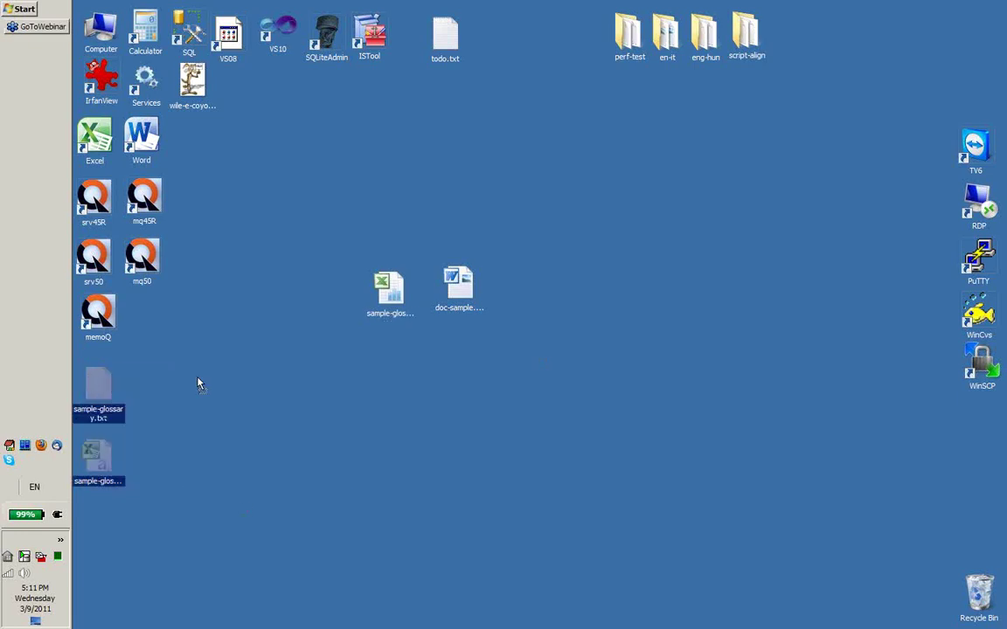
pyautogui.moveTo(378, 357); pyautogui.dragTo(381, 354)
pyautogui.click(234, 339)
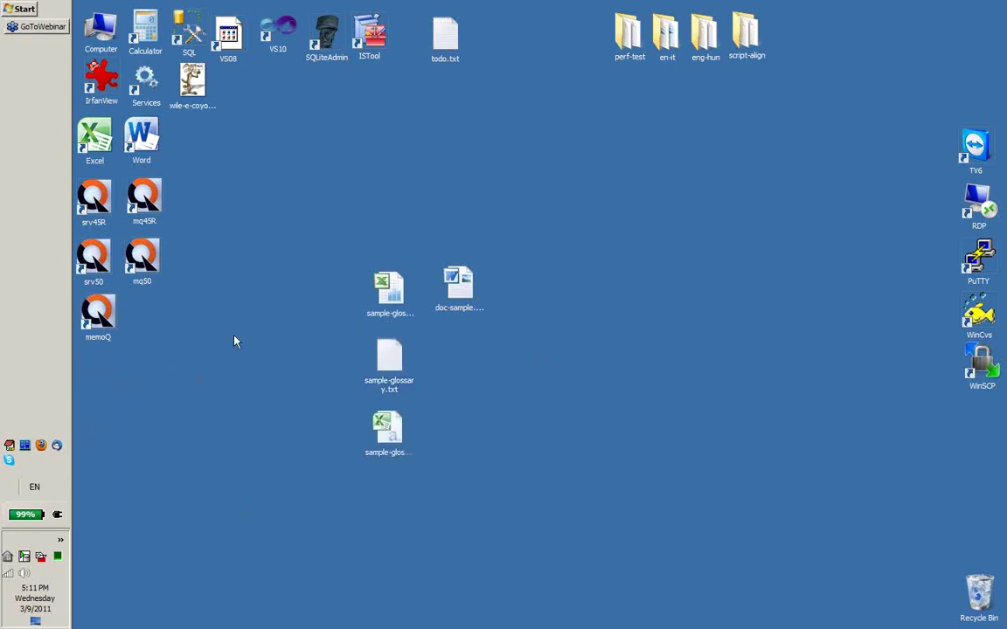
# - Launch memoQ and create a new project named Webinar Eng Ger with English as source and German as target language
pyautogui.doubleClick(96, 313)
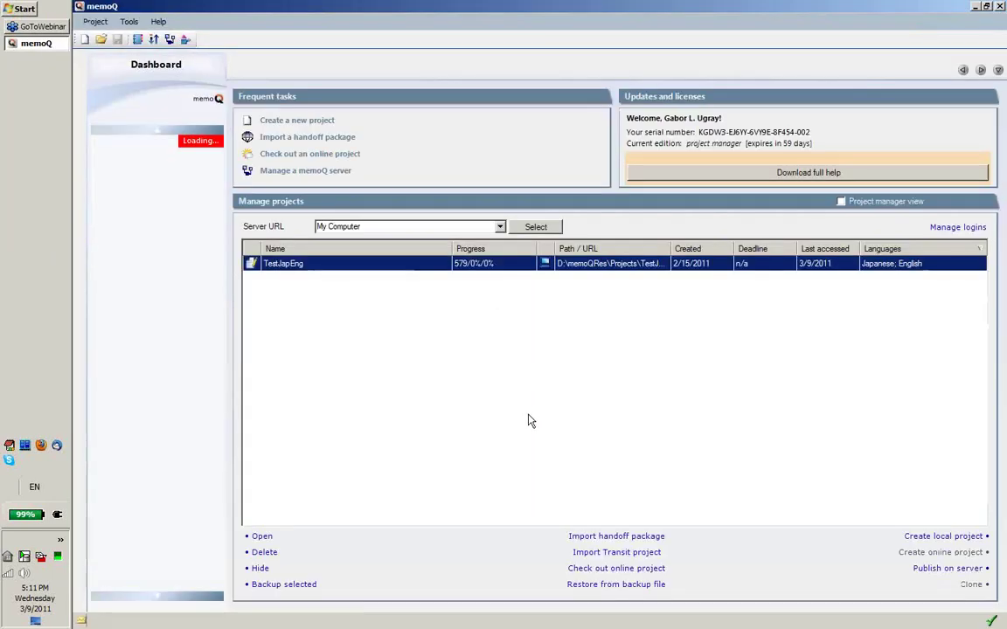
pyautogui.click(326, 128)
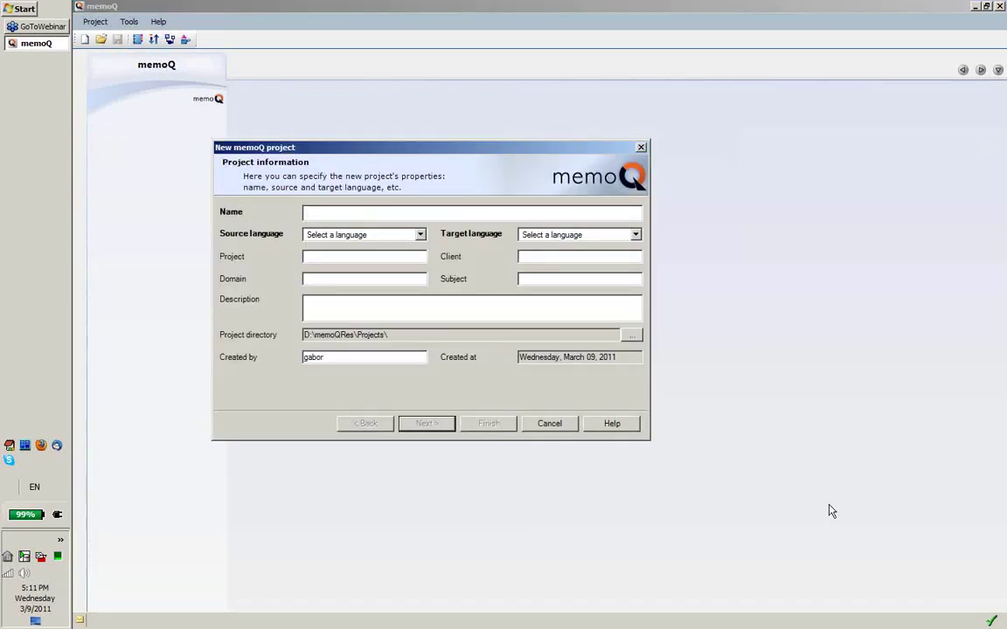
pyautogui.write('Webinar Eng Ger')
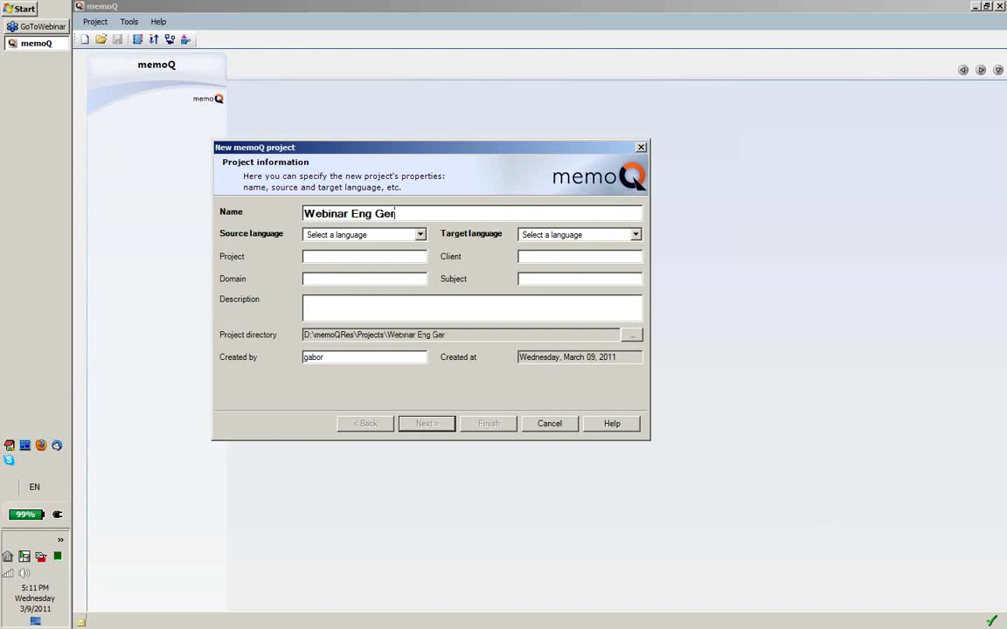
pyautogui.press('Tab')
pyautogui.press('e')
pyautogui.press('Tab')
pyautogui.press('g')
pyautogui.press('e')
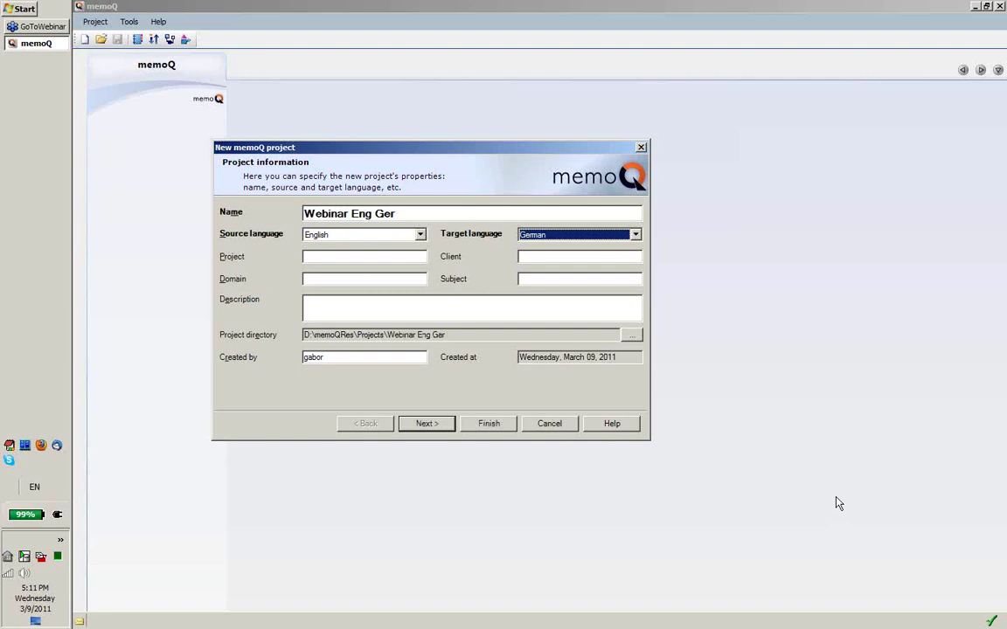
pyautogui.press('Return')
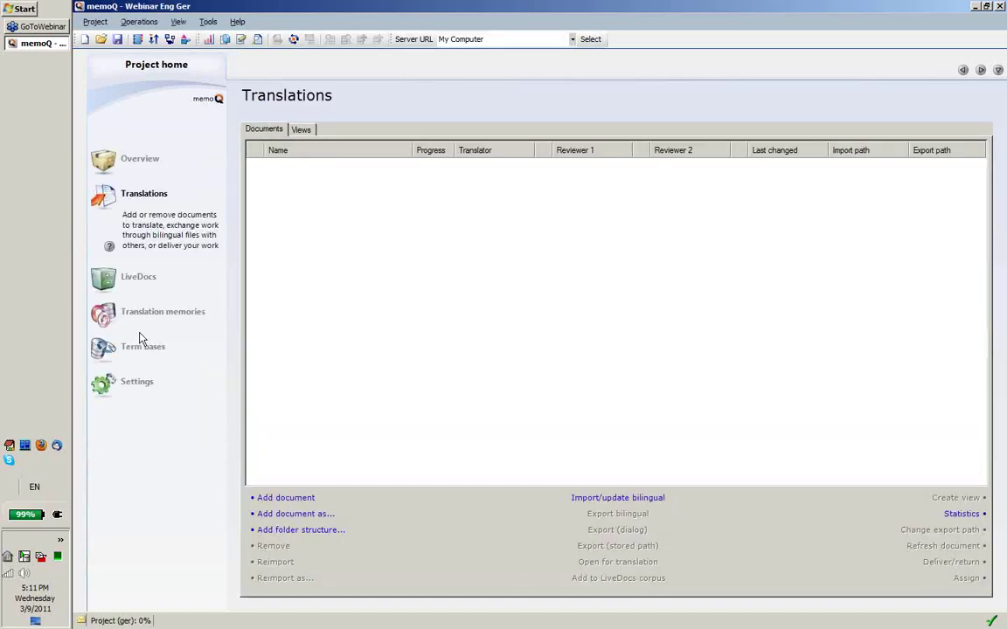
# - Create a local term base named Webinar Import TB for the project, with English and German as its languages
pyautogui.click(144, 347)
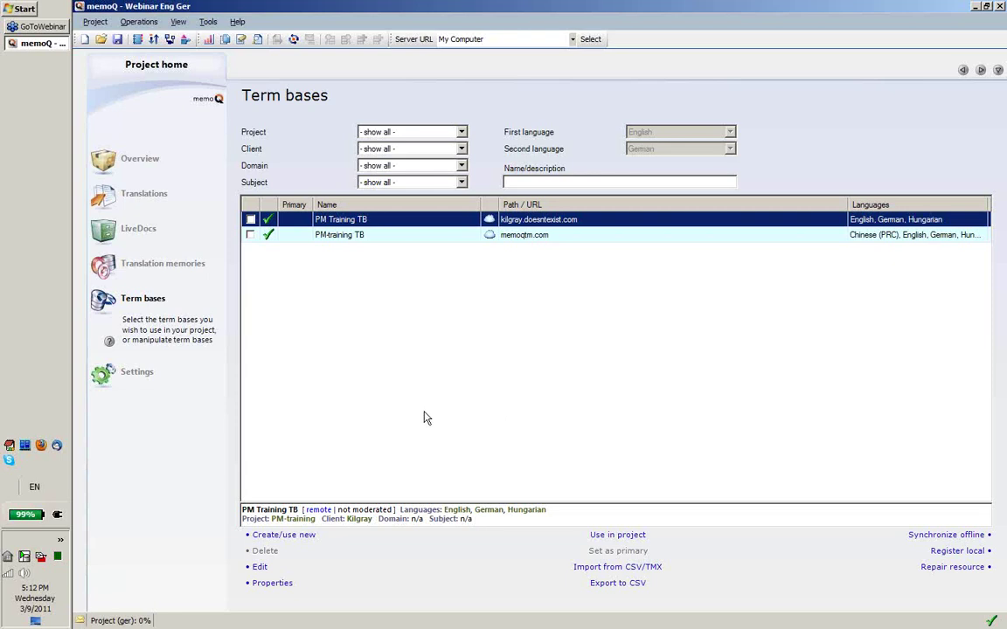
pyautogui.click(383, 236)
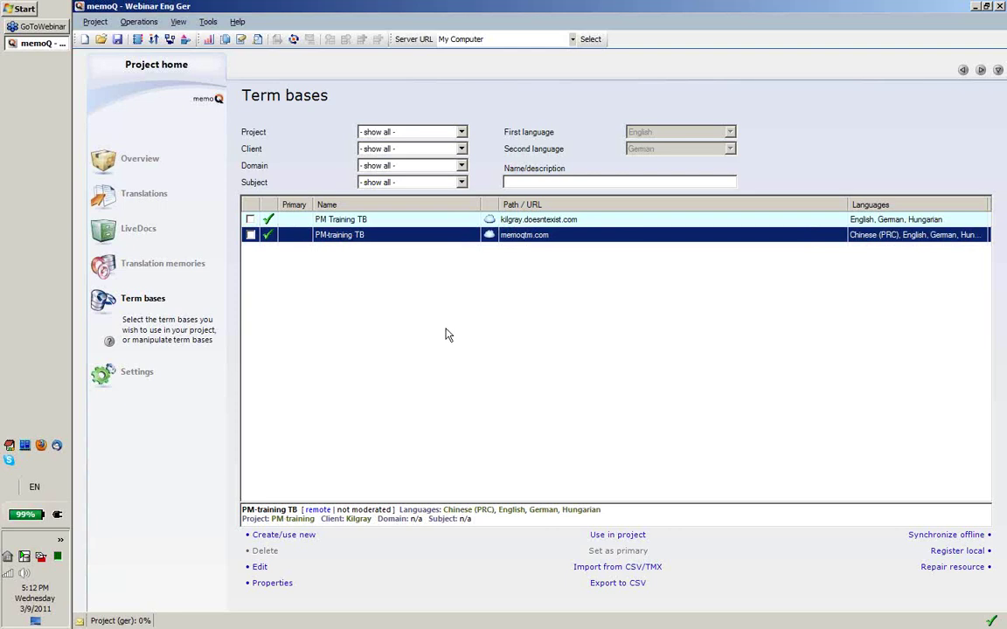
pyautogui.click(306, 535)
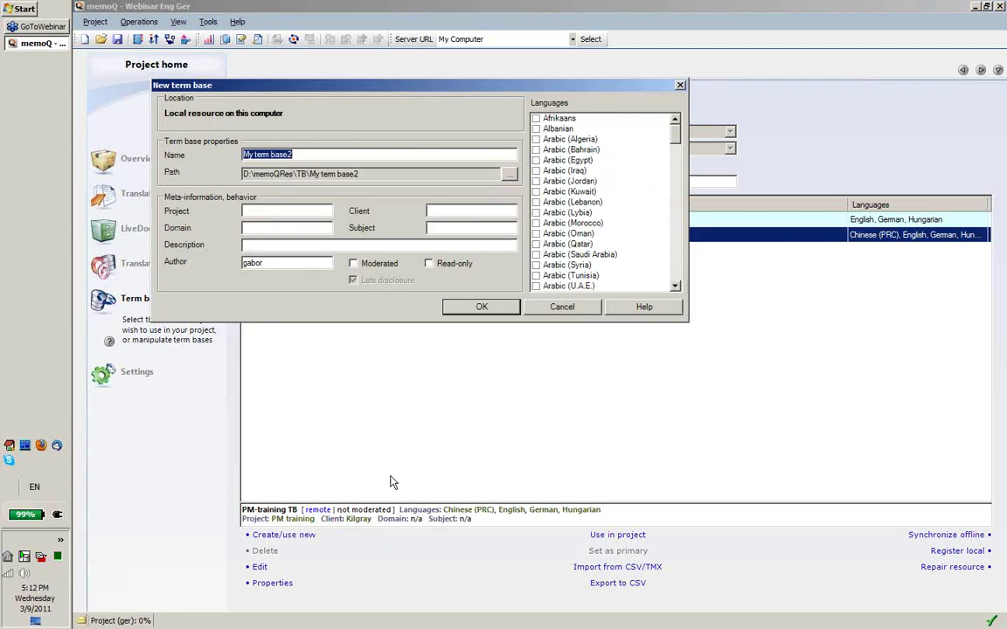
pyautogui.write('Webinar')
pyautogui.press('BackSpace')
pyautogui.press('BackSpace')
pyautogui.write('ar Import TB')
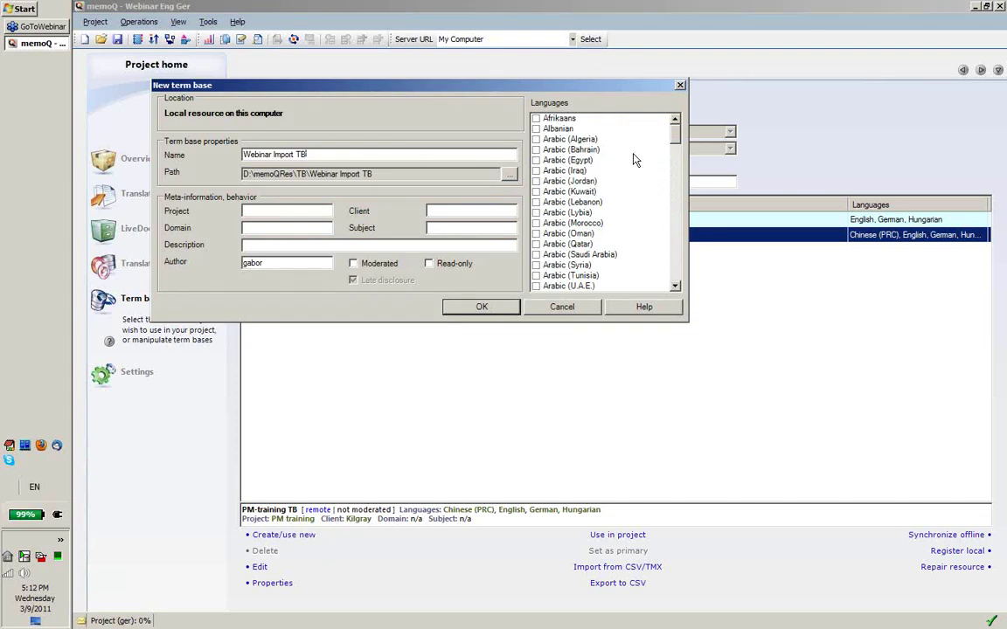
pyautogui.moveTo(676, 140); pyautogui.dragTo(682, 190)
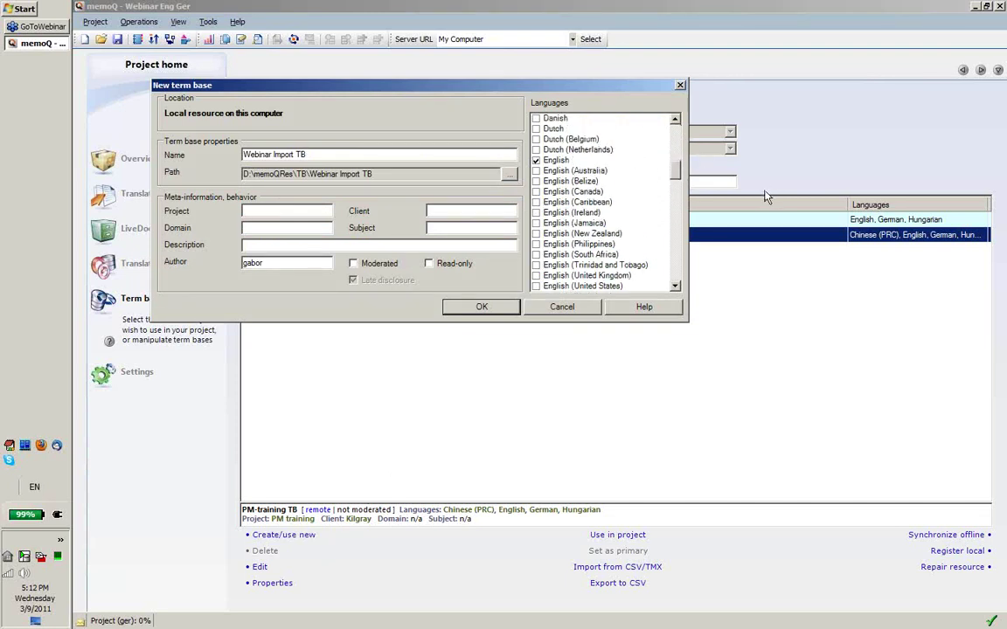
pyautogui.click(463, 307)
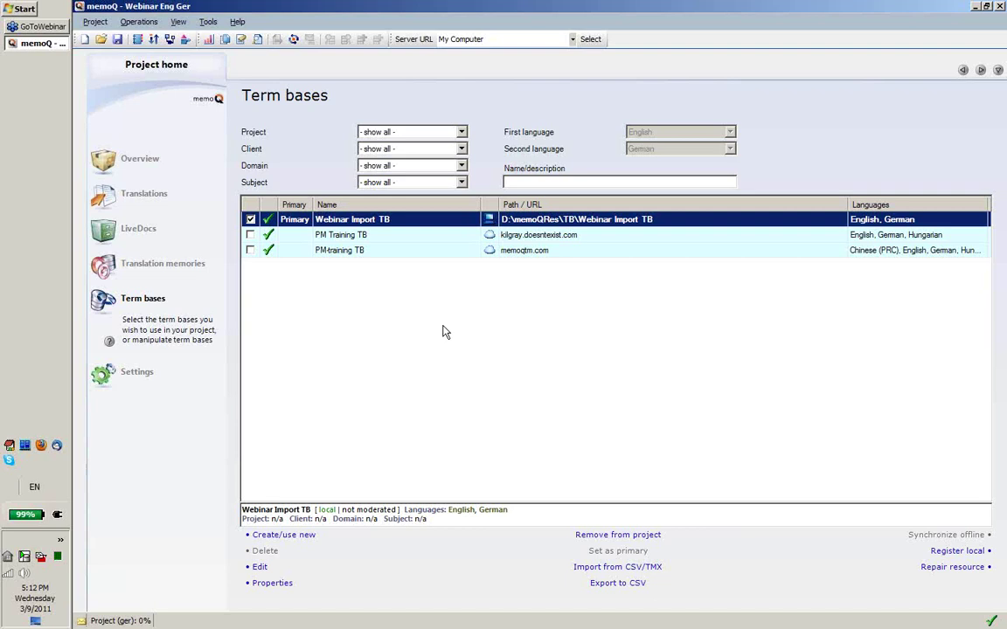
# - Load sample-glossary.csv from the desktop for import into Webinar Import TB, and inspect the accented German terms in the enlarged preview
pyautogui.rightClick(405, 222)
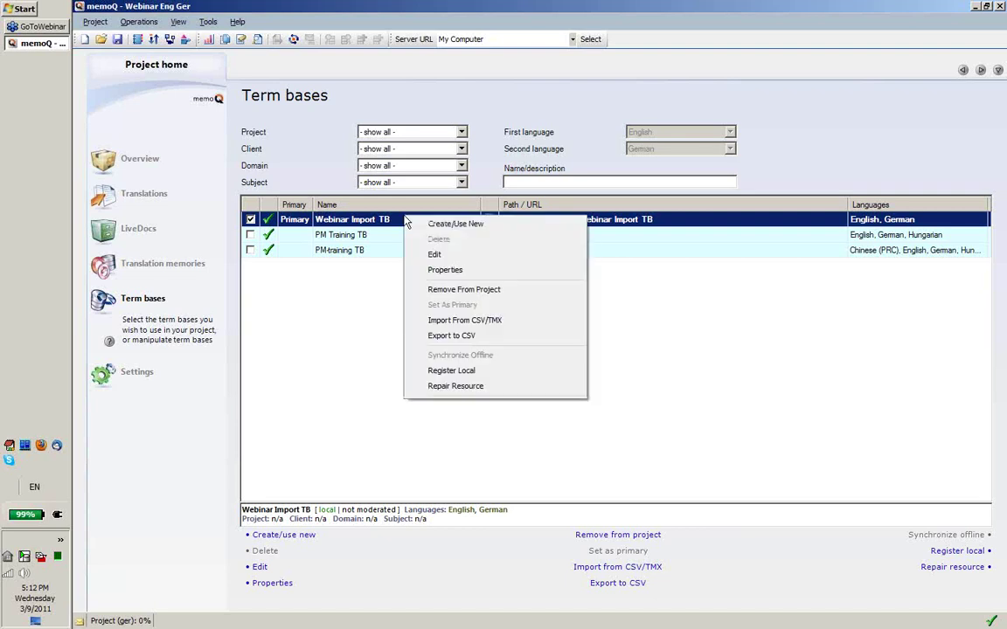
pyautogui.click(465, 322)
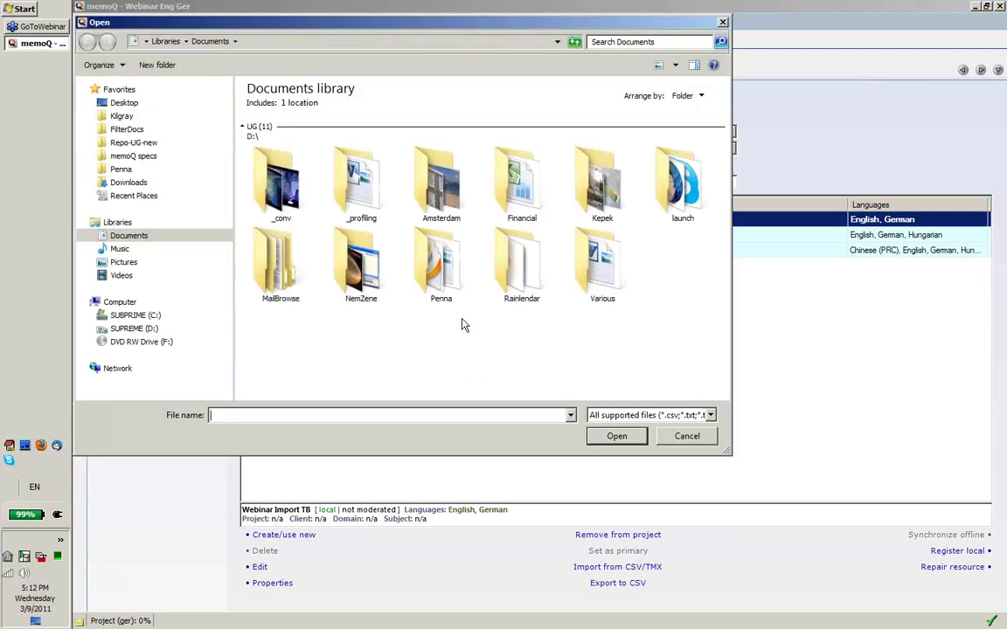
pyautogui.click(118, 101)
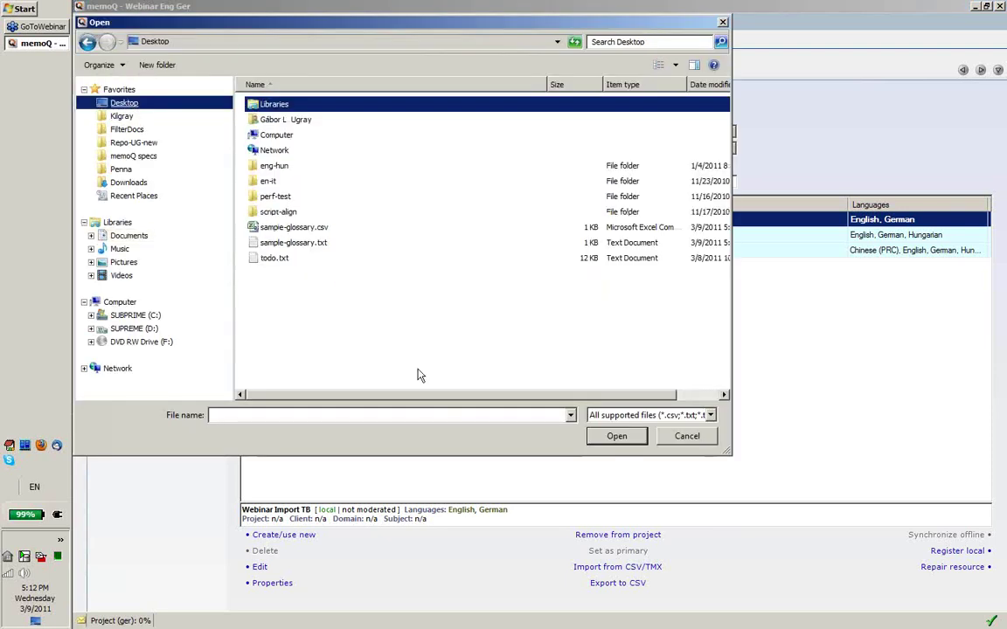
pyautogui.click(282, 229)
pyautogui.doubleClick(283, 229)
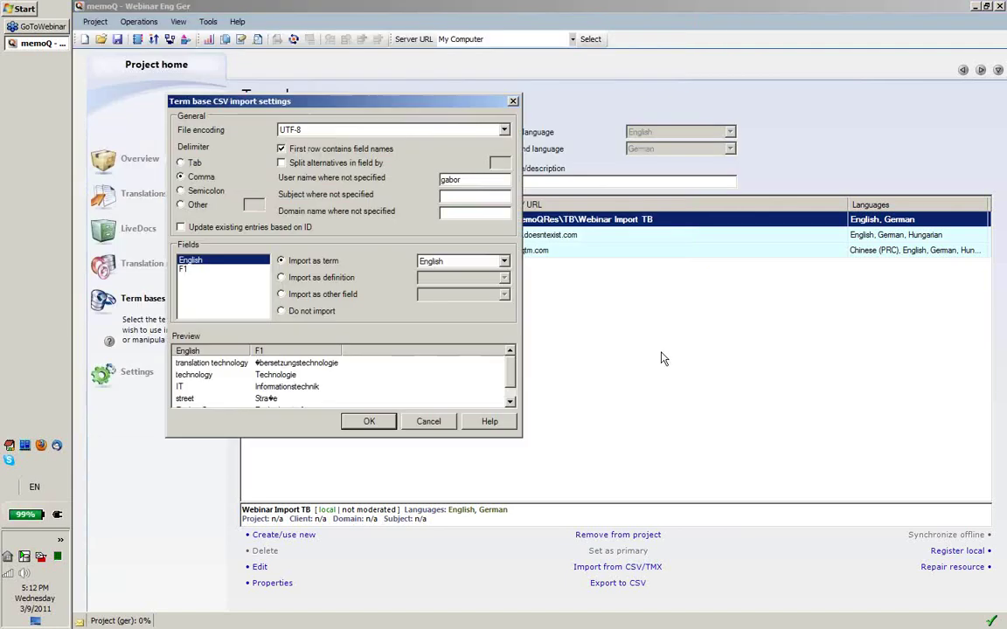
pyautogui.moveTo(521, 436); pyautogui.dragTo(645, 499)
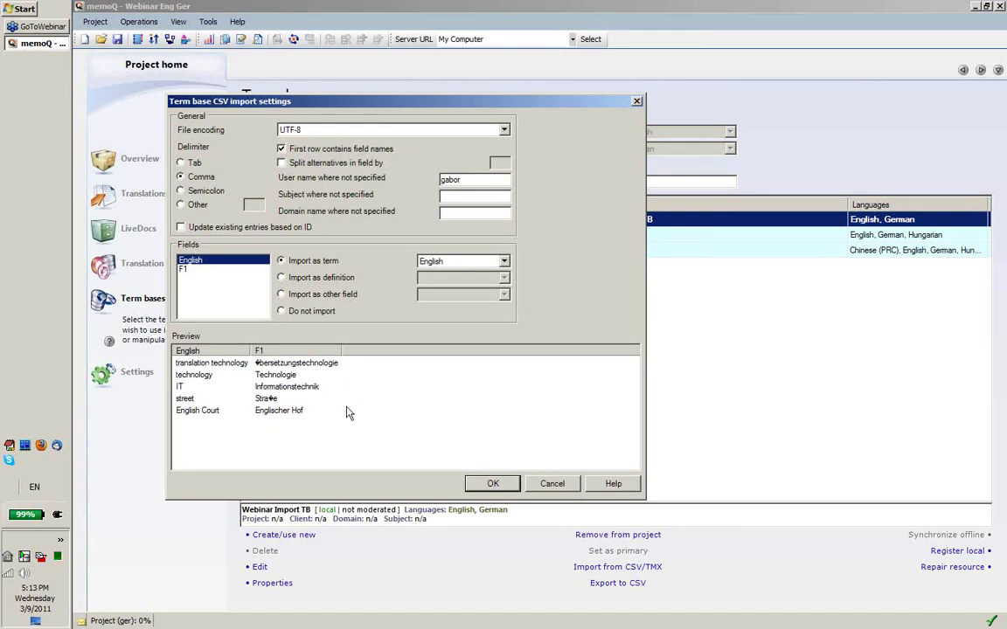
pyautogui.click(280, 362)
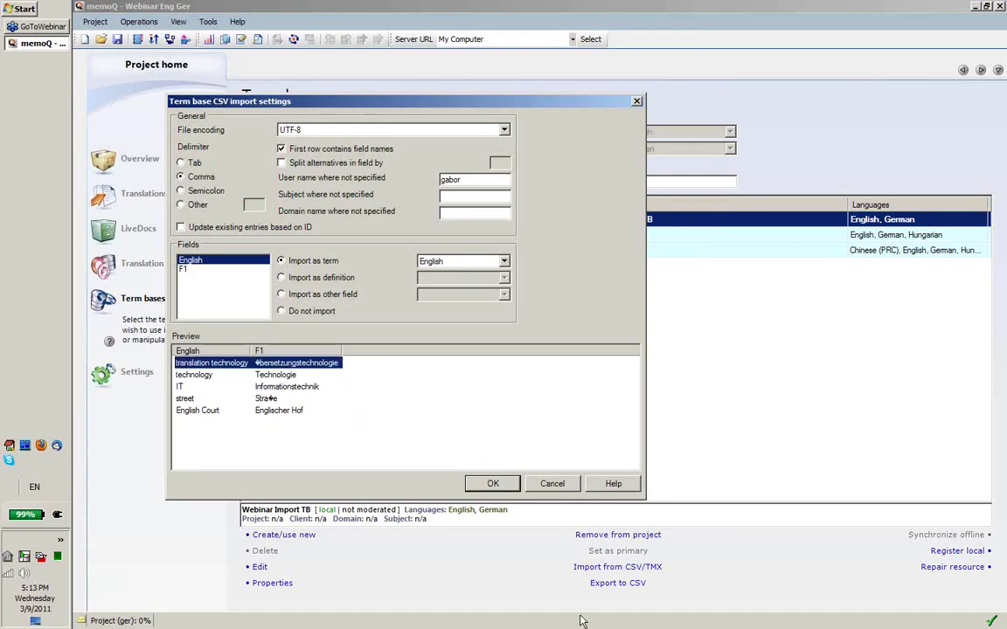
pyautogui.click(262, 399)
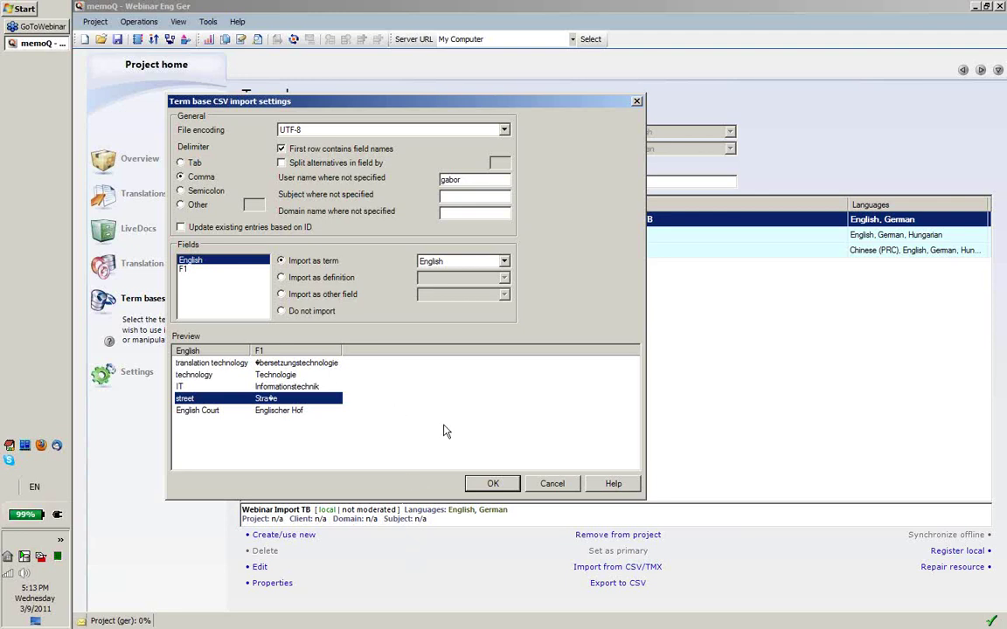
pyautogui.click(506, 130)
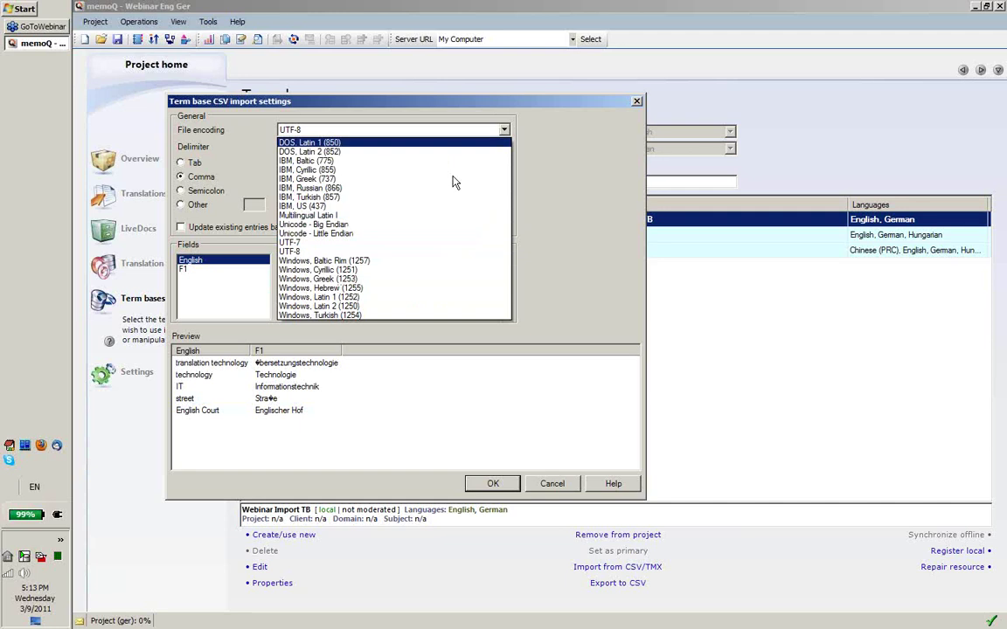
pyautogui.click(365, 307)
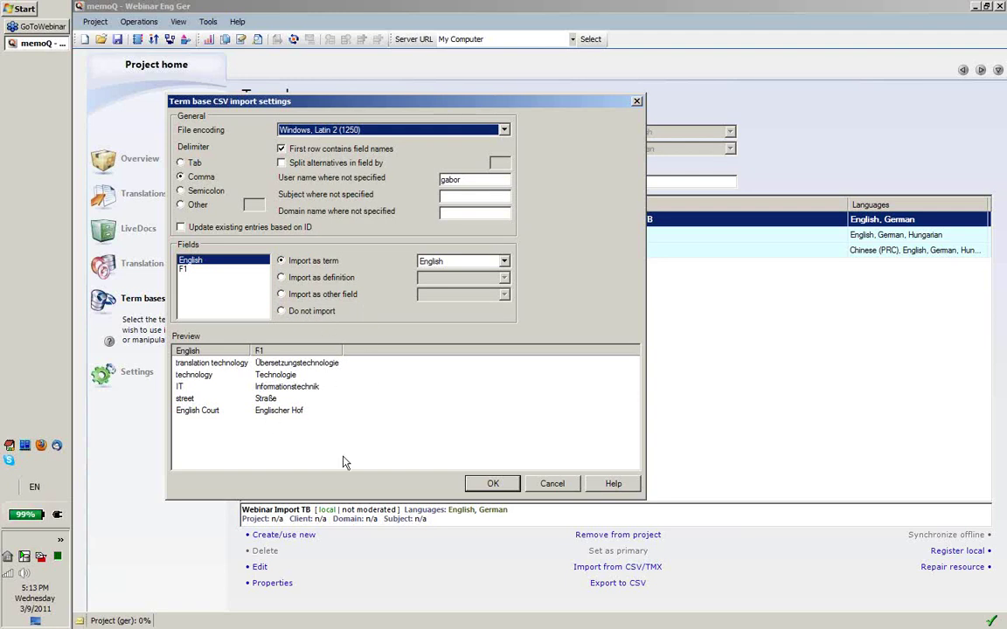
pyautogui.click(544, 484)
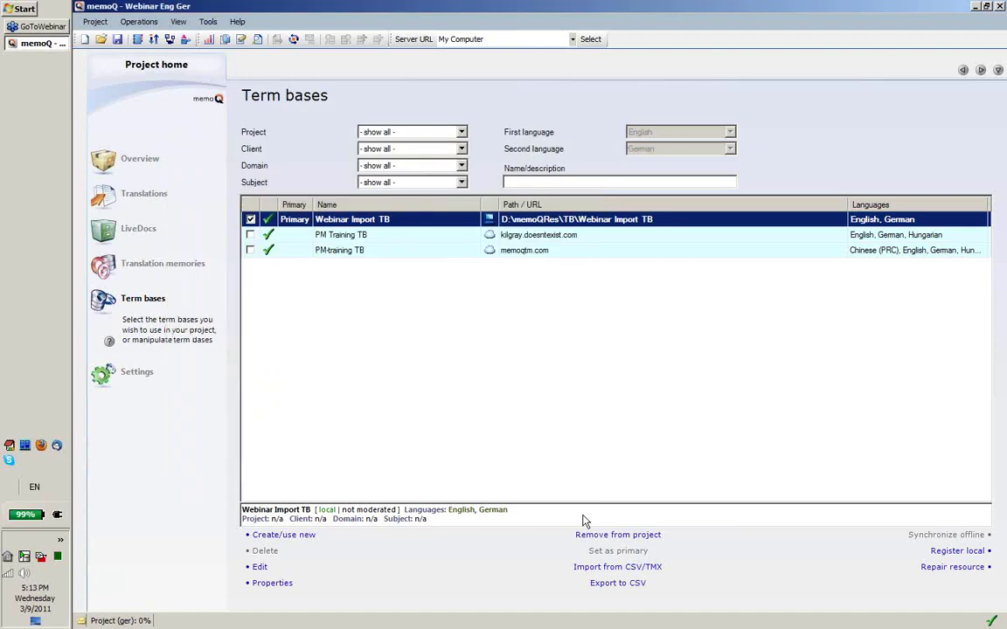
# - Load sample-glossary.txt from the desktop for import into Webinar Import TB and enlarge the import settings to show the full preview
pyautogui.click(632, 568)
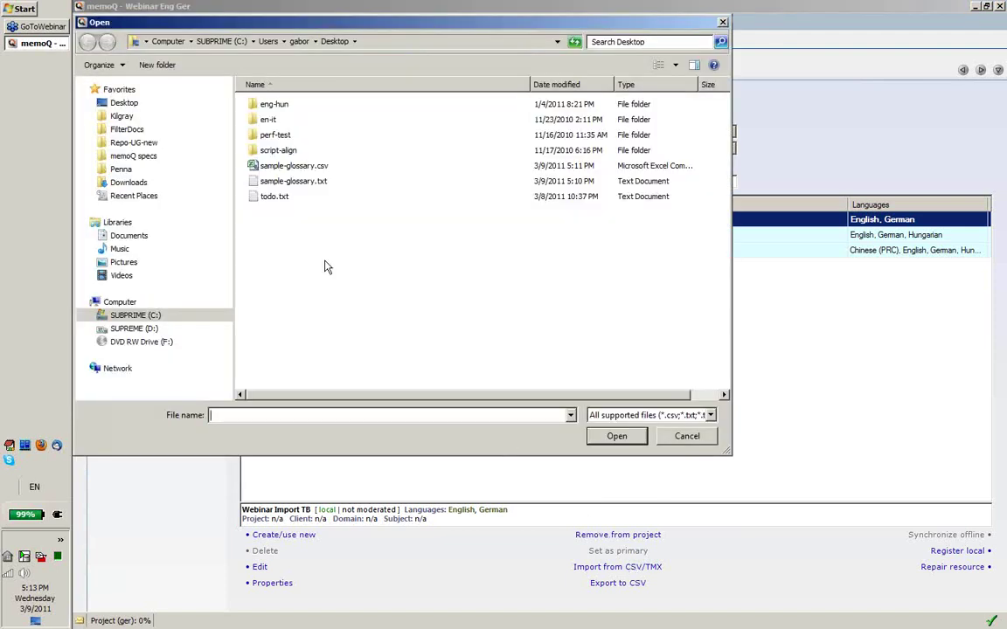
pyautogui.doubleClick(289, 165)
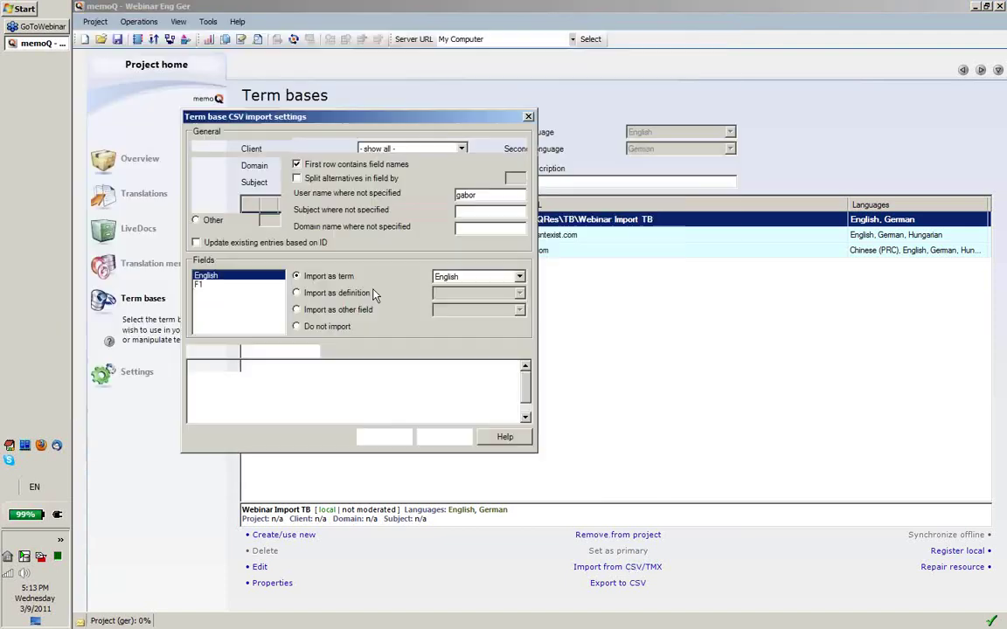
pyautogui.moveTo(535, 451); pyautogui.dragTo(606, 530)
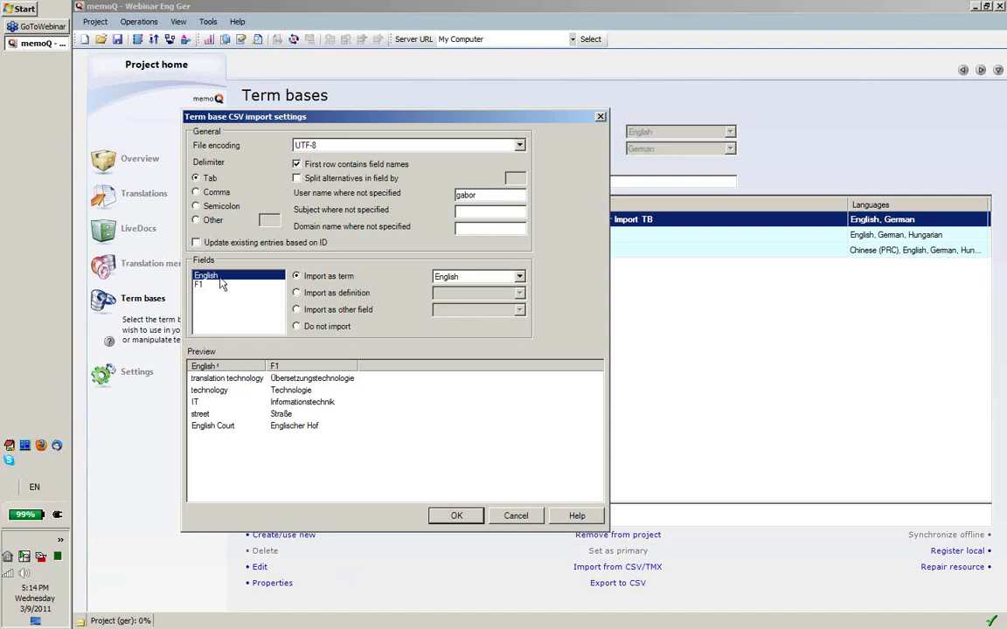
# - Import the glossary with the English field as English term and the F1 field as German term, and dismiss the task report
pyautogui.click(519, 277)
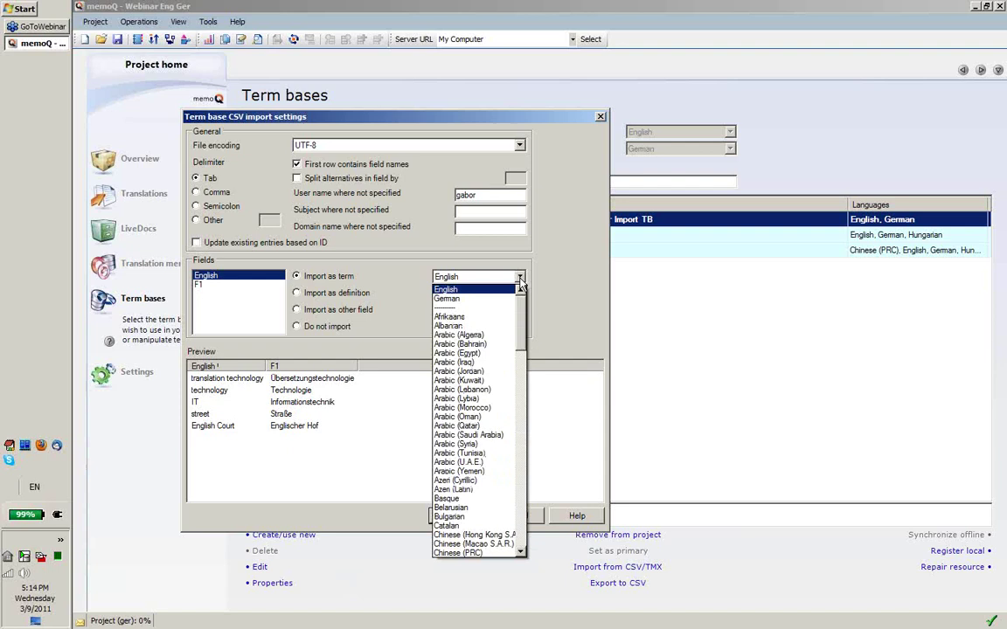
pyautogui.click(453, 293)
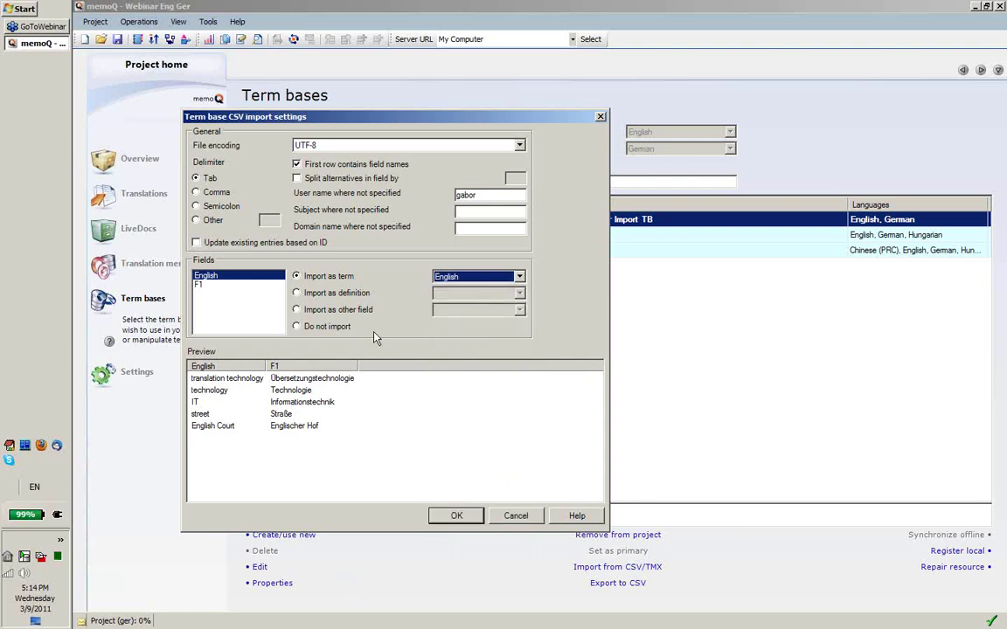
pyautogui.click(200, 285)
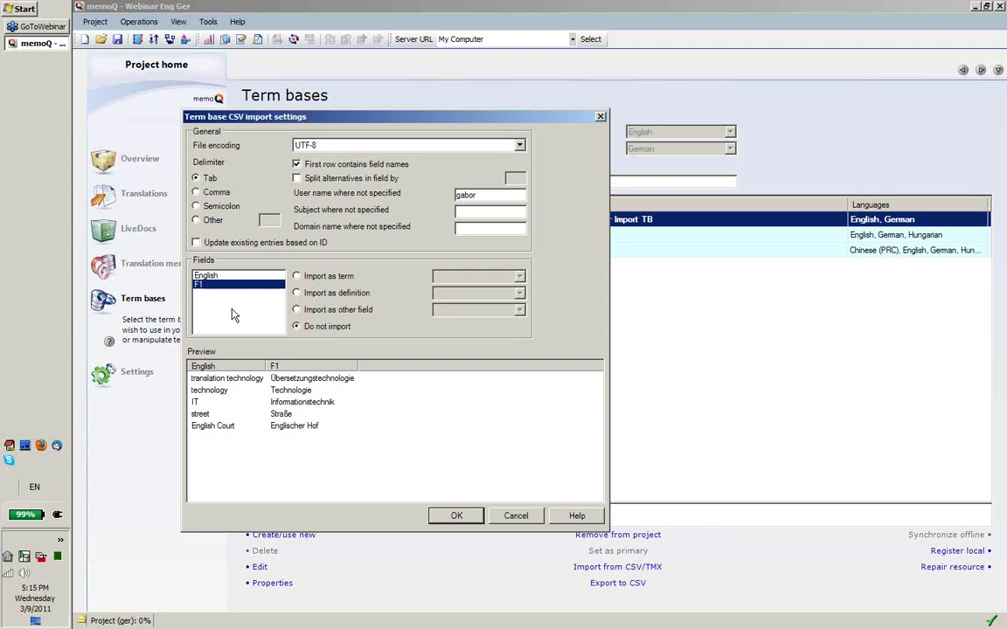
pyautogui.click(297, 276)
pyautogui.click(515, 276)
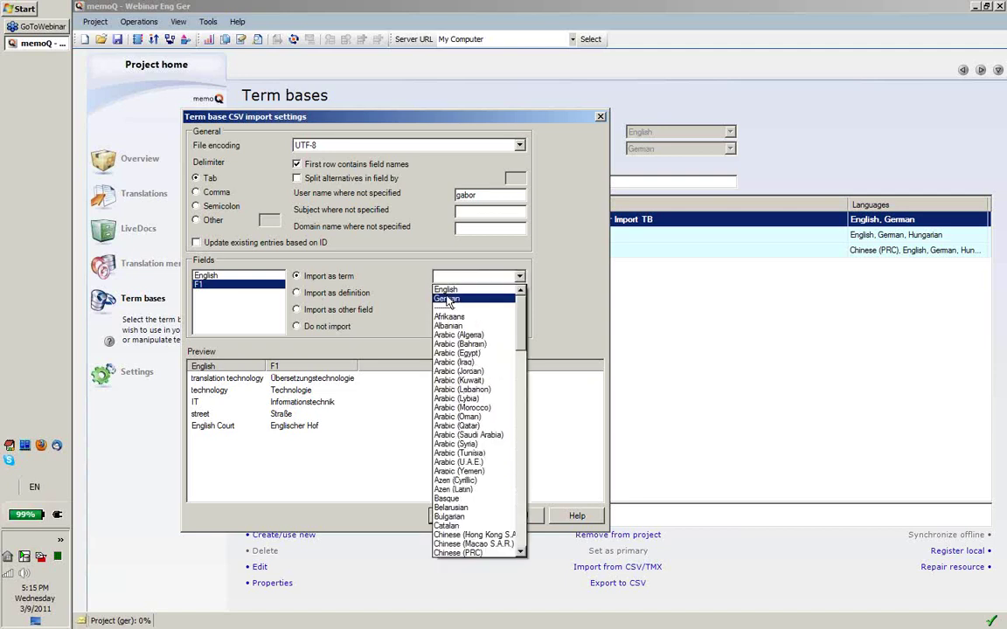
pyautogui.click(448, 300)
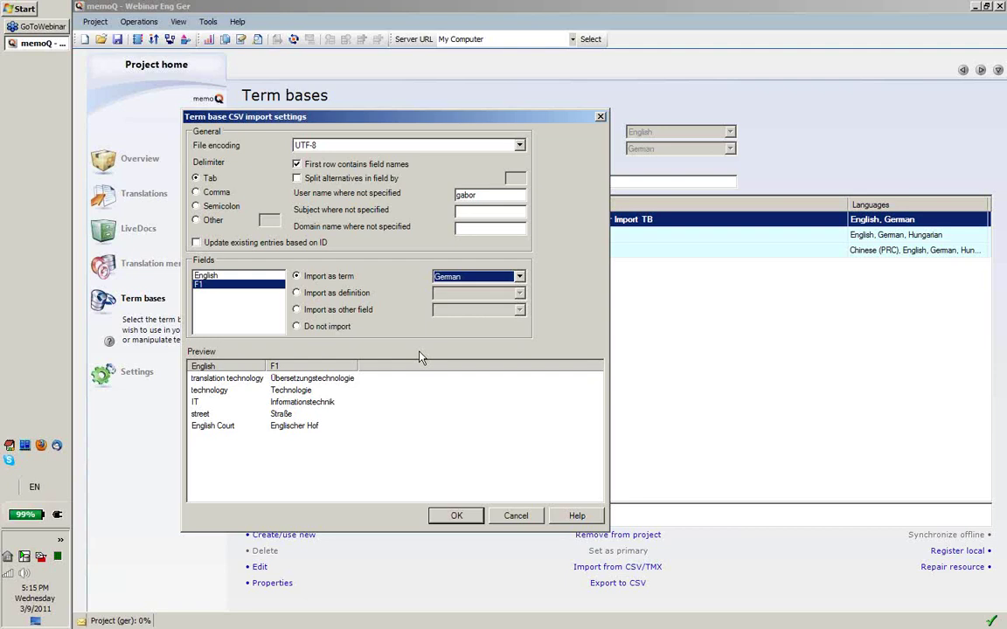
pyautogui.click(457, 516)
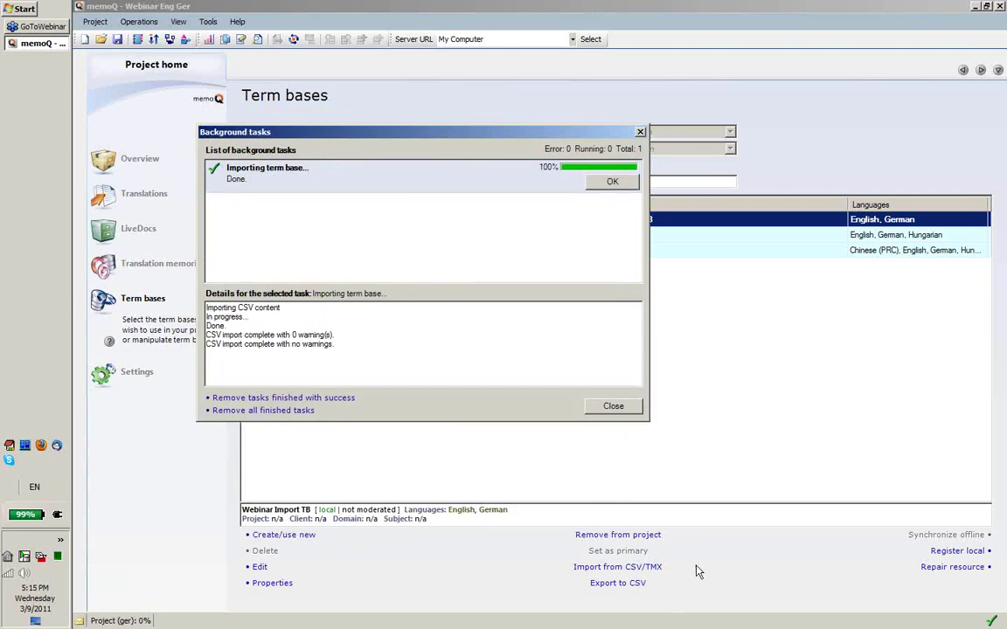
pyautogui.click(640, 134)
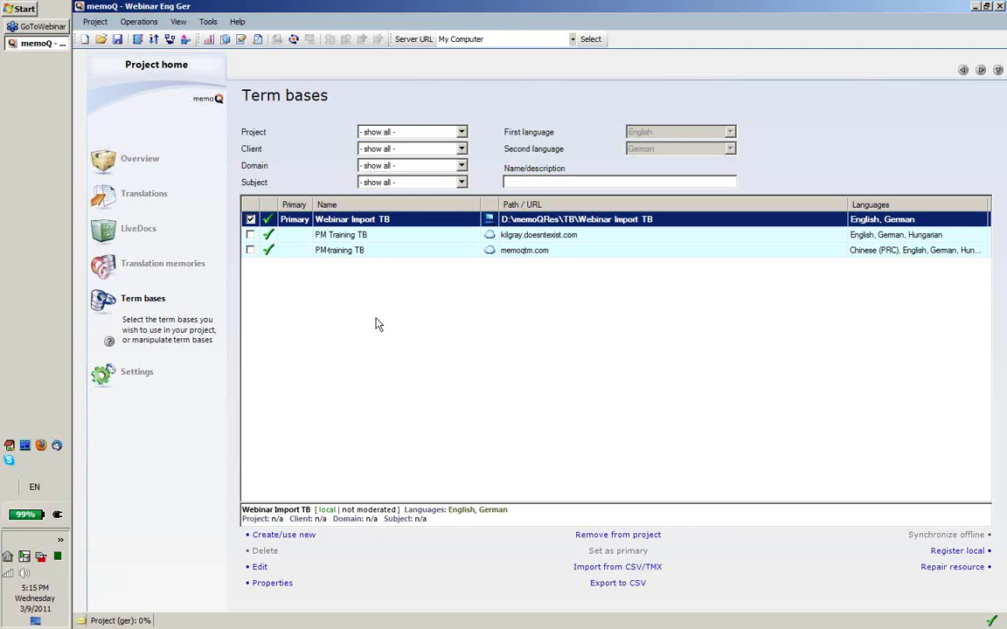
# - Open Webinar Import TB for editing, review its imported English-German entries one by one, and close the term base
pyautogui.rightClick(352, 216)
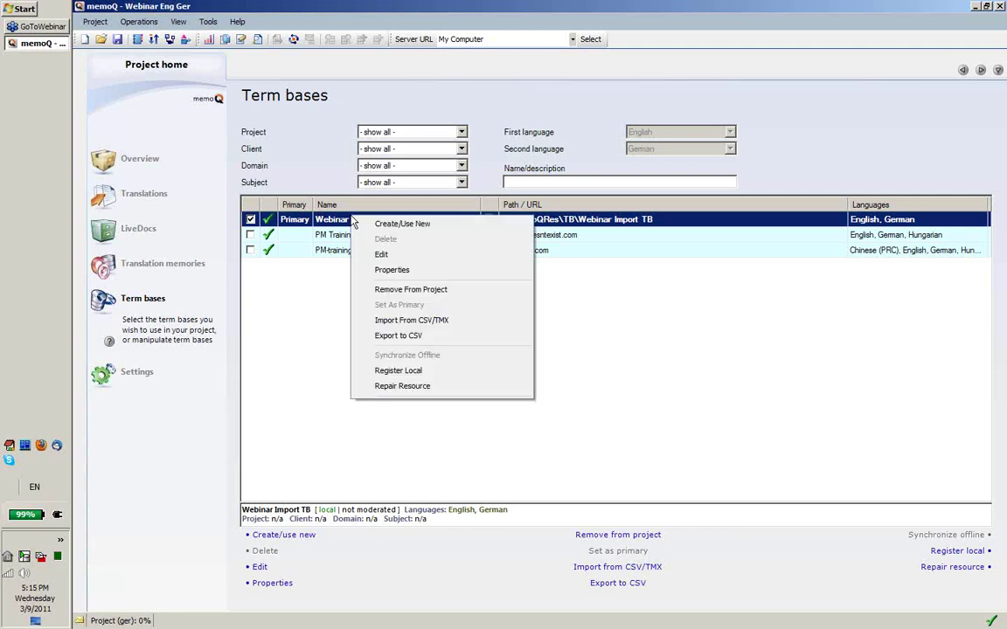
pyautogui.click(385, 255)
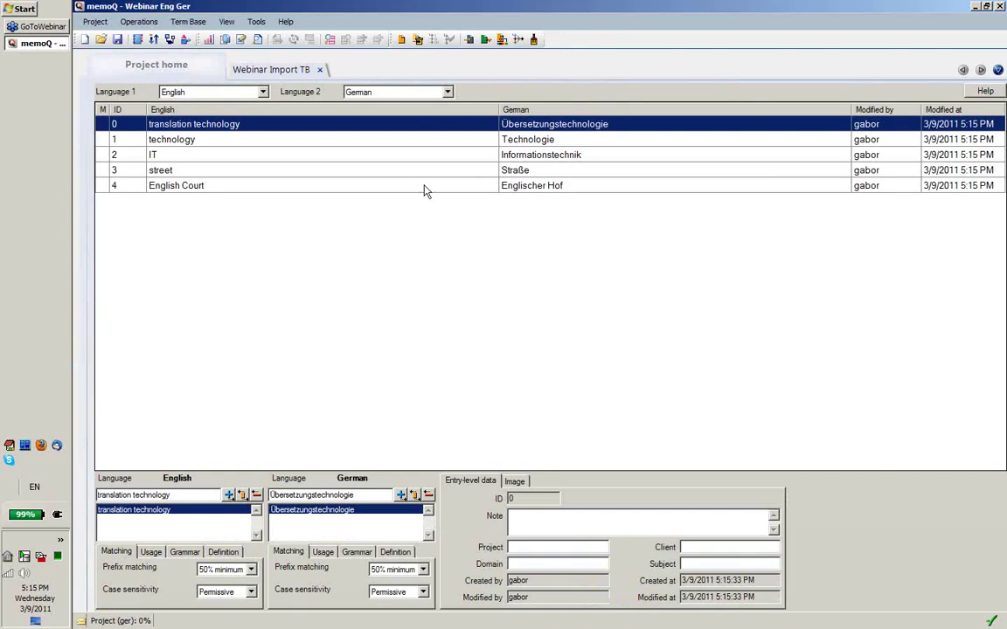
pyautogui.click(437, 140)
pyautogui.click(440, 156)
pyautogui.press('Down')
pyautogui.press('Down')
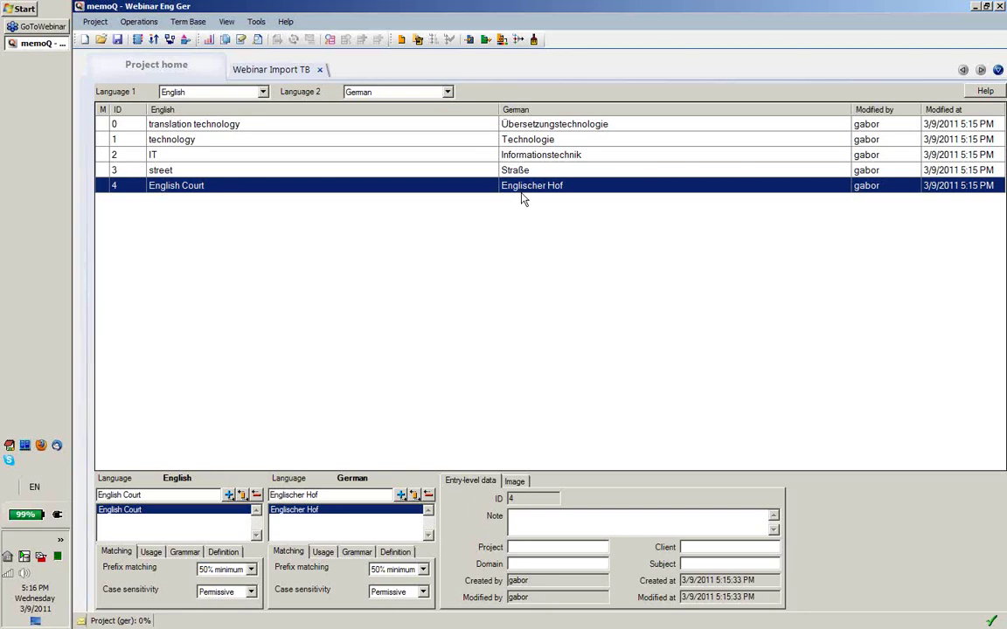
pyautogui.click(320, 70)
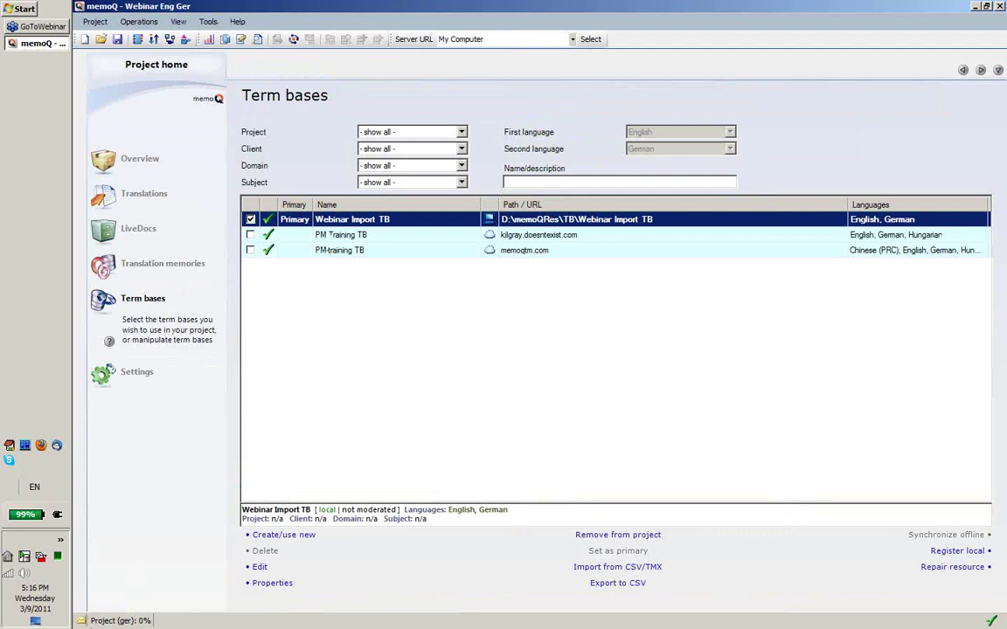
# - Add the doc-sample document from the desktop to the project's translations and open it for translation
pyautogui.click(144, 194)
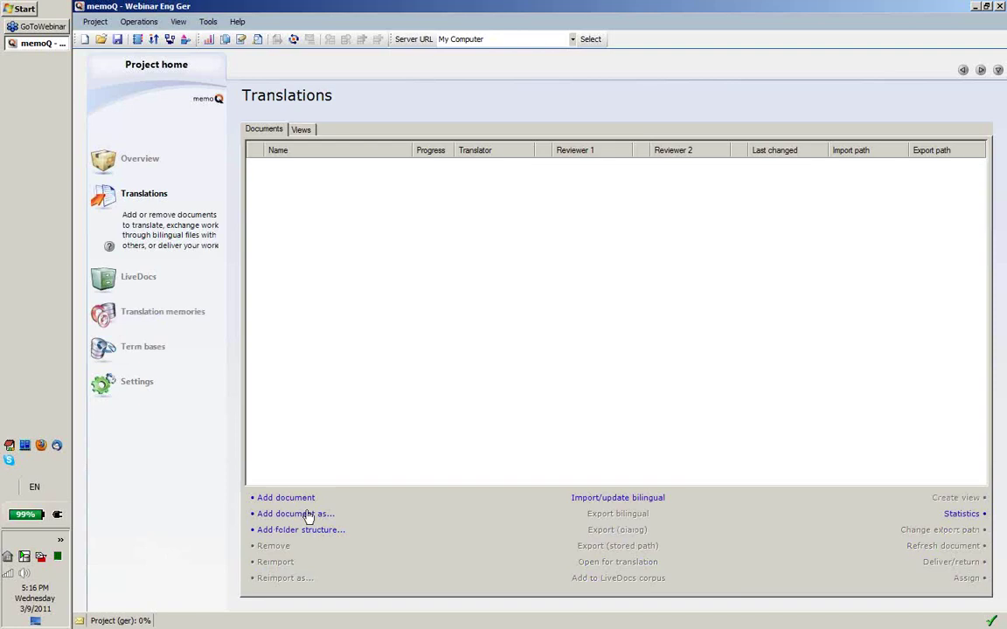
pyautogui.click(284, 500)
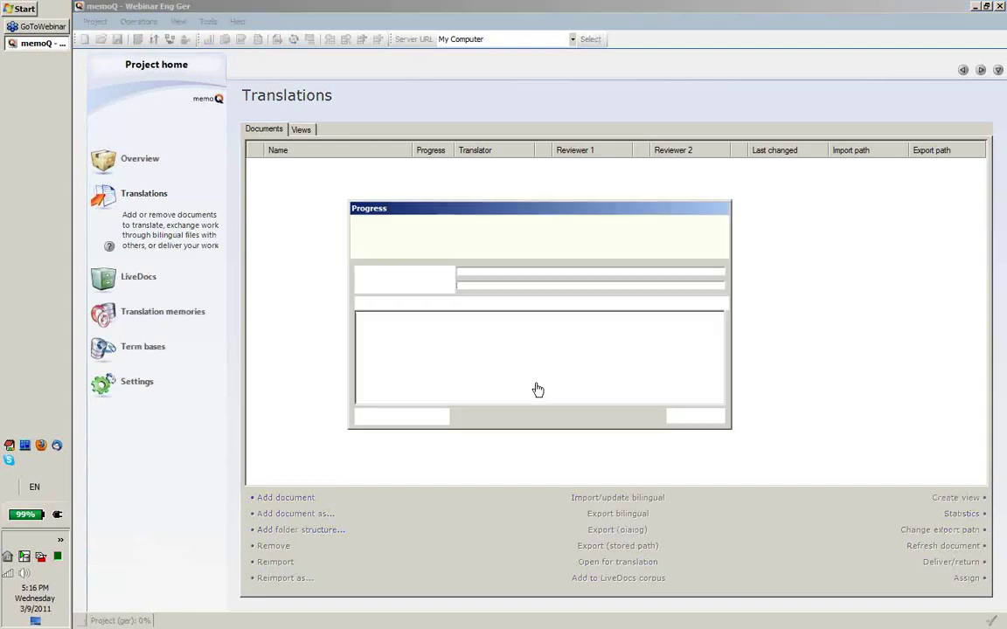
pyautogui.doubleClick(556, 339)
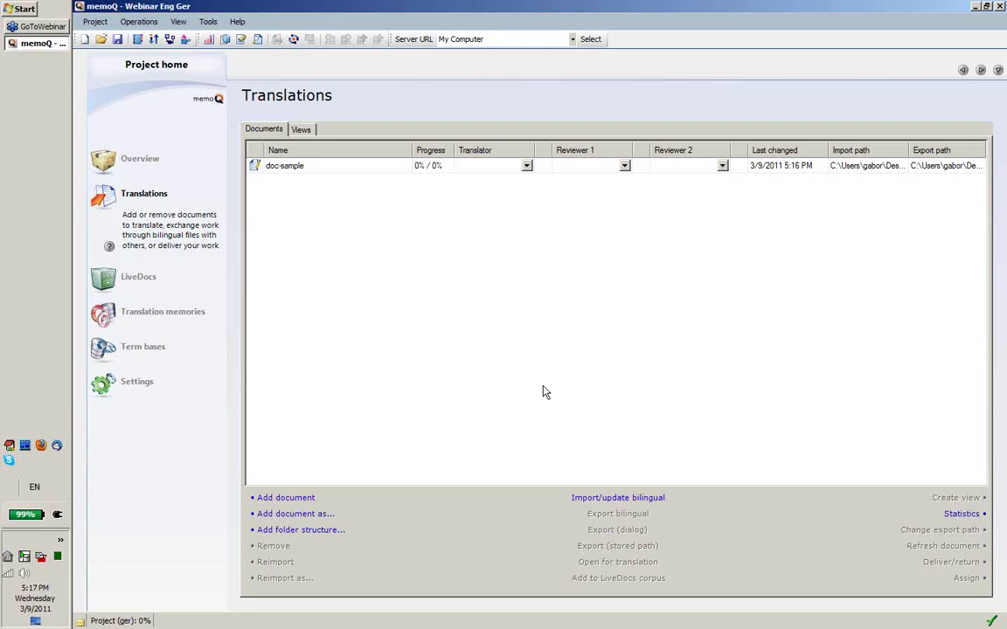
pyautogui.click(315, 165)
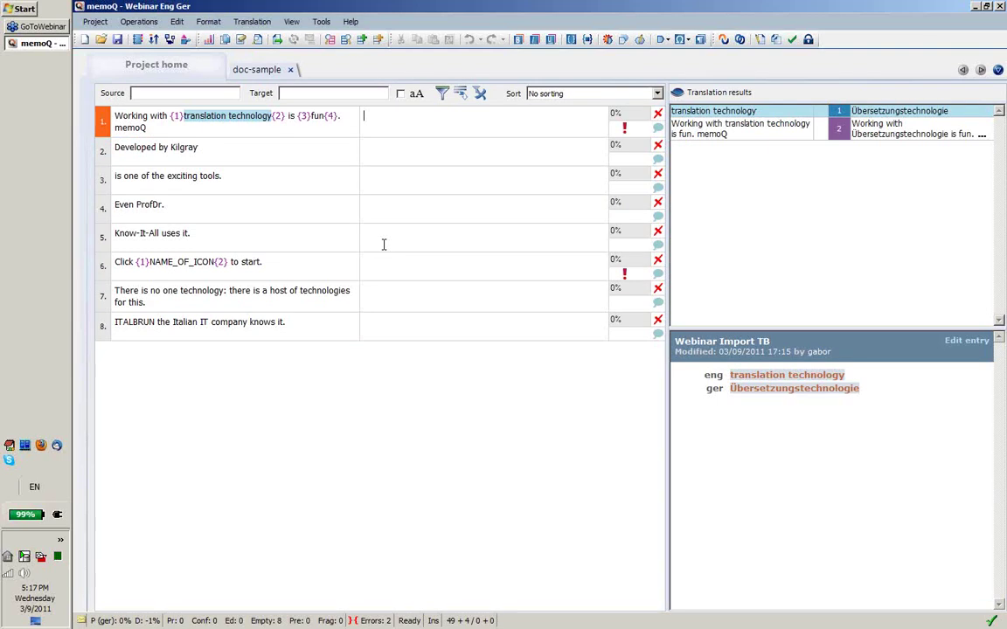
# - Check the term base matches for segment 7, highlighting the plural "technologies" in its source text
pyautogui.click(377, 299)
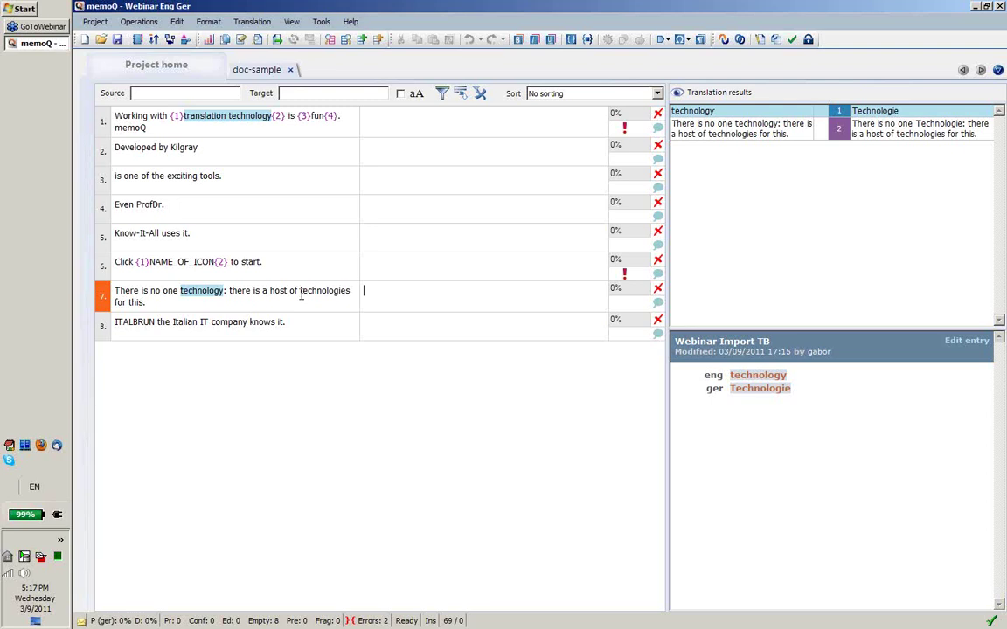
pyautogui.moveTo(300, 293); pyautogui.dragTo(340, 295)
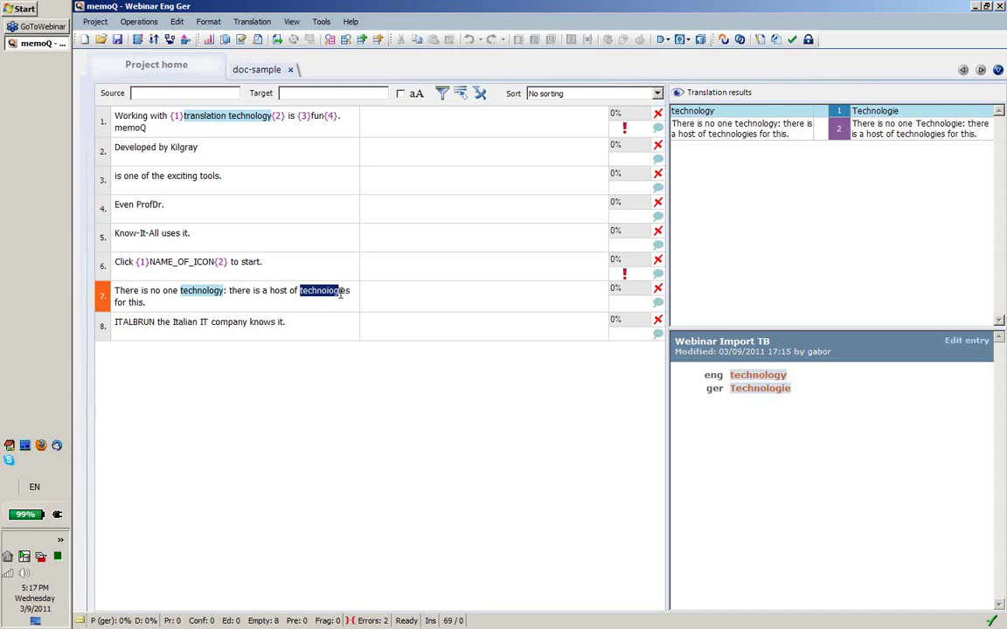
pyautogui.click(393, 299)
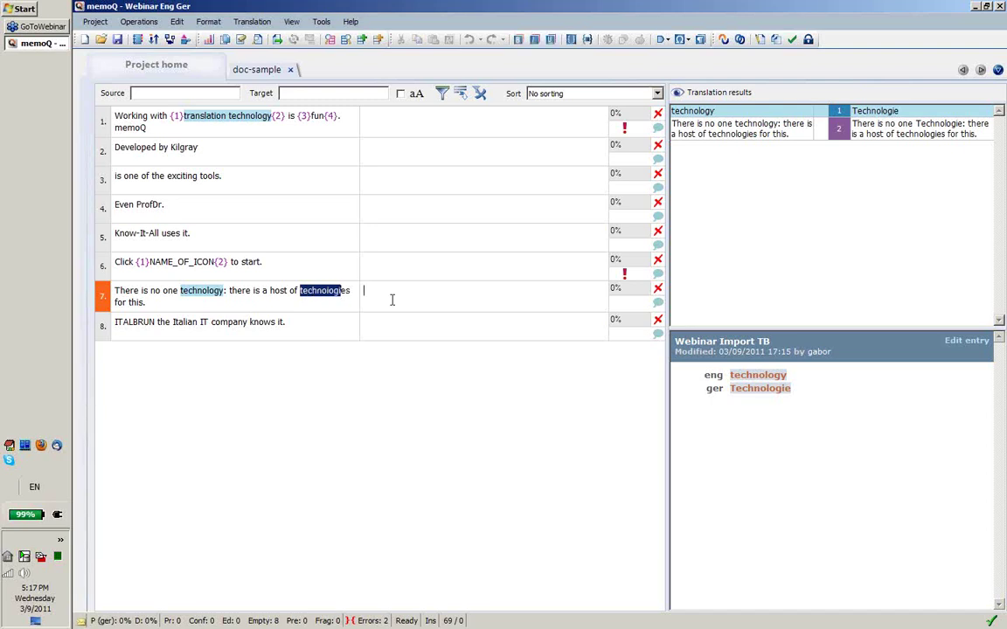
pyautogui.click(327, 292)
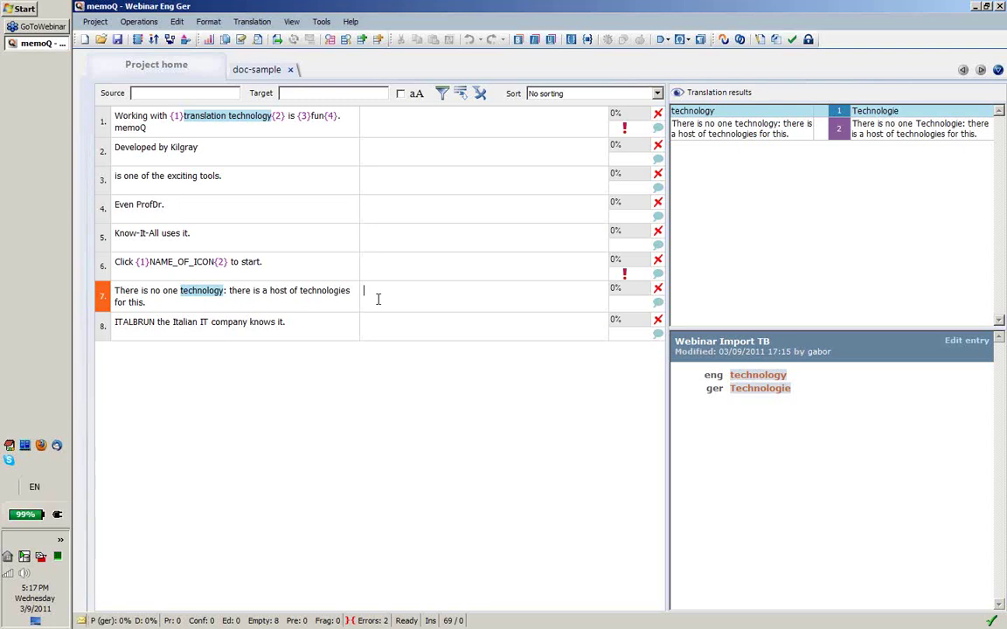
# - Open the "technology" match from the translation results for editing and select its English term
pyautogui.rightClick(841, 121)
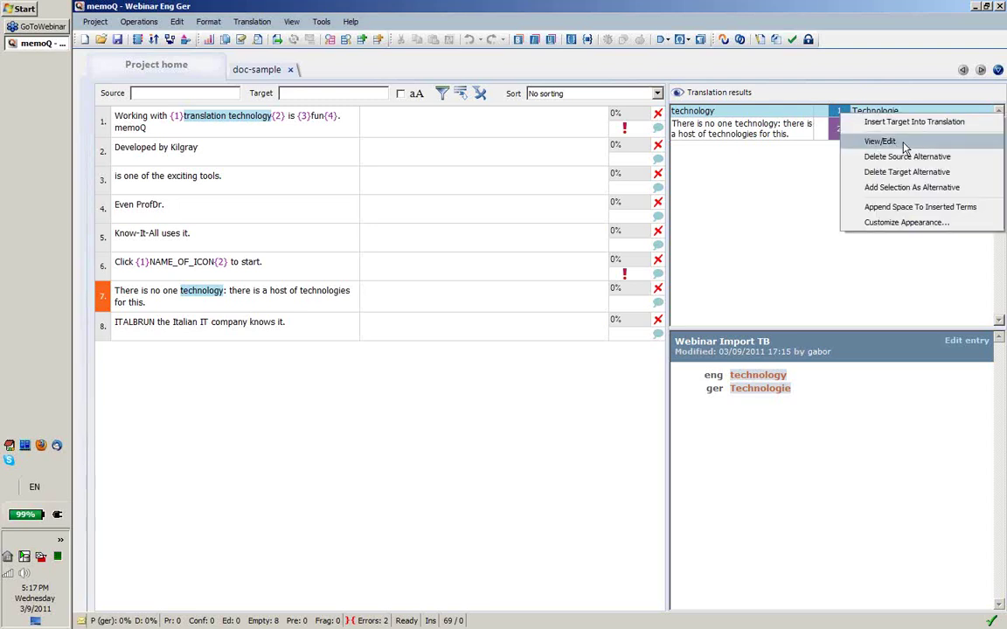
pyautogui.click(879, 141)
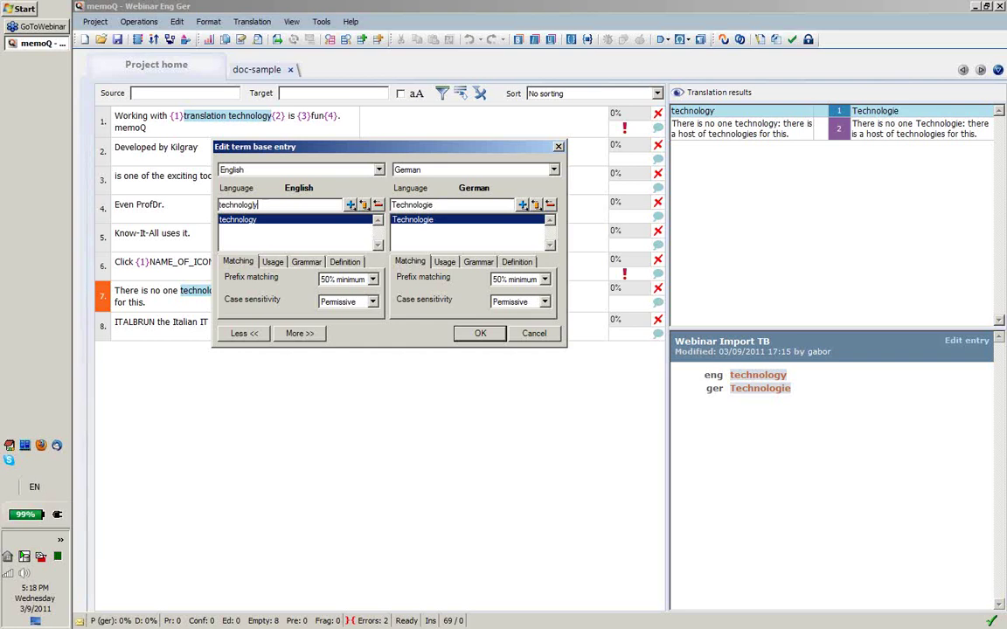
pyautogui.doubleClick(254, 204)
# - Switch to Word, write "technolog|y" in a blank document at 400% zoom, and highlight its pipe character
pyautogui.press('super+d')
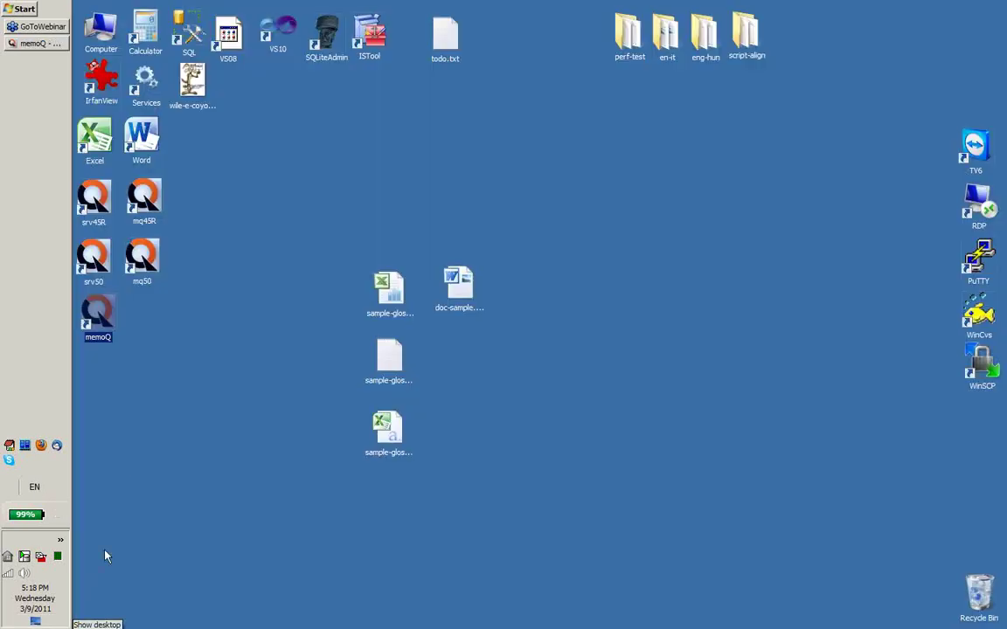
pyautogui.doubleClick(140, 138)
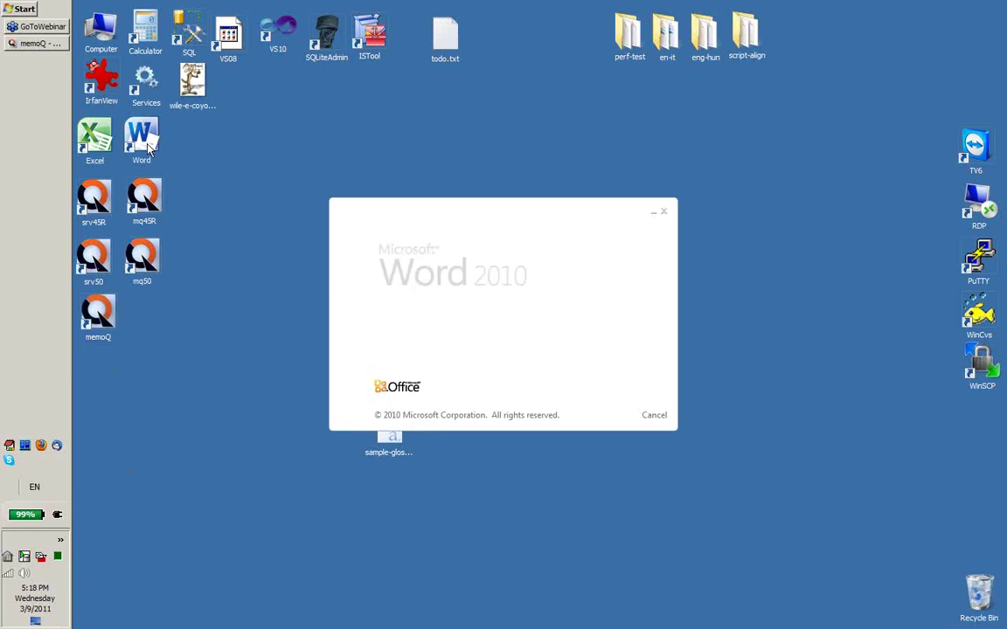
pyautogui.write('technolog|y')
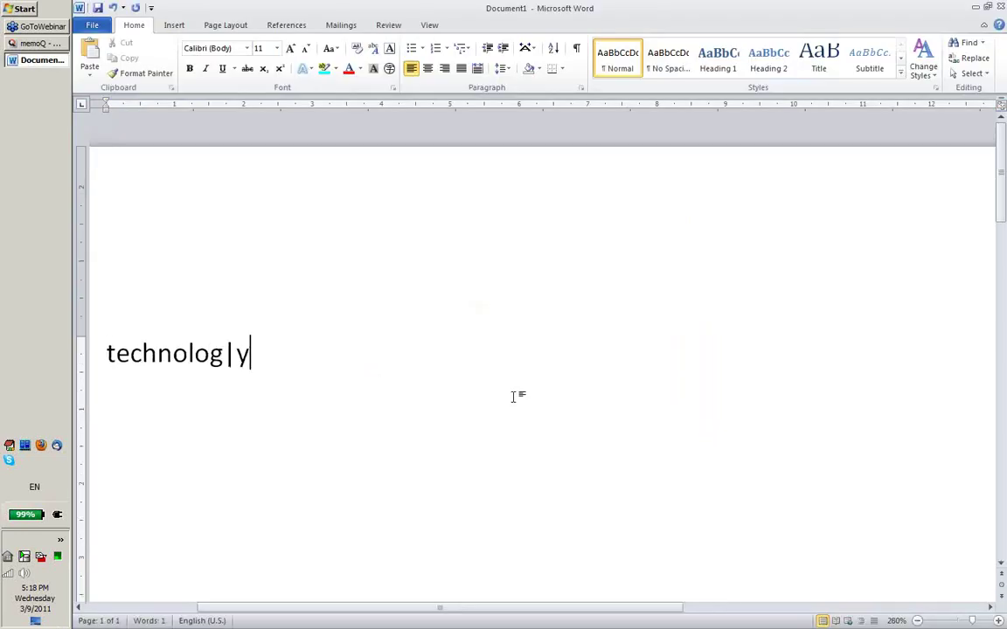
pyautogui.keyDown('ctrl'); pyautogui.scroll(10, 337, 602); pyautogui.keyUp('ctrl')
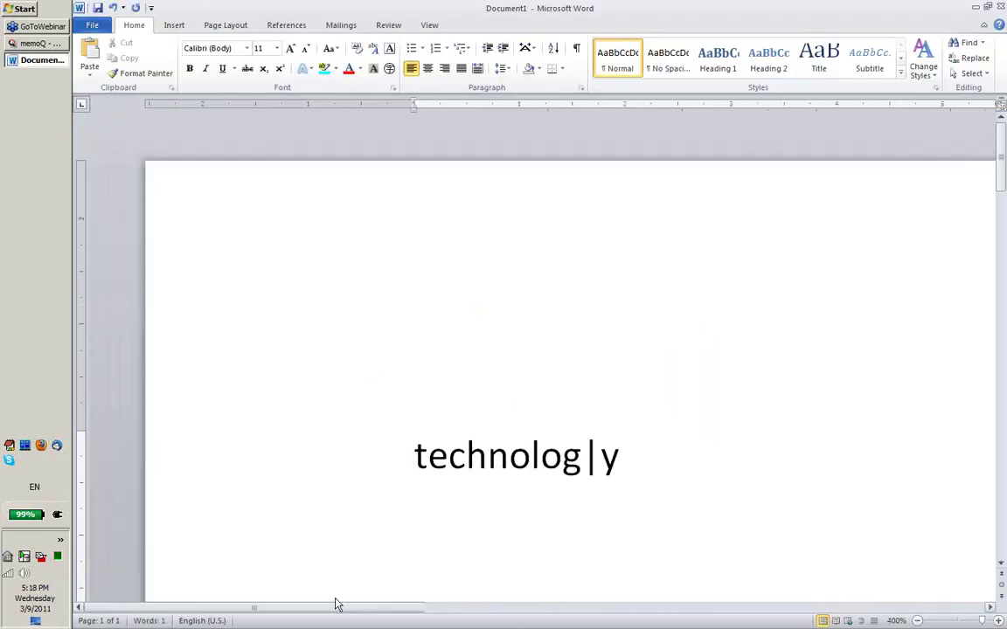
pyautogui.press('Left')
pyautogui.press('Left')
pyautogui.hotkey('shift', 'Right')
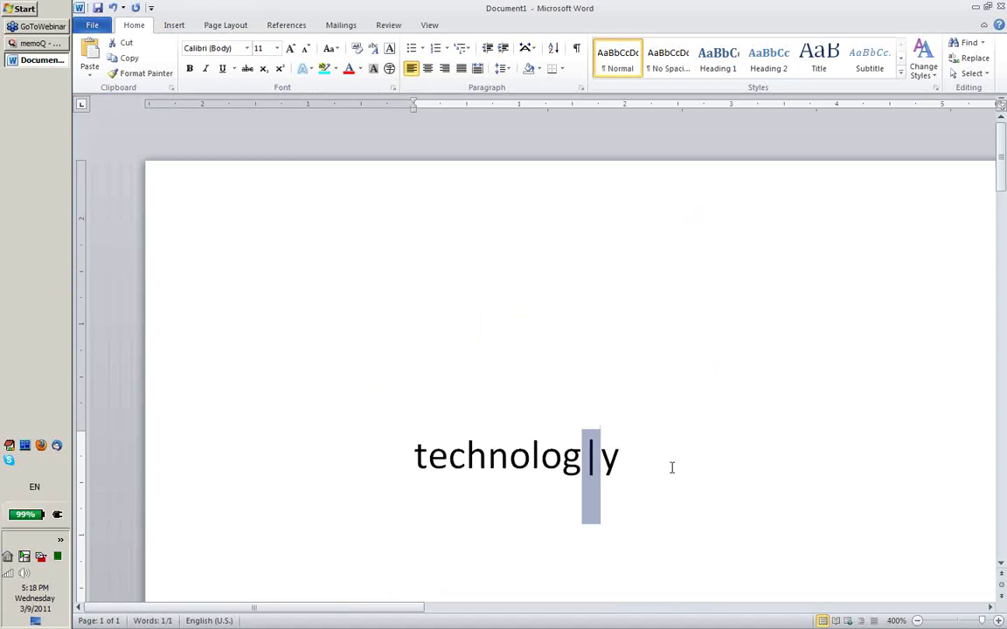
pyautogui.click(701, 498)
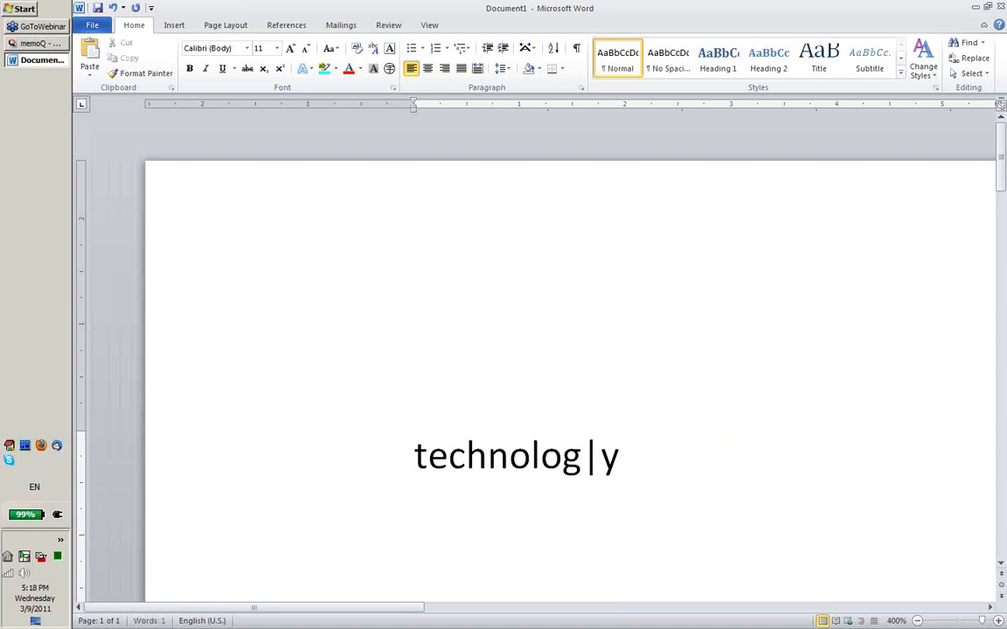
# - Switch the keyboard layout to Hungarian and write "pipe" on the line below "technolog|y"
pyautogui.hotkey('alt', 'shift')
pyautogui.write('\\')
pyautogui.press('BackSpace')
pyautogui.write('|')
pyautogui.press('BackSpace')
pyautogui.write('pipe')
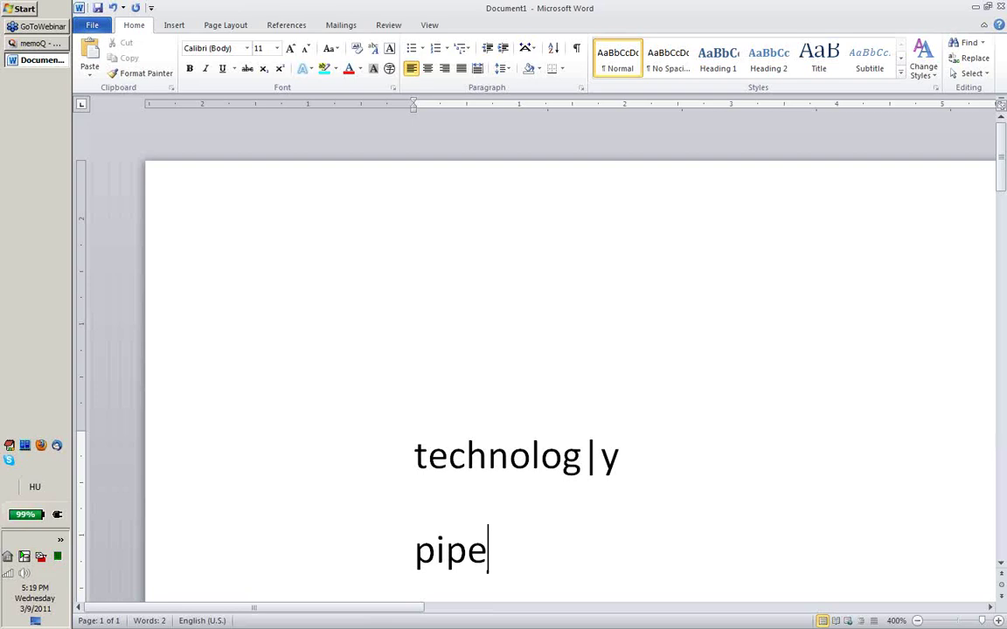
# - Highlight the stem "technolog" in front of the pipe character in "technolog|y"
pyautogui.click(510, 455)
pyautogui.press('Right')
pyautogui.press('Right')
pyautogui.press('Right')
pyautogui.press('Right')
pyautogui.hotkey('shift', 'Home')
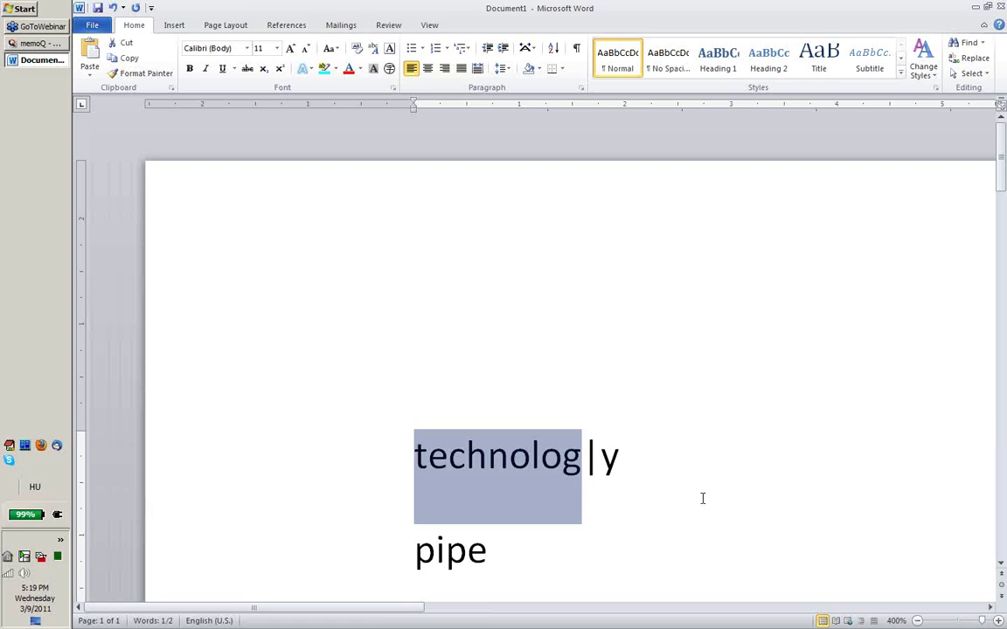
# - Highlight the pipe character and the ending after it in "technolog|y"
pyautogui.press('Right')
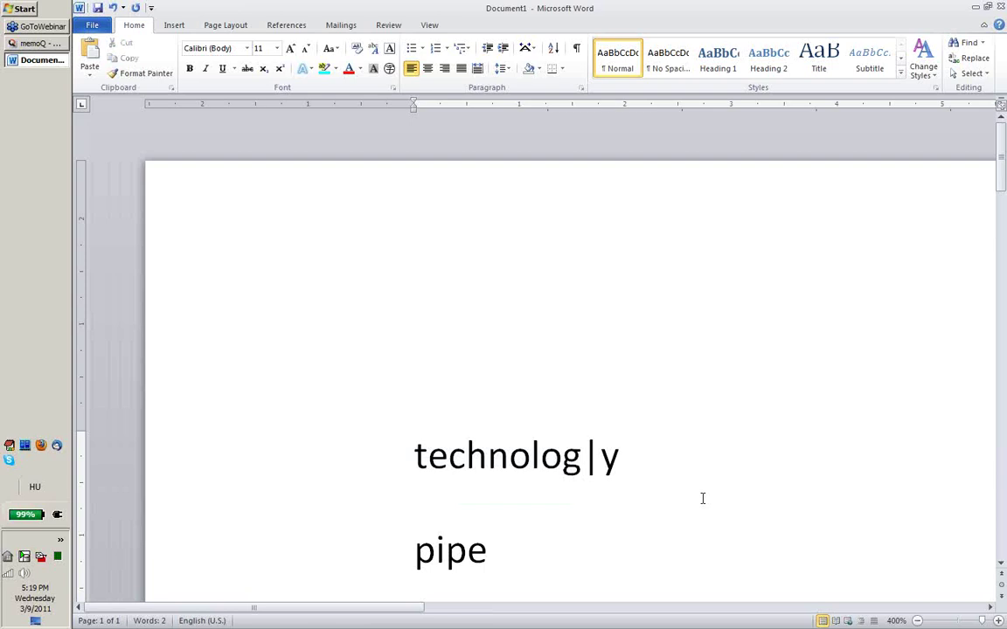
pyautogui.hotkey('shift', 'End')
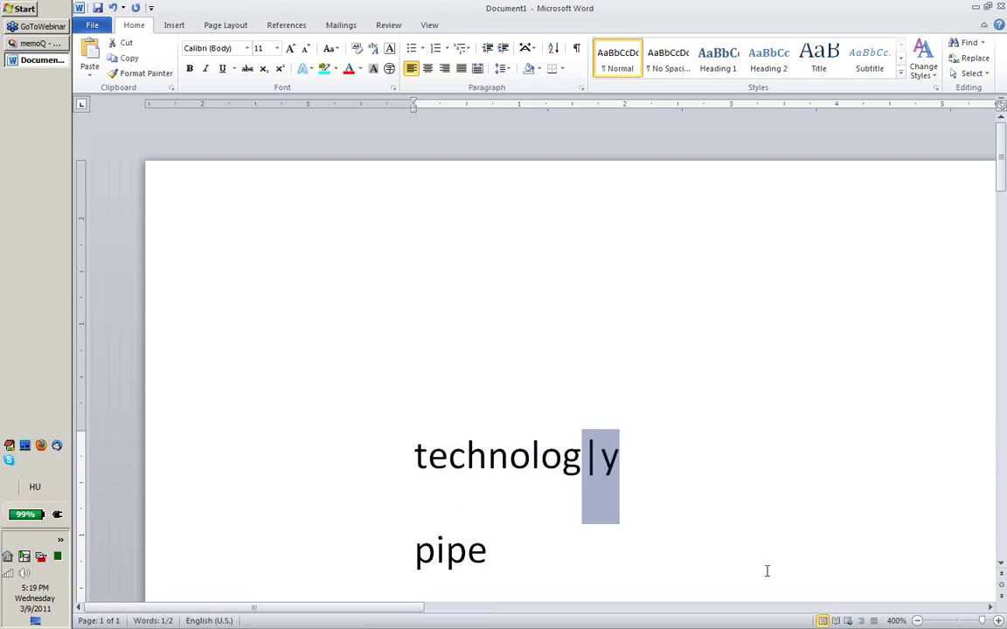
# - Switch to memoQ, update the English term "technology" so that its prefix matching is Custom, and save the entry
pyautogui.click(39, 42)
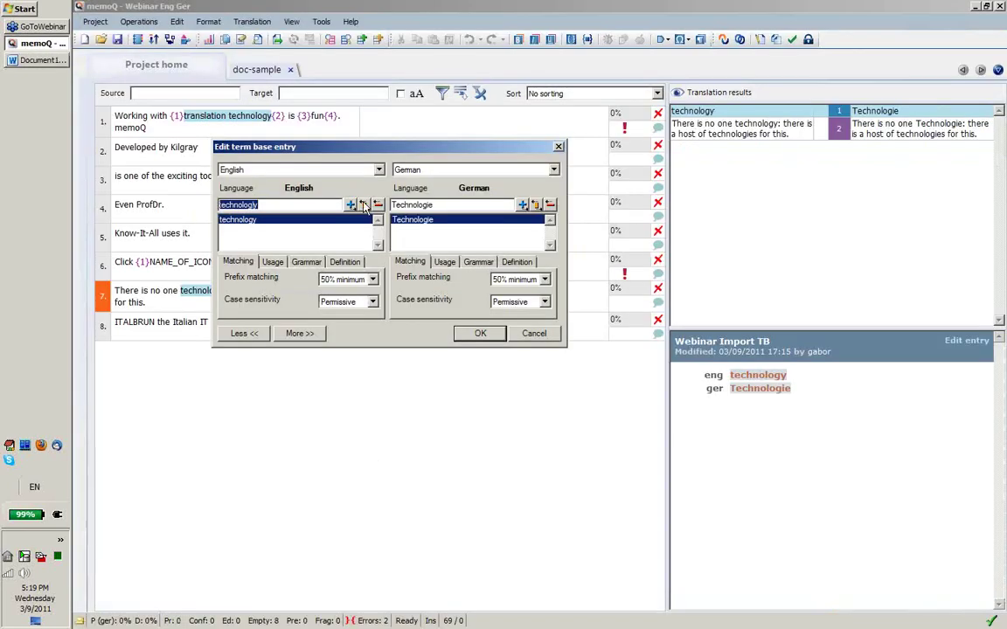
pyautogui.click(366, 208)
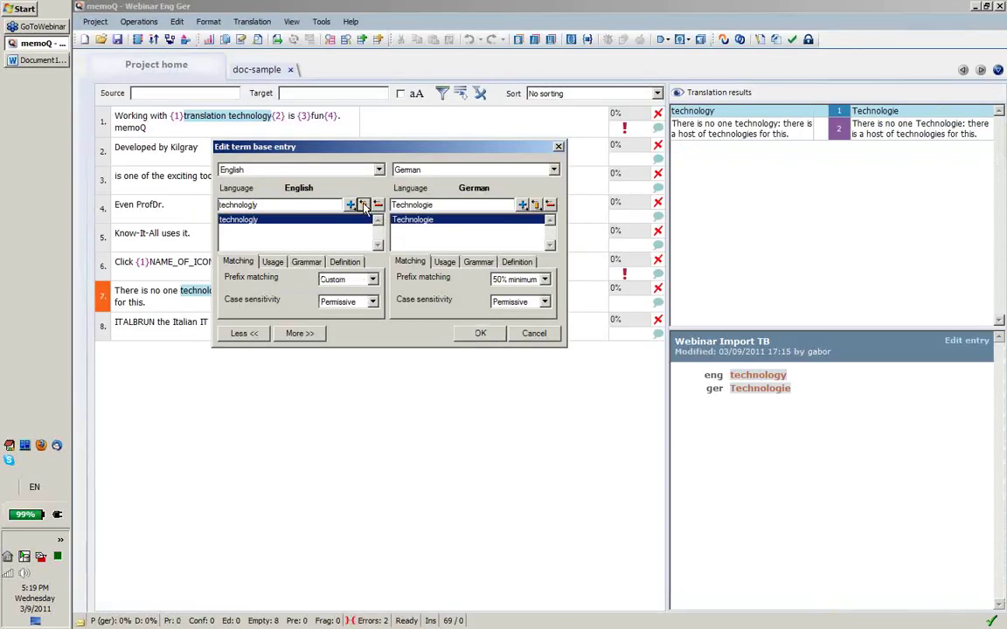
pyautogui.click(479, 333)
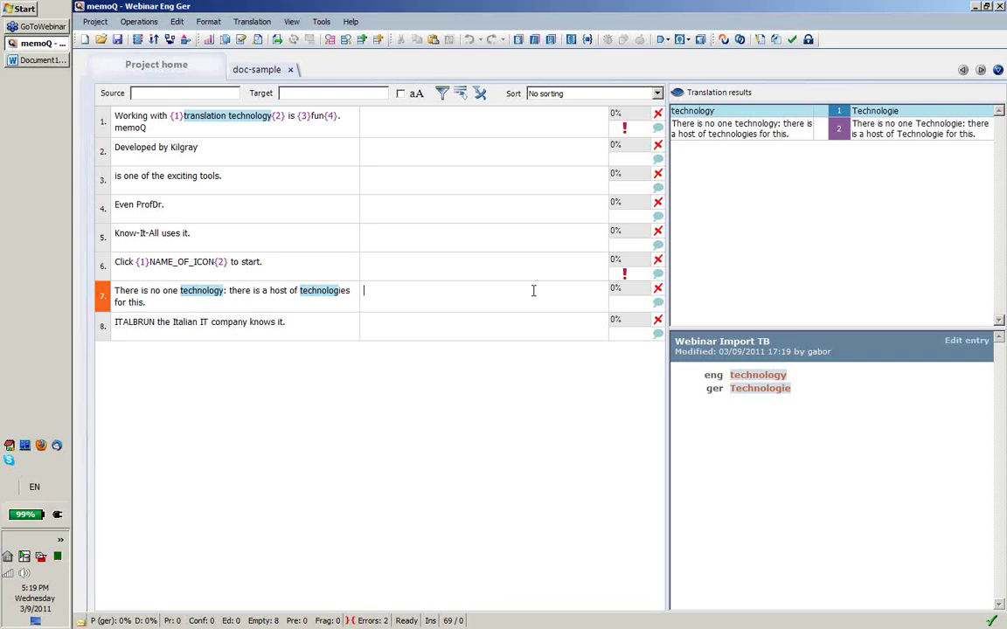
# - Switch to Word and replace the whole document text with "Englischer Hof"
pyautogui.click(31, 55)
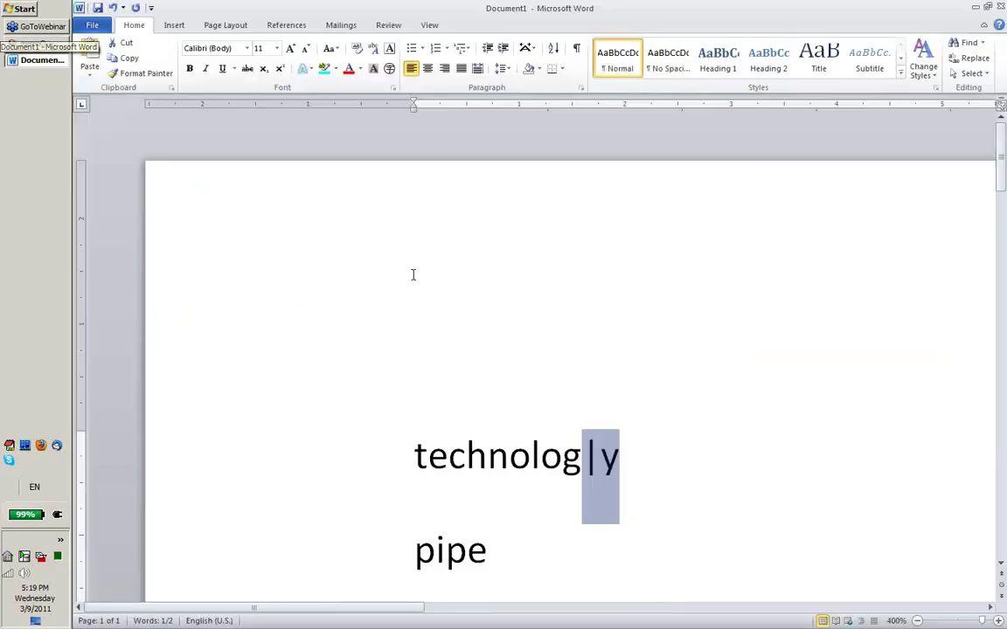
pyautogui.hotkey('ctrl', 'a')
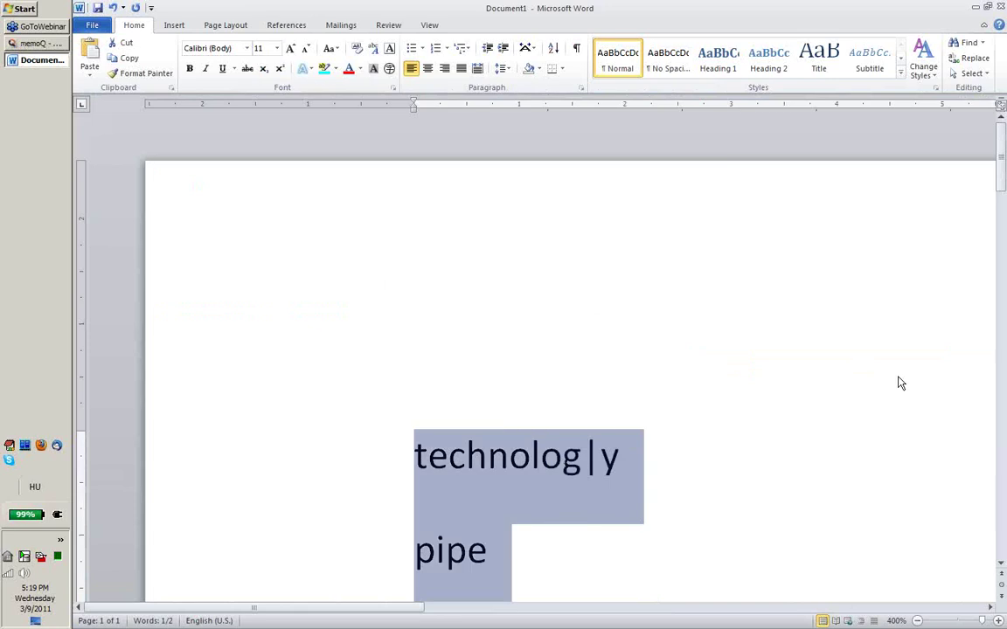
pyautogui.write('Engli')
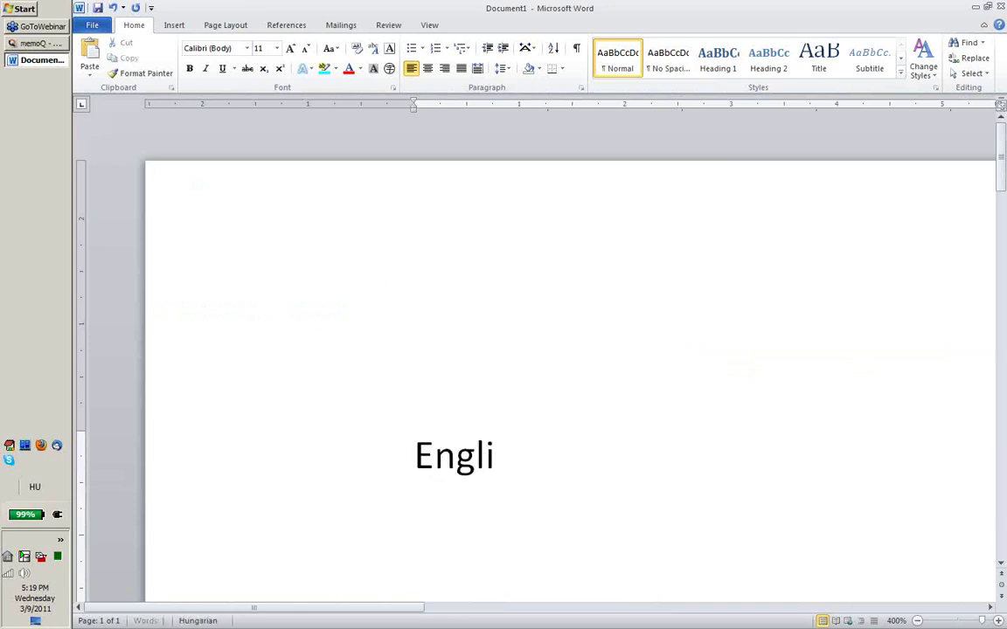
pyautogui.write('scher Hof')
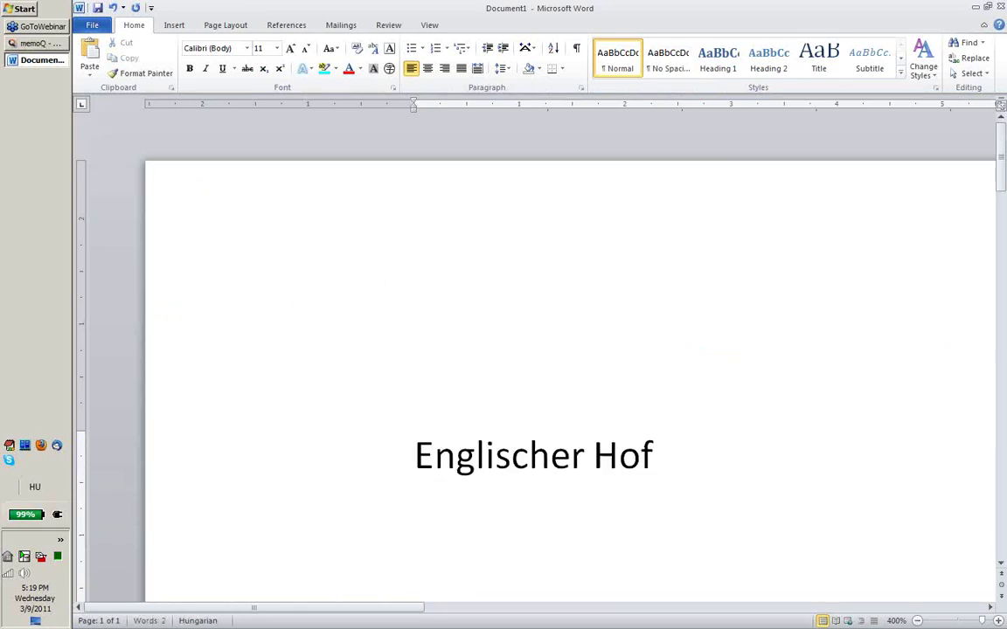
# - Write "Im Englischen Hof" on the line below and highlight the ending of "Englischen"
pyautogui.press('Return')
pyautogui.scroll(-2, 761, 441)
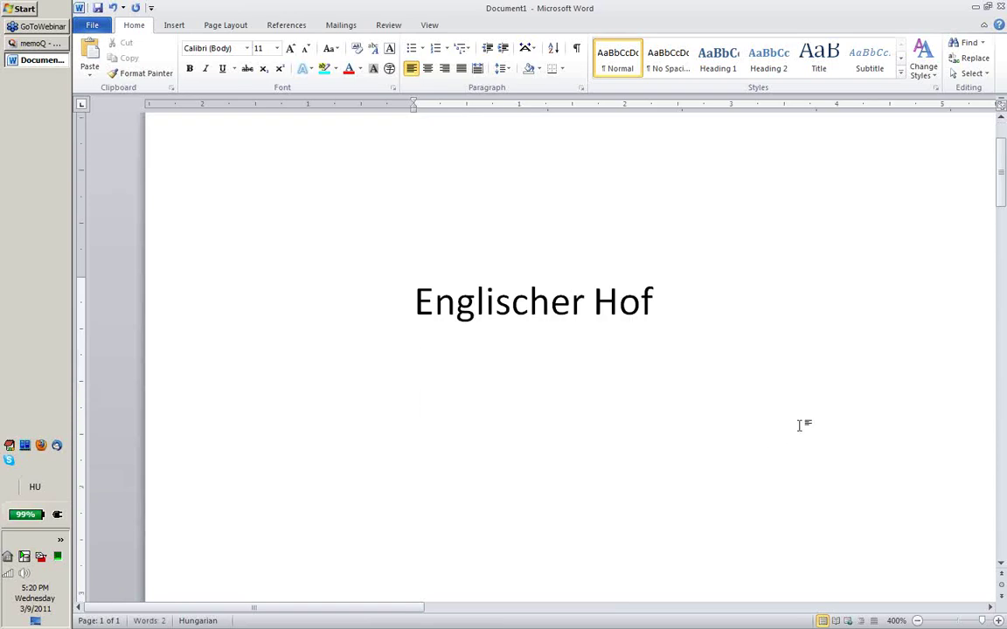
pyautogui.write('Im Englischen Hog')
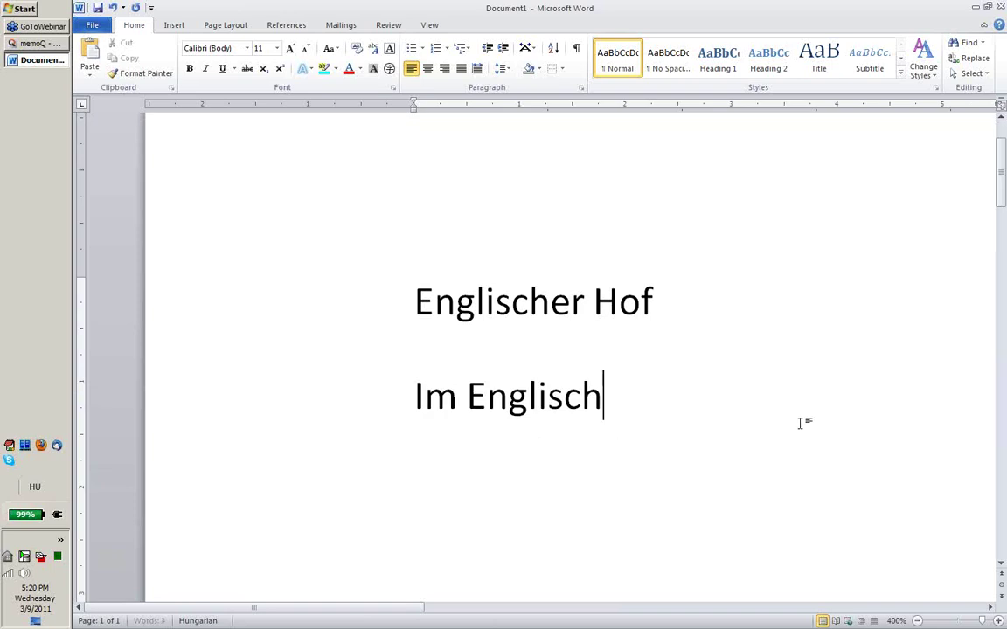
pyautogui.press('BackSpace')
pyautogui.write('f')
pyautogui.press('Left')
pyautogui.press('Left')
pyautogui.press('Left')
pyautogui.press('Left')
pyautogui.press('Left')
pyautogui.press('Left')
pyautogui.press('Right')
pyautogui.hotkey('shift', 'Right')
pyautogui.press('Right')
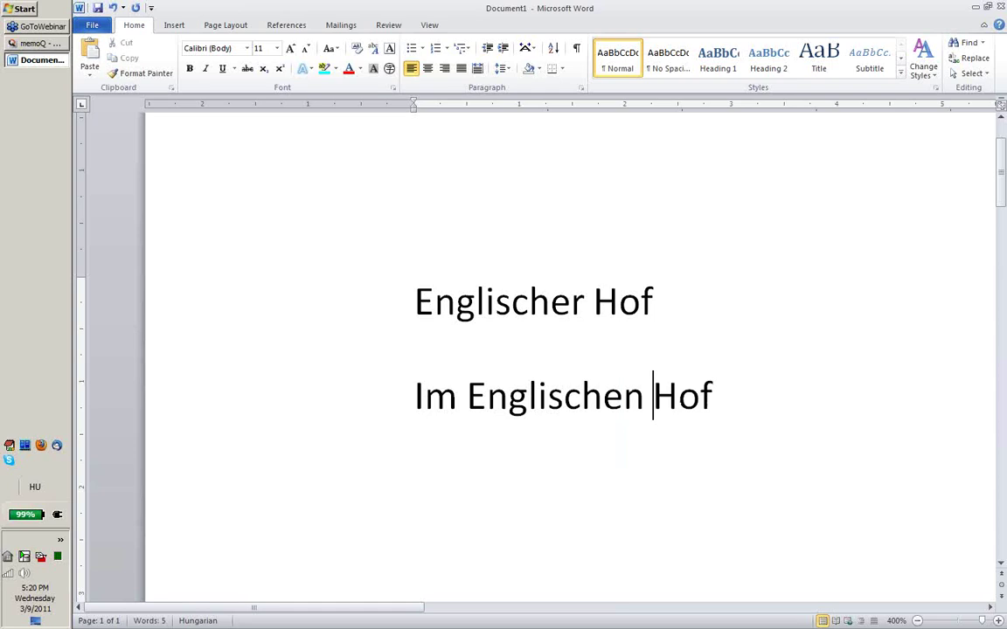
# - Insert a pipe character between "Englisch" and "er" using the English keyboard layout, and highlight "Englischen Hof" in the second line
pyautogui.press('End')
pyautogui.press('Up')
pyautogui.press('Left')
pyautogui.press('Left')
pyautogui.press('Left')
pyautogui.press('Left')
pyautogui.press('Left')
pyautogui.press('Left')
pyautogui.press('Left')
pyautogui.press('Left')
pyautogui.press('Right')
pyautogui.press('Right')
pyautogui.press('Right')
pyautogui.write('Ű')
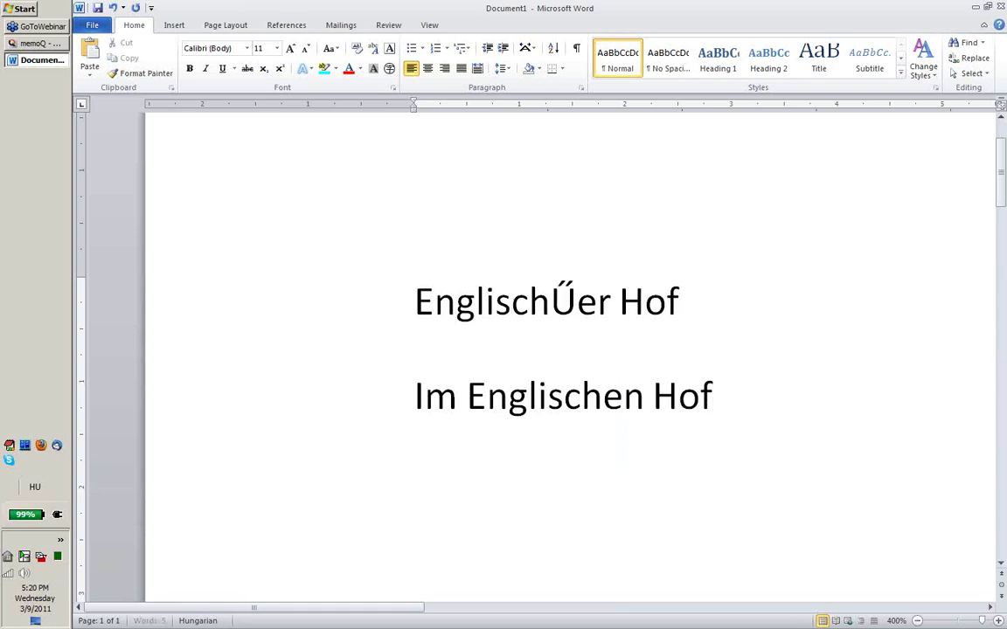
pyautogui.press('BackSpace')
pyautogui.hotkey('alt', 'shift')
pyautogui.hotkey('alt', 'shift')
pyautogui.write('|')
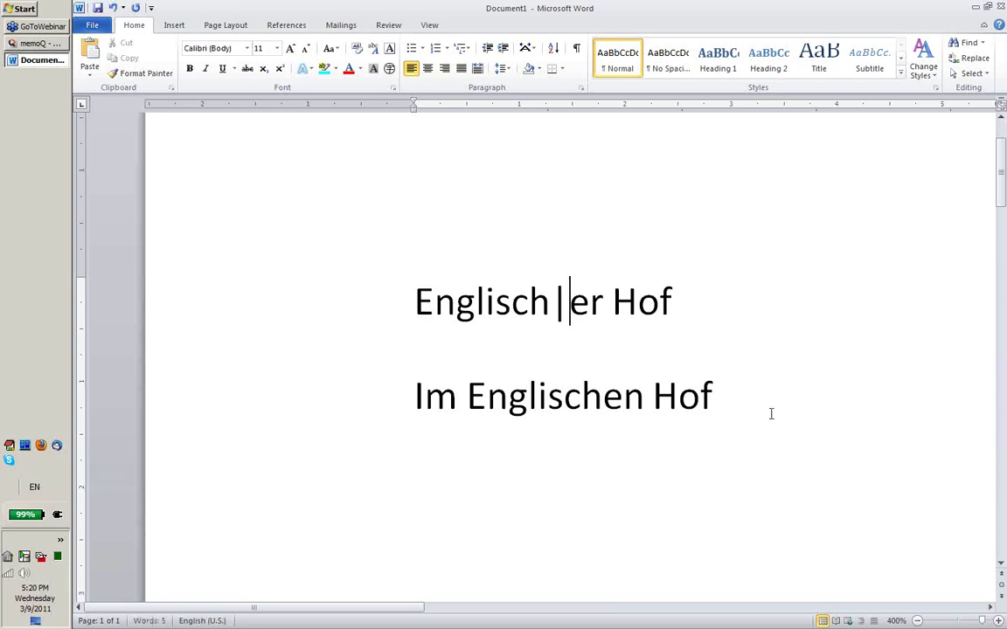
pyautogui.moveTo(466, 396); pyautogui.dragTo(722, 395)
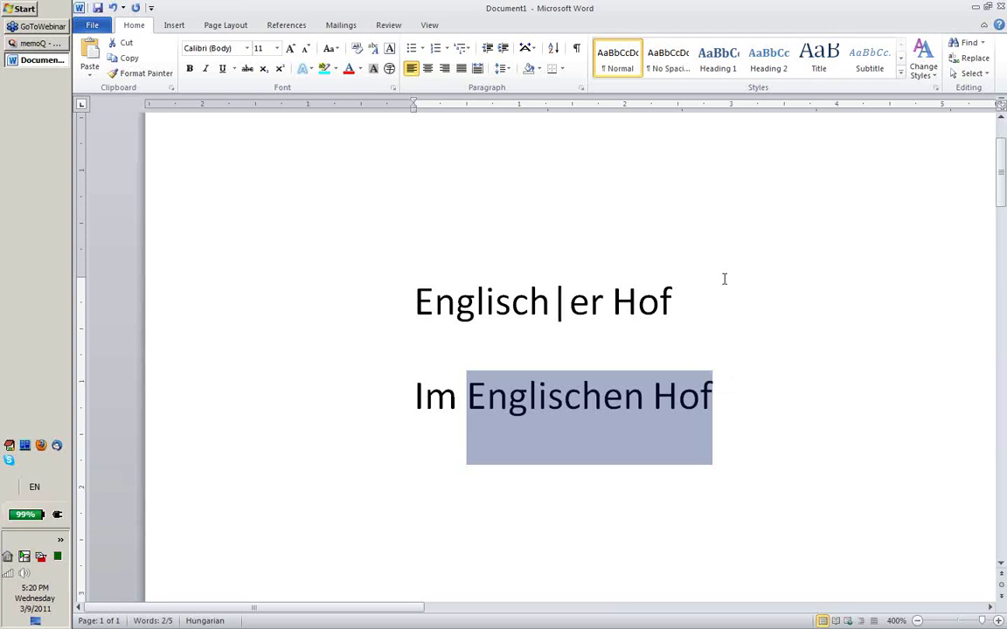
# - Switch to memoQ and go through the doc-sample segments from 1 to 8, checking their term base matches
pyautogui.click(53, 44)
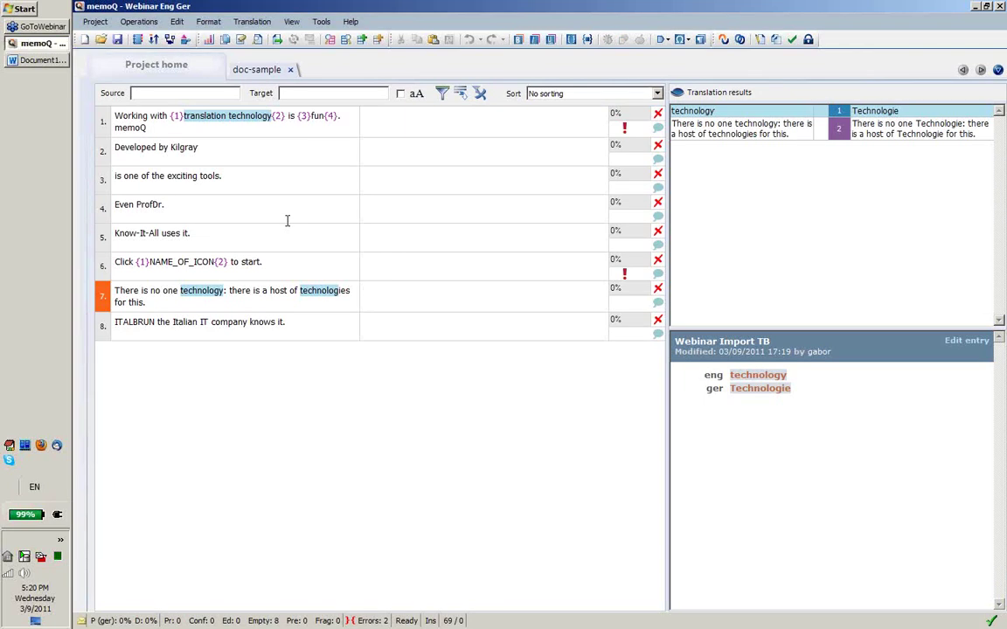
pyautogui.click(387, 128)
pyautogui.press('Down')
pyautogui.press('Down')
pyautogui.press('Down')
pyautogui.press('Down')
pyautogui.press('Down')
pyautogui.press('Down')
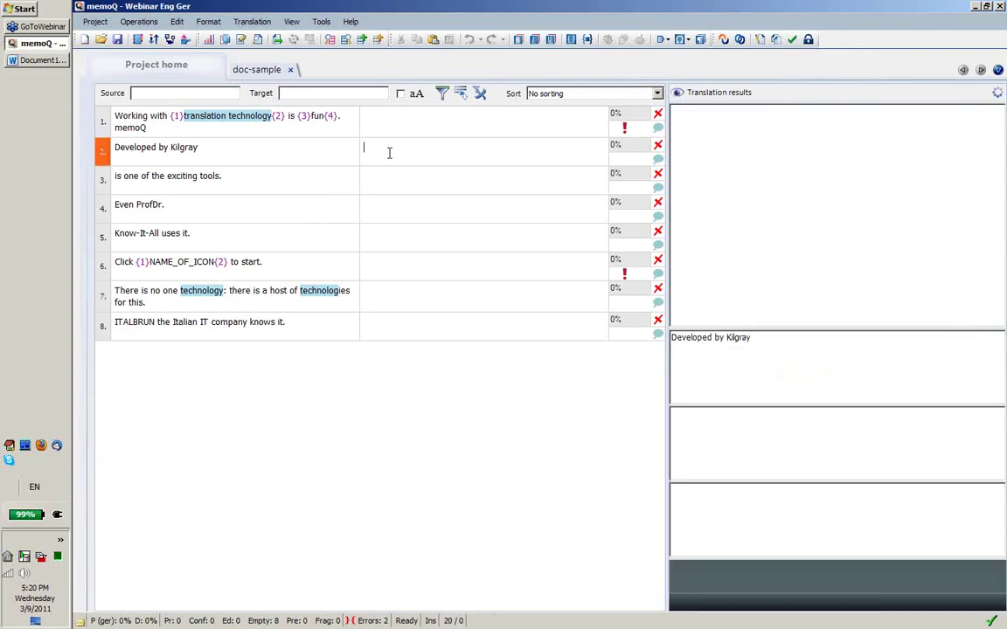
pyautogui.press('Down')
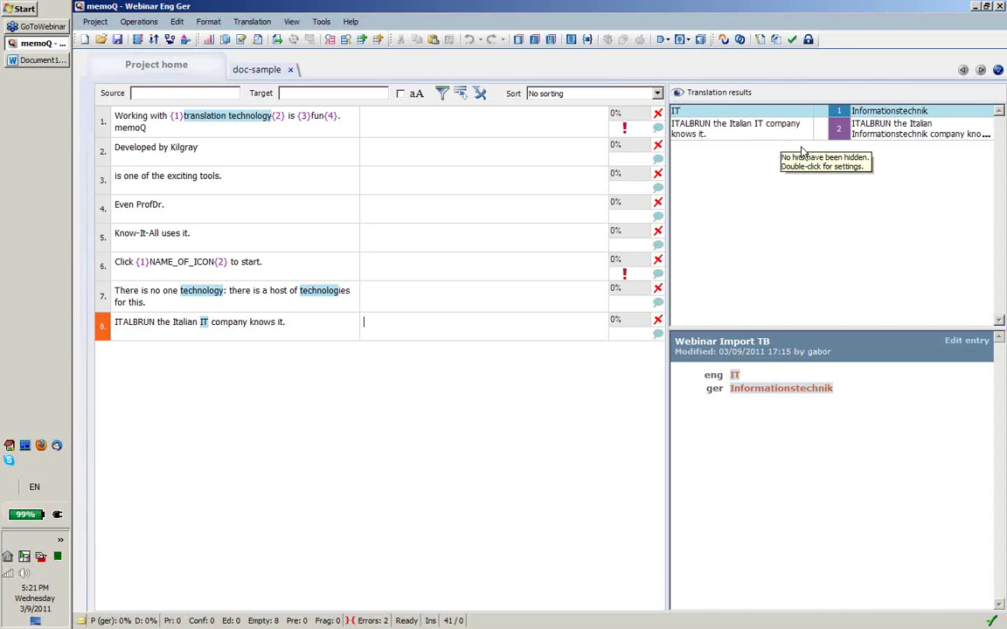
# - Open the "IT" match of segment 8 for editing and add "IT" as a second German term
pyautogui.rightClick(839, 118)
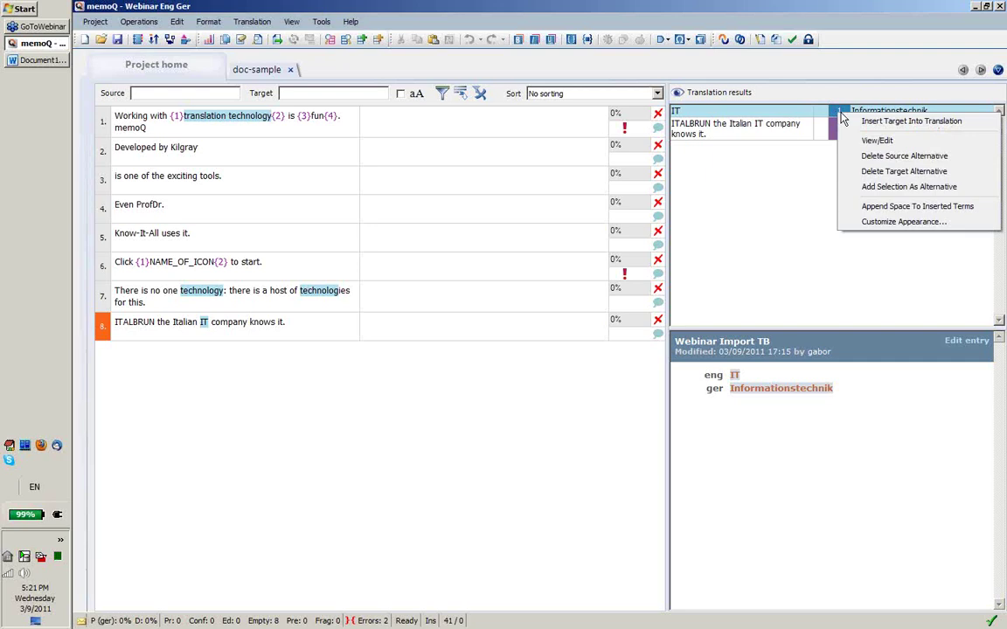
pyautogui.click(866, 142)
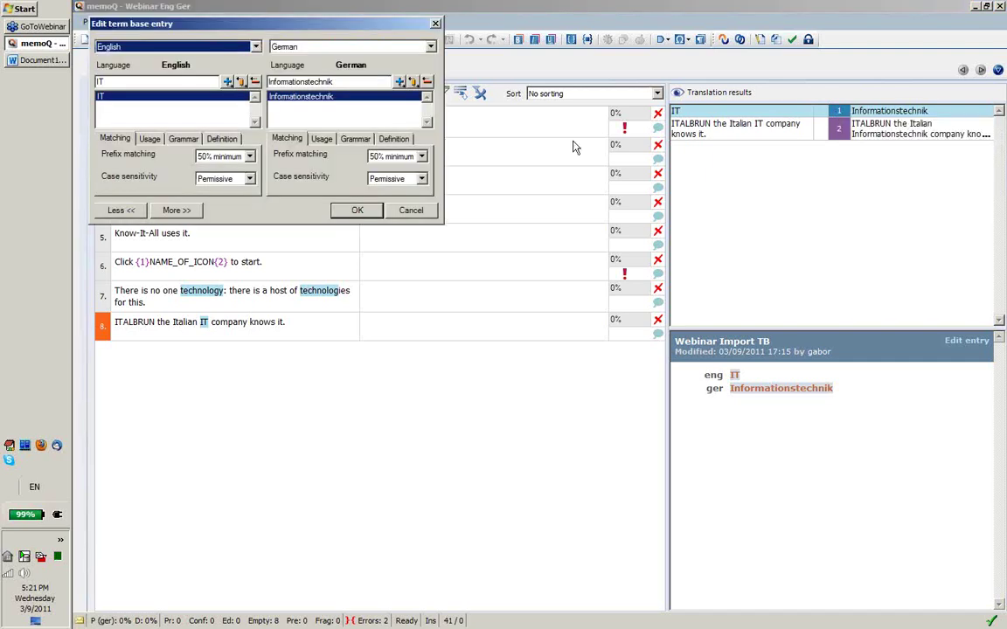
pyautogui.moveTo(369, 30); pyautogui.dragTo(440, 142)
pyautogui.click(388, 193)
pyautogui.doubleClick(389, 192)
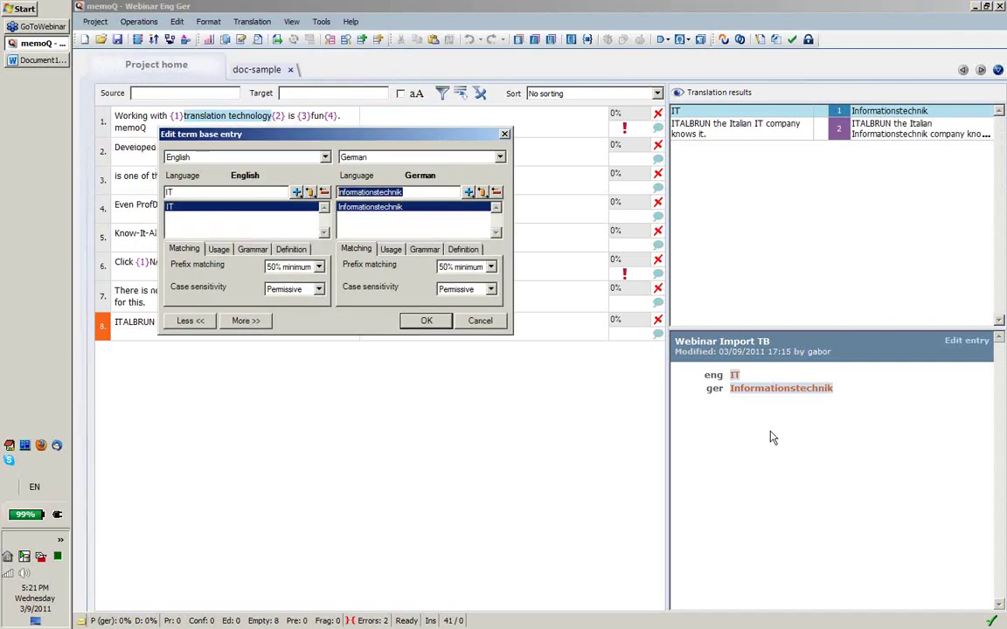
pyautogui.write('I')
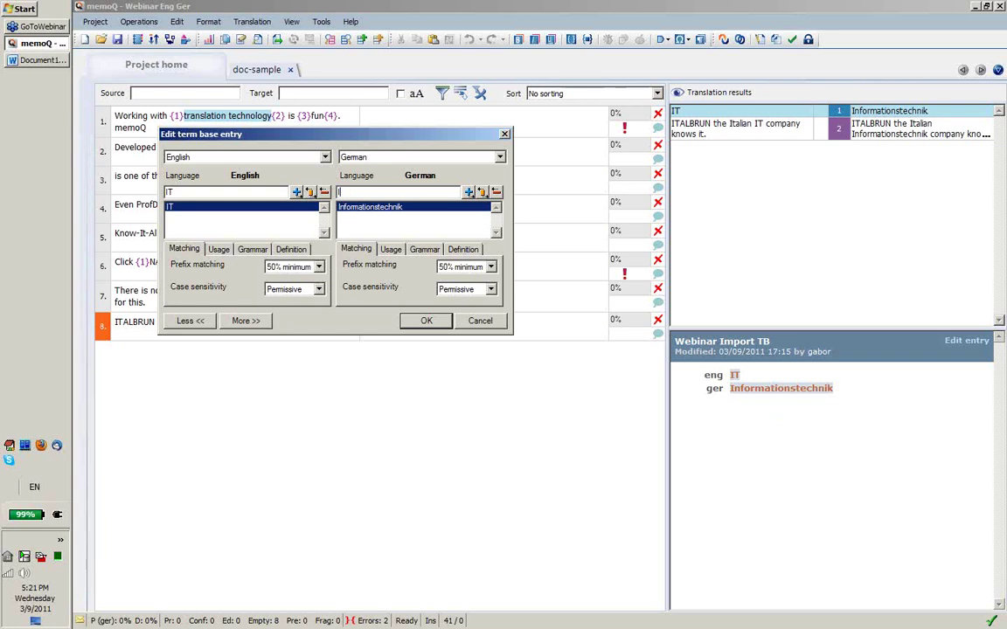
pyautogui.write('T')
pyautogui.click(469, 191)
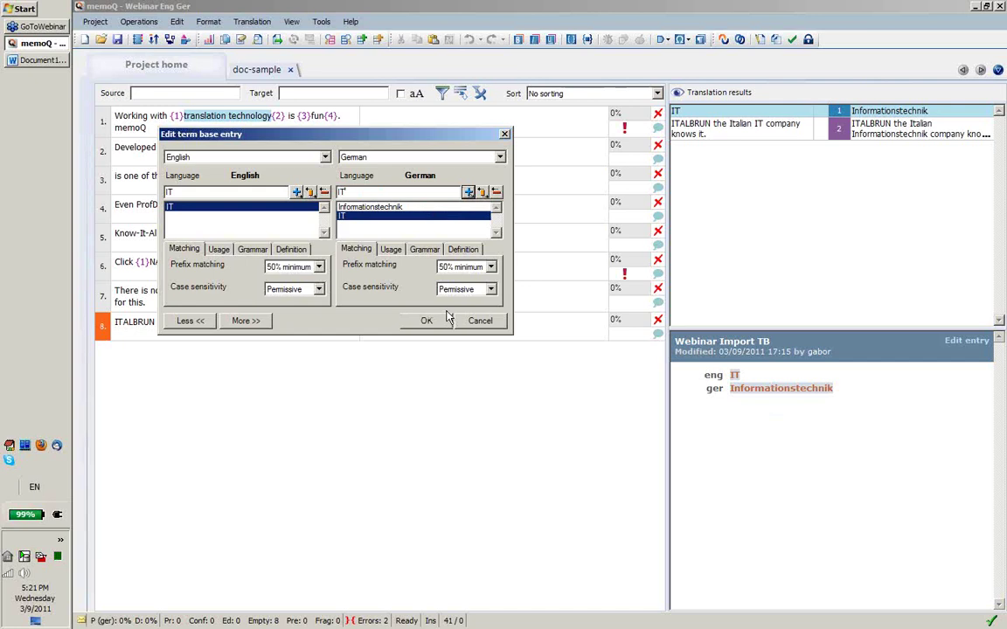
# - Mark the German term "Informationstechnik" as a forbidden term and save the entry
pyautogui.click(369, 206)
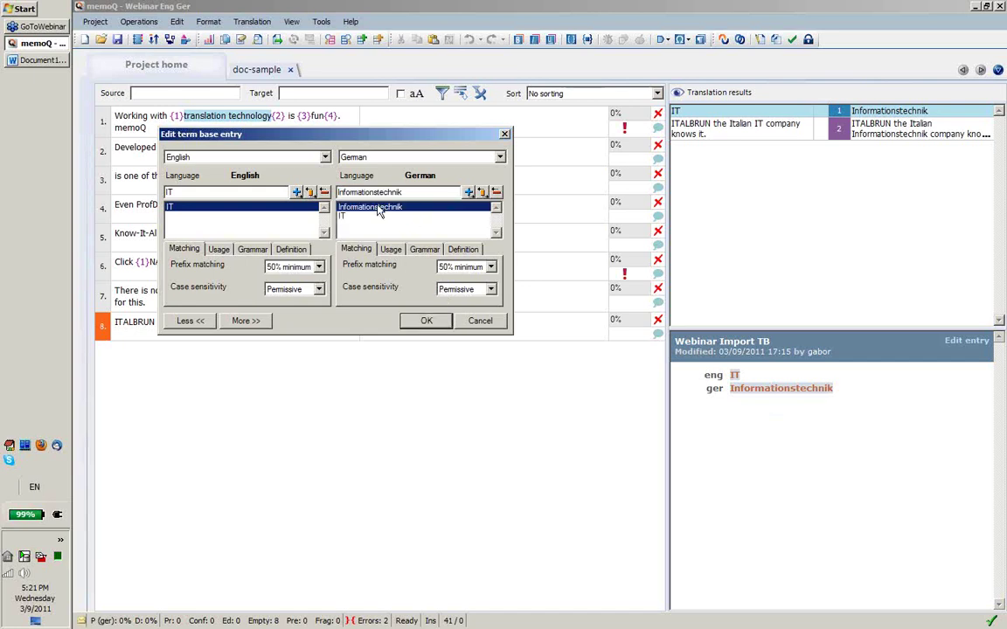
pyautogui.click(391, 250)
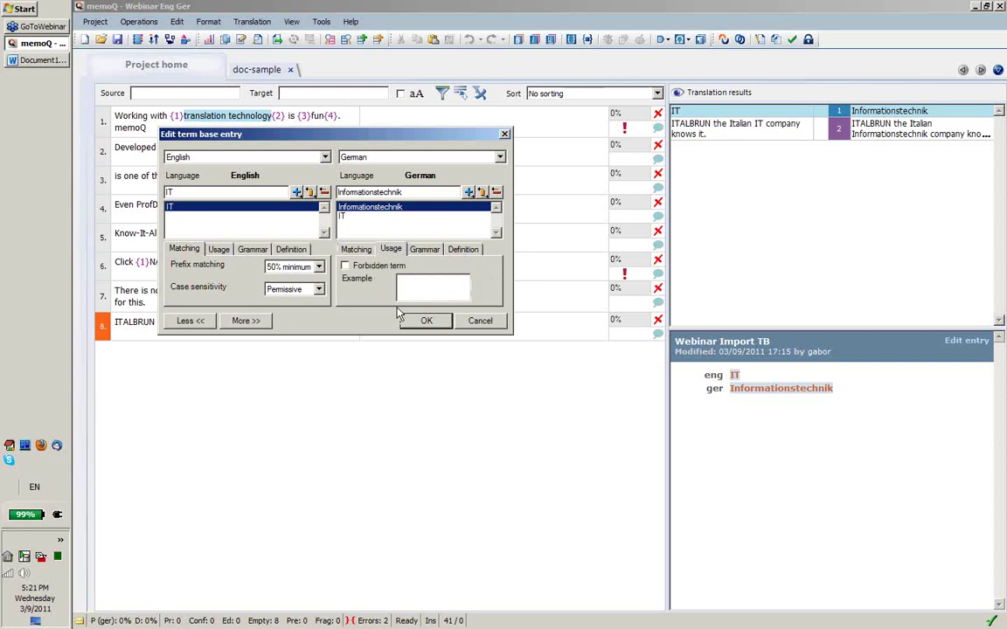
pyautogui.click(345, 266)
pyautogui.click(356, 218)
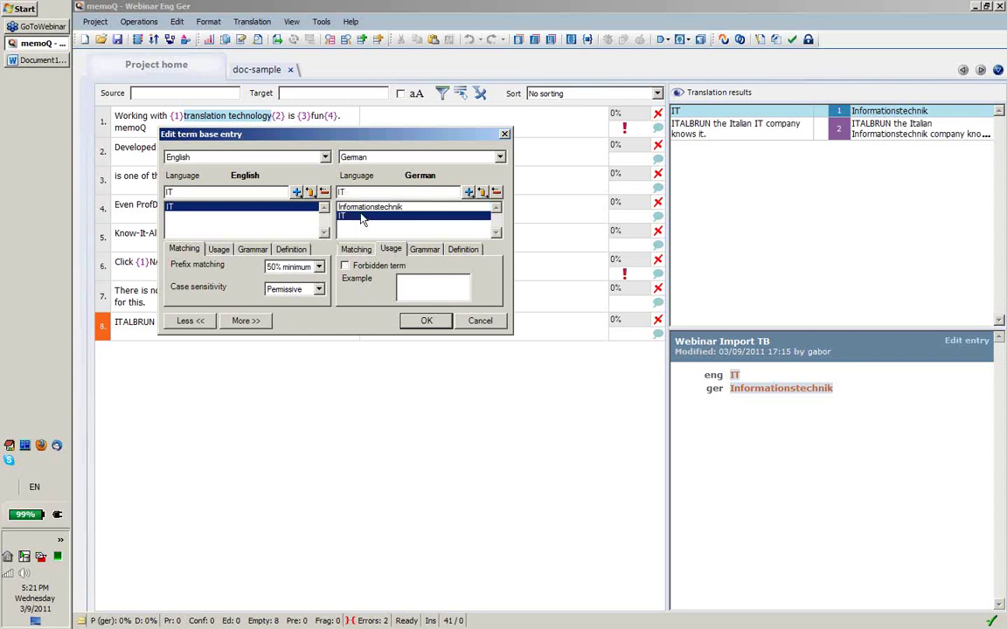
pyautogui.click(370, 207)
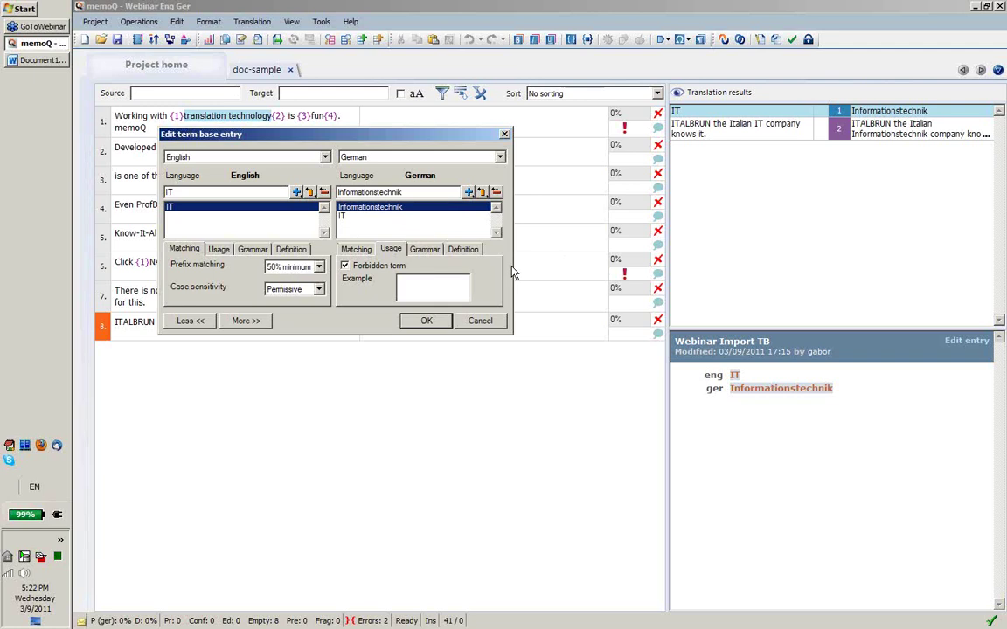
pyautogui.click(421, 320)
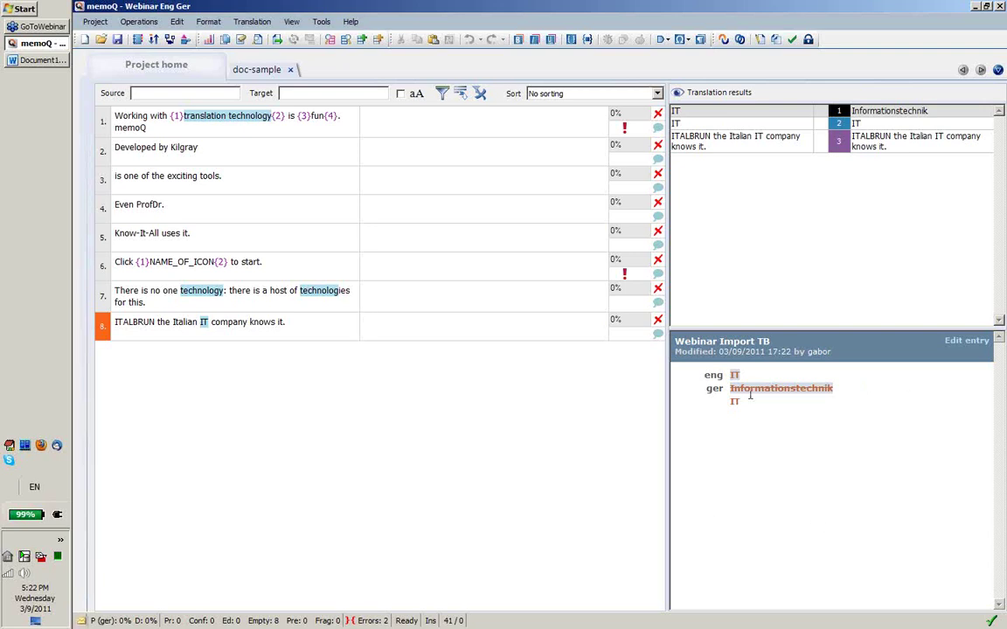
# - Examine the entry's German terms below the translation results and try to insert the forbidden "Informationstechnik" into segment 8
pyautogui.moveTo(735, 387); pyautogui.dragTo(833, 391)
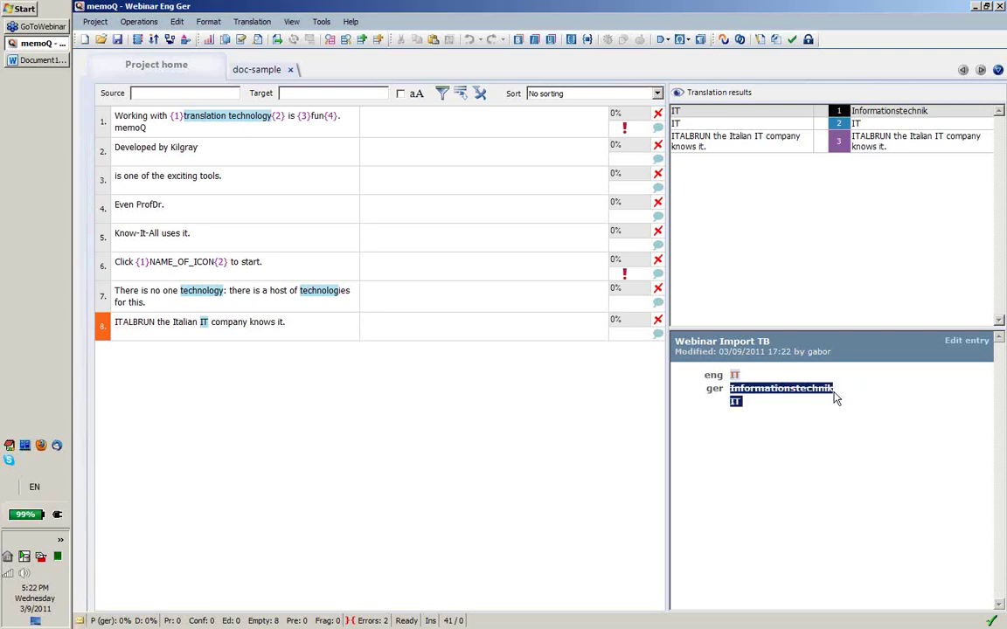
pyautogui.click(836, 396)
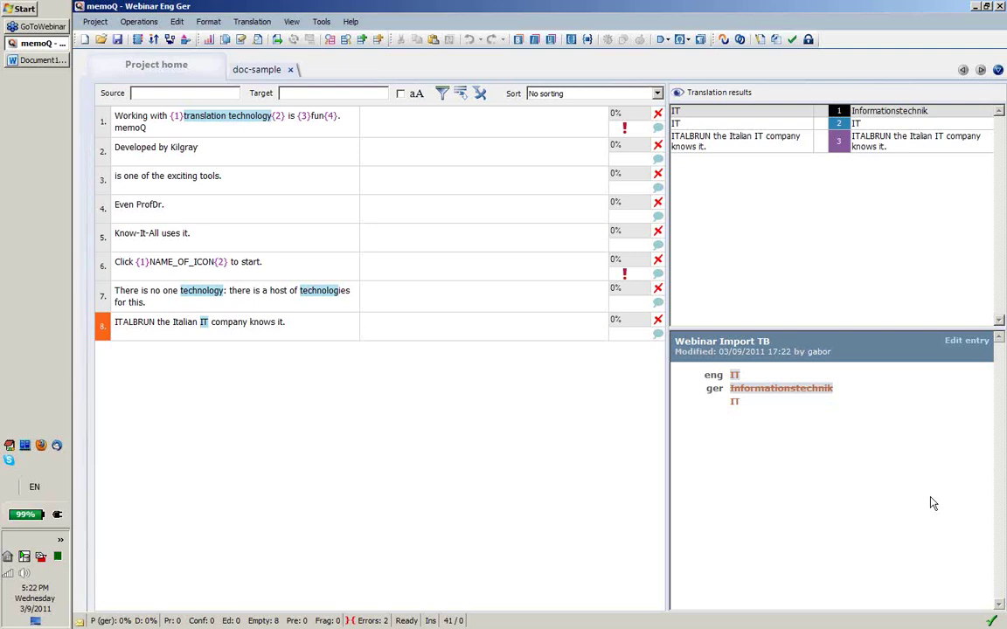
pyautogui.doubleClick(839, 122)
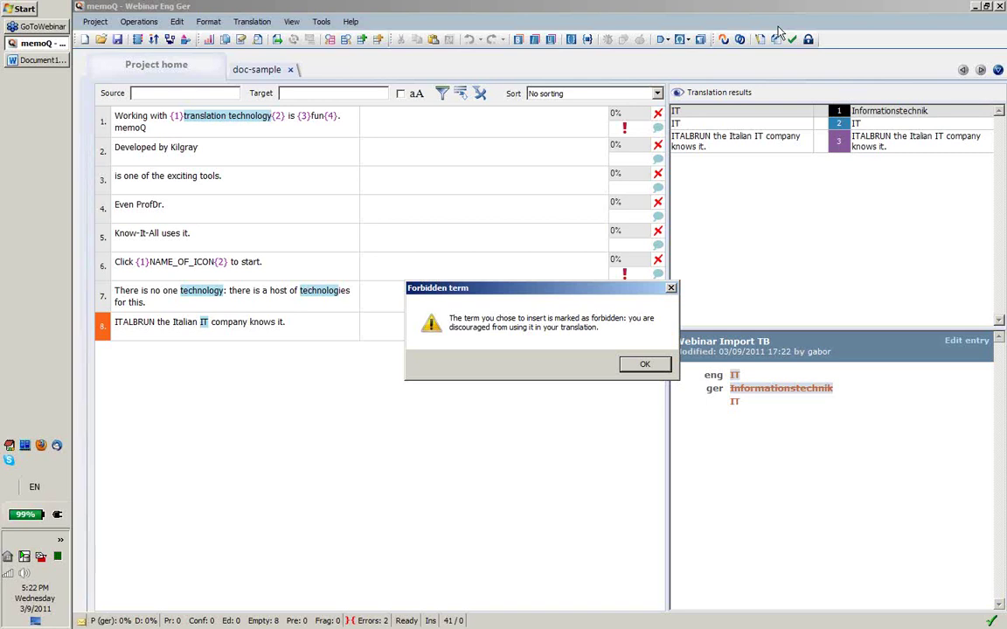
pyautogui.click(638, 369)
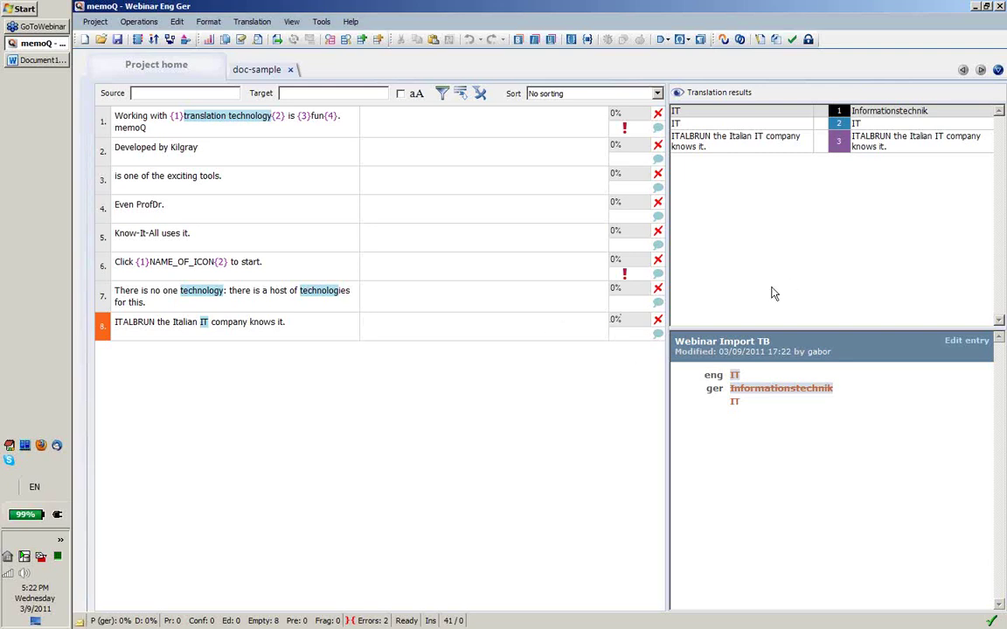
# - Open the "IT" match of segment 8, turn case sensitivity off (No) for the English term, save the entry and check the segment's "it"
pyautogui.click(839, 125)
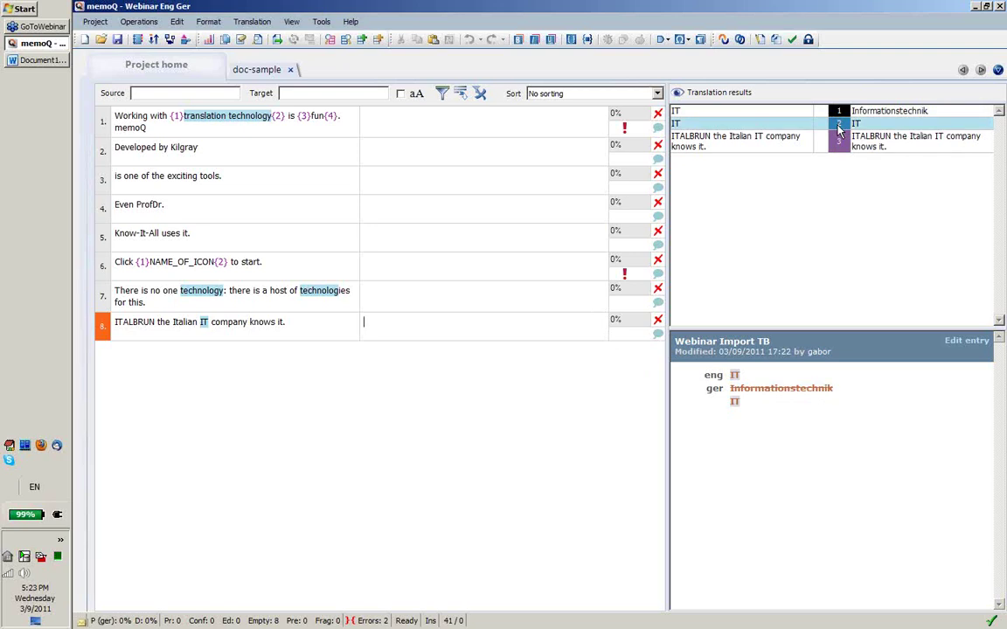
pyautogui.rightClick(840, 129)
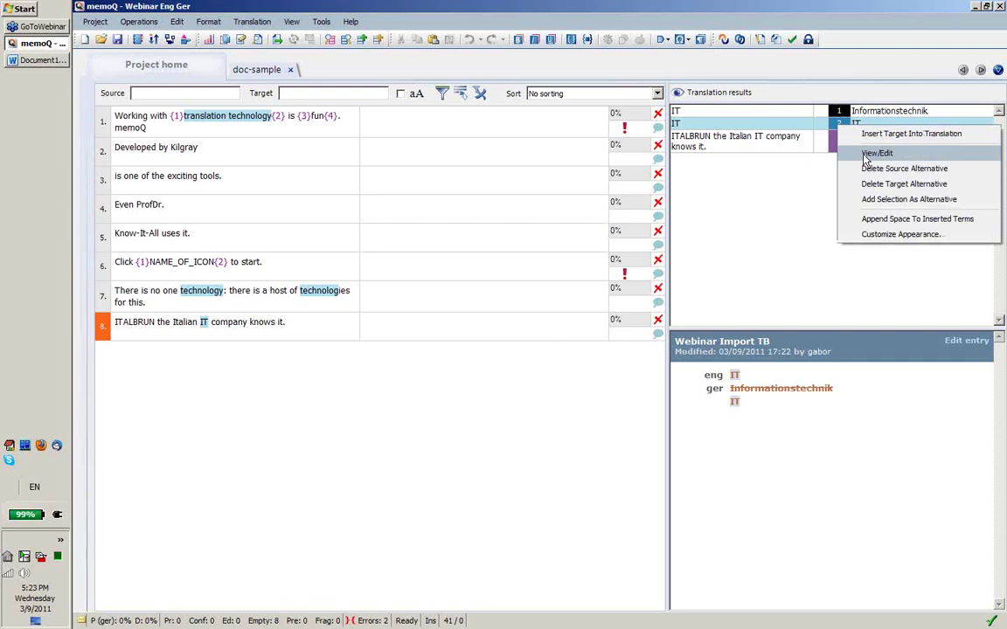
pyautogui.click(865, 156)
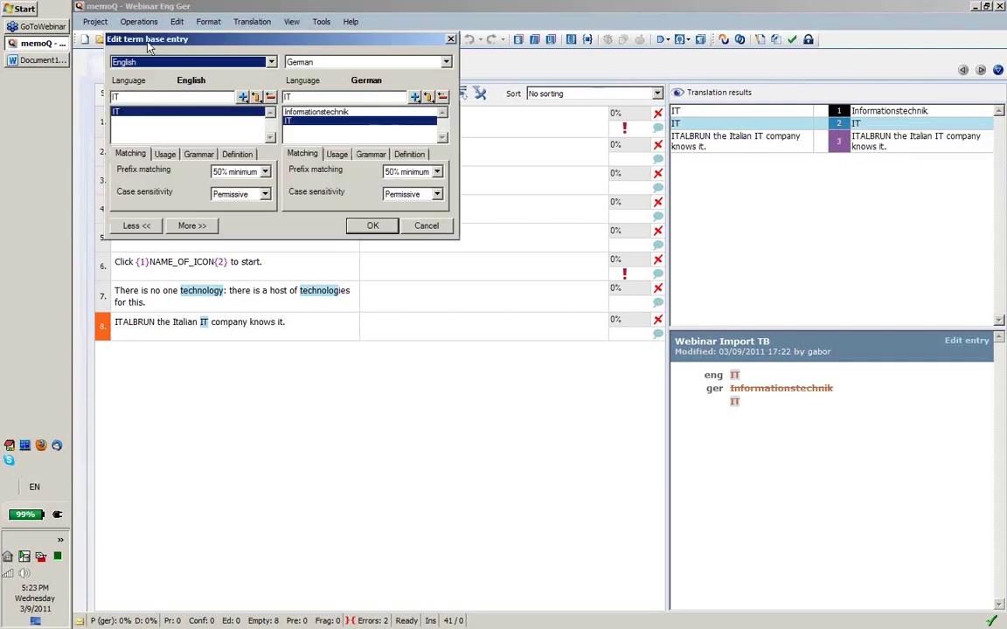
pyautogui.moveTo(172, 38); pyautogui.dragTo(269, 149)
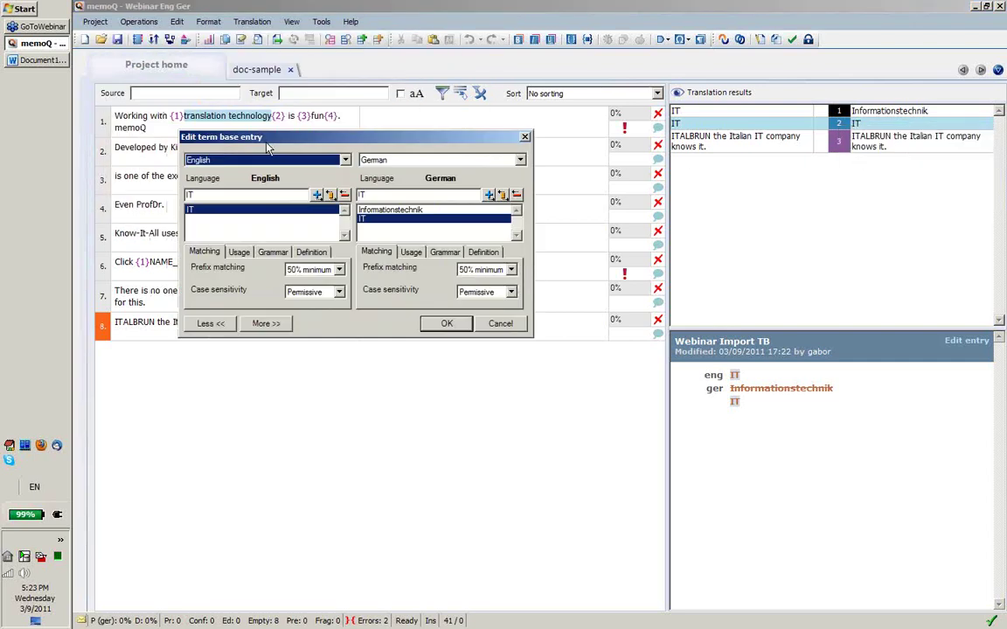
pyautogui.click(339, 293)
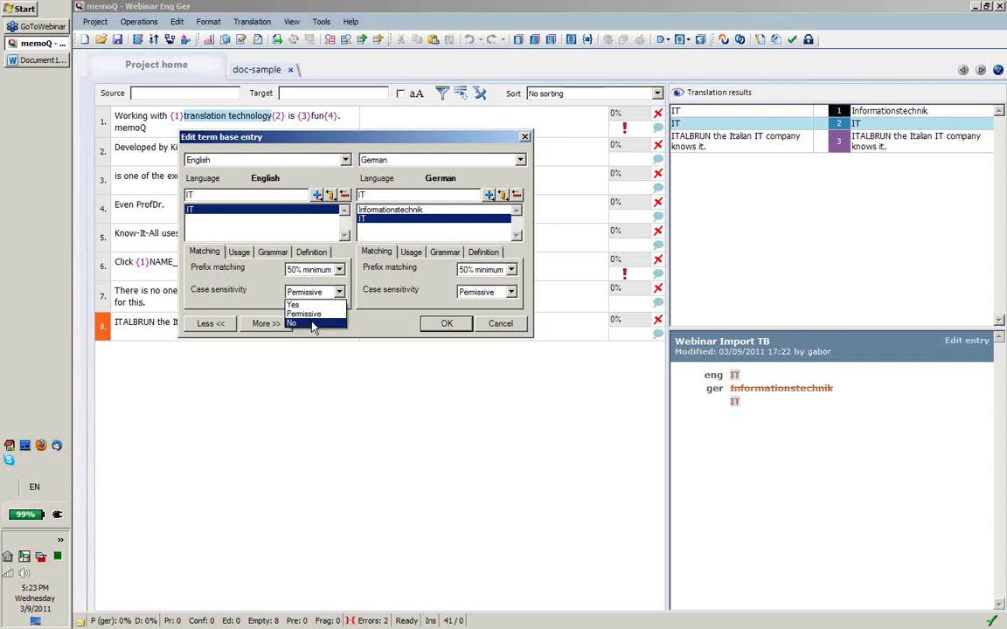
pyautogui.click(314, 322)
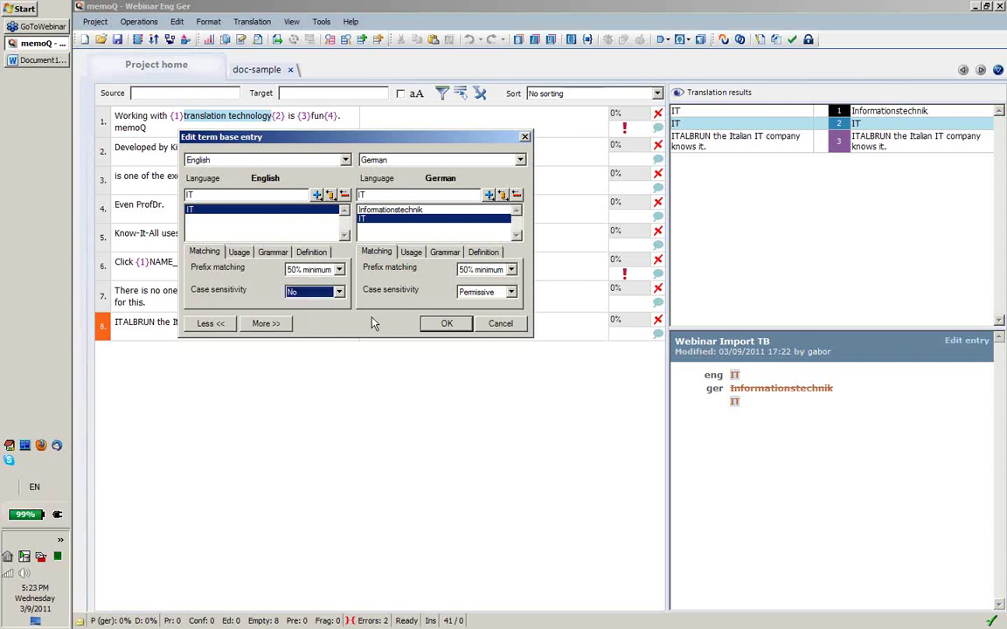
pyautogui.click(446, 325)
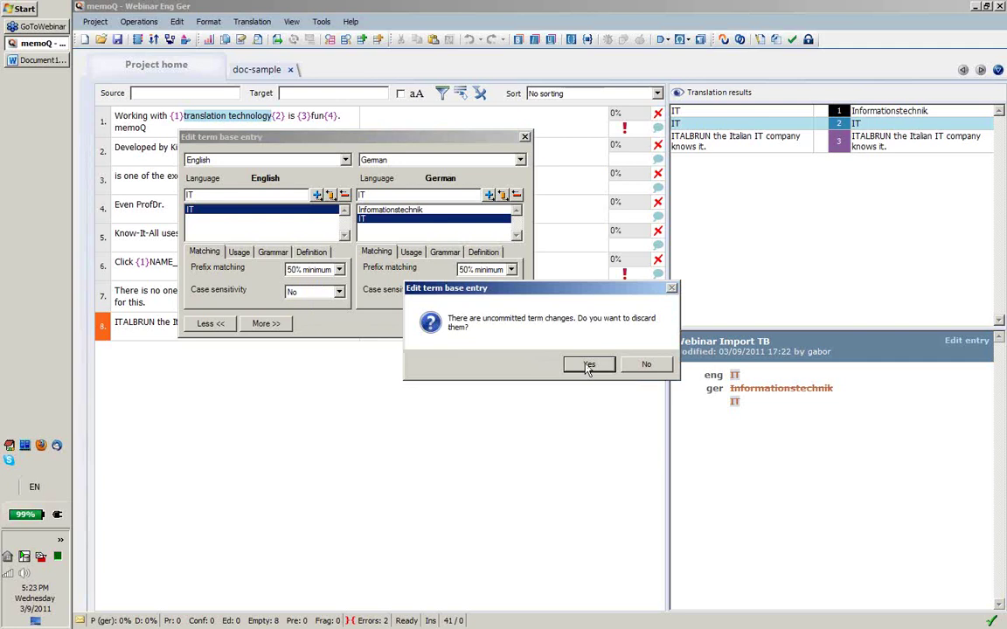
pyautogui.click(643, 366)
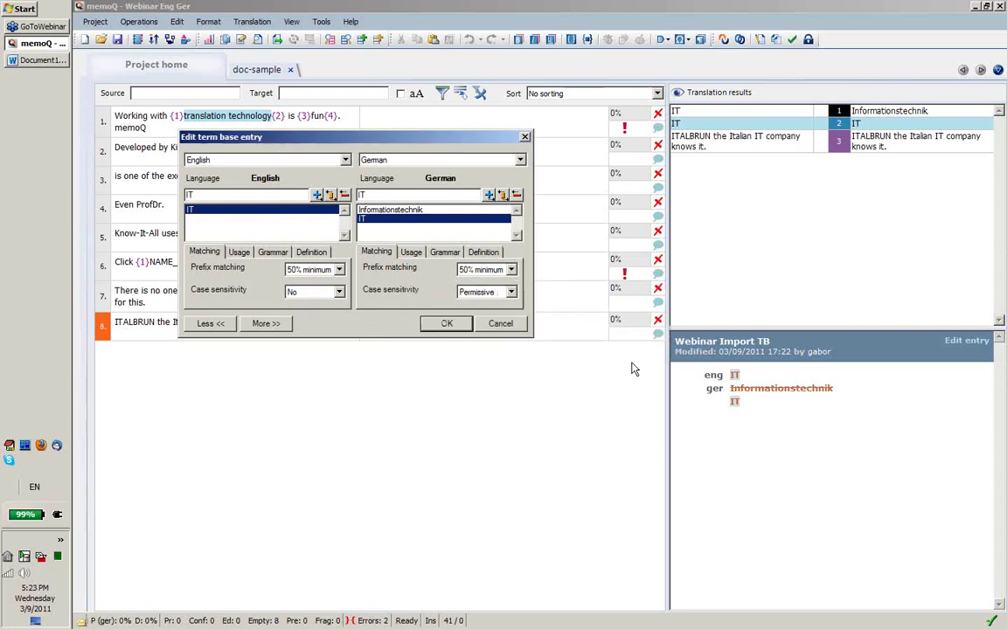
pyautogui.click(446, 325)
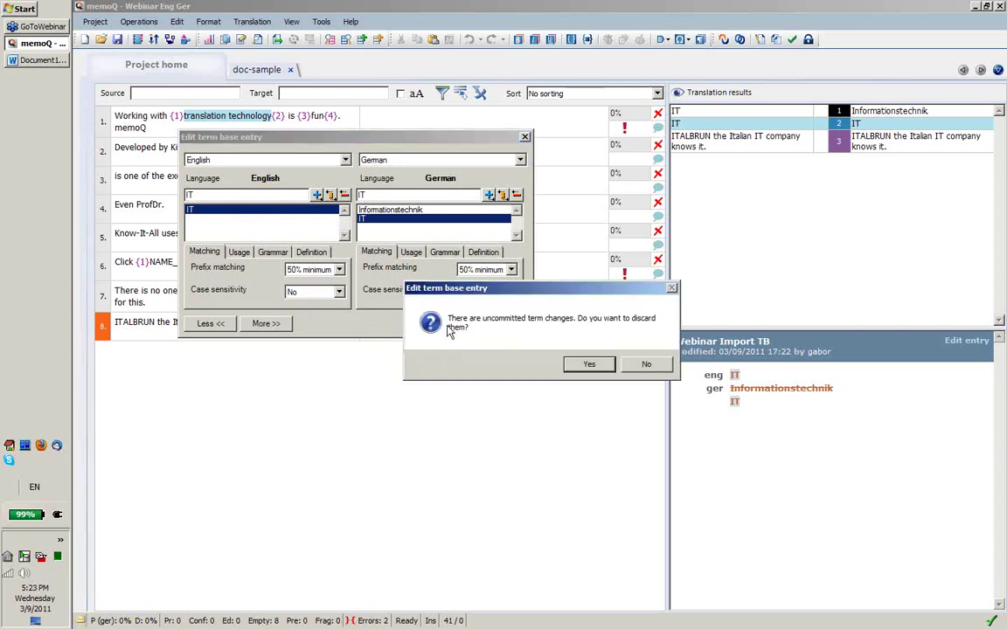
pyautogui.click(579, 368)
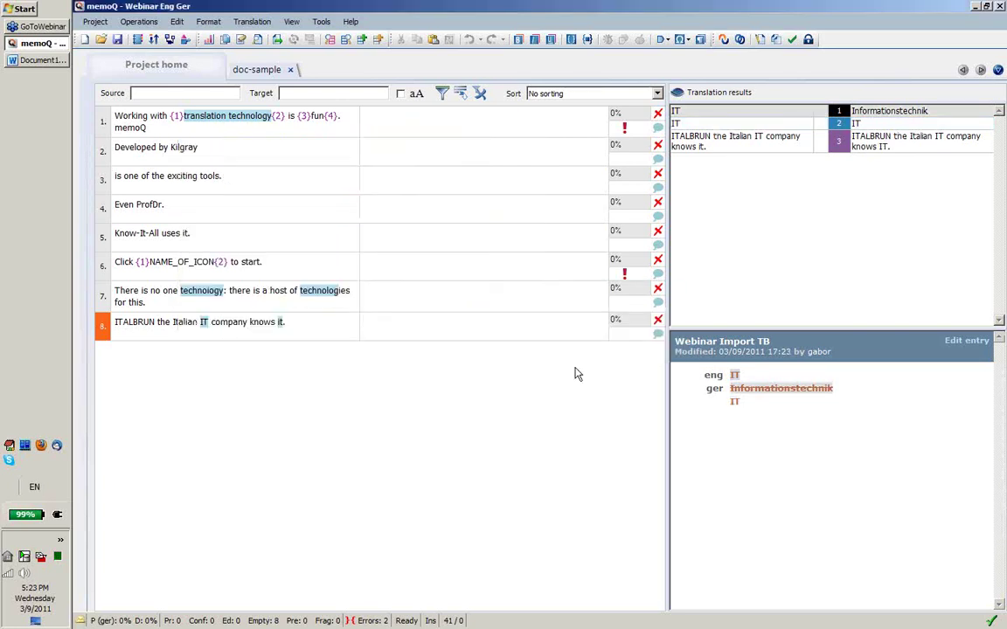
pyautogui.click(285, 324)
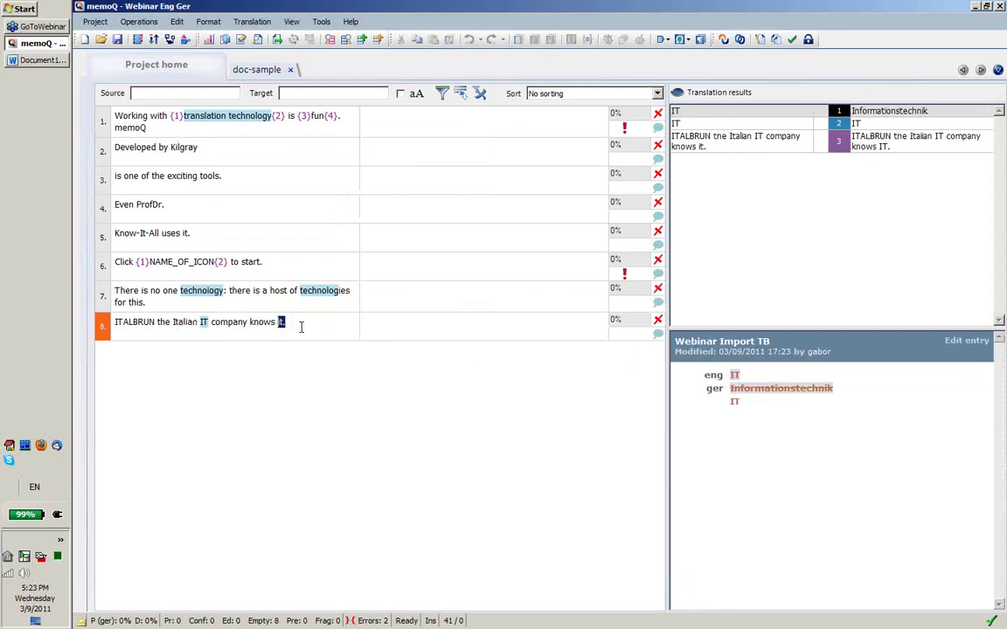
pyautogui.click(411, 331)
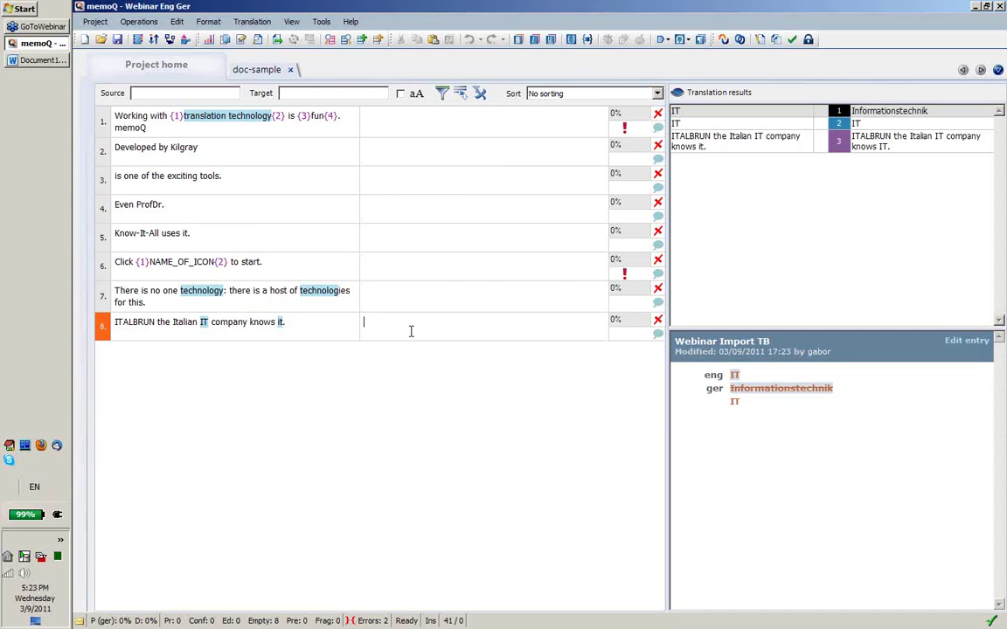
# - Enter "Kilgray" as the translation in segment 2, add the Kilgray–Kilgray pair to the term base and refresh the segment's matches
pyautogui.click(389, 160)
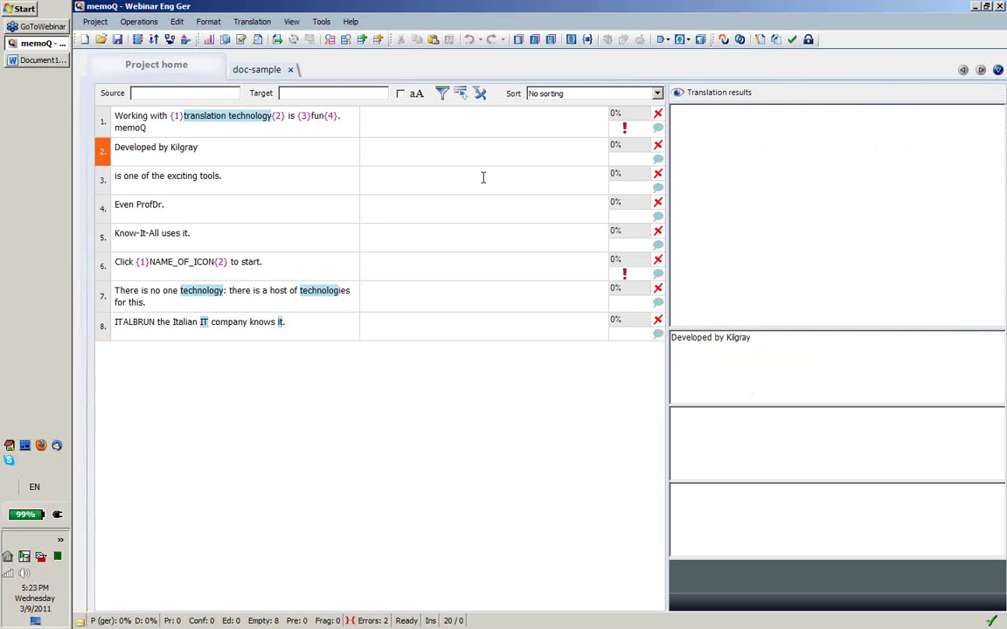
pyautogui.write('Kilgray')
pyautogui.hotkey('shift', 'Home')
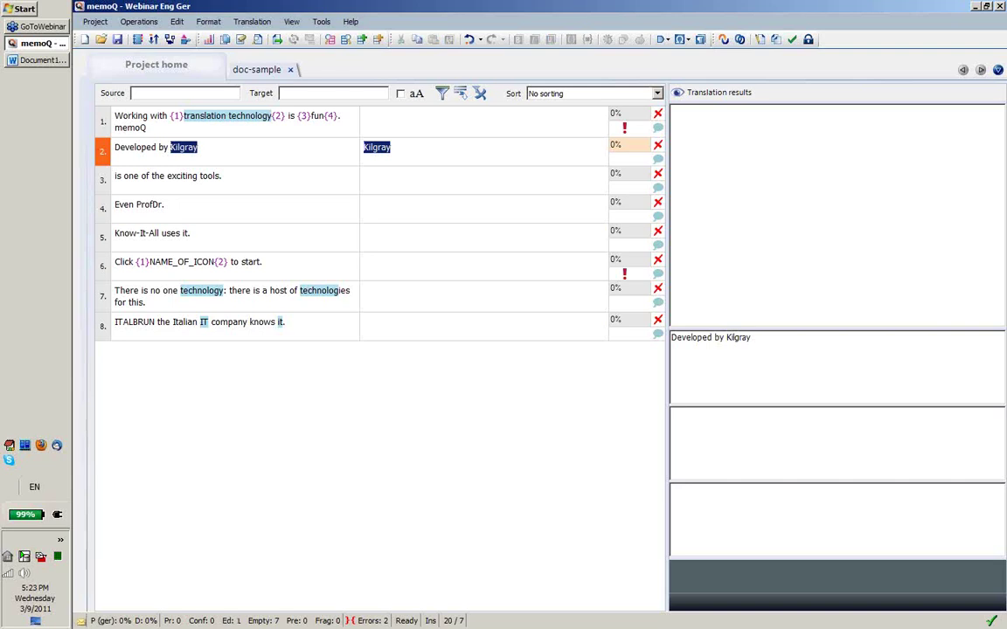
pyautogui.hotkey('ctrl', 'e')
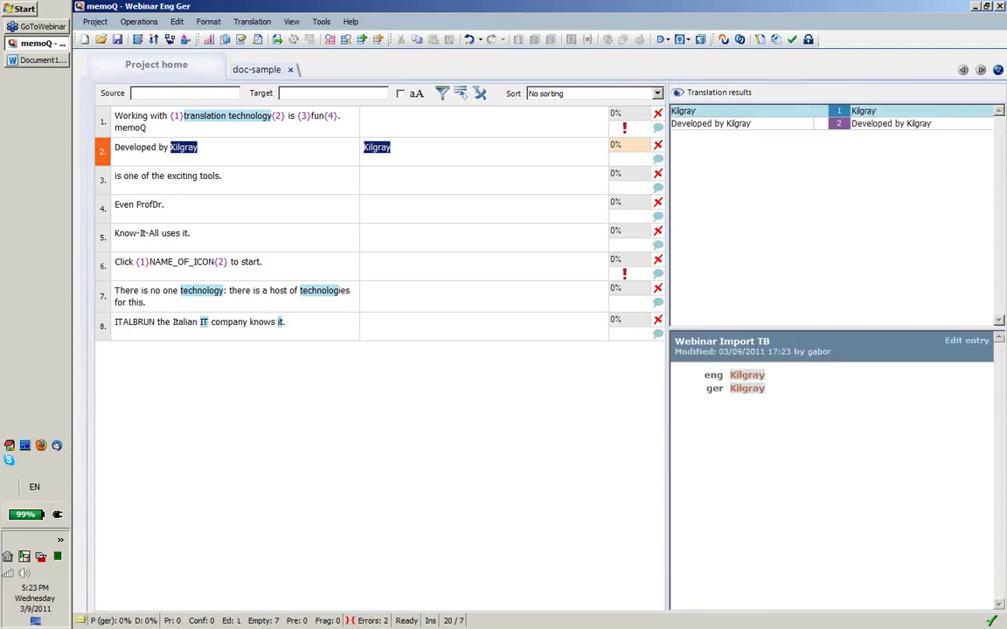
pyautogui.press('Down')
pyautogui.press('Up')
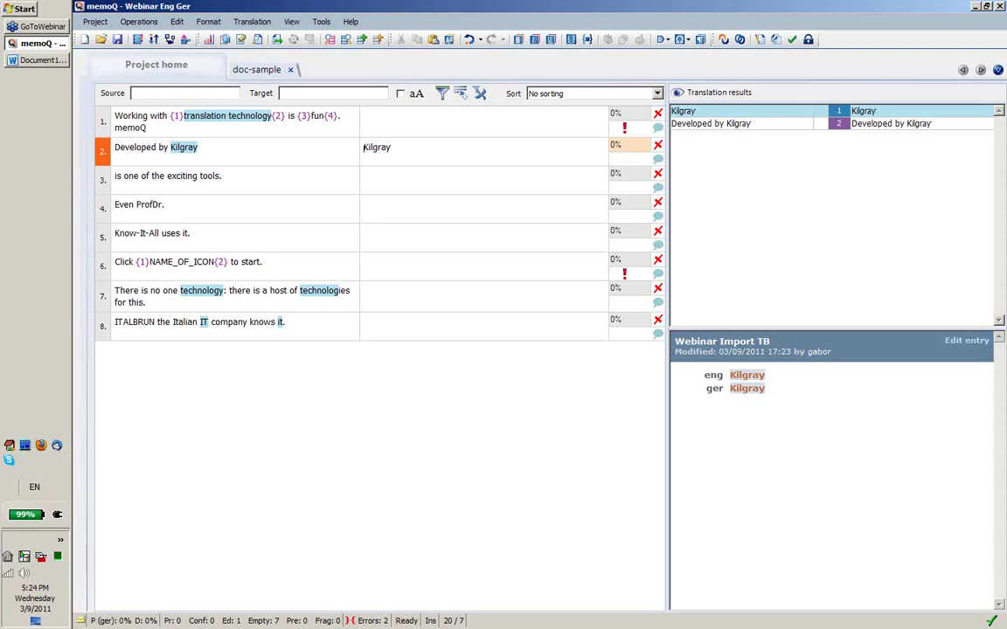
# - Append "kilgray KILGRAY" to the source text of segment 2 to test the term's case matching
pyautogui.press('F2')
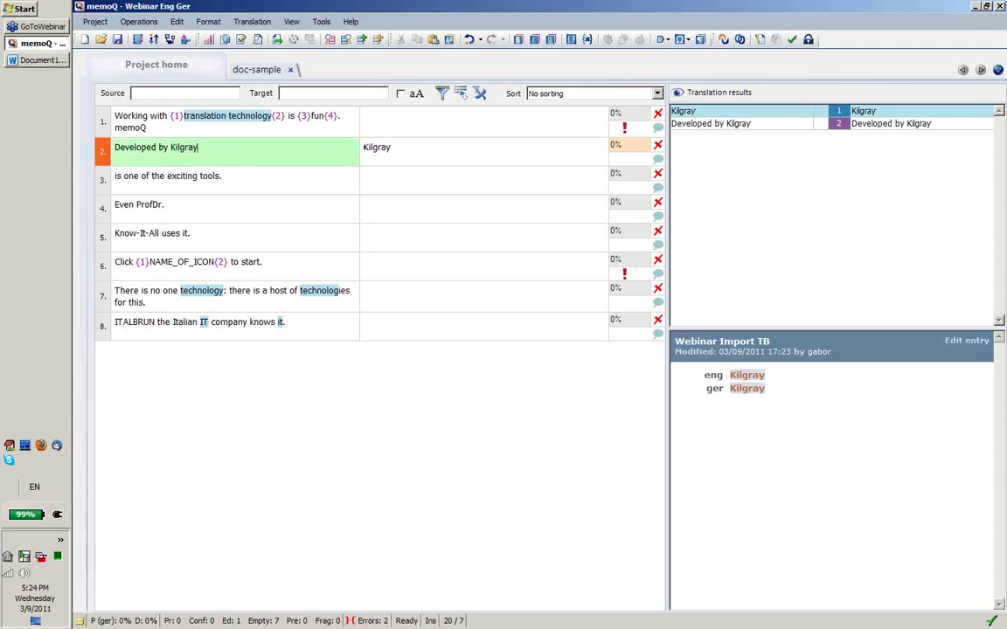
pyautogui.write('kilgray KILGRAY')
pyautogui.press('Tab')
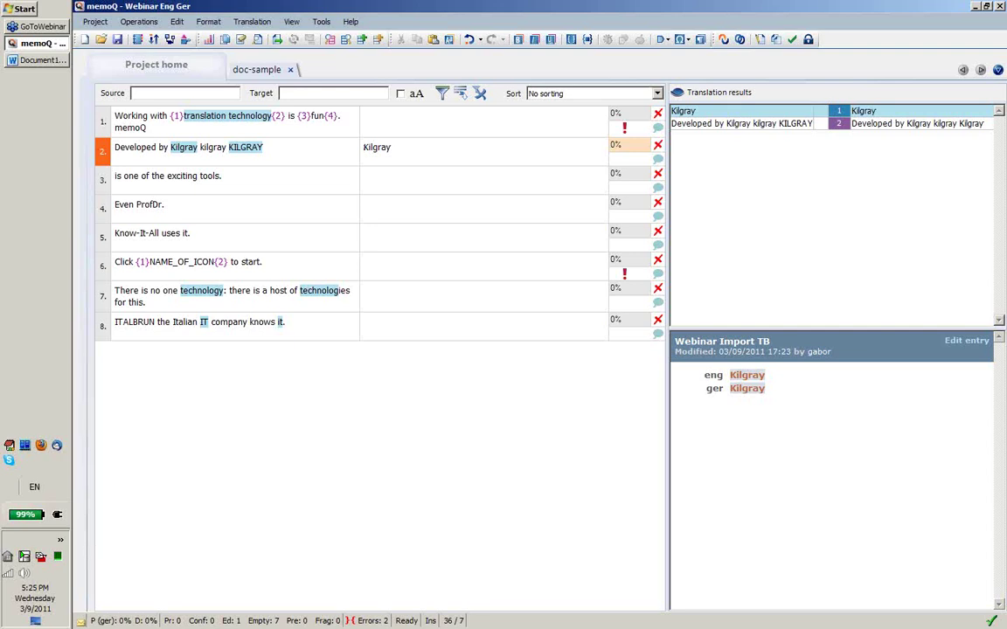
# - Close the doc-sample document and create a new local LiveDocs corpus named "Webinar Corpus"
pyautogui.click(292, 72)
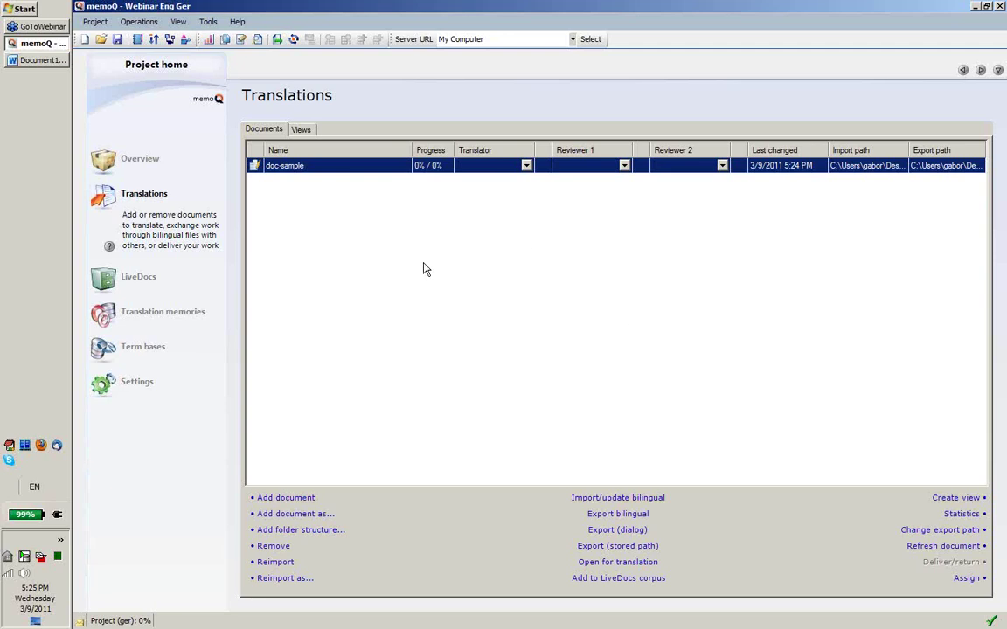
pyautogui.click(140, 277)
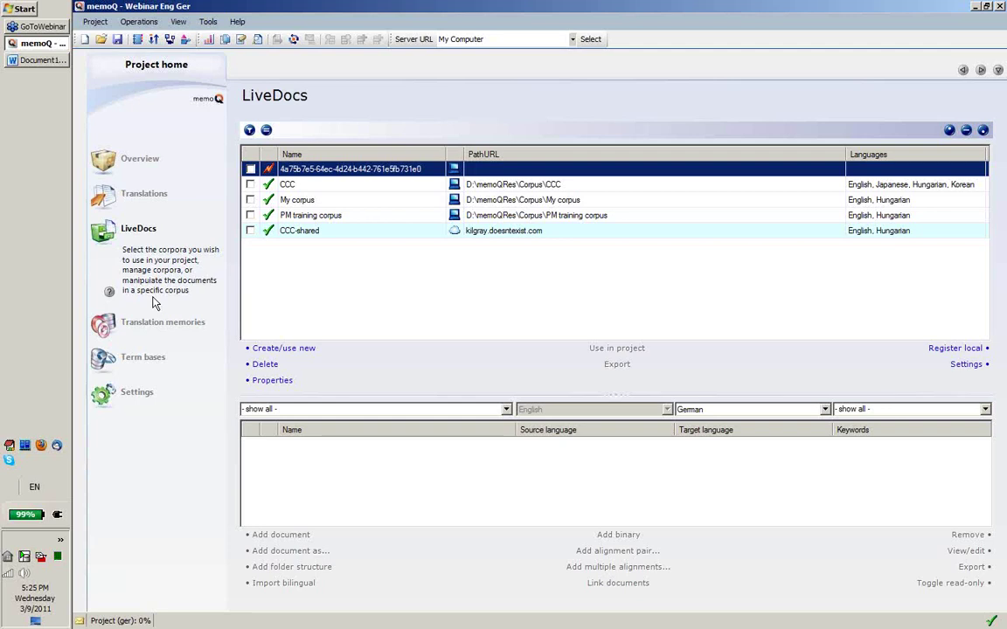
pyautogui.click(300, 350)
pyautogui.write('We')
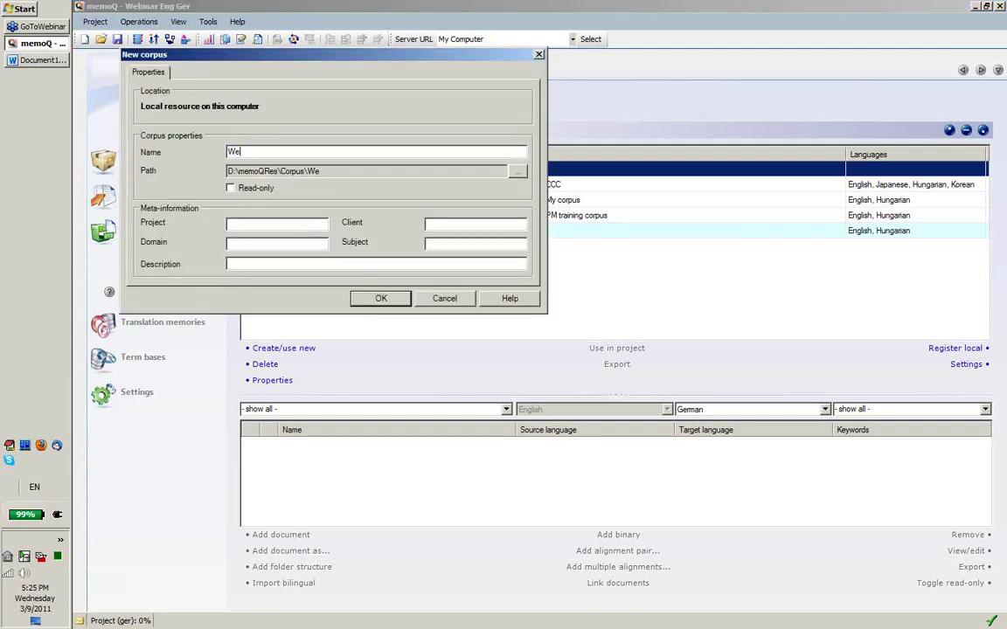
pyautogui.write('binar Corpus')
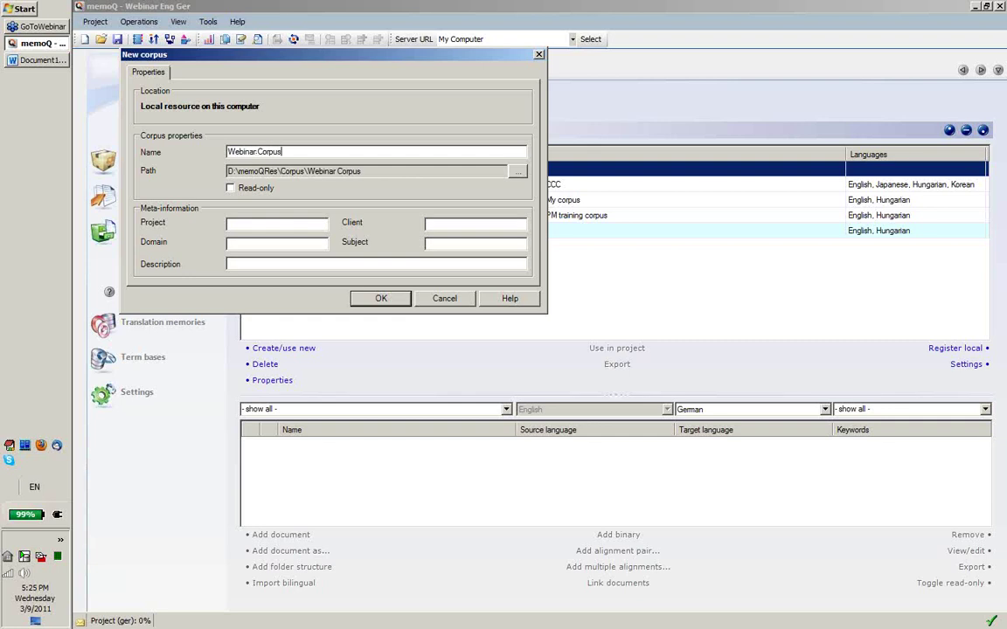
pyautogui.press('Return')
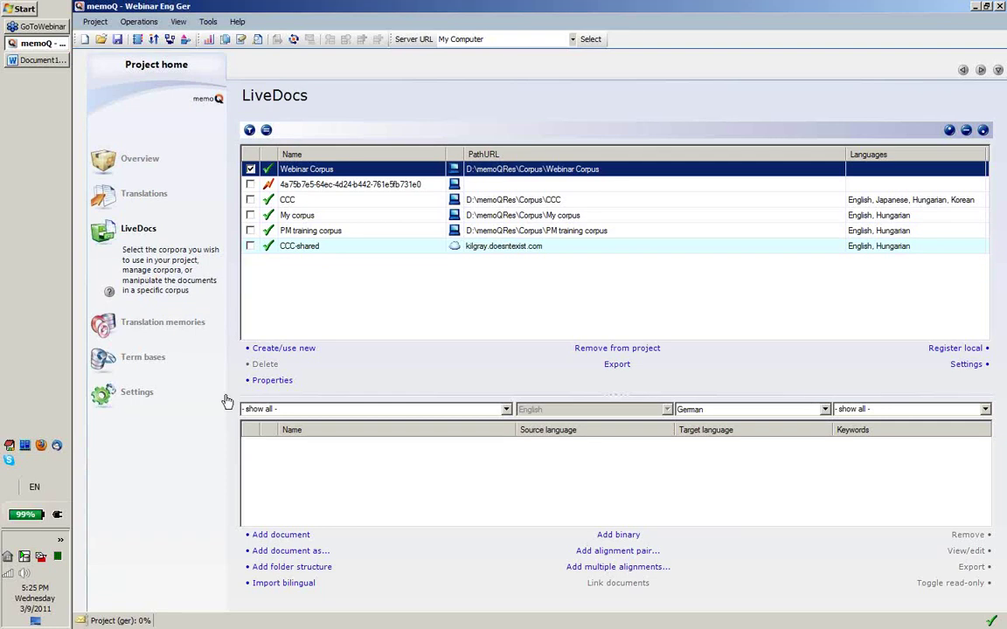
# - Look through the existing CCC, My corpus and PM training corpus entries for their documents and languages
pyautogui.click(309, 200)
pyautogui.click(308, 216)
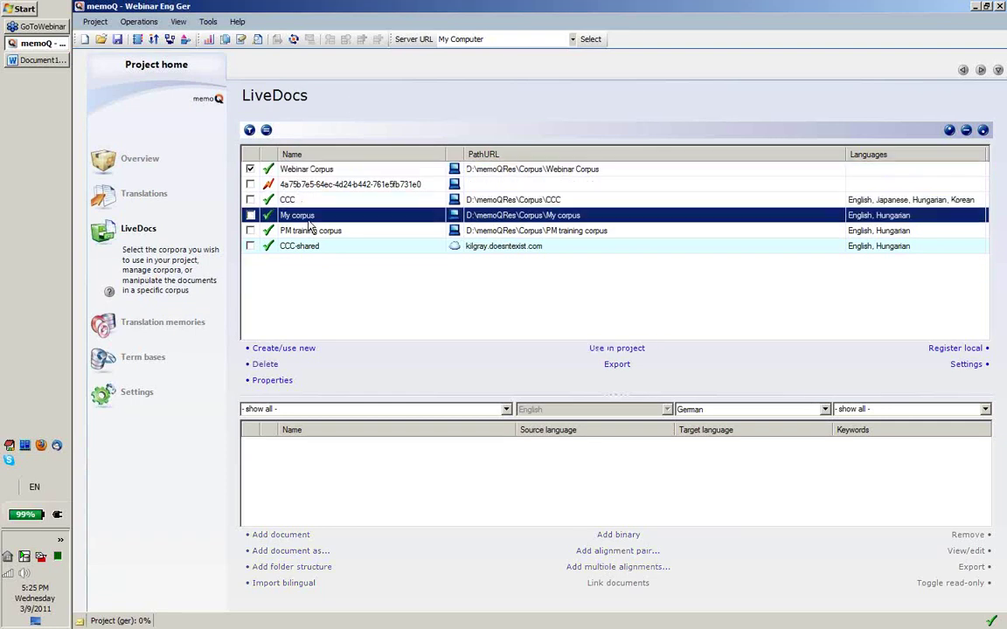
pyautogui.click(313, 232)
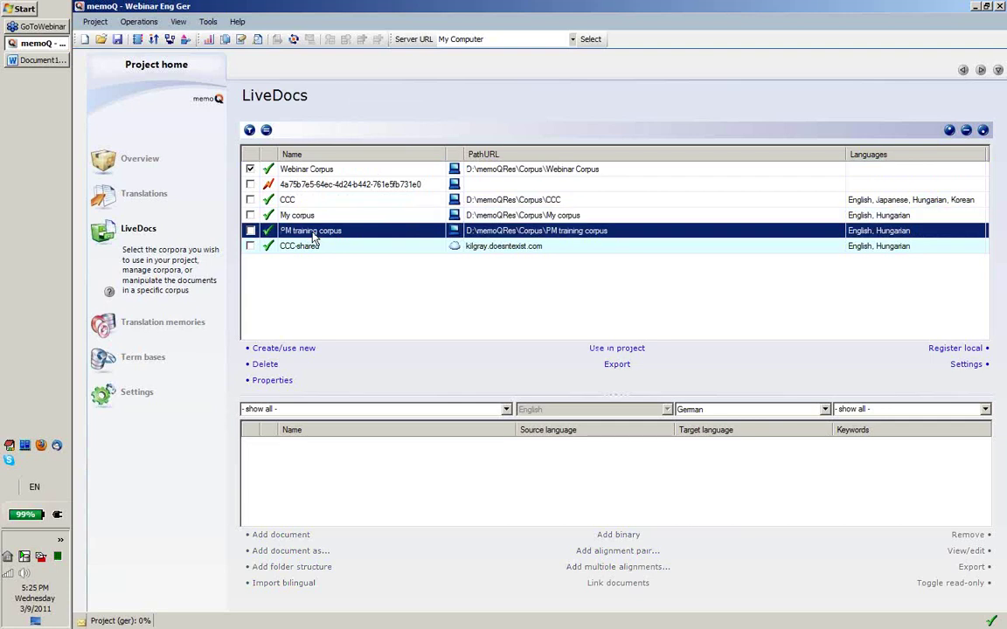
pyautogui.click(313, 216)
pyautogui.click(318, 202)
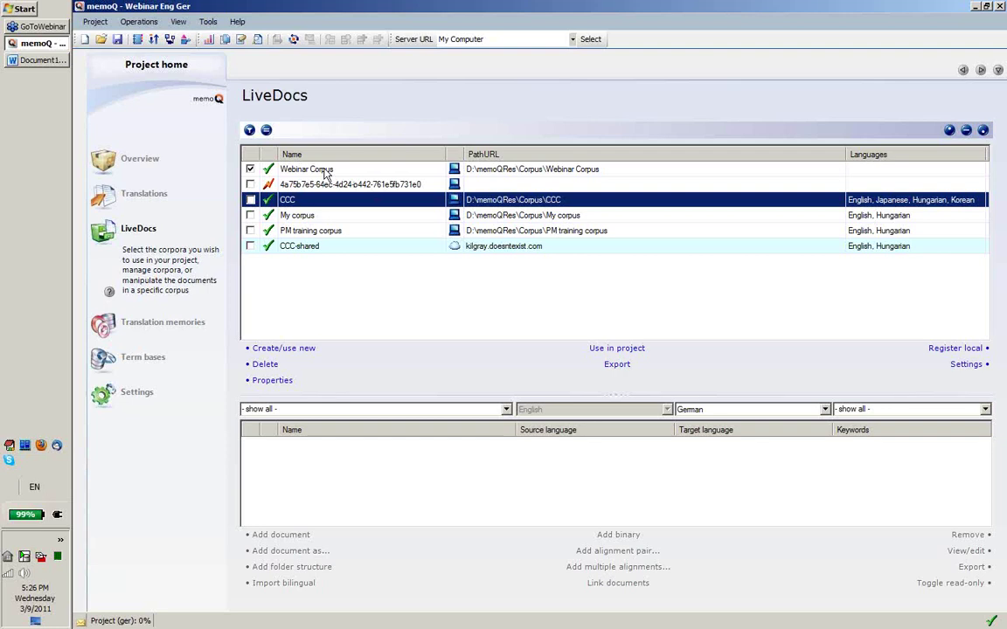
# - Add an English-German alignment pair to Webinar Corpus from prep-IBM Power 575.docx and prep-IBM Power 575_hun.docx in the eng-hun folder
pyautogui.click(324, 172)
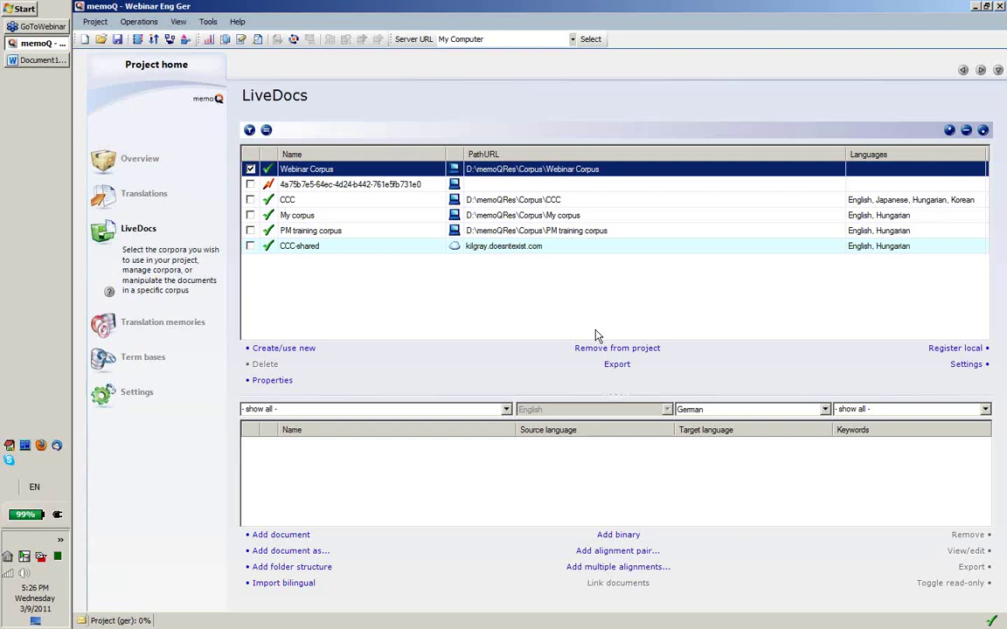
pyautogui.click(602, 553)
pyautogui.click(332, 248)
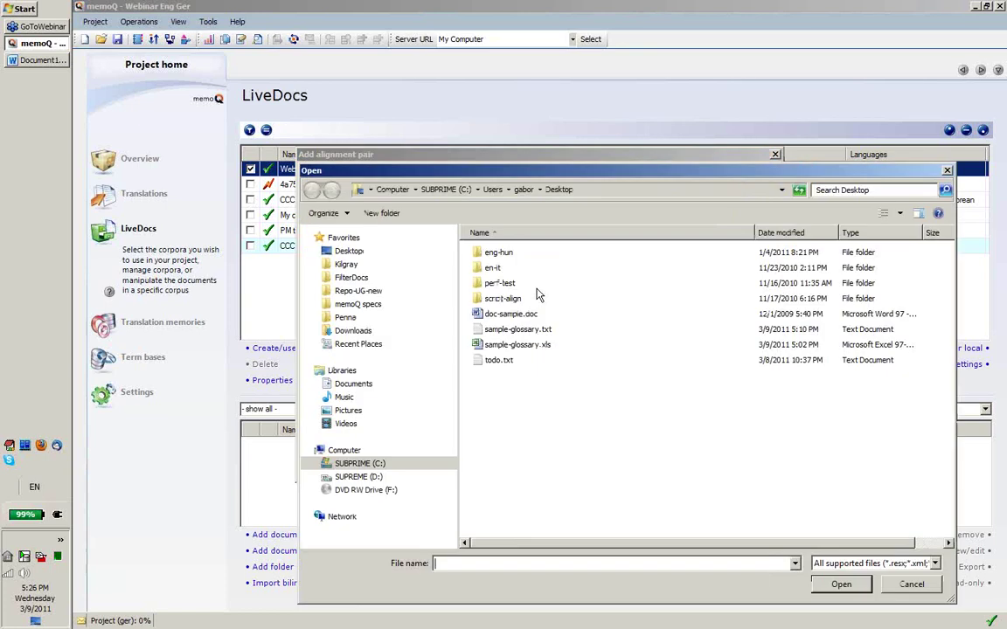
pyautogui.click(487, 255)
pyautogui.doubleClick(488, 254)
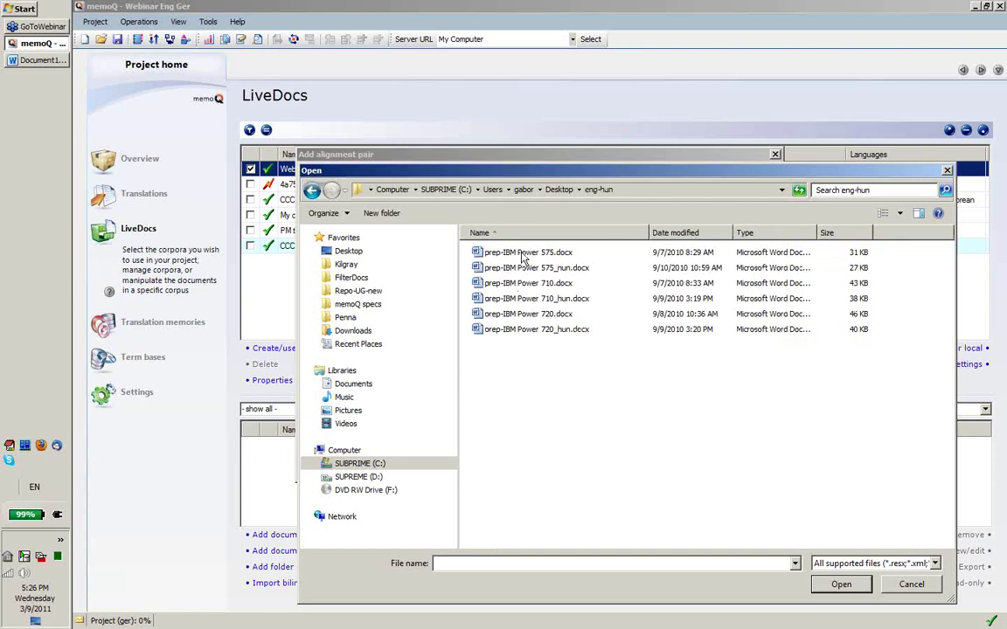
pyautogui.doubleClick(524, 253)
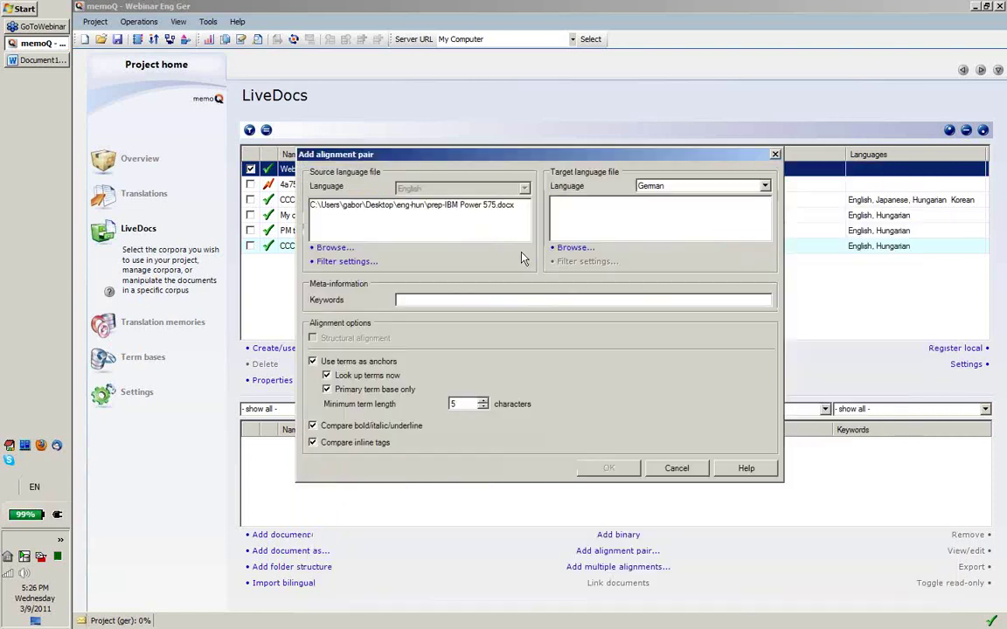
pyautogui.click(573, 248)
pyautogui.doubleClick(477, 243)
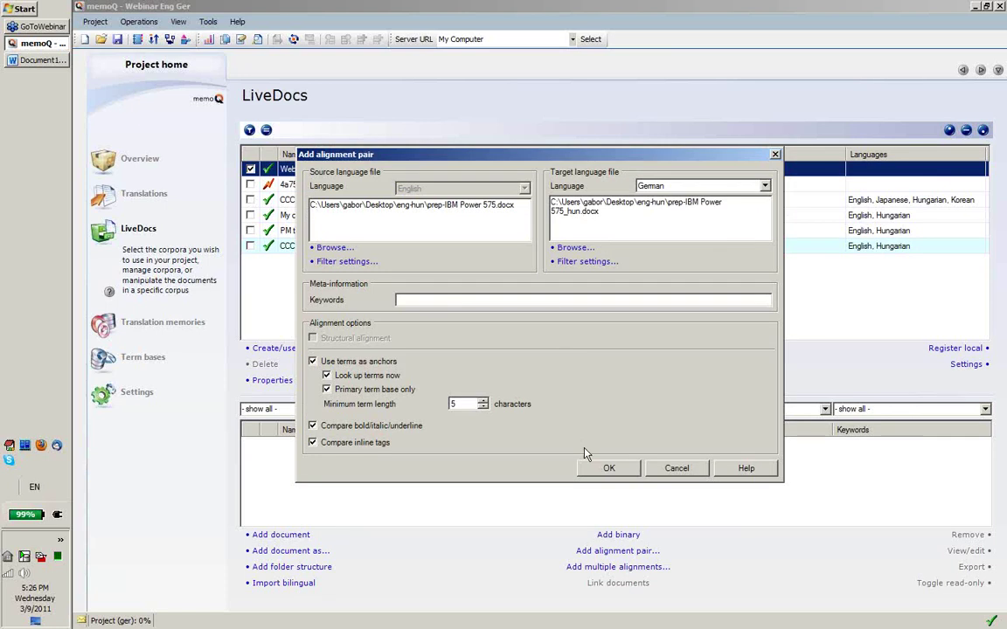
pyautogui.click(605, 469)
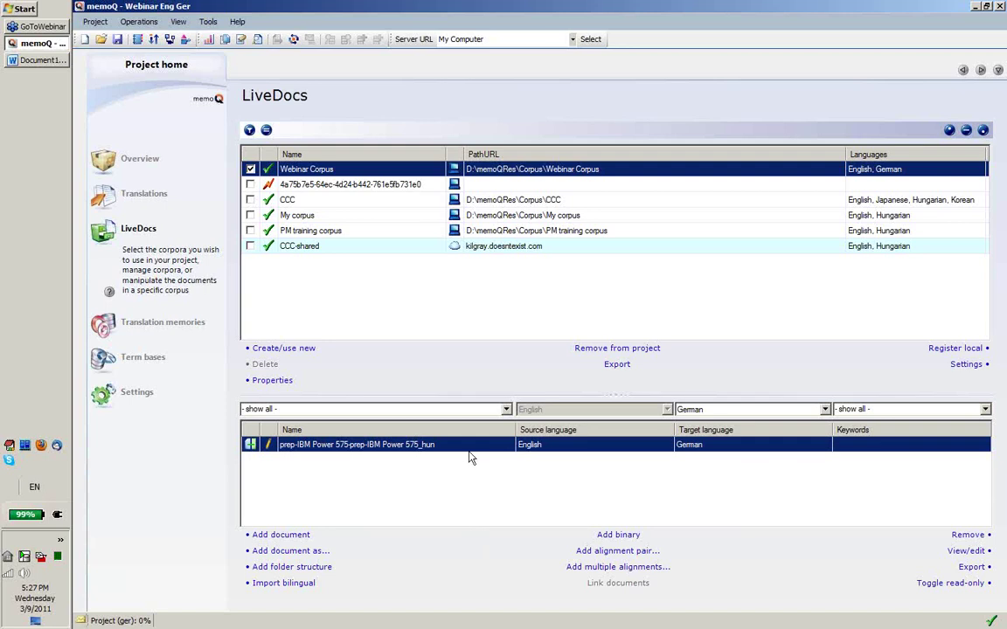
# - Add prep-IBM Power 575.docx from the eng-hun folder to the project's translation documents and open it for translation
pyautogui.click(149, 199)
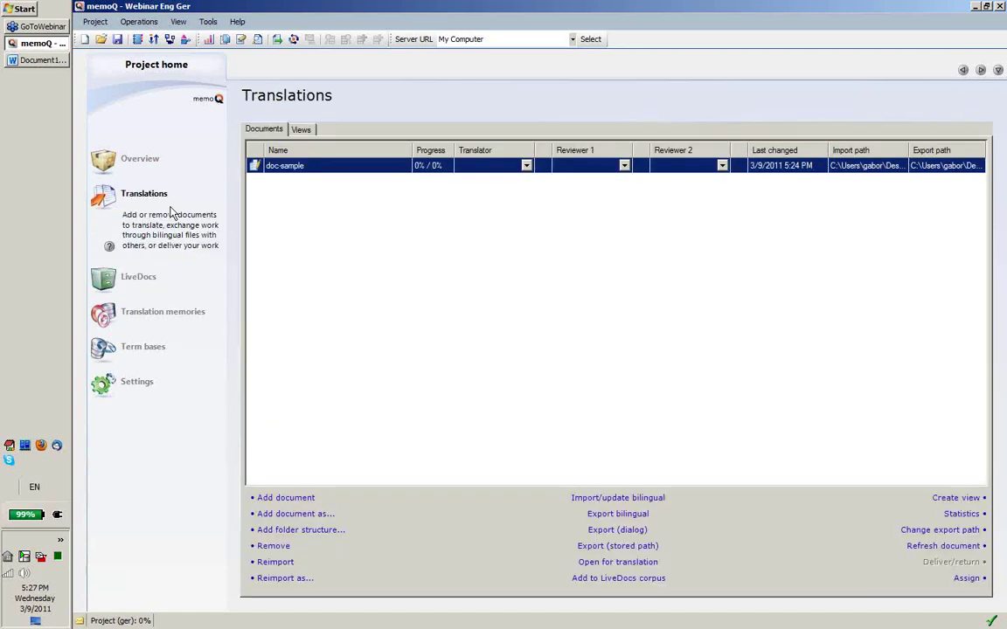
pyautogui.click(273, 504)
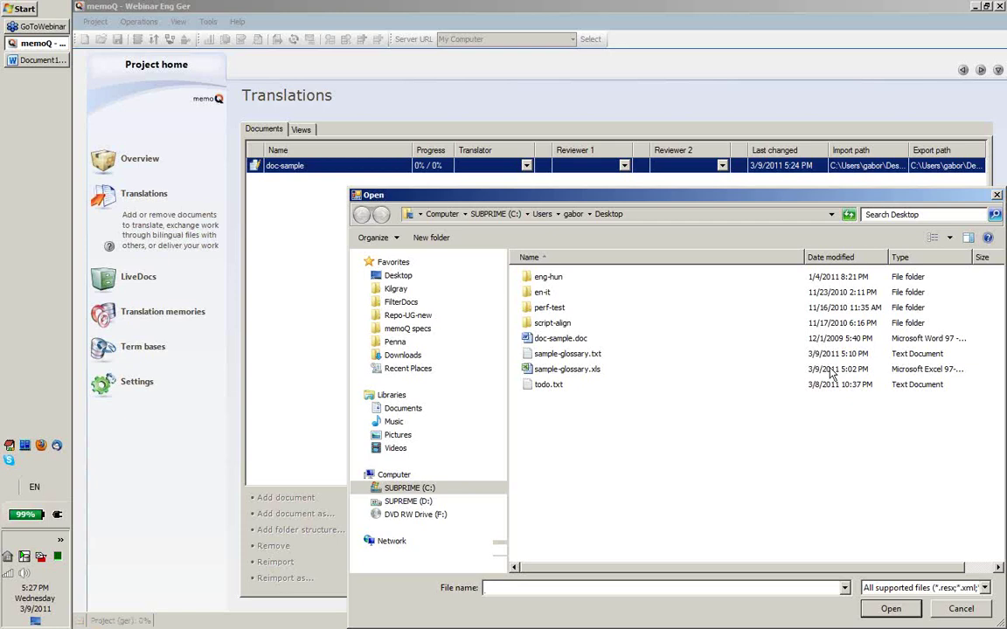
pyautogui.doubleClick(536, 280)
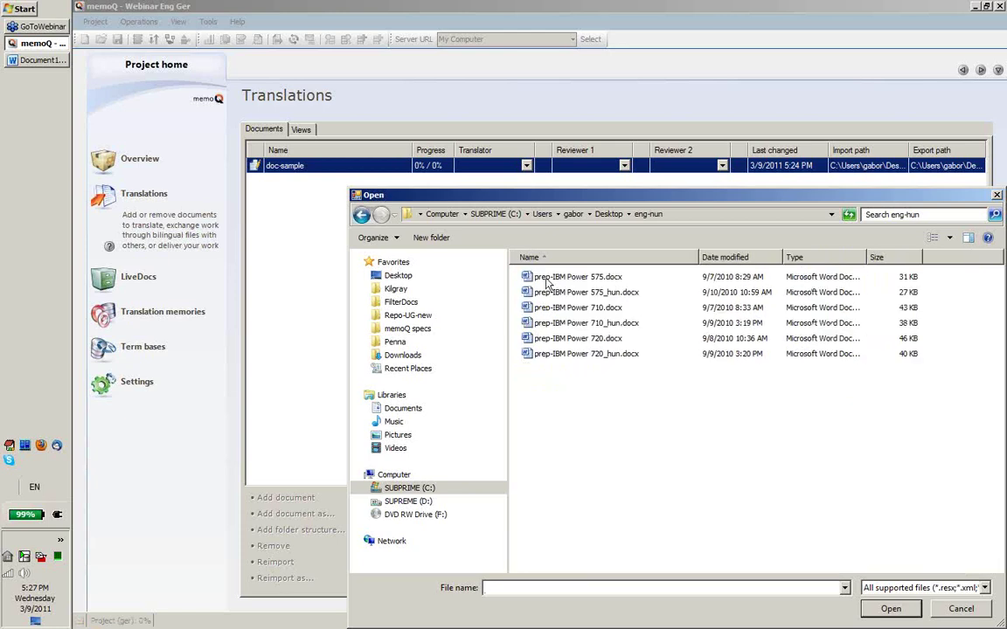
pyautogui.doubleClick(549, 280)
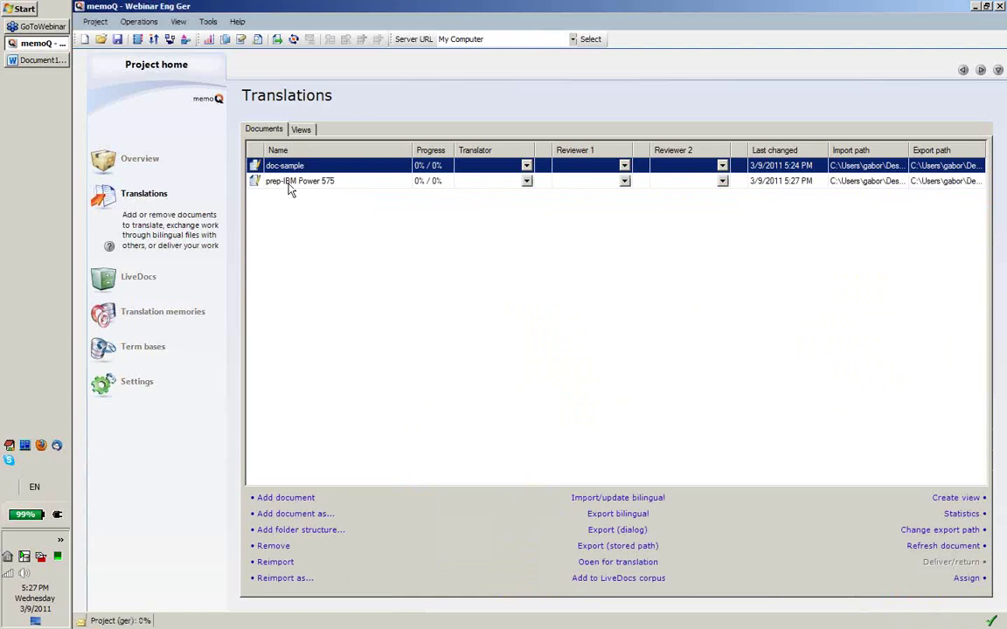
pyautogui.click(288, 182)
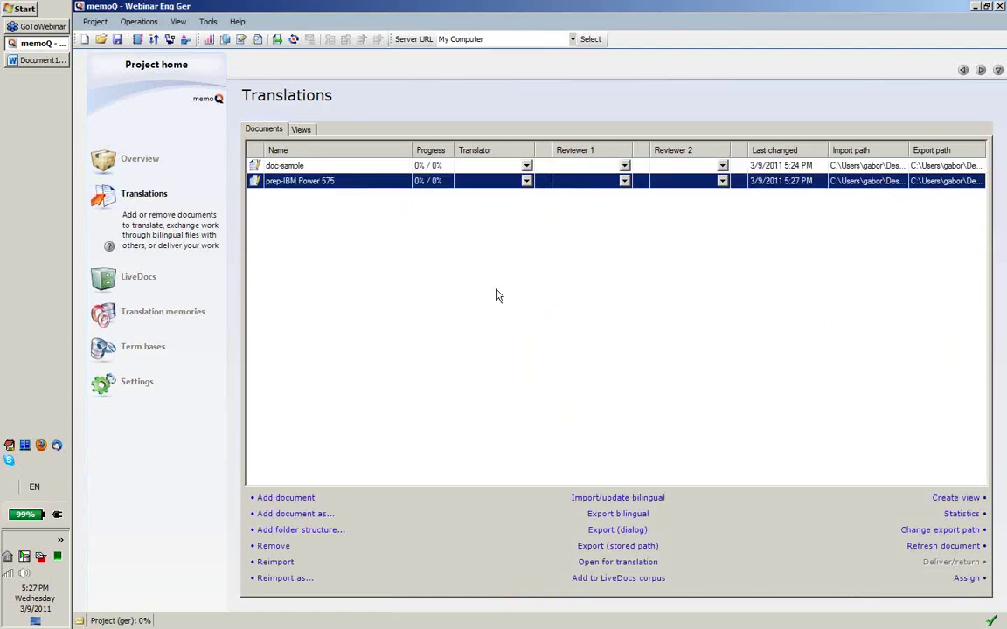
pyautogui.doubleClick(338, 182)
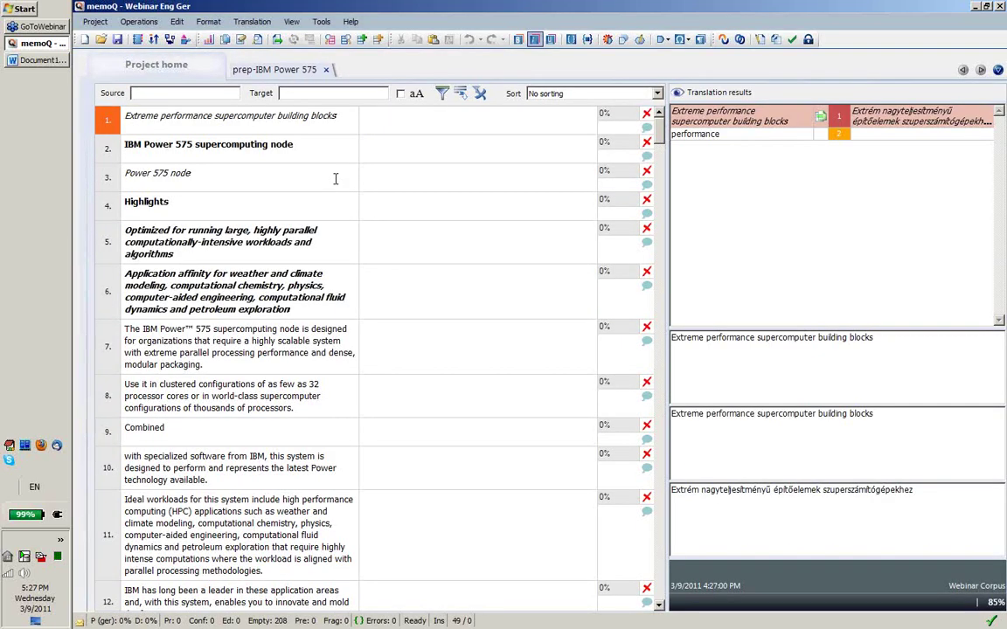
# - Examine the corpus matches for segments 2 and 3, and show the aligned document behind segment 3's top match
pyautogui.click(406, 147)
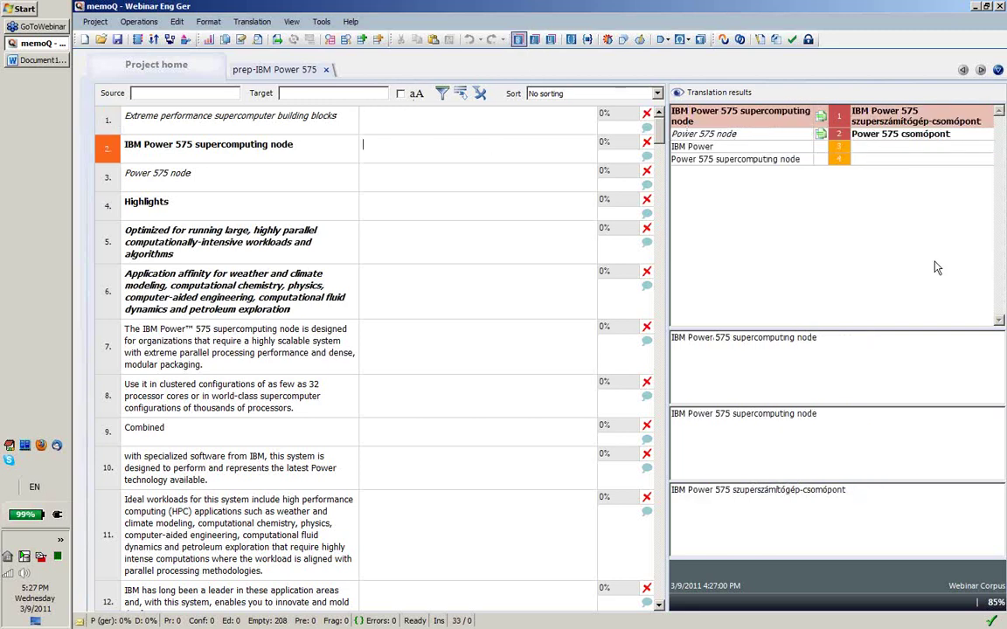
pyautogui.click(464, 181)
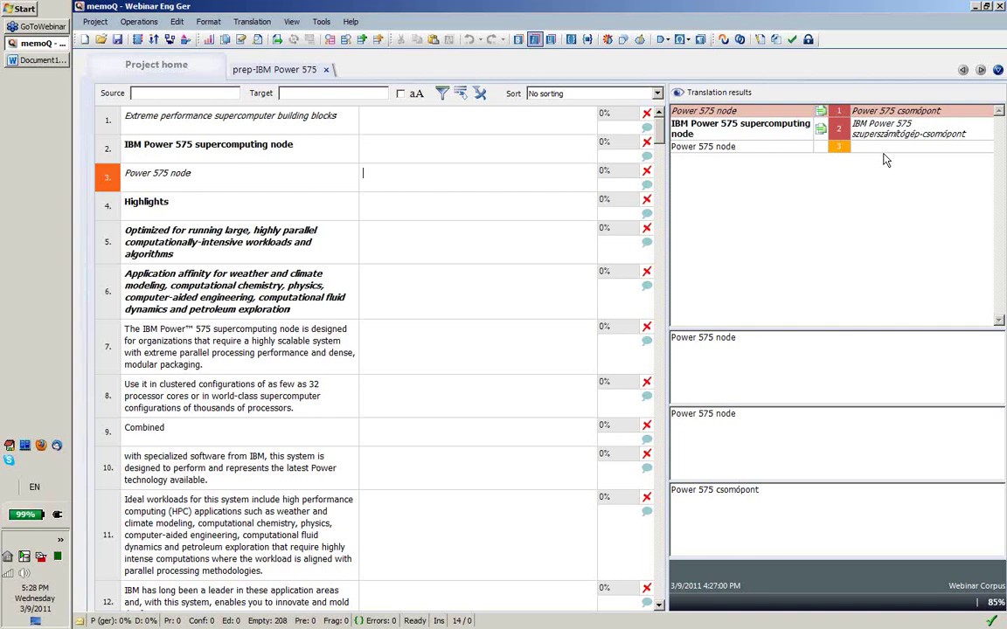
pyautogui.rightClick(840, 114)
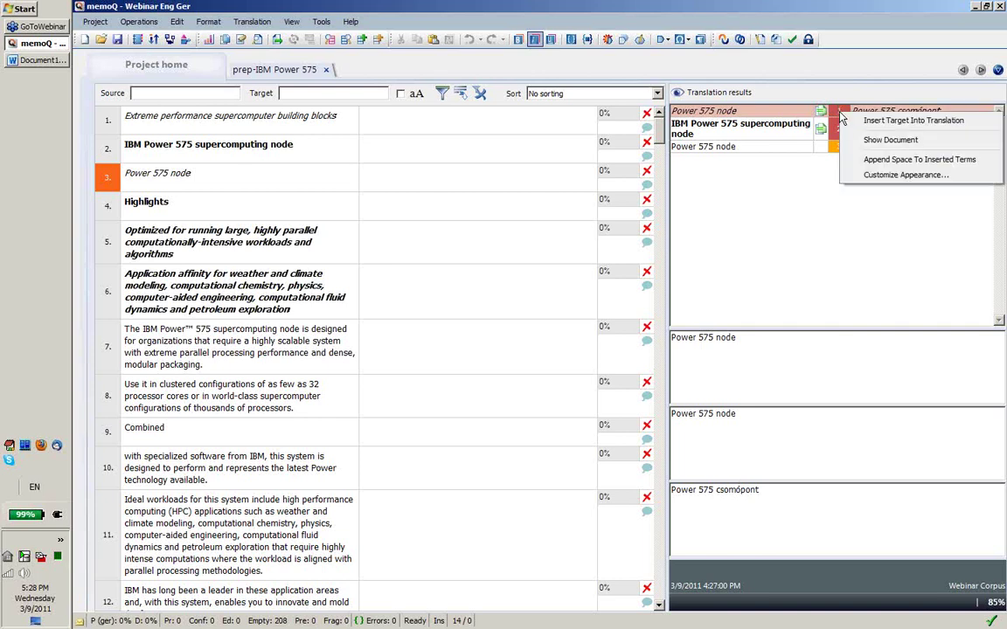
pyautogui.click(887, 143)
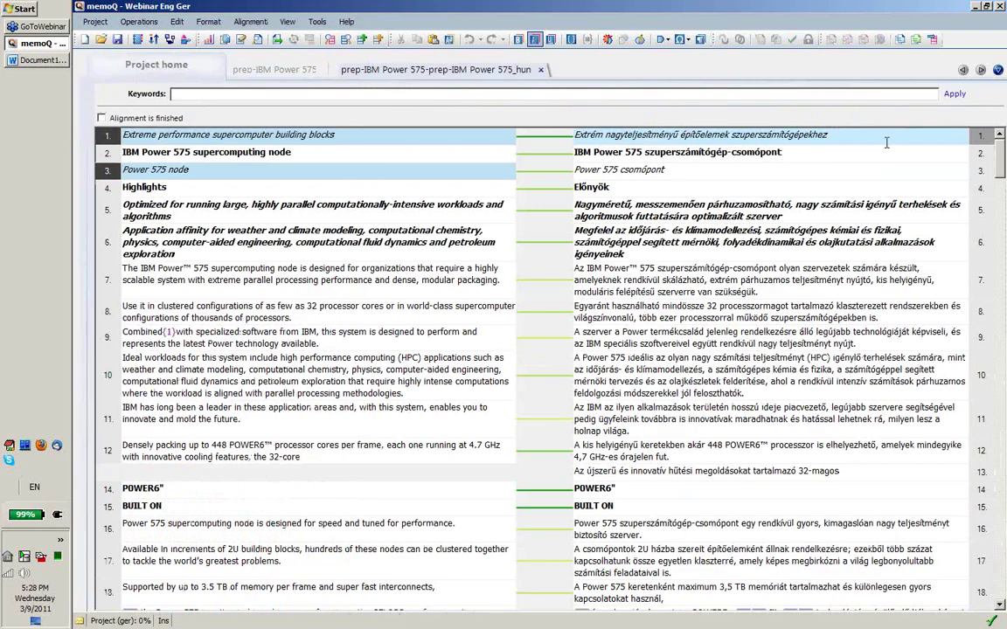
# - Create a synchro link between source segment 3, "Power 575 node", and target segment 6 in the aligned document
pyautogui.click(238, 168)
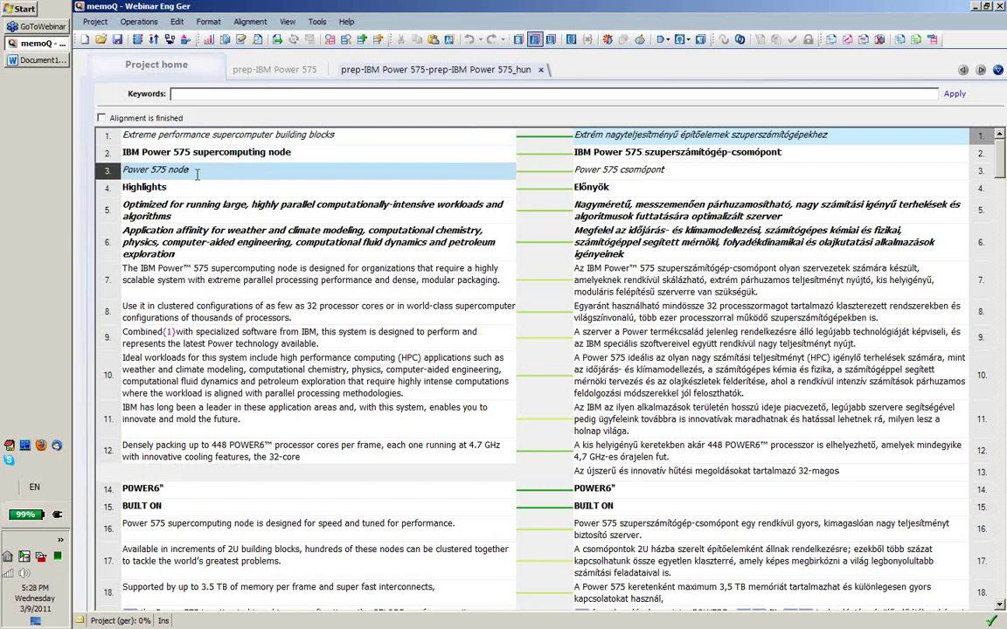
pyautogui.click(591, 243)
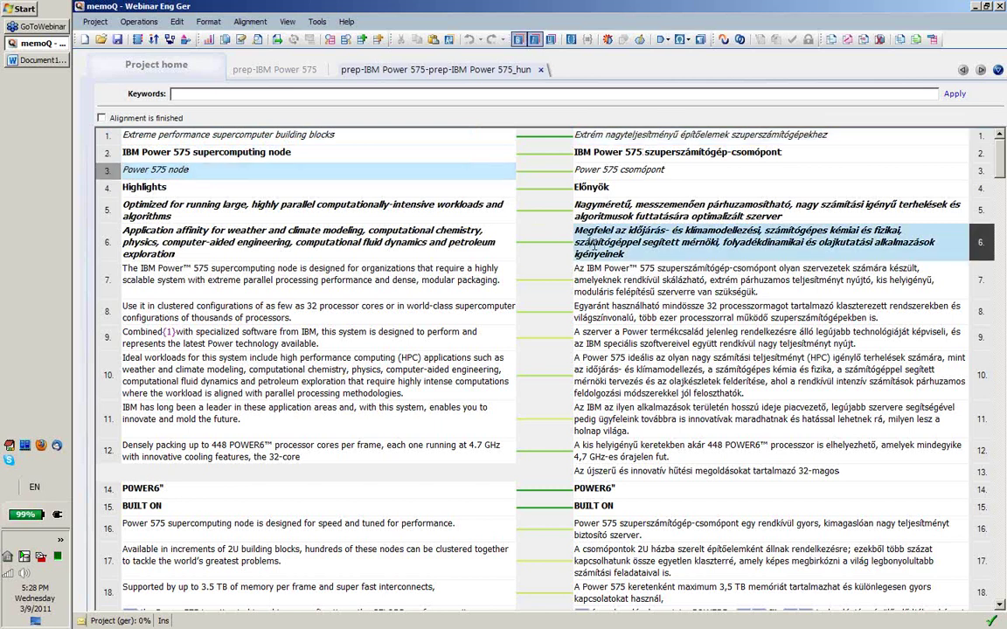
pyautogui.rightClick(594, 246)
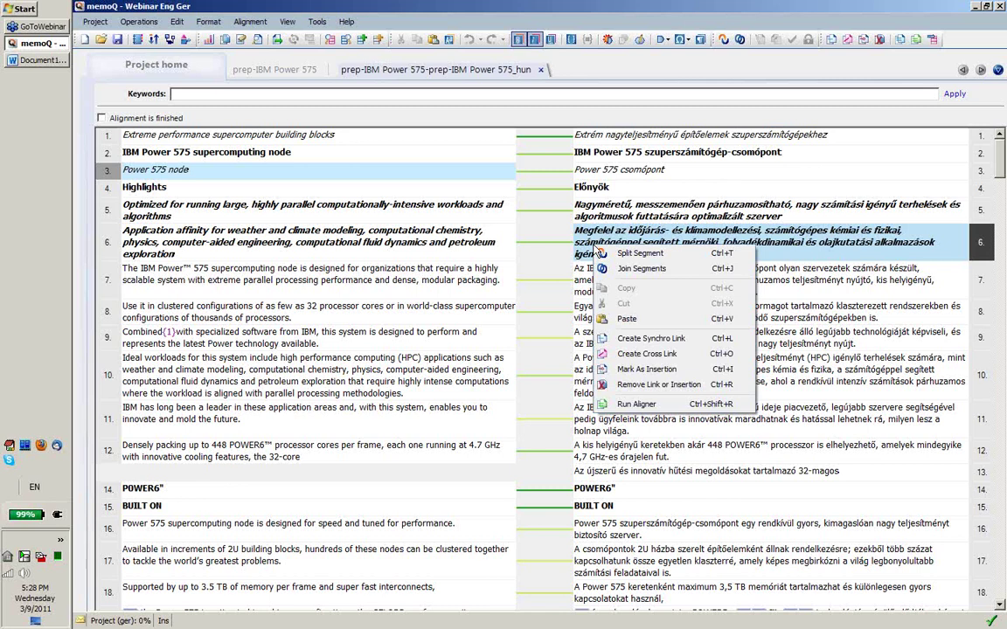
pyautogui.click(649, 340)
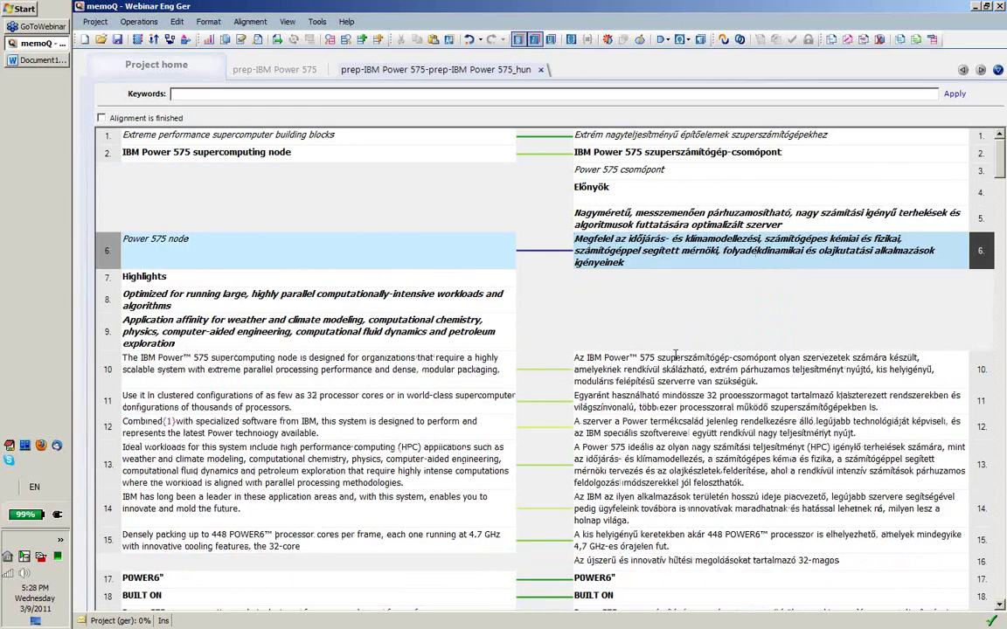
pyautogui.click(487, 337)
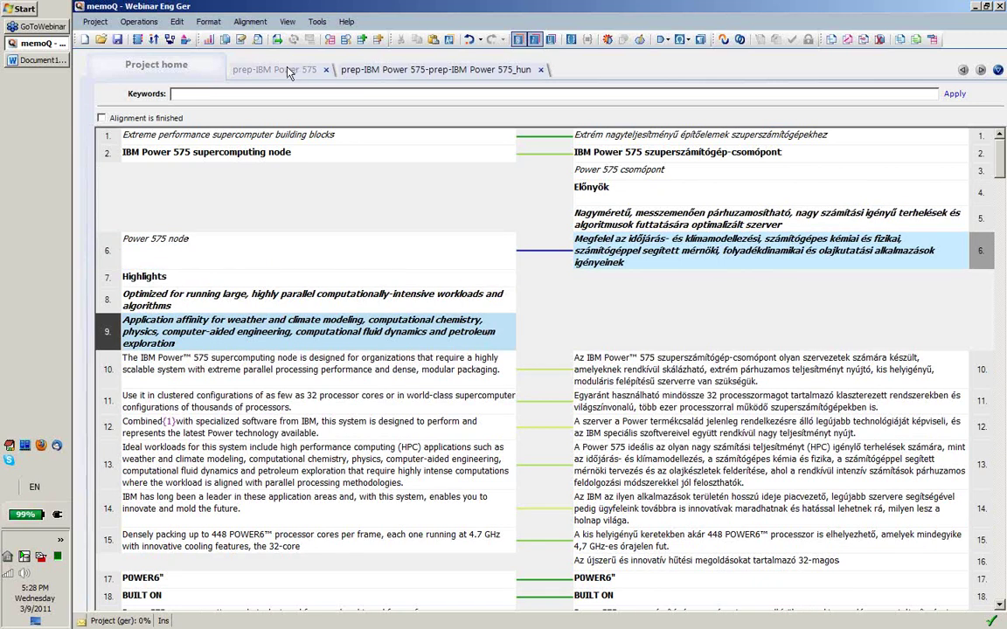
# - Check the target text of segment 3's top match in prep-IBM Power 575, and close the aligned document
pyautogui.click(262, 69)
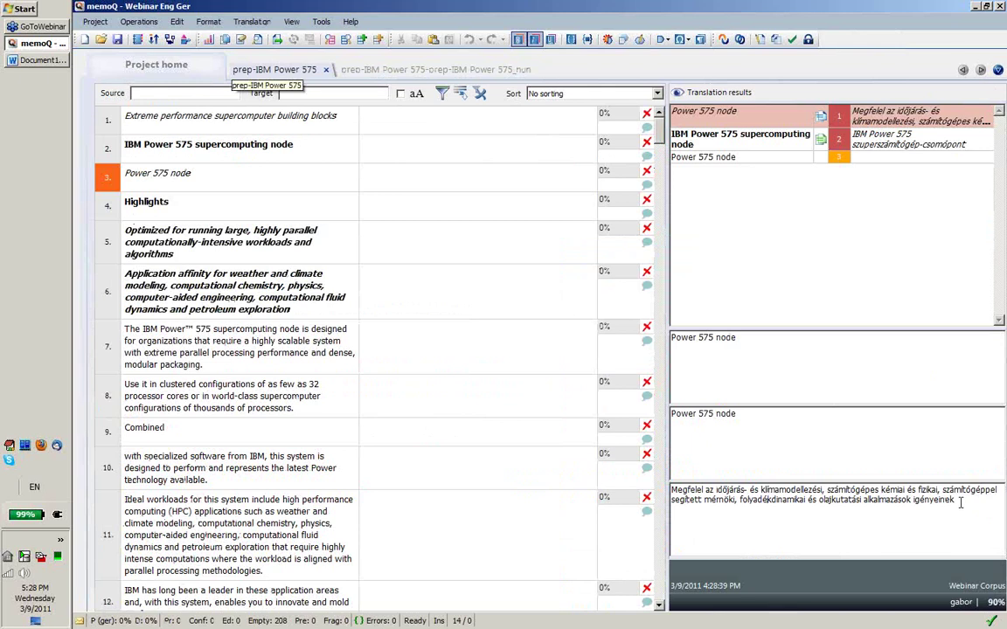
pyautogui.moveTo(956, 501); pyautogui.dragTo(738, 501)
pyautogui.tripleClick(739, 502)
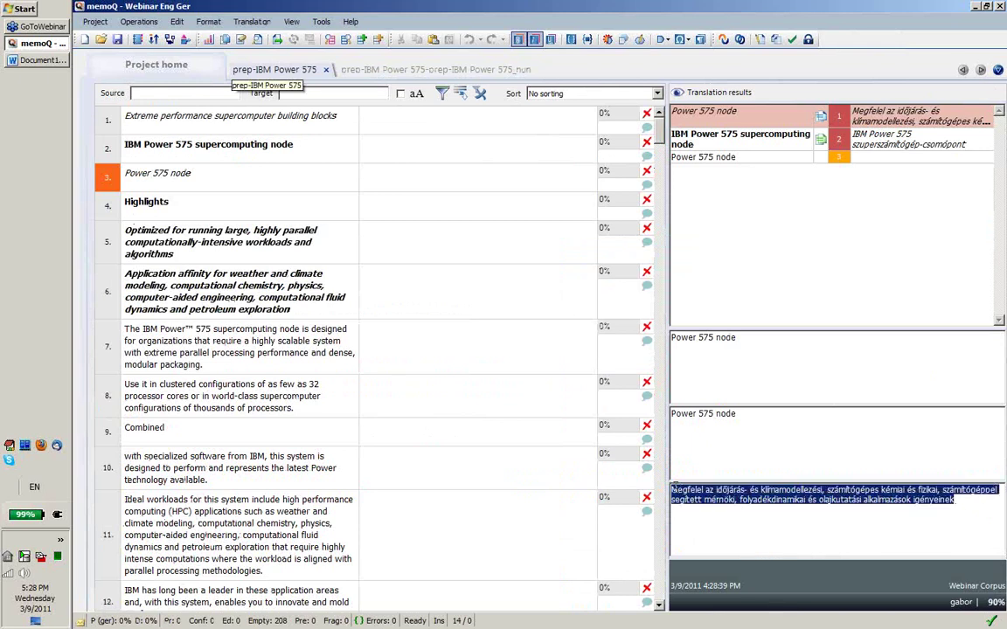
pyautogui.click(771, 496)
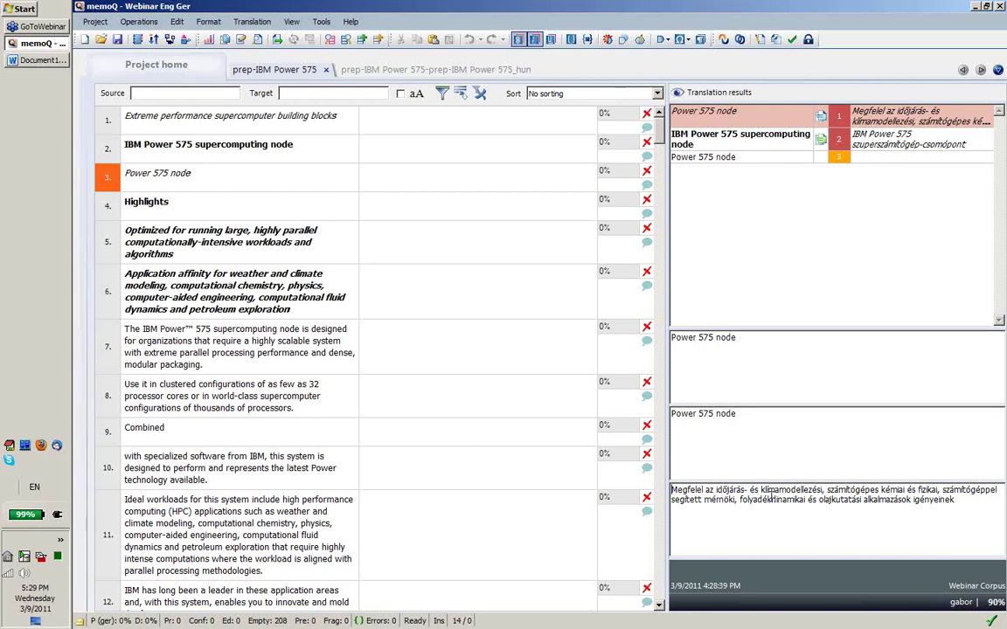
pyautogui.click(541, 70)
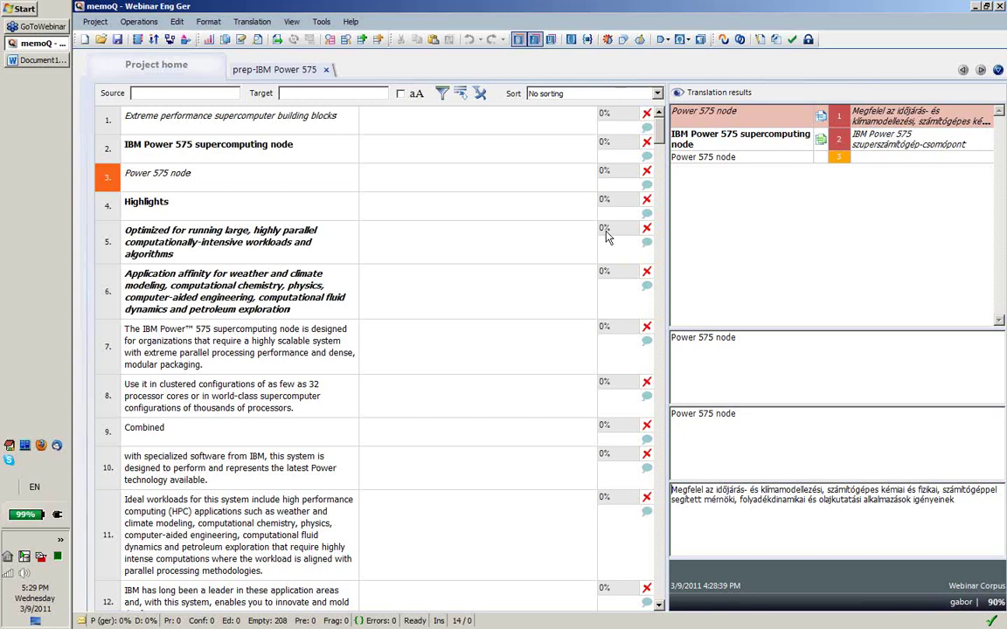
# - Copy the source text to the target in all segments of prep-IBM Power 575 and confirm them
pyautogui.hotkey('ctrl', 'a')
pyautogui.hotkey('ctrl', 'shift', 's')
pyautogui.hotkey('ctrl', 'Return')
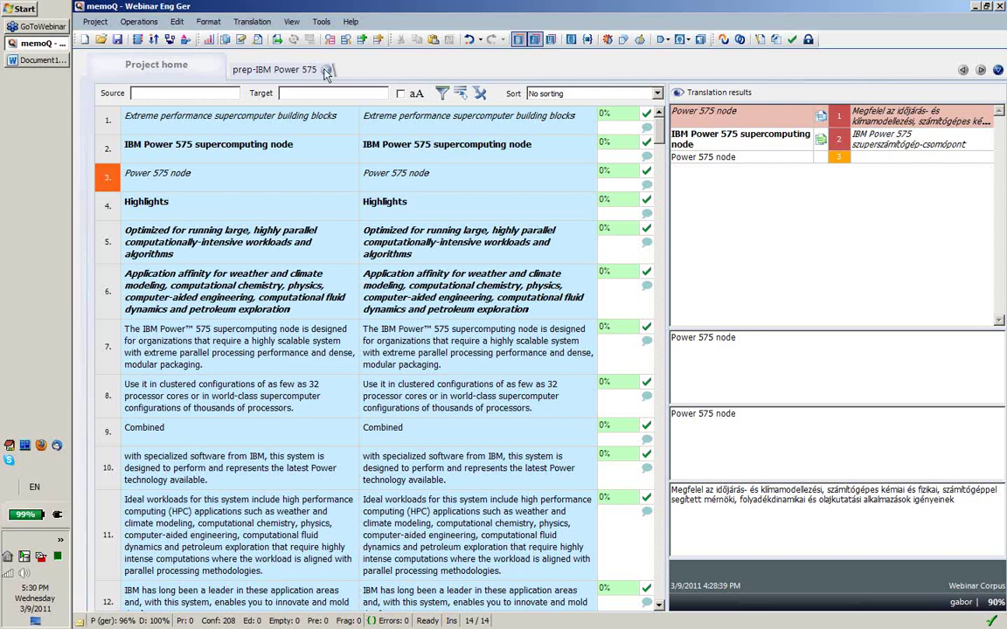
# - Close the prep-IBM Power 575 document and add it to Webinar Corpus with its HTML preview files saved
pyautogui.click(157, 64)
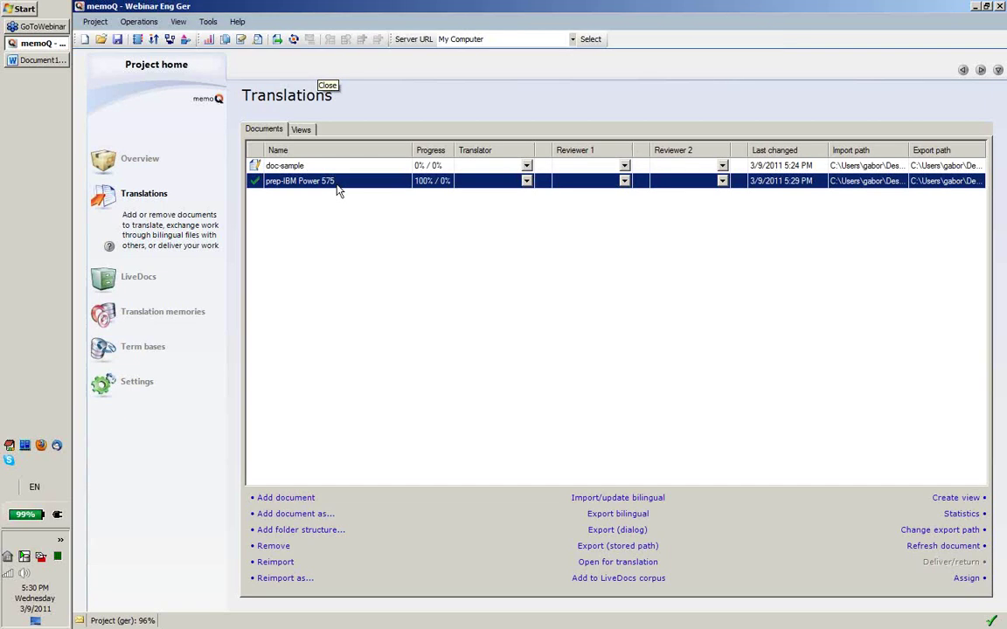
pyautogui.rightClick(339, 191)
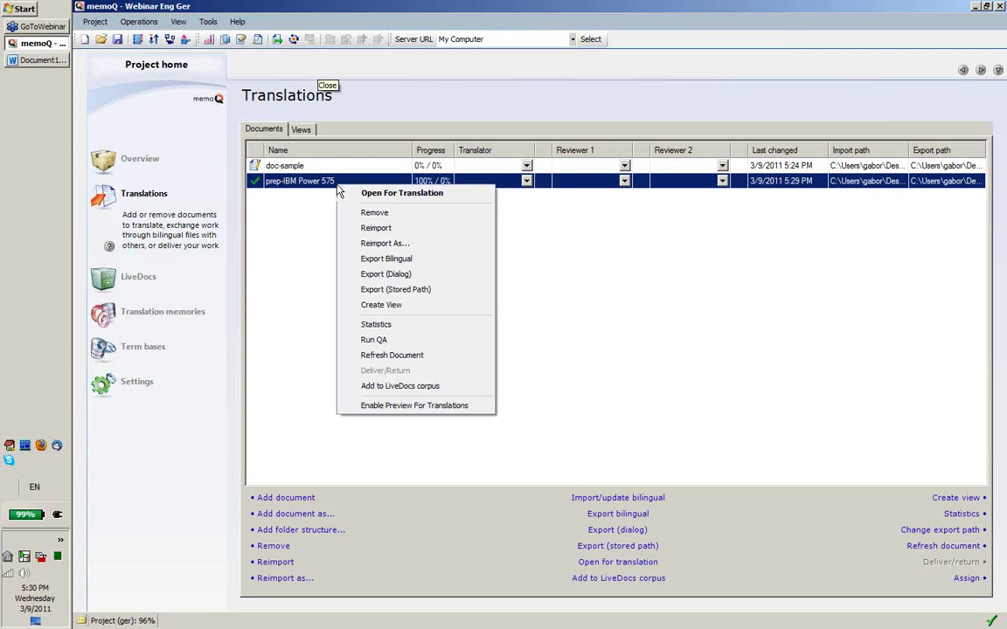
pyautogui.click(382, 387)
pyautogui.click(383, 394)
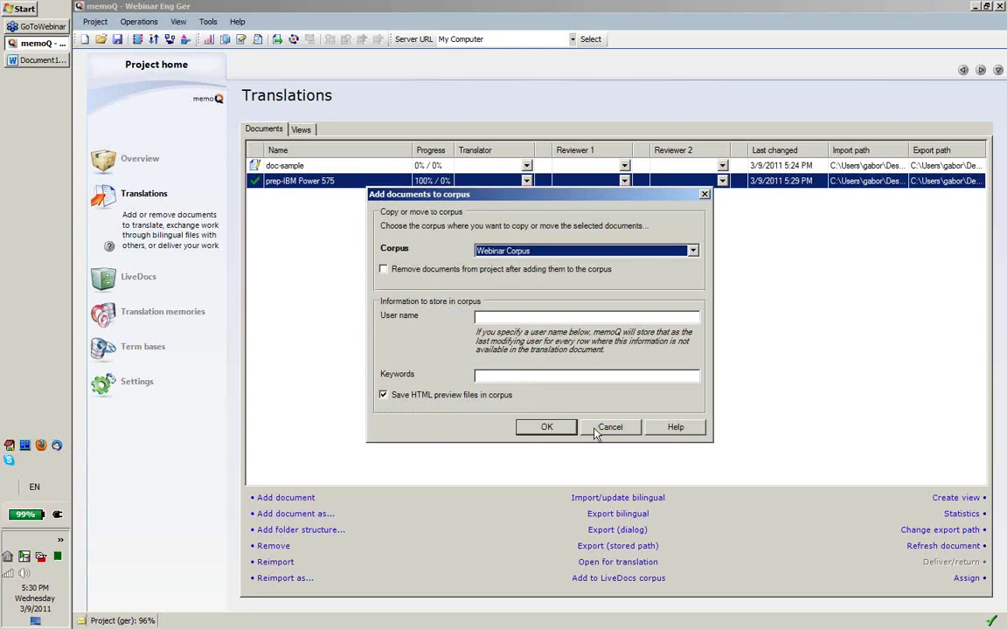
pyautogui.click(535, 428)
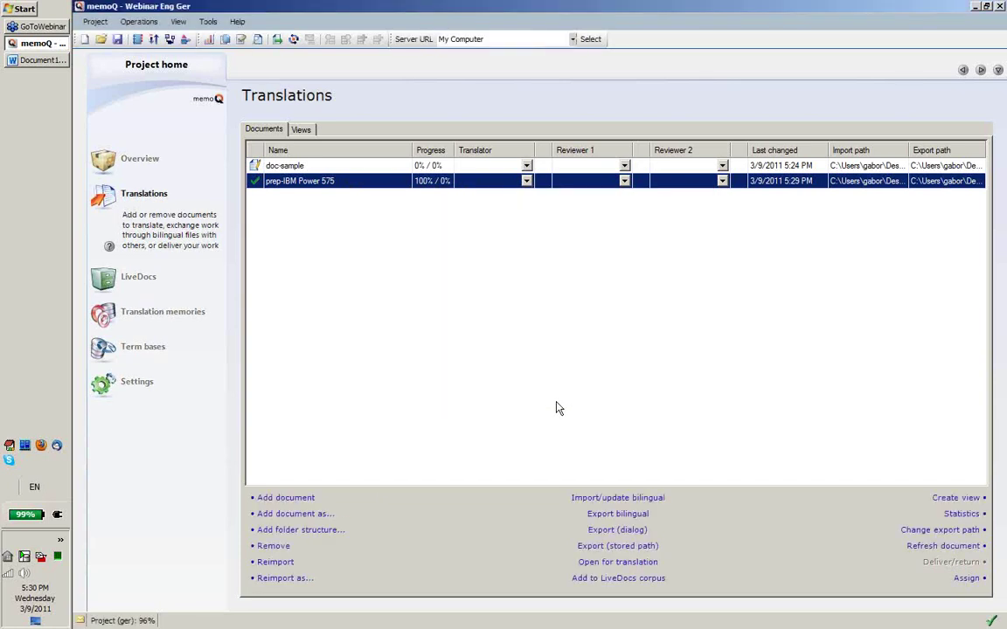
# - Inspect the new bilingual document in Webinar Corpus, and review segment 3's matches in the reopened prep-IBM Power 575
pyautogui.click(140, 277)
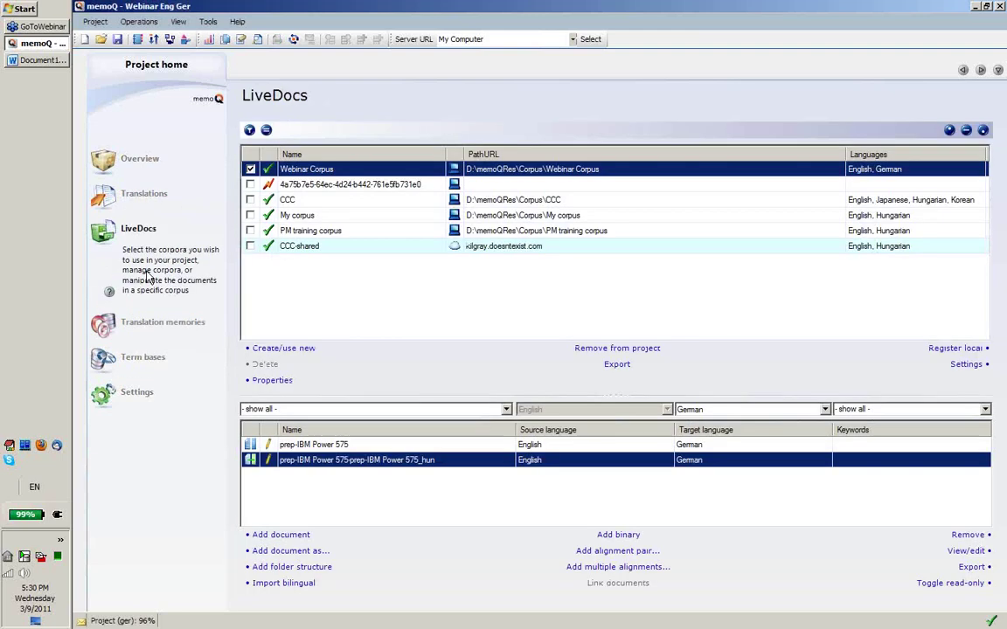
pyautogui.click(324, 446)
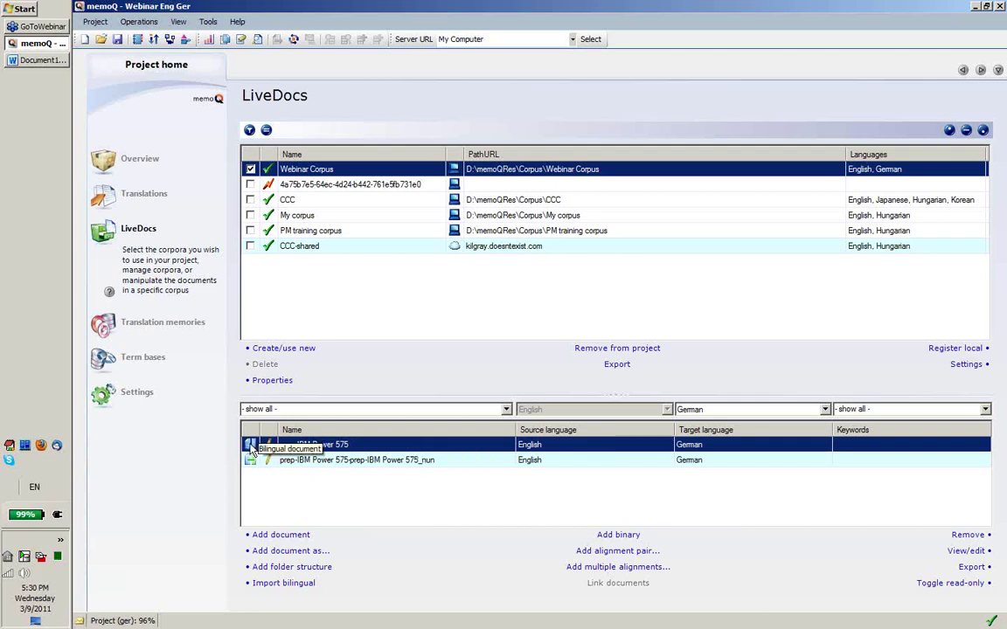
pyautogui.click(139, 196)
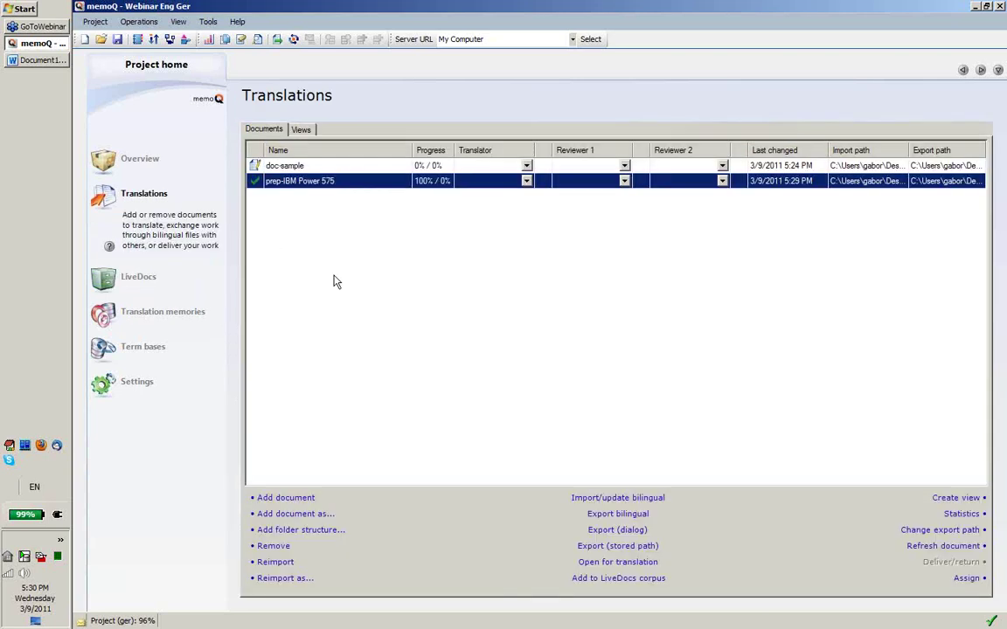
pyautogui.doubleClick(343, 184)
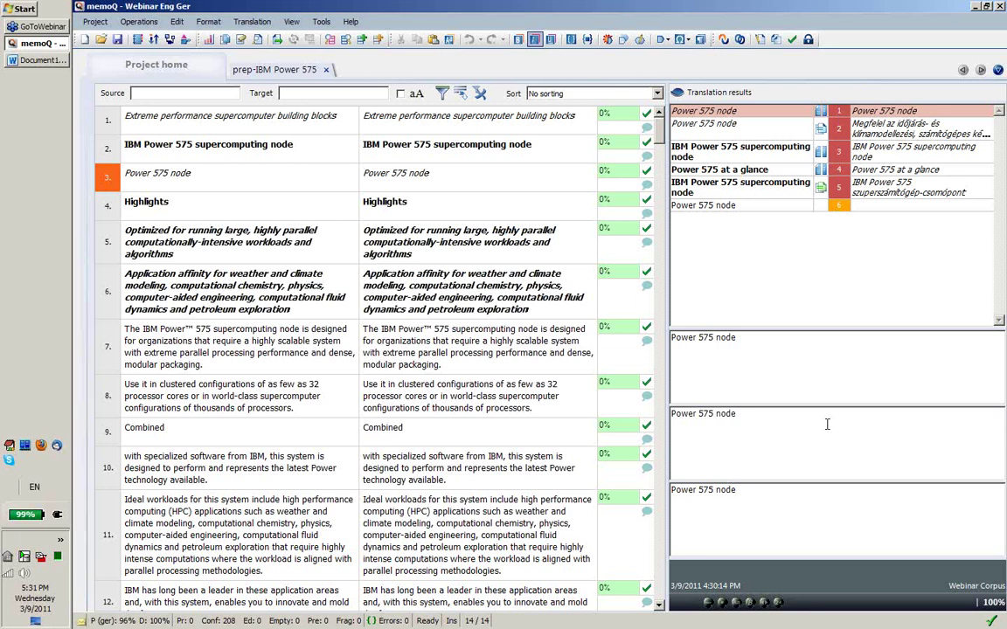
pyautogui.click(326, 69)
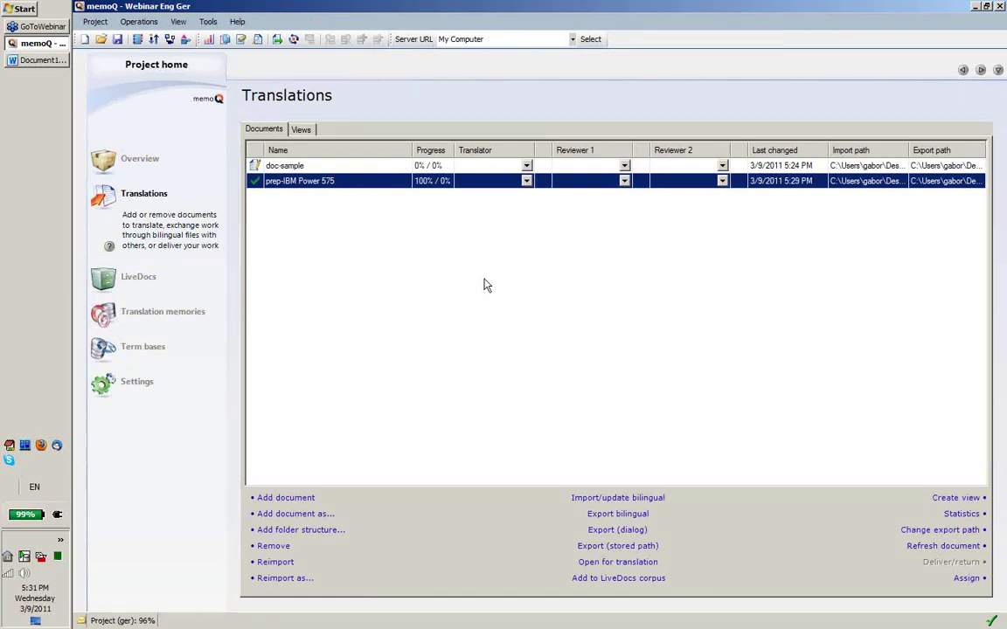
# - Start a new local English-German translation memory named "Webinar TM" with reverse lookup allowed
pyautogui.click(168, 311)
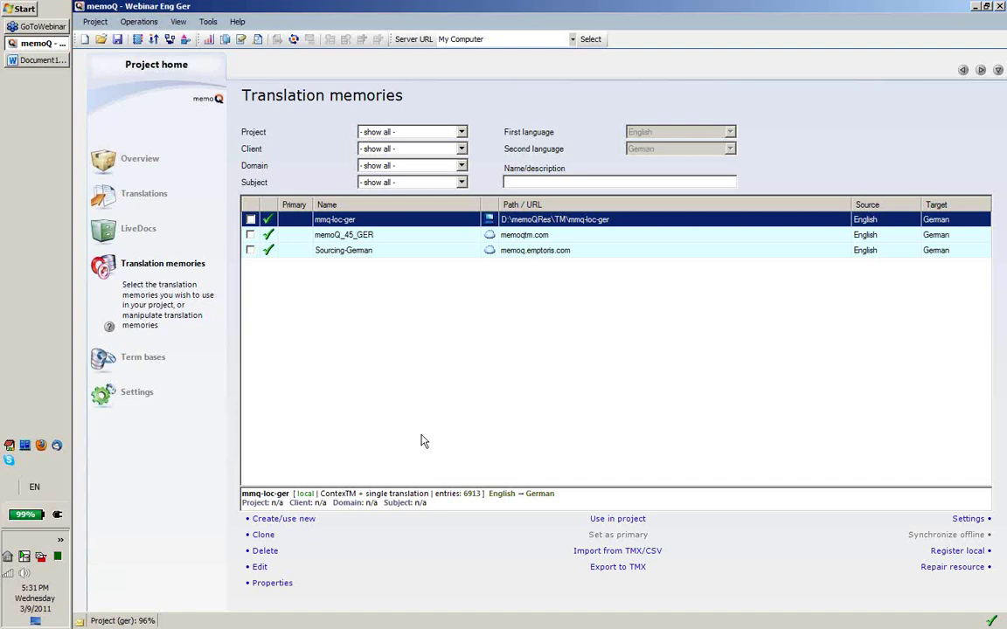
pyautogui.click(271, 519)
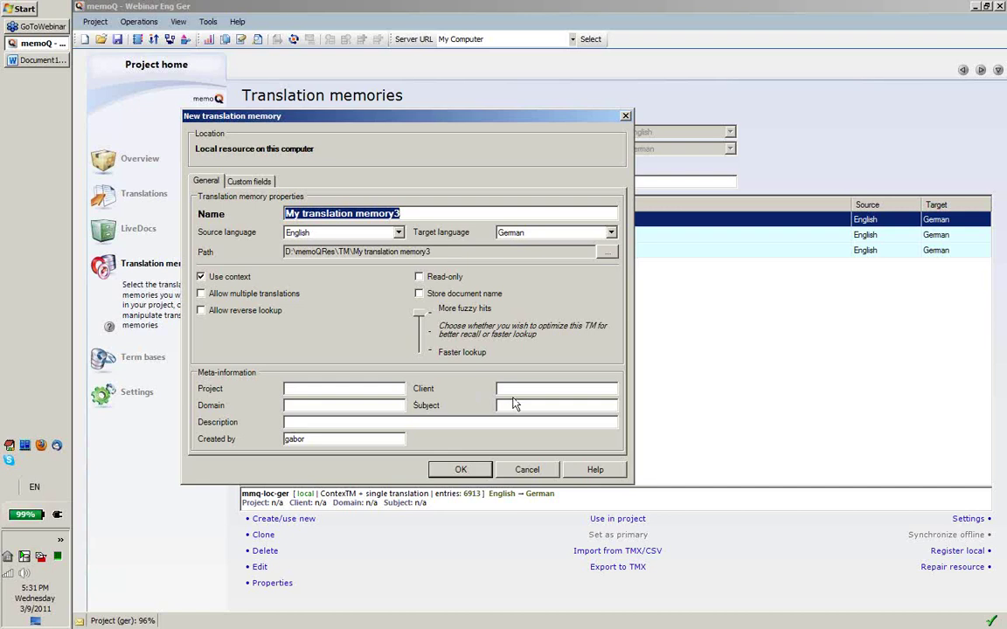
pyautogui.write('Wb')
pyautogui.press('BackSpace')
pyautogui.write('ebinar TM')
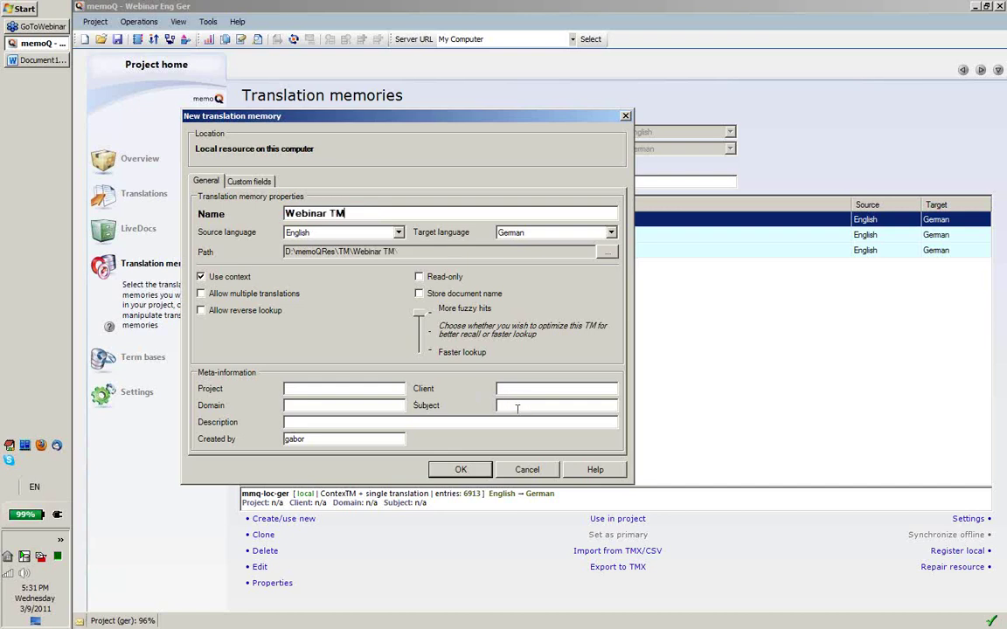
pyautogui.click(204, 314)
# - Add a custom field named "Reliability" of type Number to the new translation memory and create the memory
pyautogui.click(252, 182)
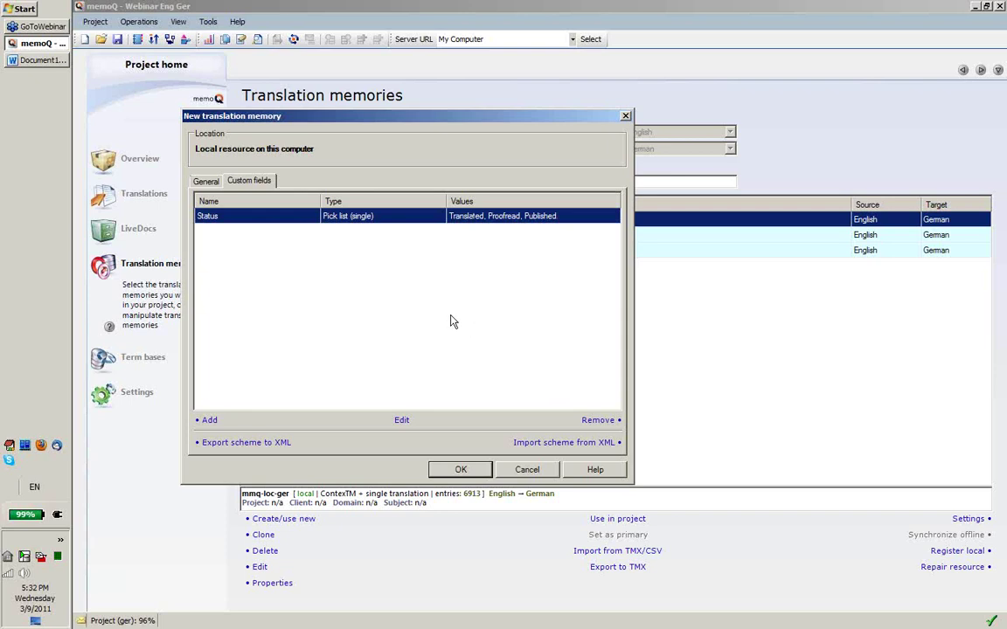
pyautogui.click(210, 421)
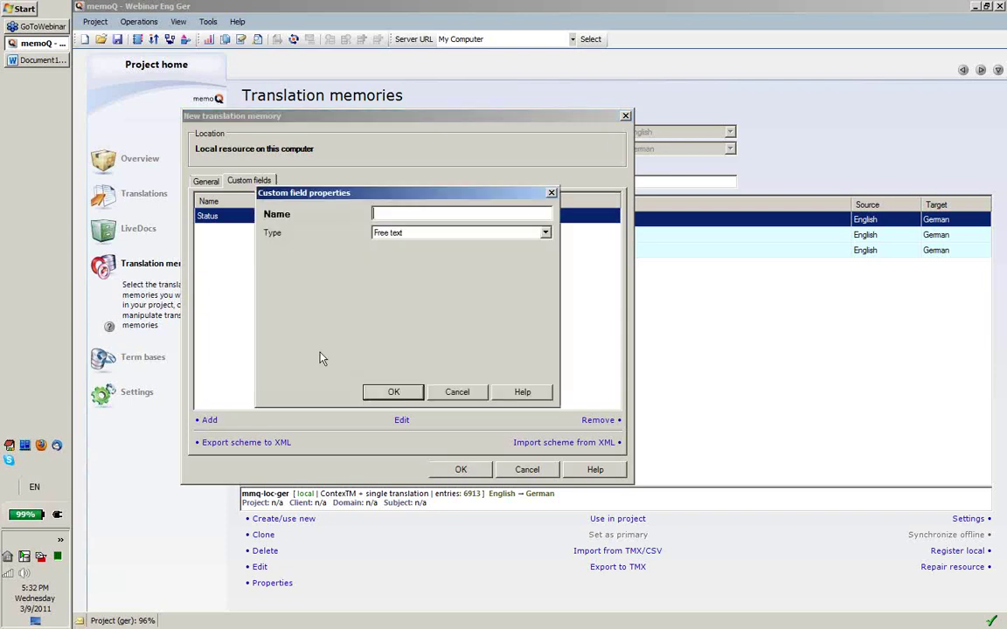
pyautogui.write('Reliabli')
pyautogui.press('BackSpace')
pyautogui.write('ility')
pyautogui.click(545, 233)
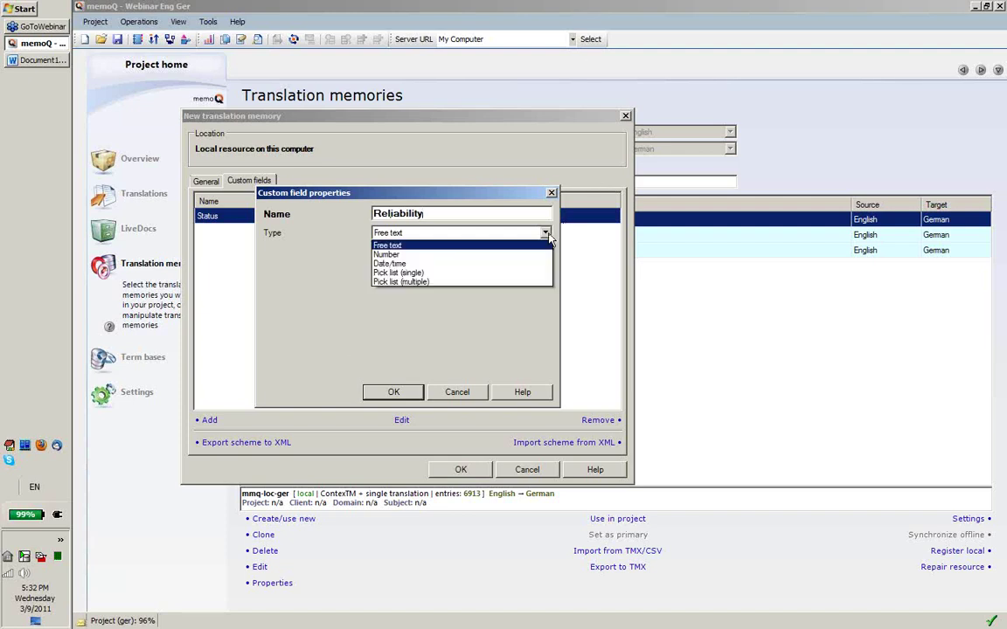
pyautogui.click(389, 254)
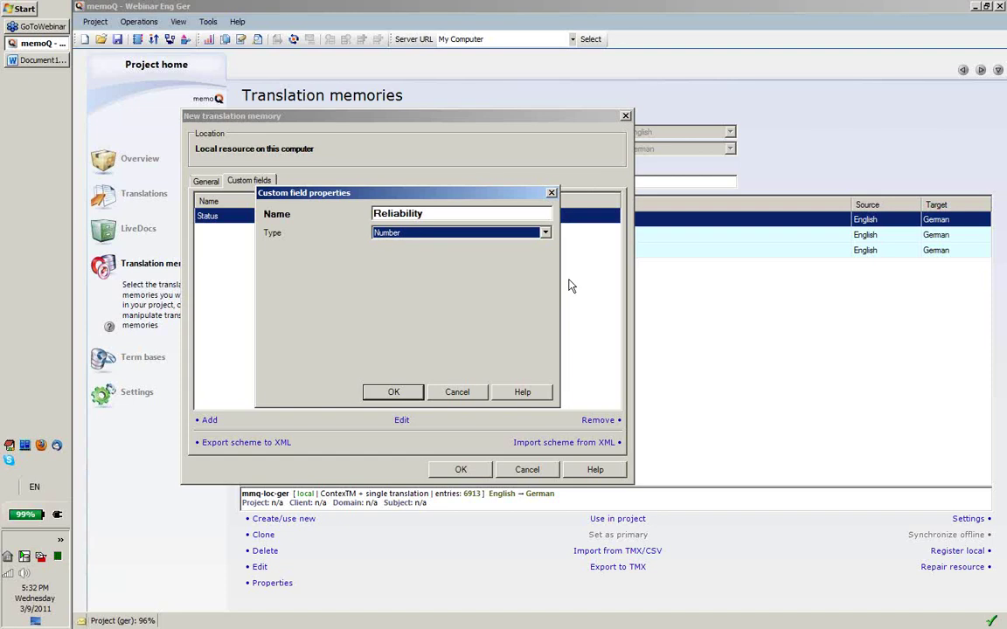
pyautogui.click(392, 393)
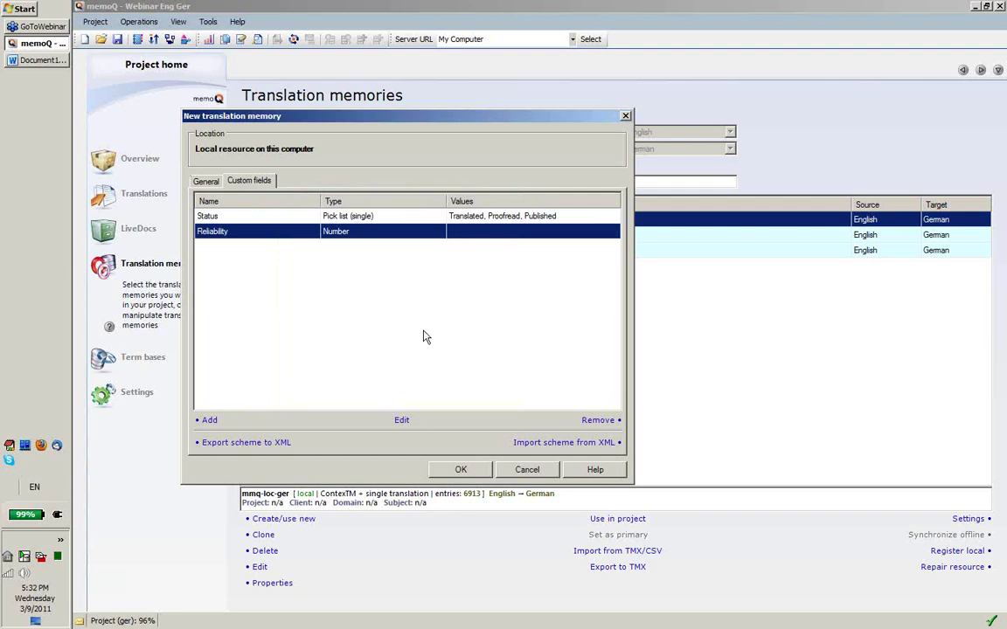
pyautogui.click(460, 473)
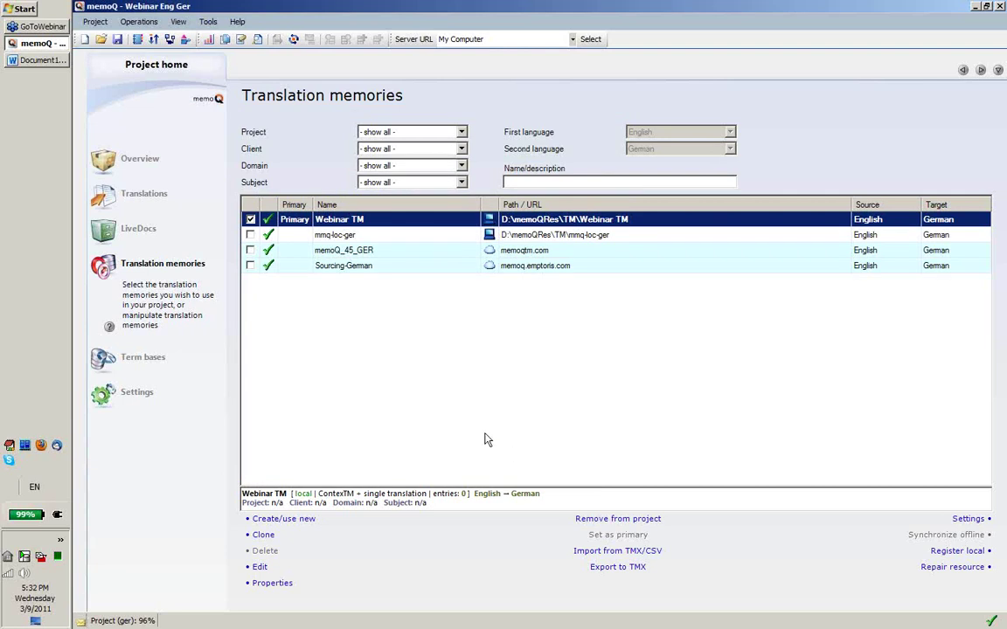
# - In the project's user and meta-information settings, set the project to "Webinar Project" and the client to "Kilgray Customers"
pyautogui.click(131, 391)
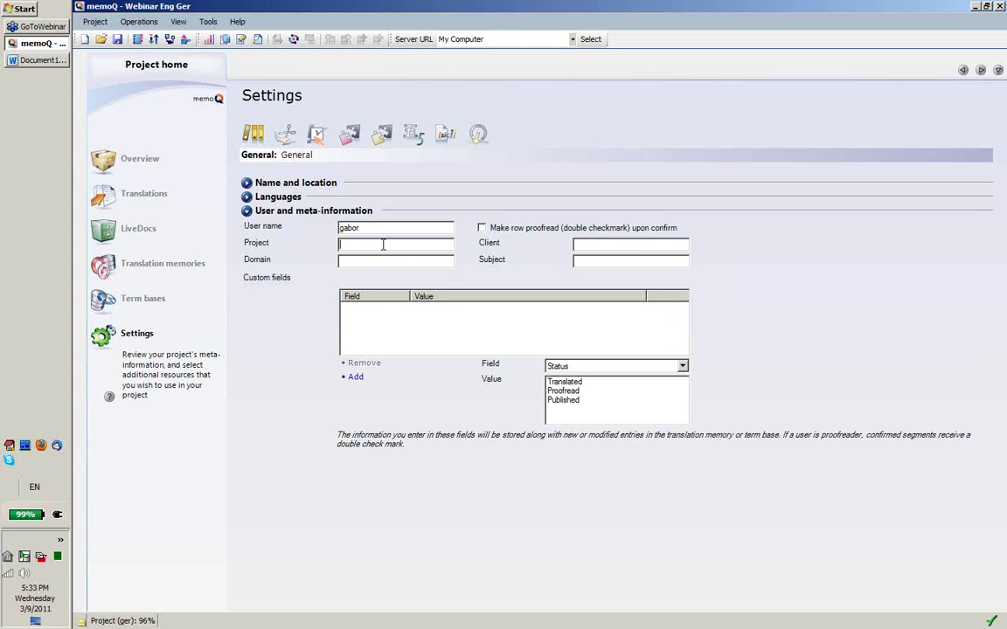
pyautogui.write('Webinar')
pyautogui.write(' Project')
pyautogui.write('Kilgray Cusom')
pyautogui.press('BackSpace')
pyautogui.press('BackSpace')
pyautogui.write('tomers')
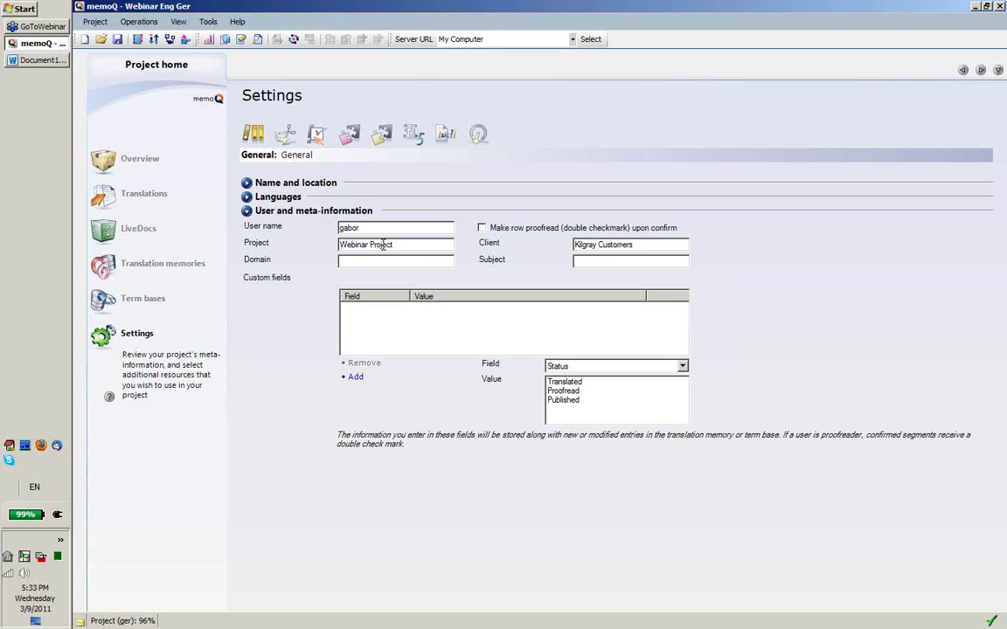
# - Add the custom field values Status "Published" and Reliability "10" to the project's meta-information
pyautogui.click(580, 397)
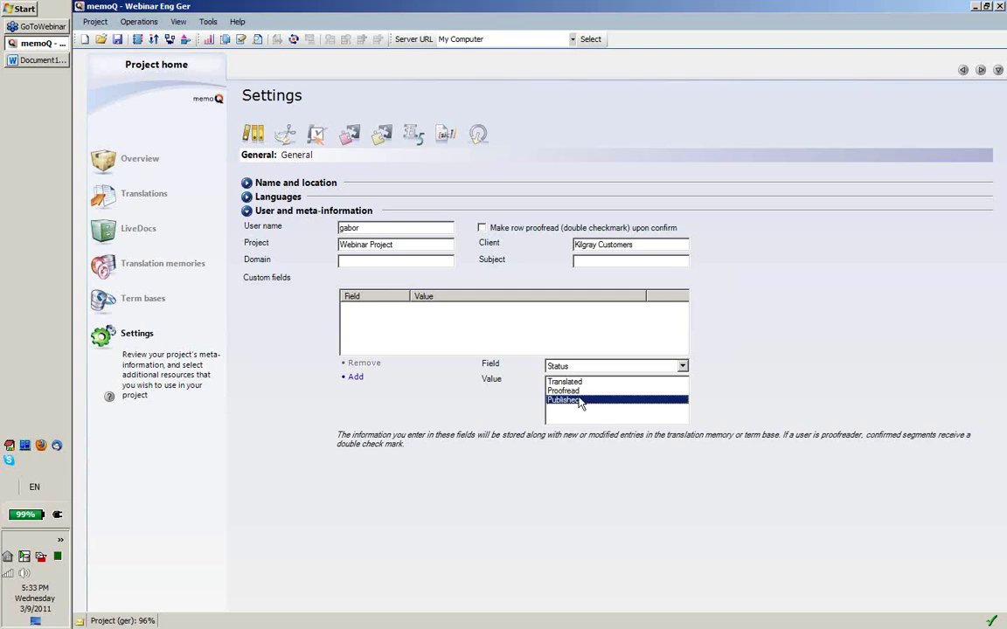
pyautogui.click(352, 378)
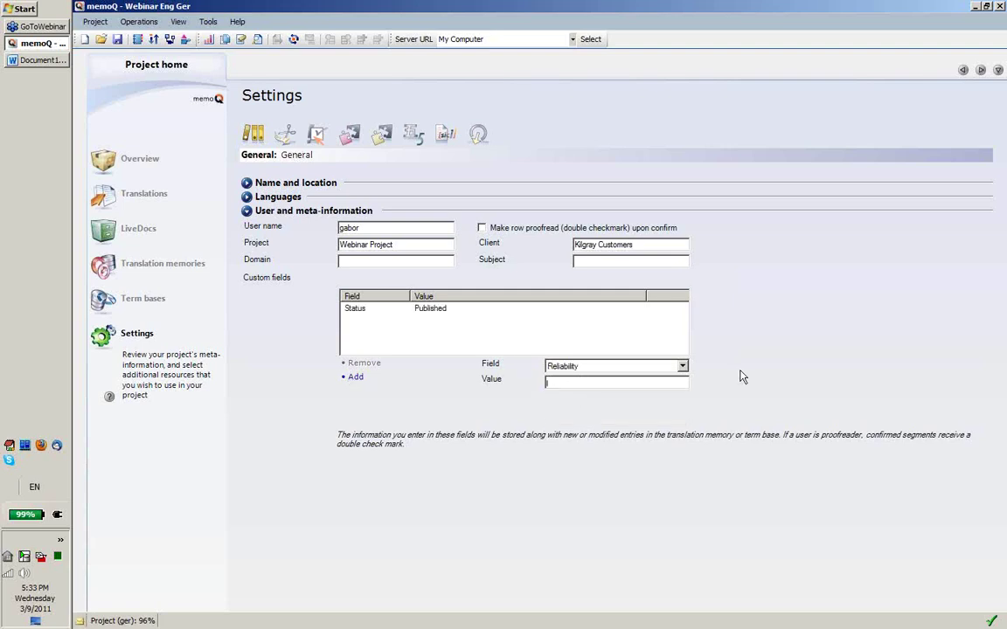
pyautogui.click(612, 382)
pyautogui.write('10')
pyautogui.click(355, 377)
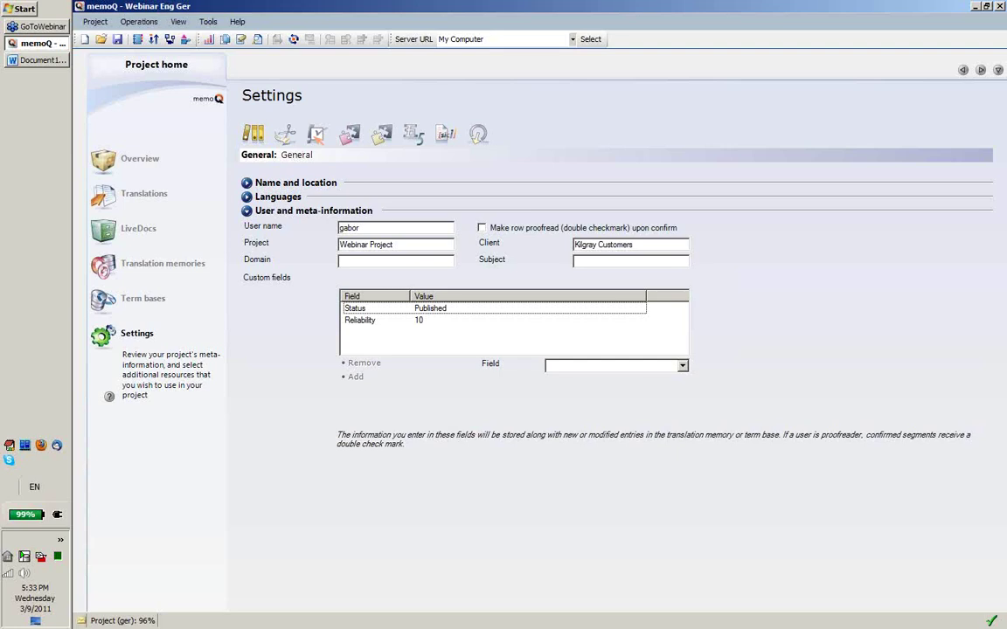
pyautogui.click(35, 43)
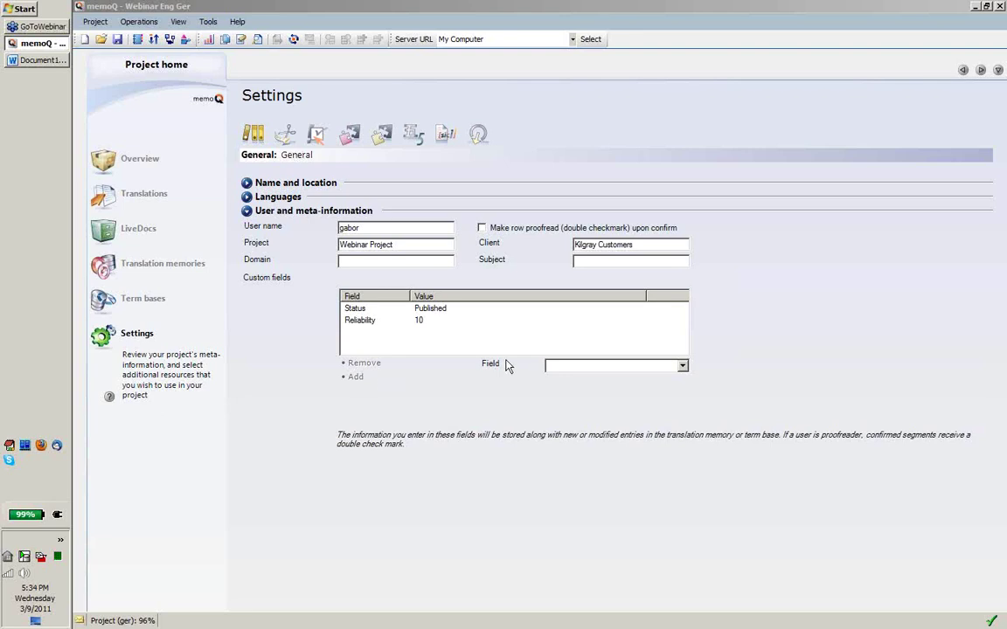
# - Translate and confirm segment 2 of doc-sample as "Entwickelt von Kilgray", and expand the metadata of its translation memory match
pyautogui.click(165, 198)
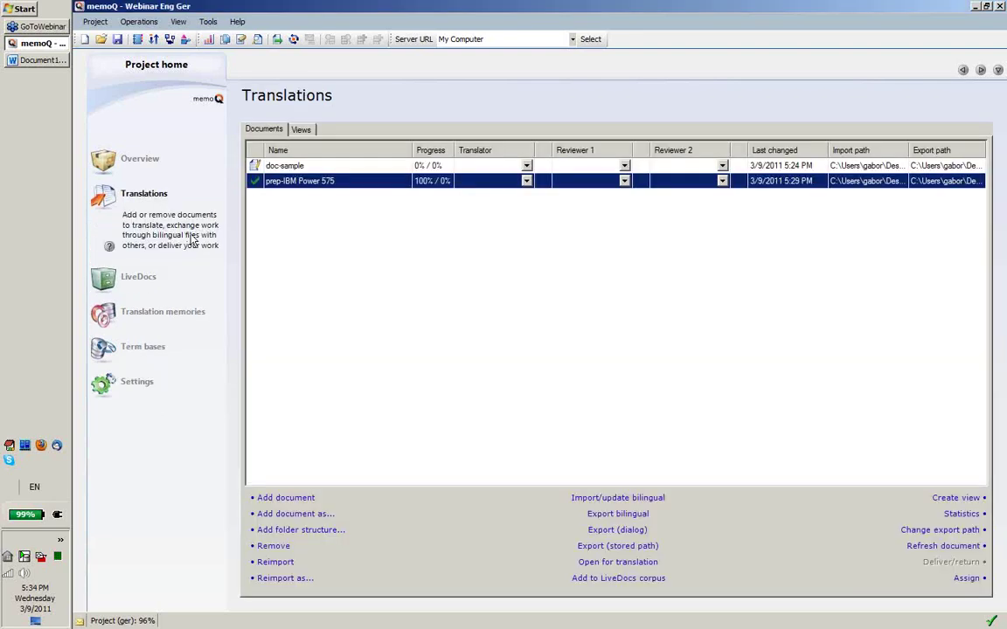
pyautogui.doubleClick(316, 170)
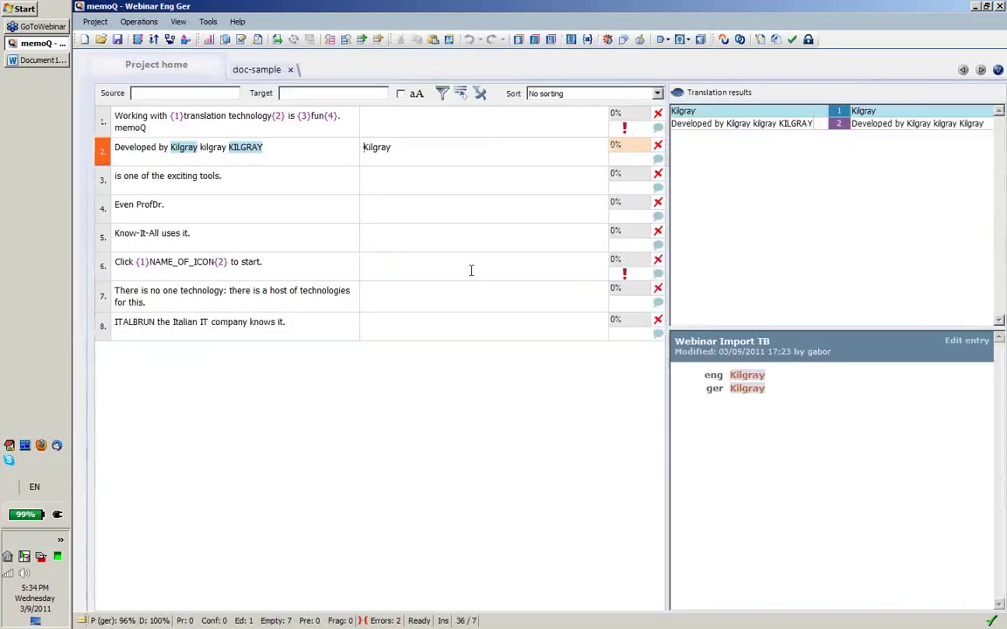
pyautogui.doubleClick(376, 147)
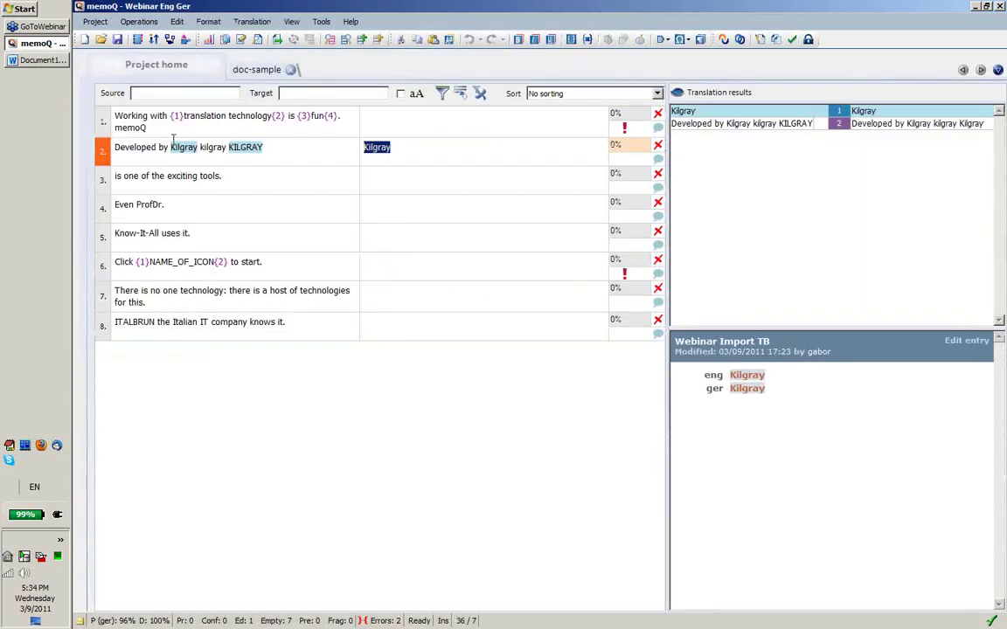
pyautogui.write('Entwickl')
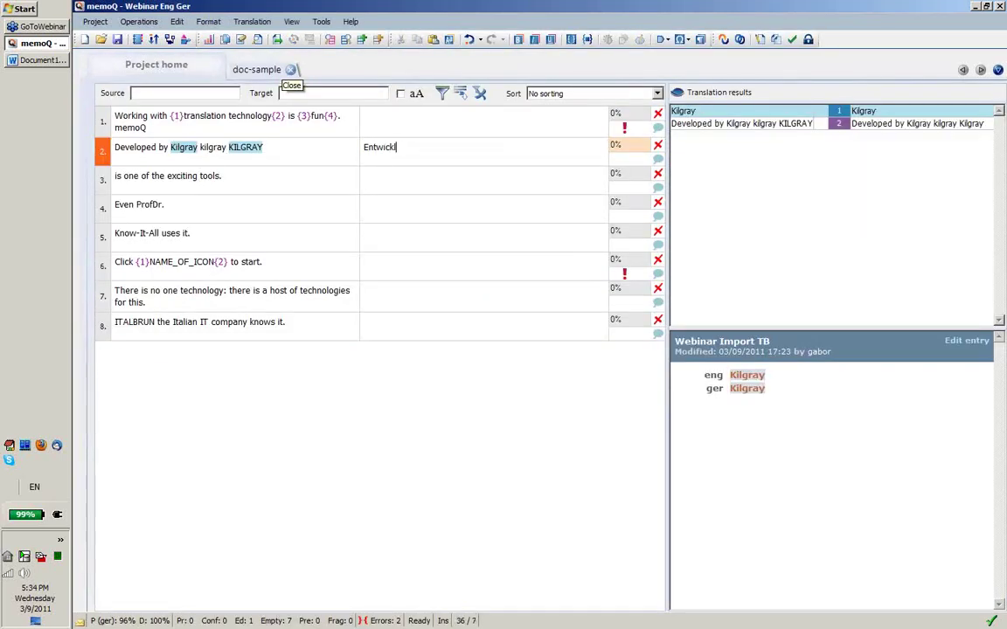
pyautogui.press('BackSpace')
pyautogui.write('elt von Kilgray')
pyautogui.hotkey('ctrl', 'Return')
pyautogui.press('Up')
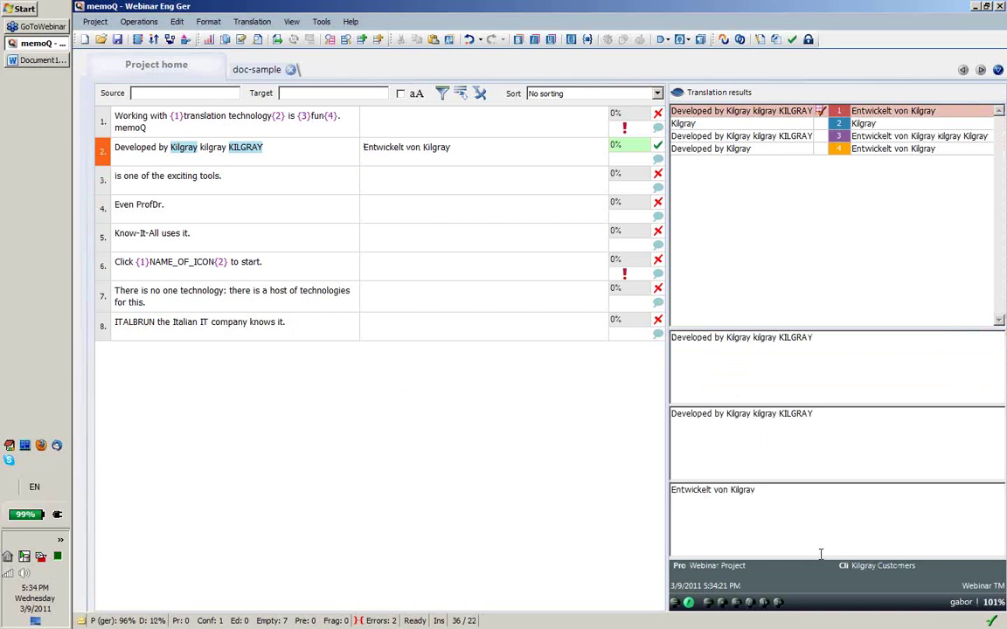
pyautogui.moveTo(819, 557); pyautogui.dragTo(814, 506)
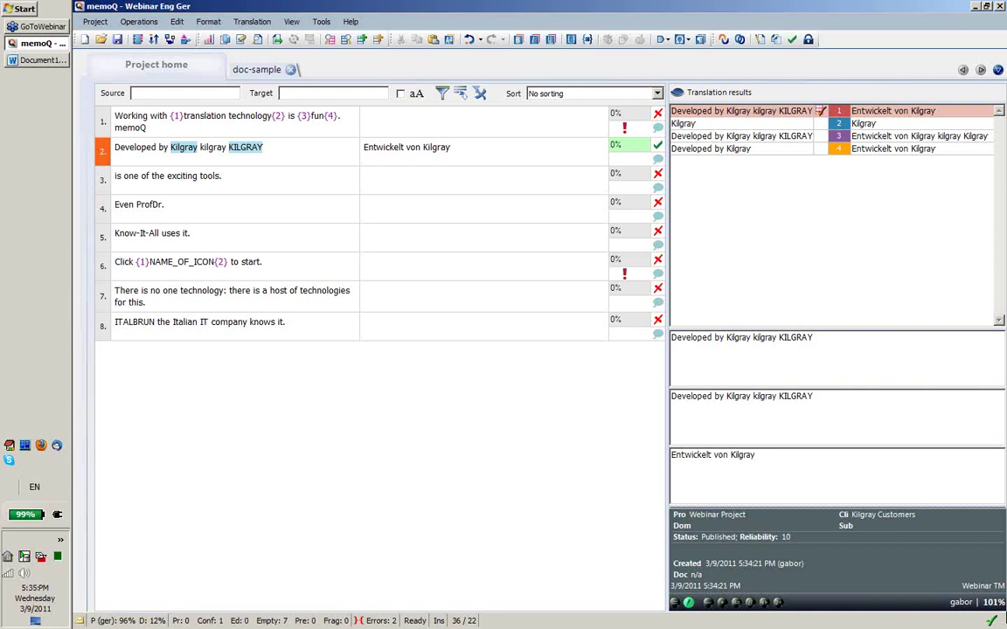
# - Clone the Default TM settings into a new resource named "Webinar TM settings" for use in the project
pyautogui.click(157, 66)
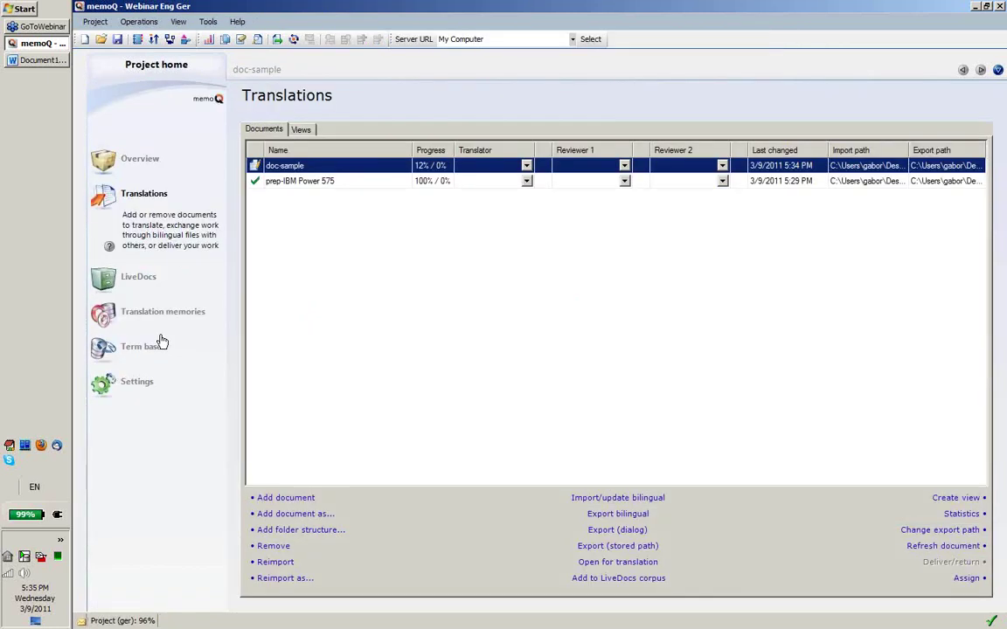
pyautogui.click(138, 383)
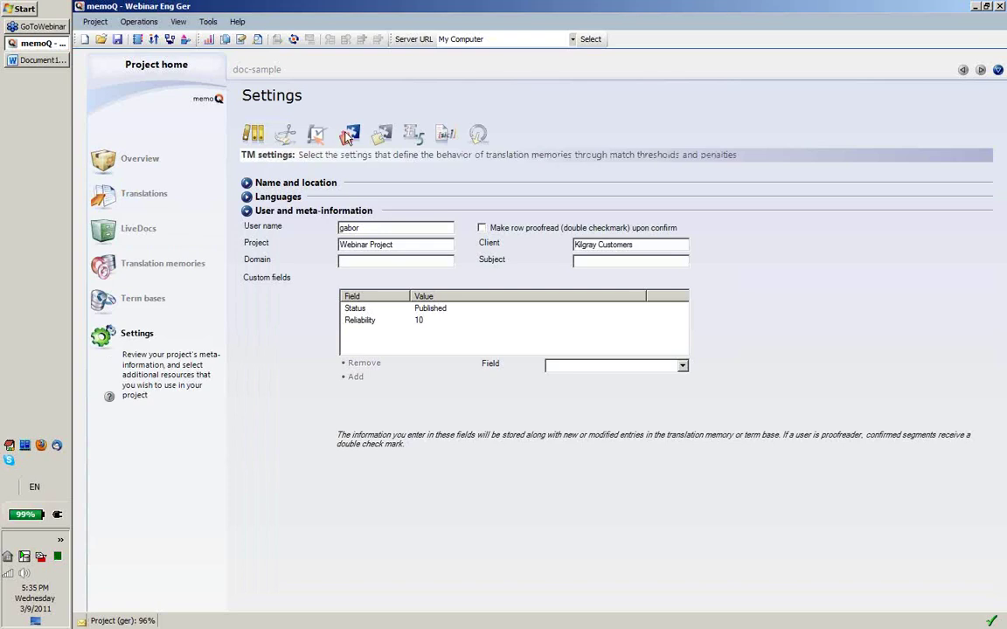
pyautogui.click(350, 136)
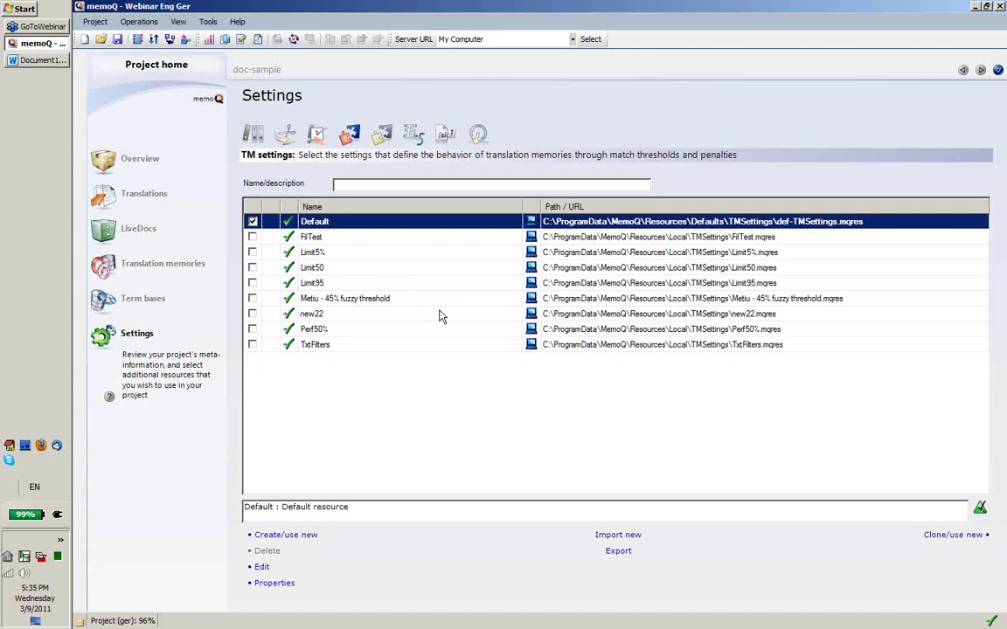
pyautogui.click(271, 541)
pyautogui.click(961, 541)
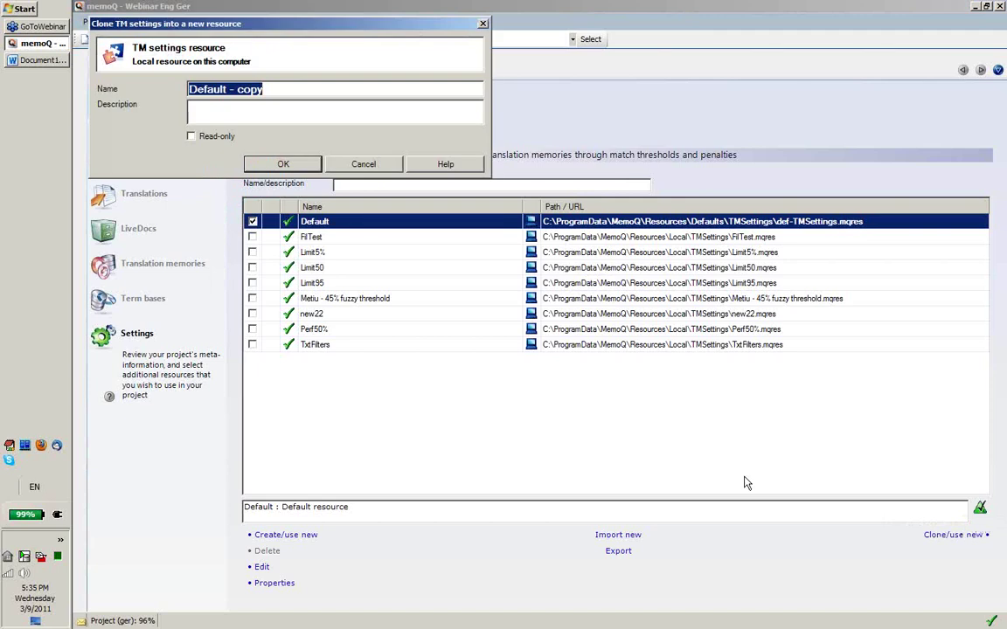
pyautogui.write('Webinar YT')
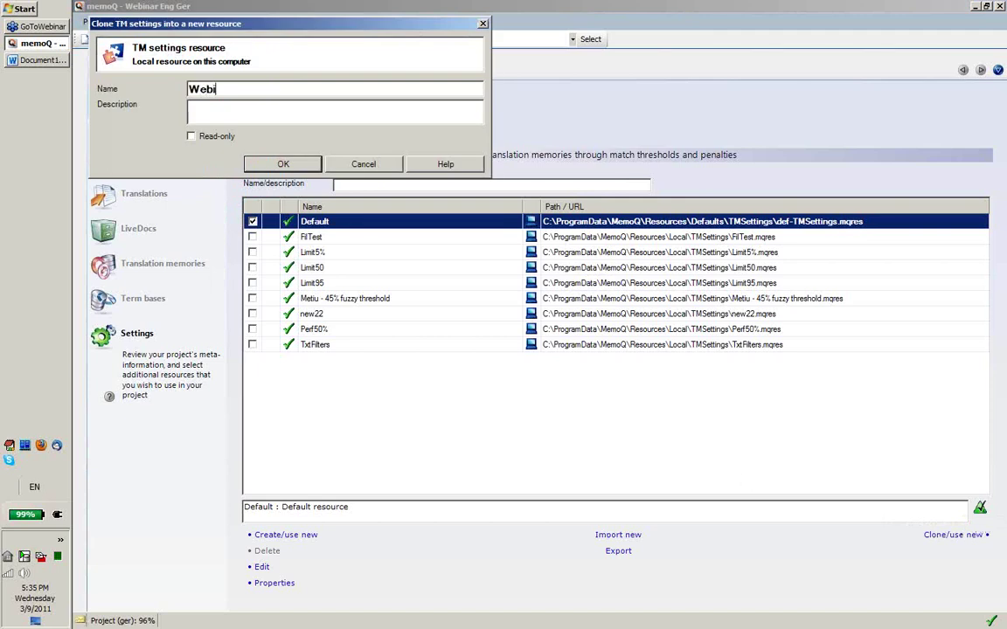
pyautogui.press('BackSpace')
pyautogui.press('BackSpace')
pyautogui.write('TM settings')
pyautogui.press('Return')
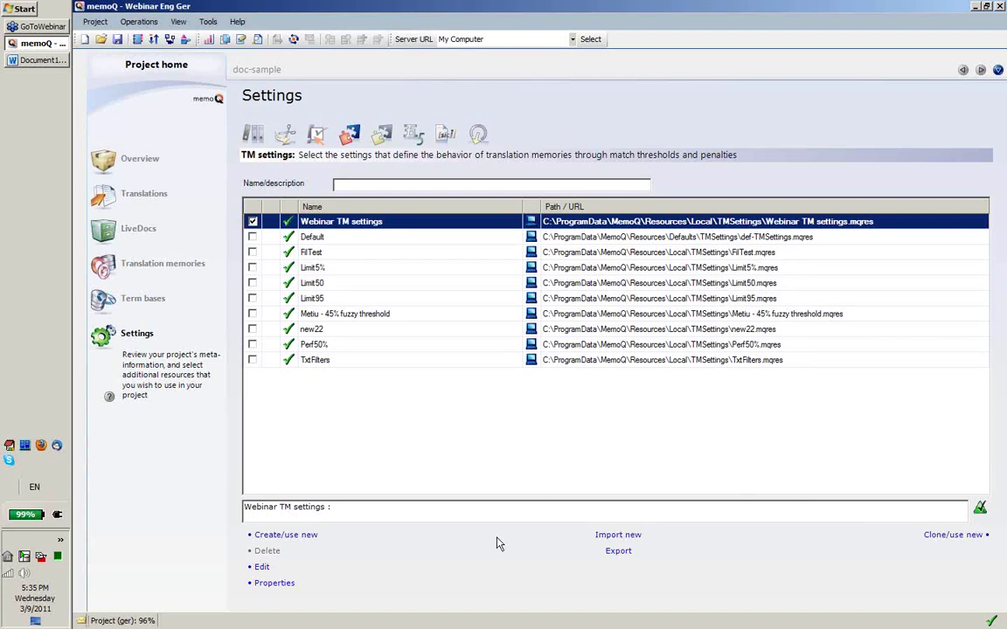
pyautogui.click(263, 568)
pyautogui.moveTo(243, 28); pyautogui.dragTo(699, 167)
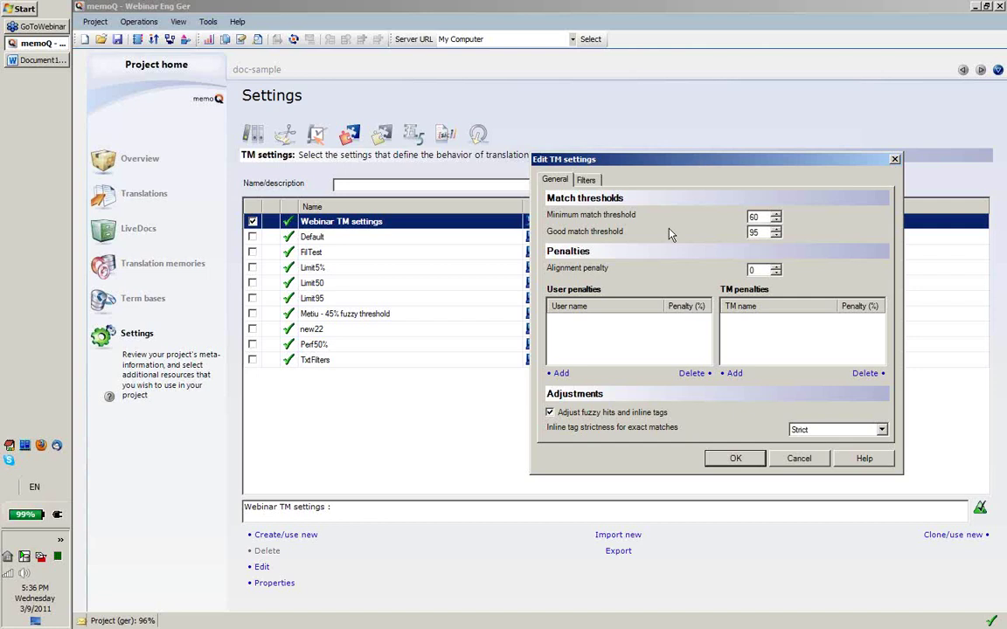
pyautogui.doubleClick(763, 217)
pyautogui.write('65')
pyautogui.doubleClick(753, 232)
pyautogui.click(585, 180)
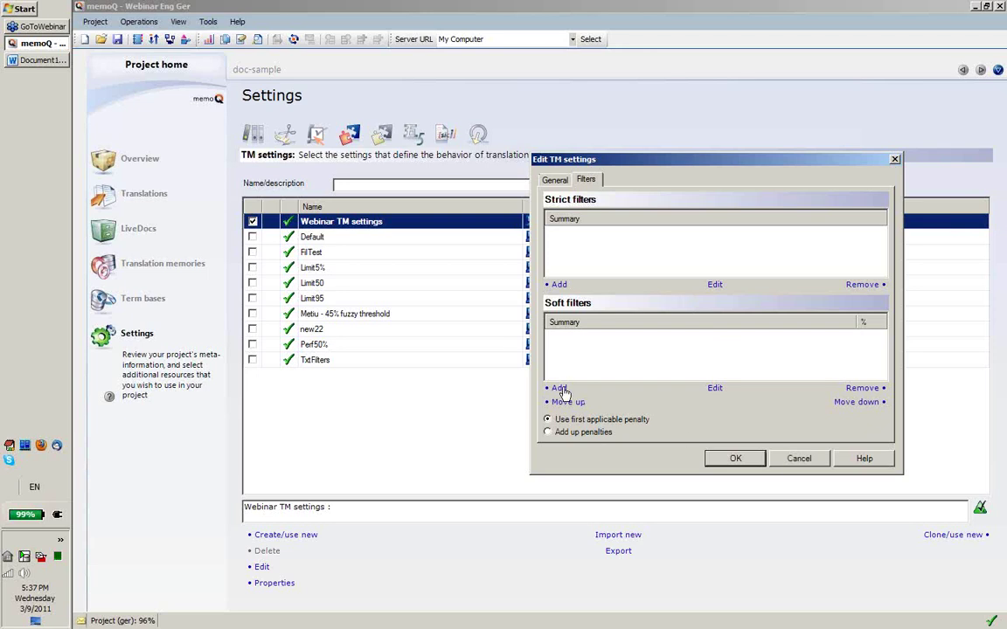
pyautogui.click(797, 459)
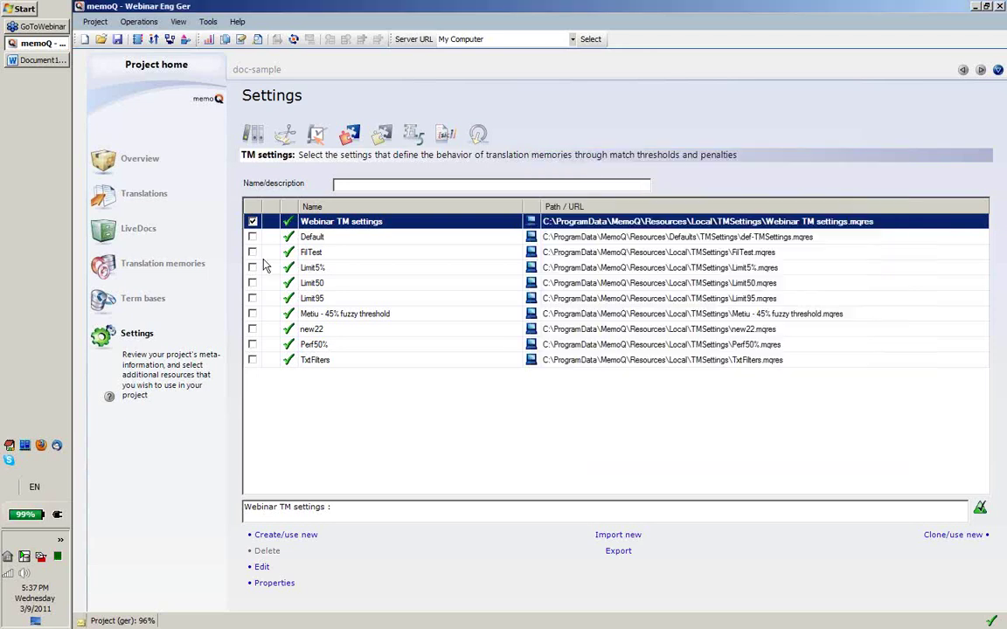
# - Review the custom fields defined in the properties of Webinar TM
pyautogui.click(157, 262)
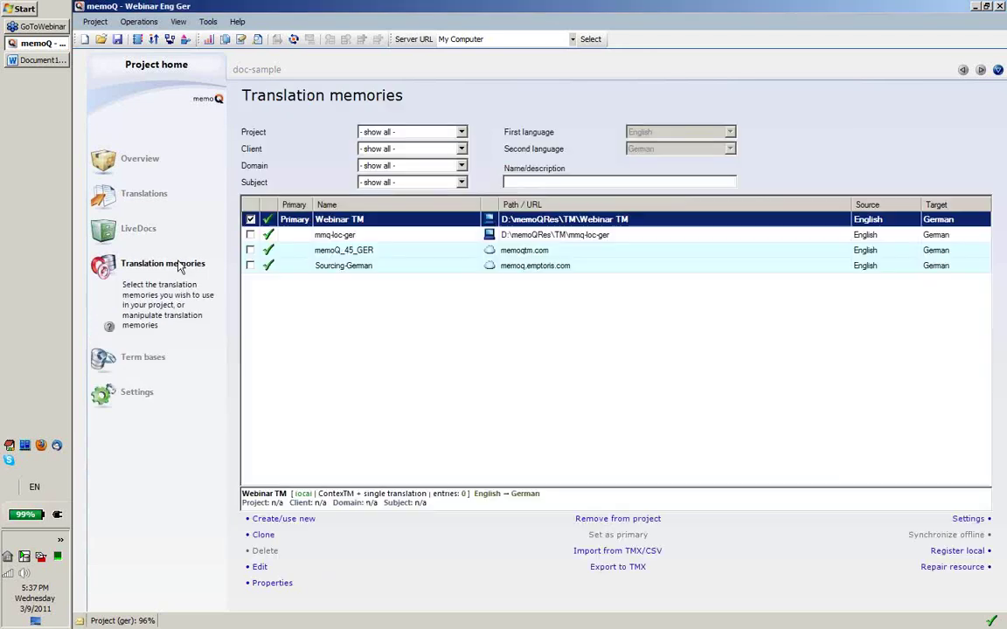
pyautogui.click(265, 583)
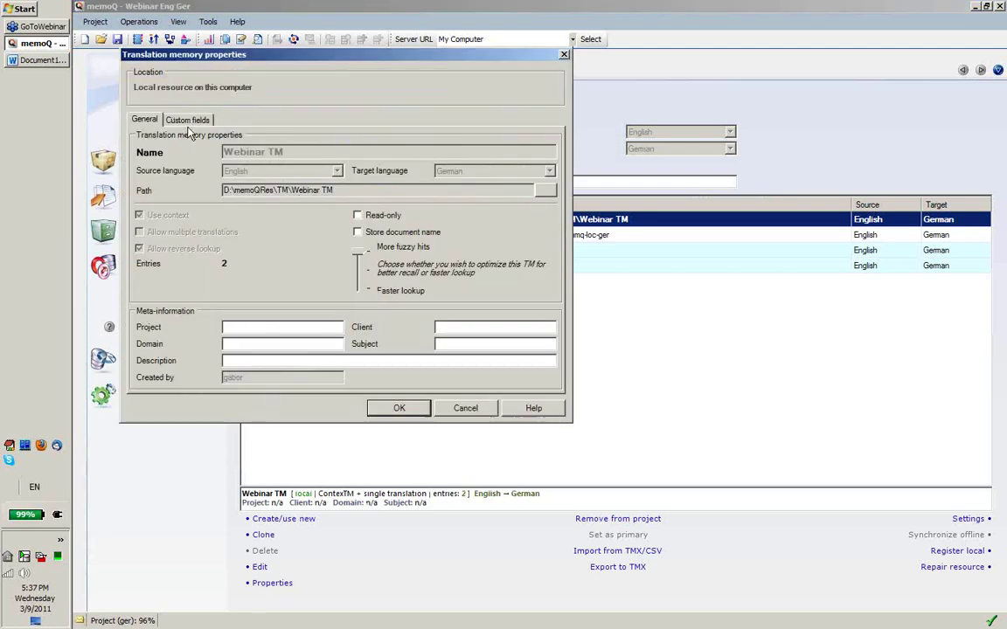
pyautogui.click(174, 118)
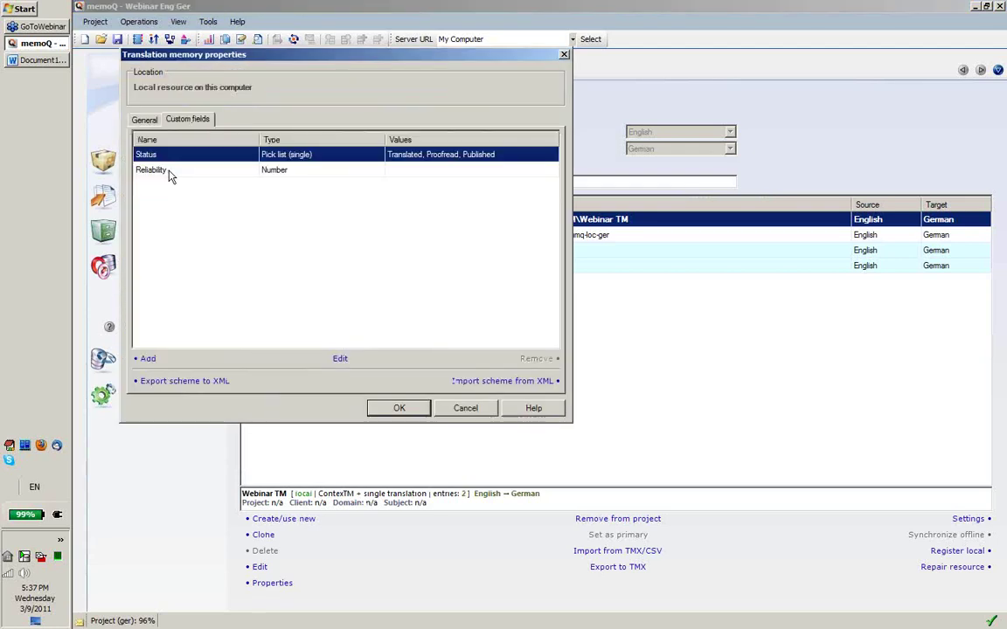
pyautogui.click(465, 408)
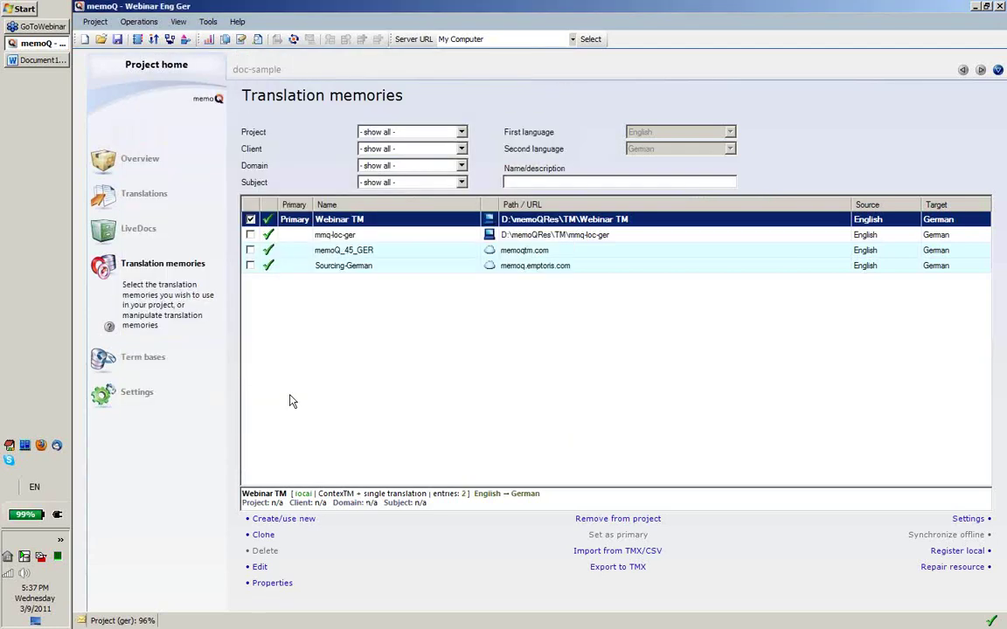
# - Start a soft filter in Webinar TM settings with the number field Reliability and the condition "is less than" 50
pyautogui.click(140, 392)
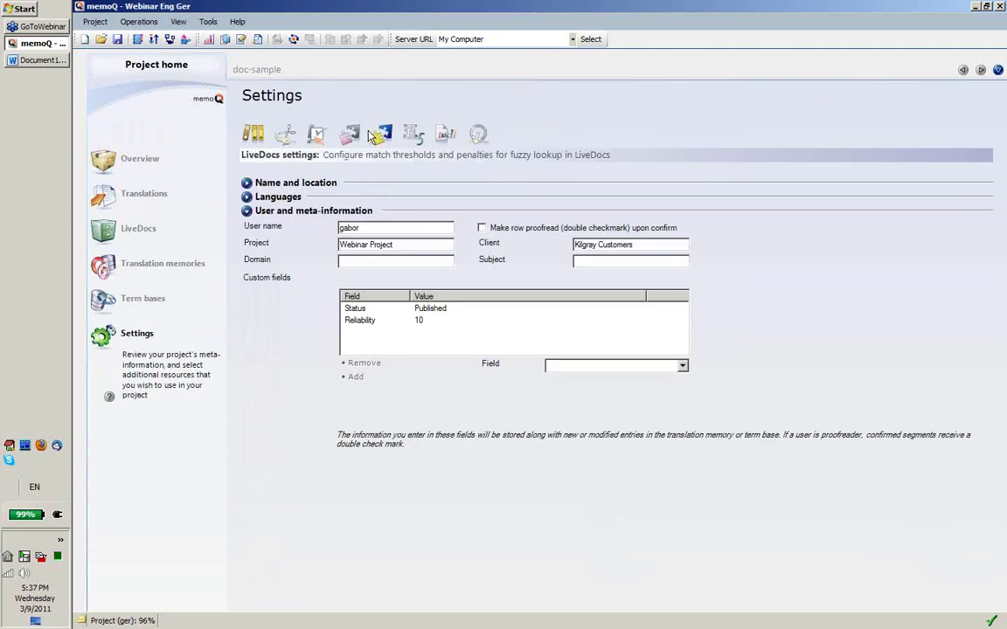
pyautogui.click(349, 134)
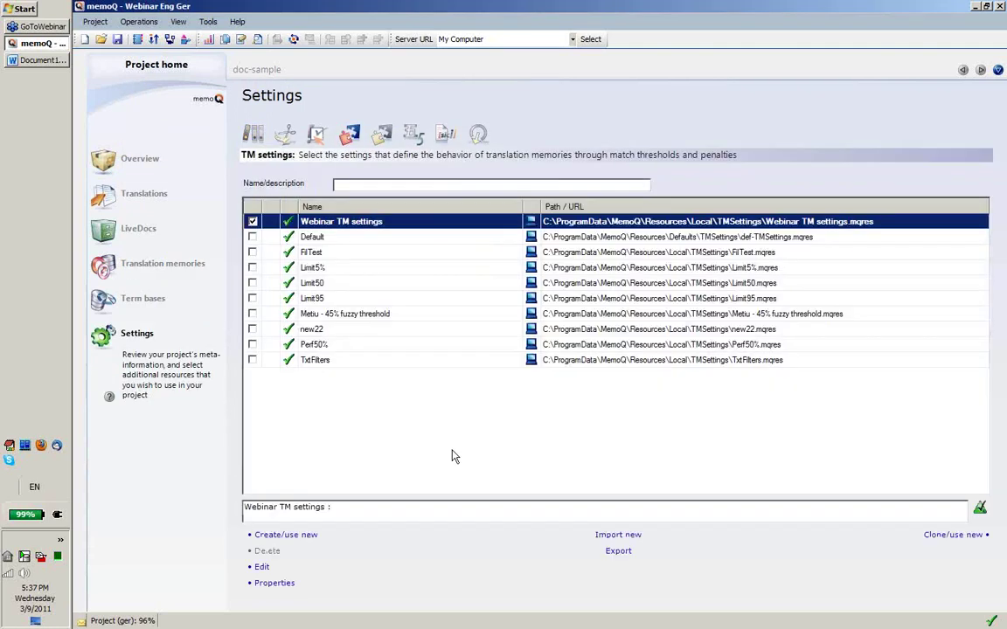
pyautogui.click(262, 568)
pyautogui.click(190, 89)
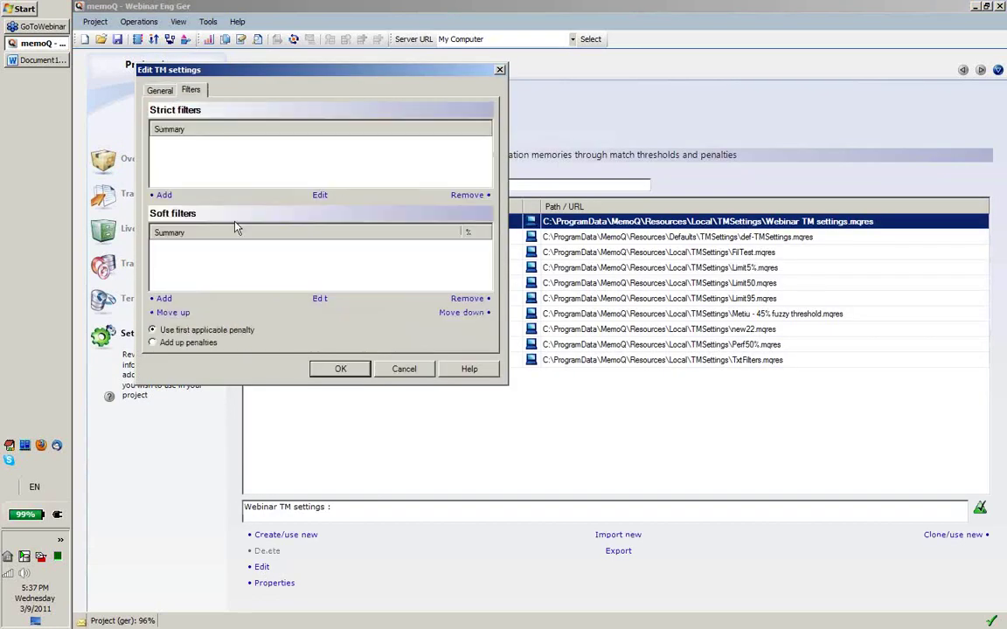
pyautogui.click(161, 298)
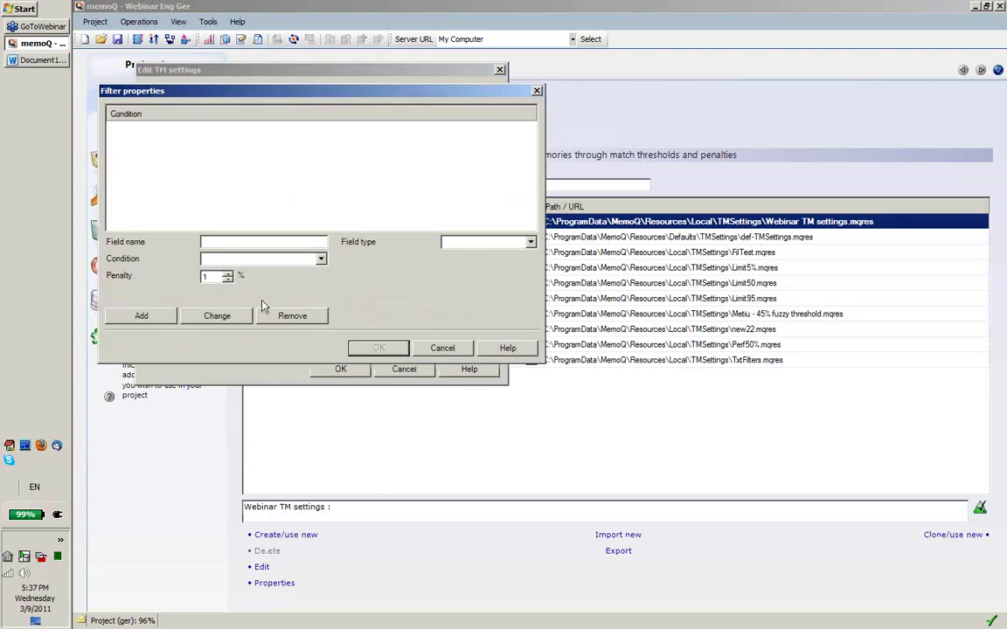
pyautogui.write('Reliability')
pyautogui.click(454, 242)
pyautogui.click(464, 265)
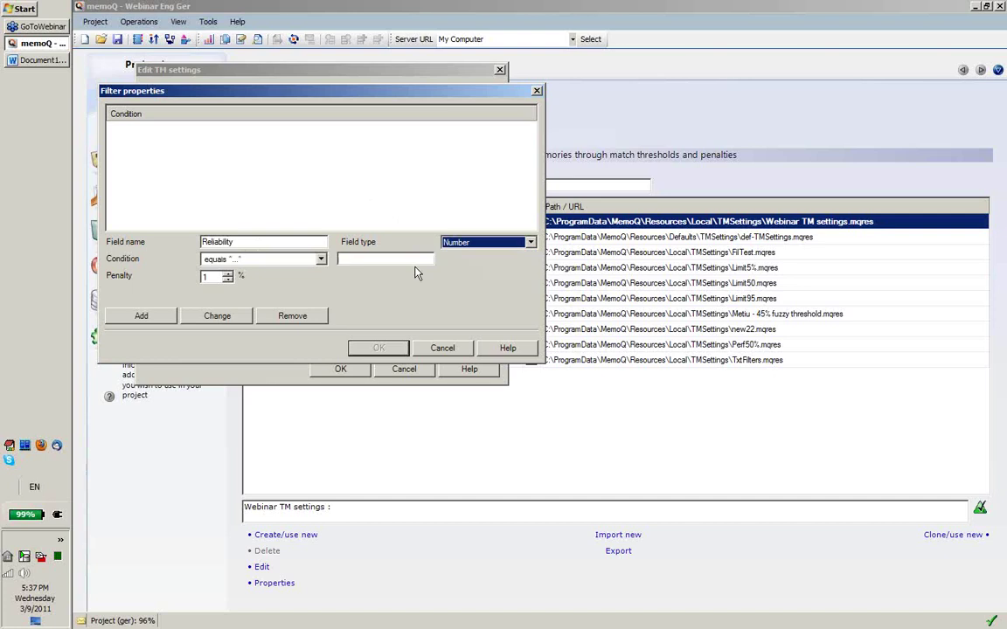
pyautogui.click(291, 260)
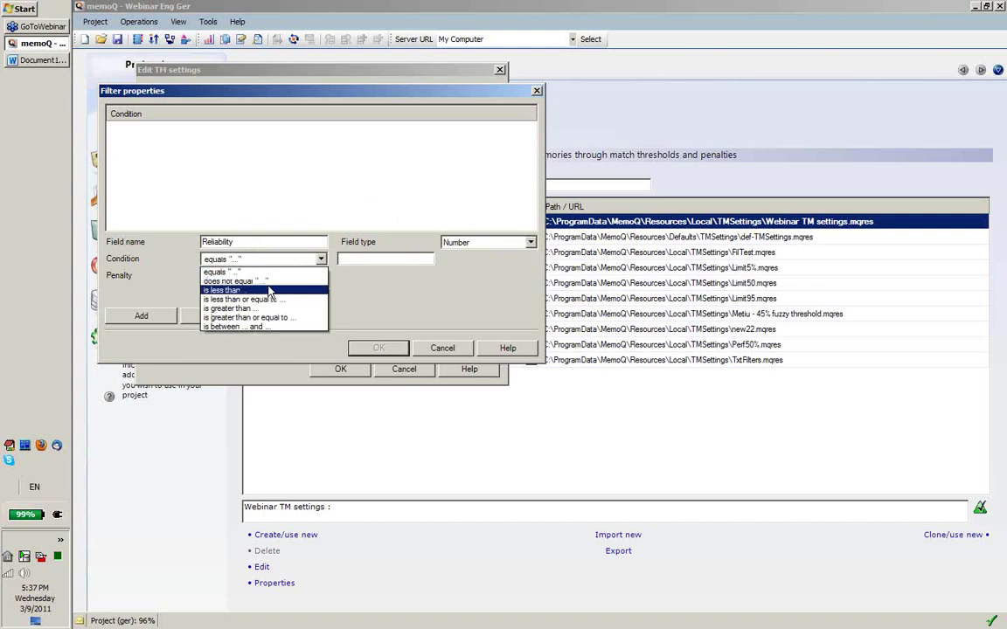
pyautogui.click(271, 291)
pyautogui.click(384, 259)
pyautogui.write('50')
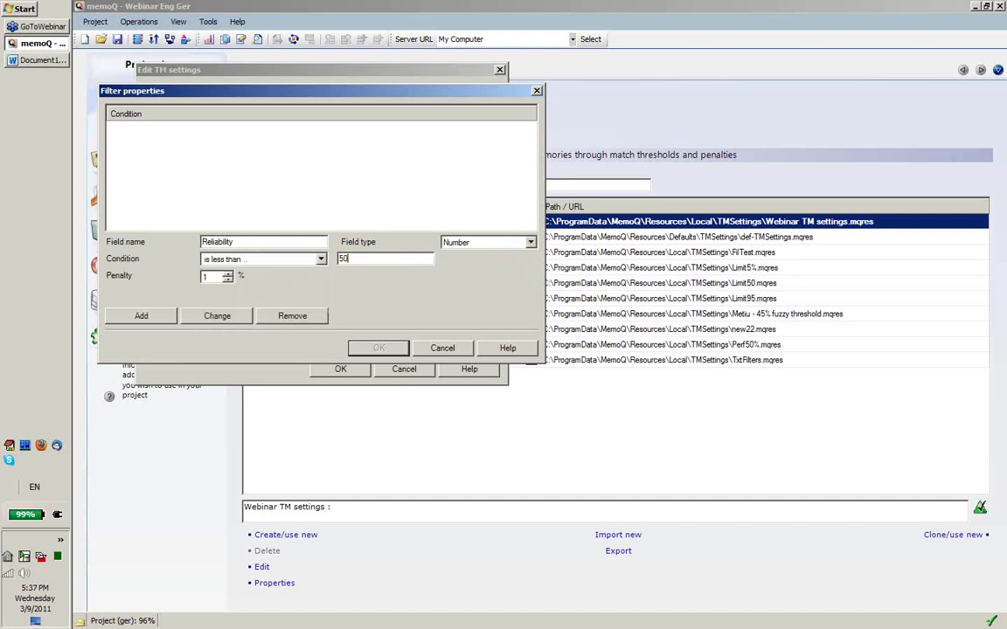
# - Give the Reliability filter a 10% penalty, add its condition, and save the TM settings
pyautogui.click(203, 278)
pyautogui.doubleClick(204, 277)
pyautogui.write('10')
pyautogui.click(140, 317)
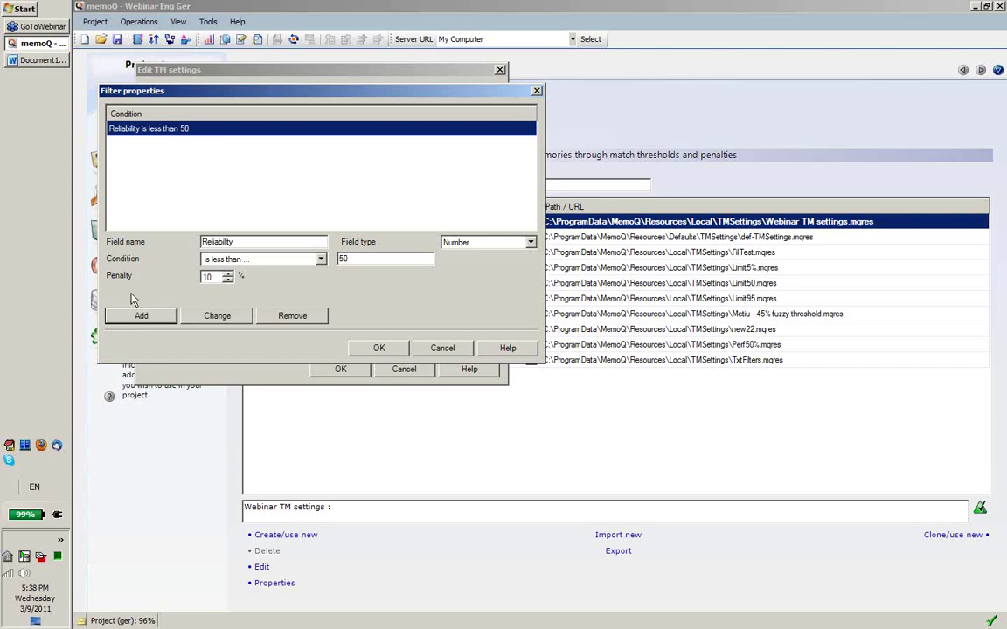
pyautogui.click(378, 349)
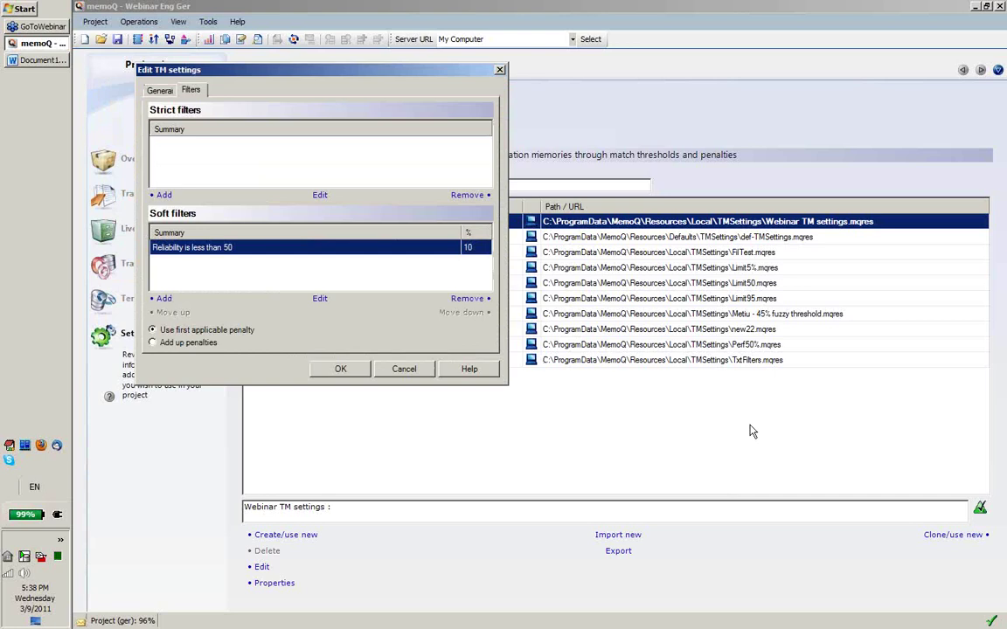
pyautogui.click(342, 370)
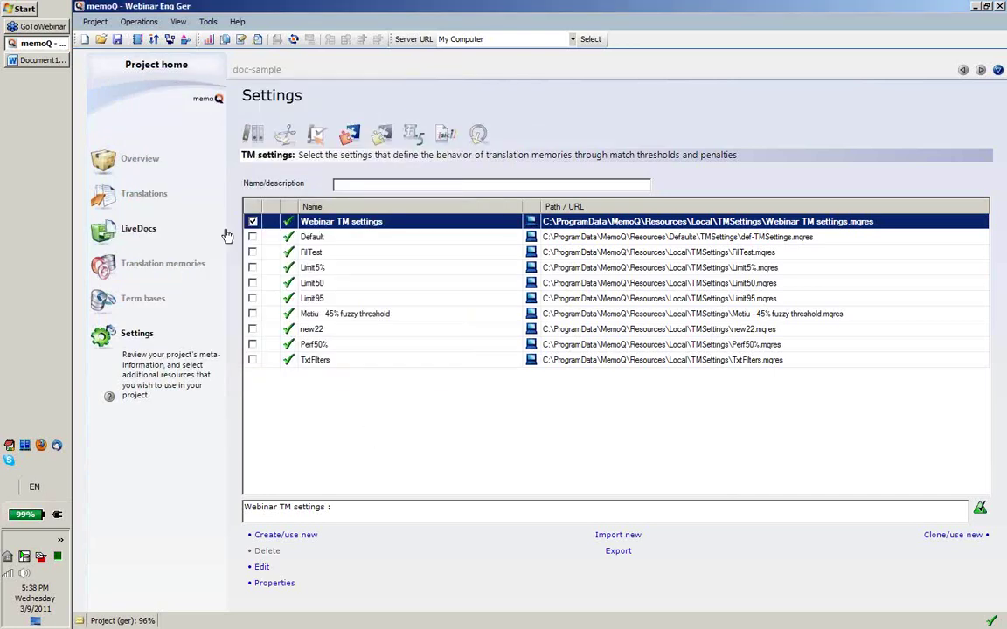
# - Check the translation memory match for segment 2 in doc-sample and close the document
pyautogui.click(247, 70)
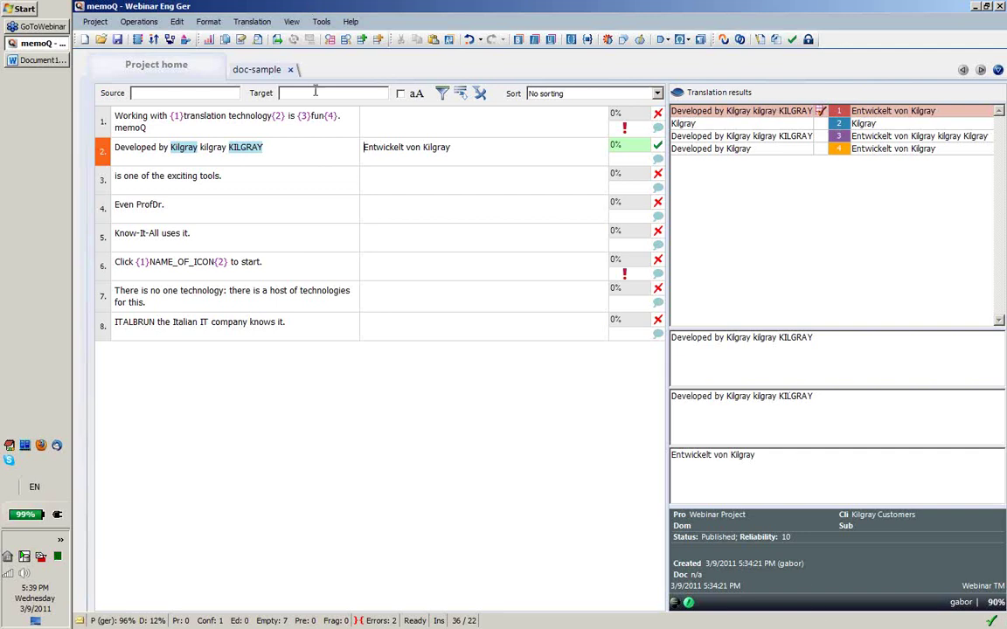
pyautogui.click(292, 72)
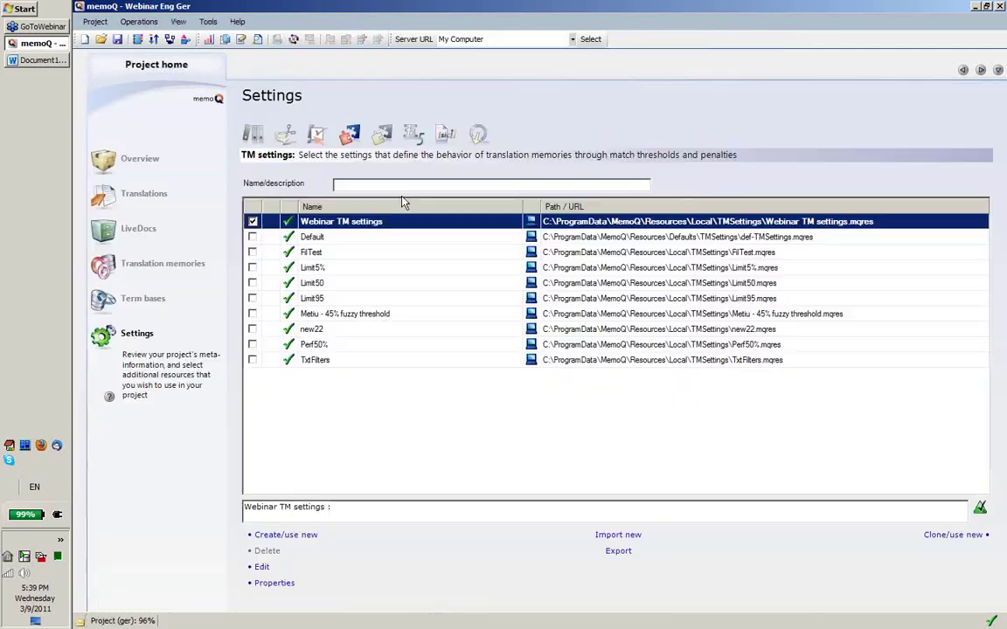
# - Assign the keywords "server, marketing, ibm" to the prep-IBM Power 575 document in the Webinar Corpus
pyautogui.click(138, 233)
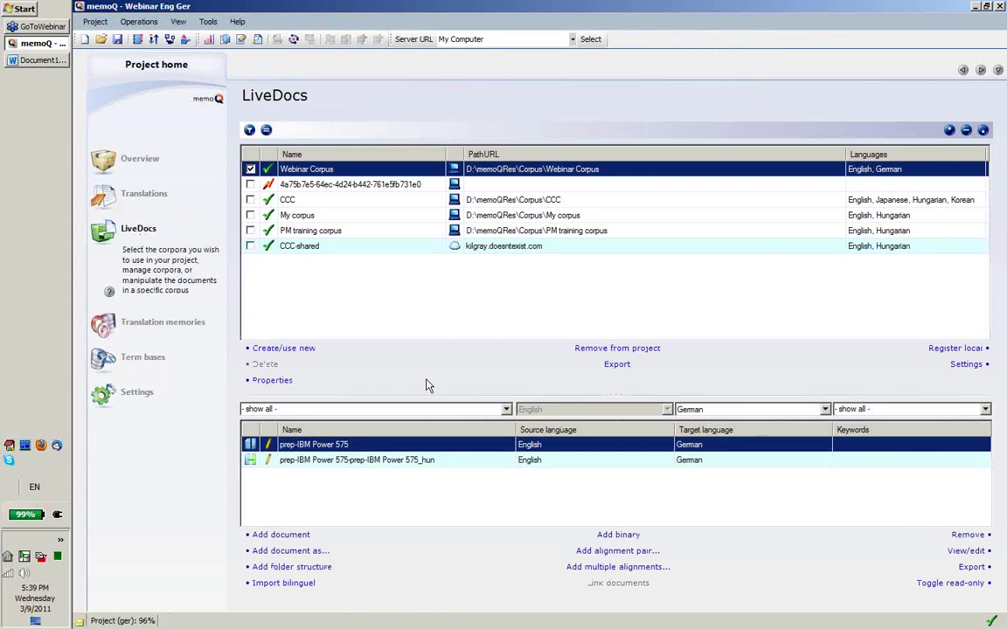
pyautogui.click(868, 450)
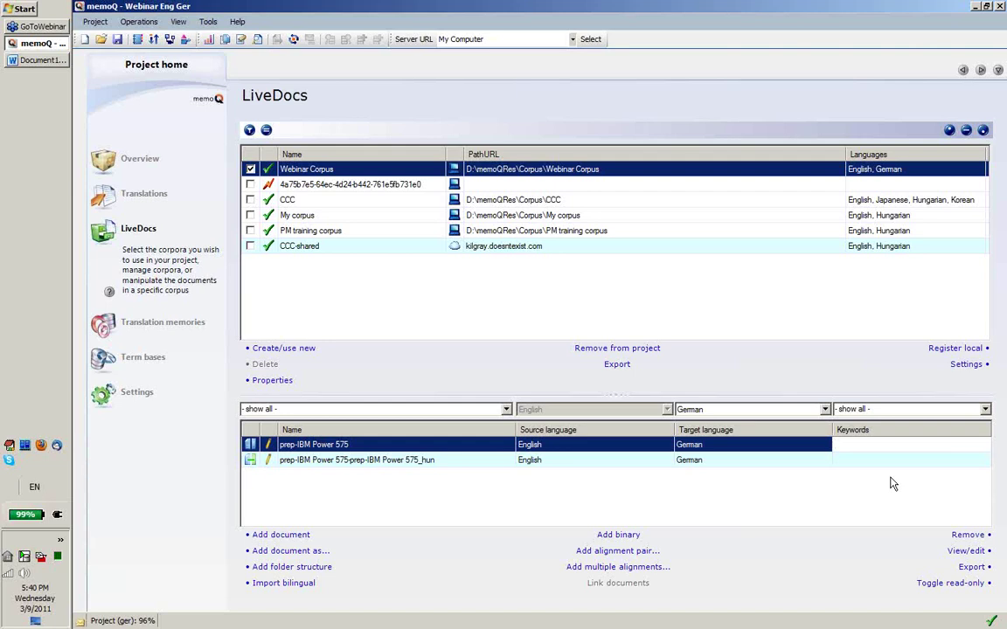
pyautogui.write('server, marketing')
pyautogui.press('alt')
pyautogui.hotkey('alt', 'space')
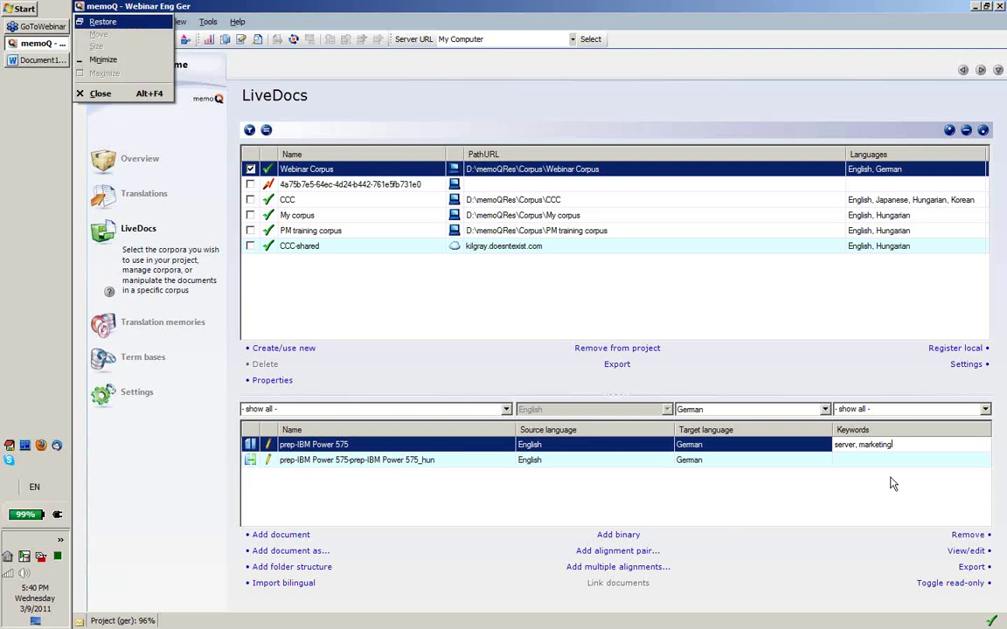
pyautogui.press('Escape')
pyautogui.write(',')
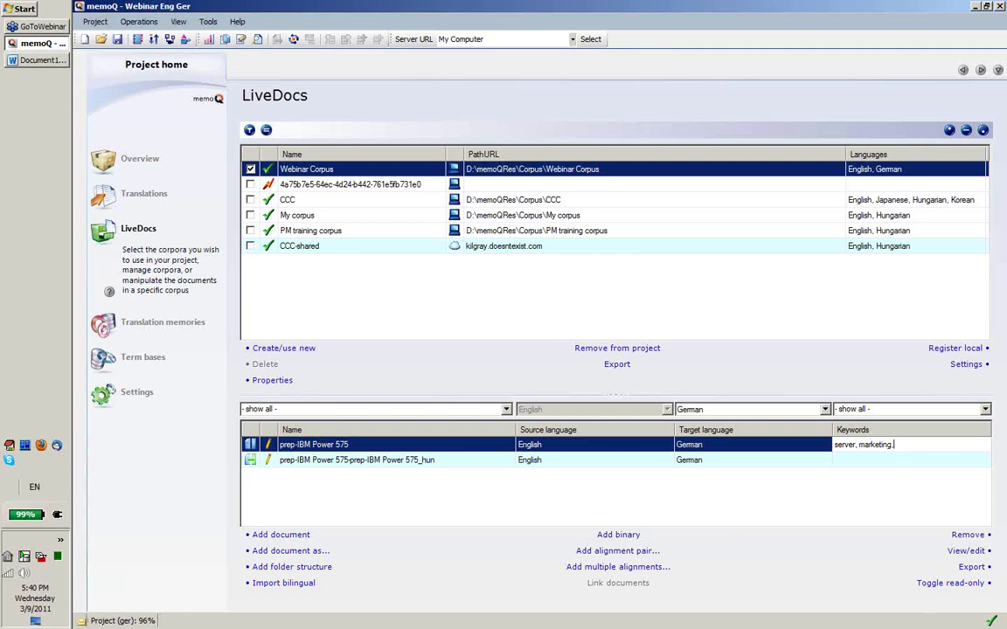
pyautogui.write(' ibm')
pyautogui.press('Return')
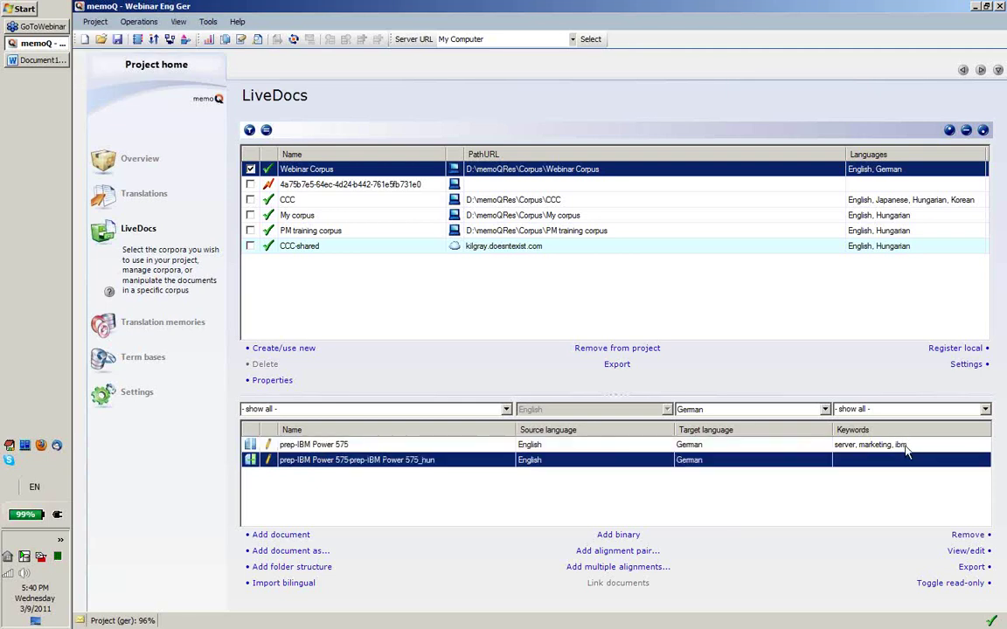
pyautogui.click(377, 447)
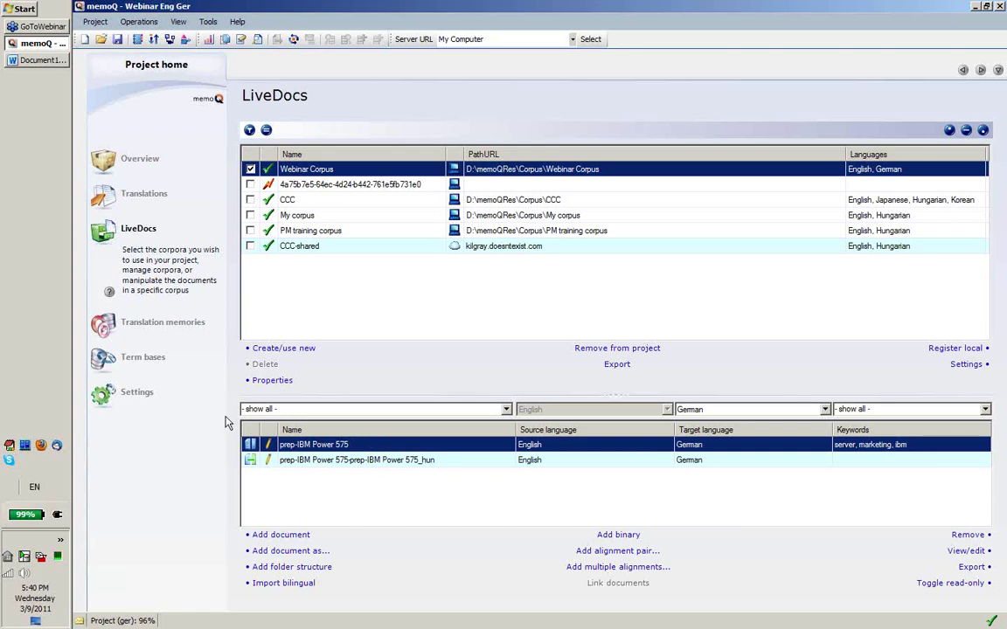
# - Clone the Default LiveDocs settings into a new resource named "Webinat Corpus Settings" for use in the project
pyautogui.click(144, 398)
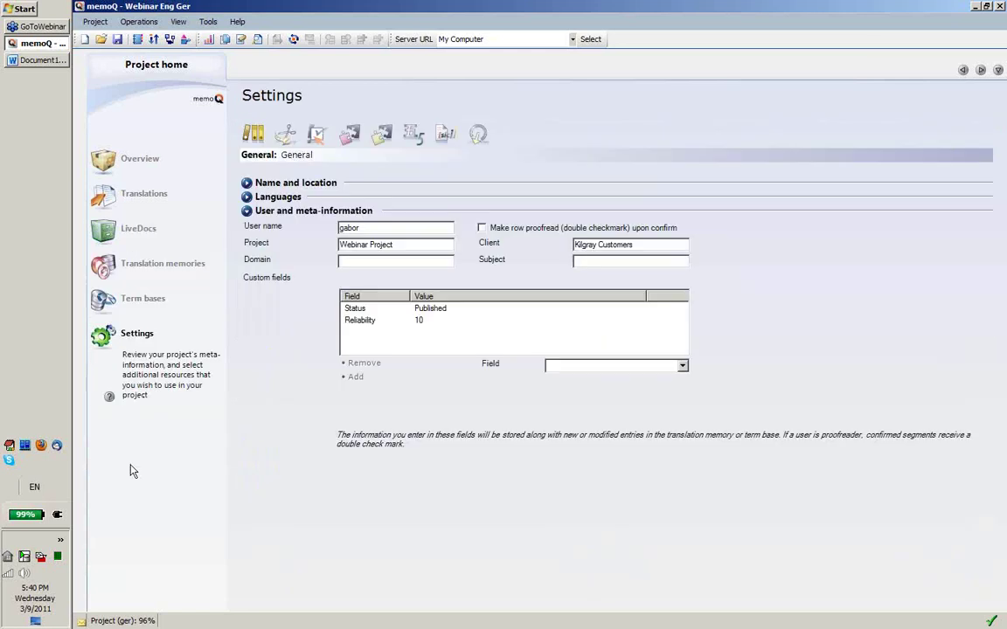
pyautogui.click(378, 138)
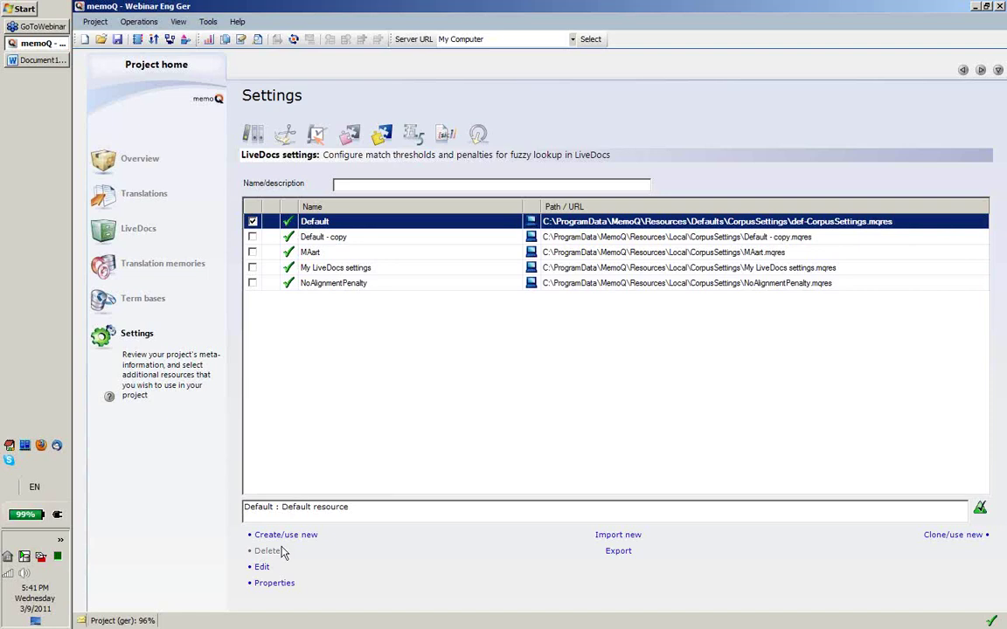
pyautogui.click(951, 536)
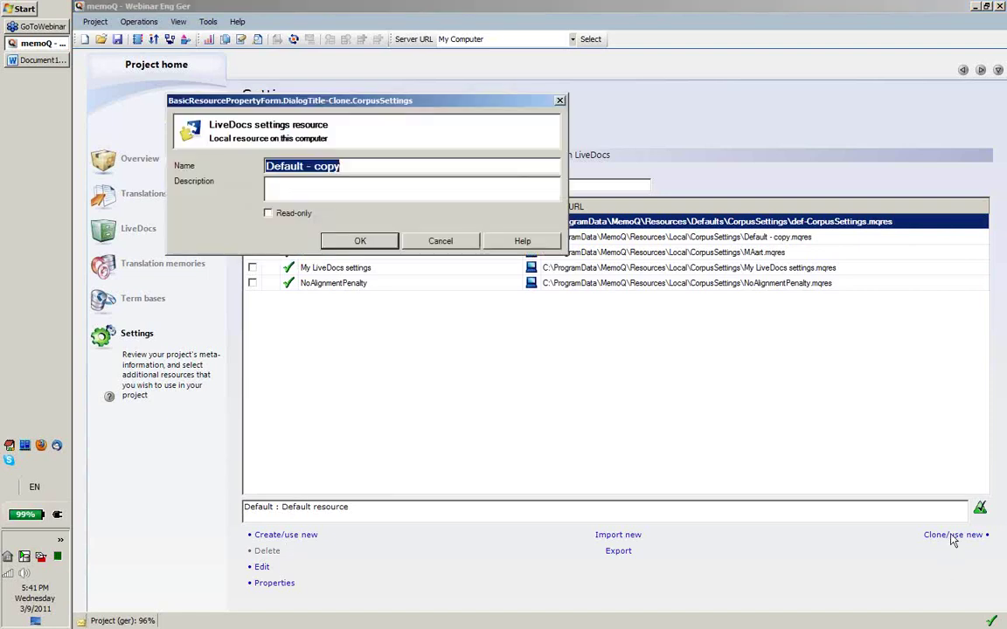
pyautogui.write('Webinat, ')
pyautogui.write('o')
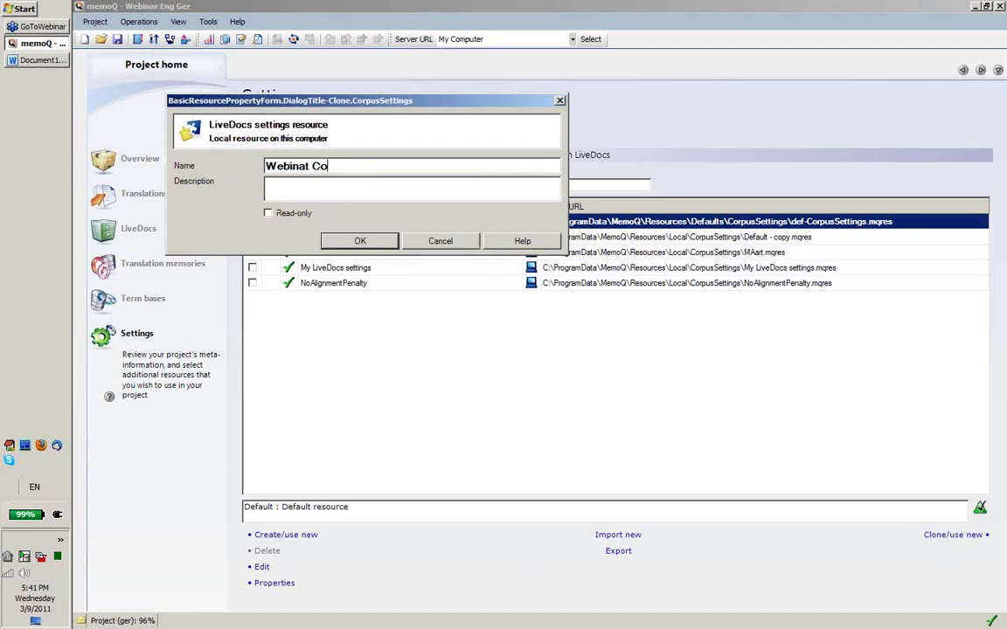
pyautogui.write('rpus Settings')
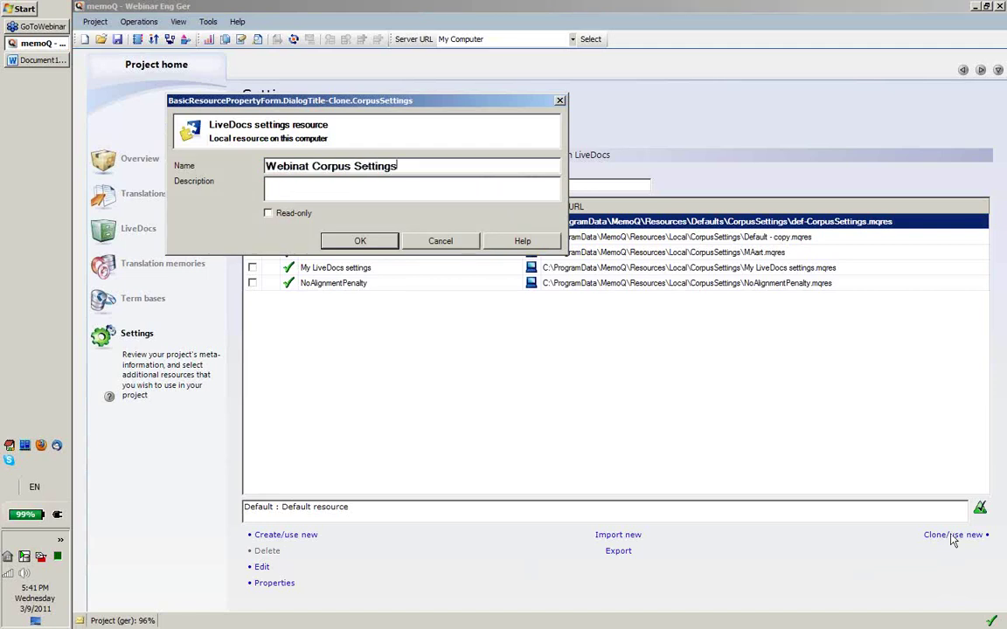
pyautogui.press('Return')
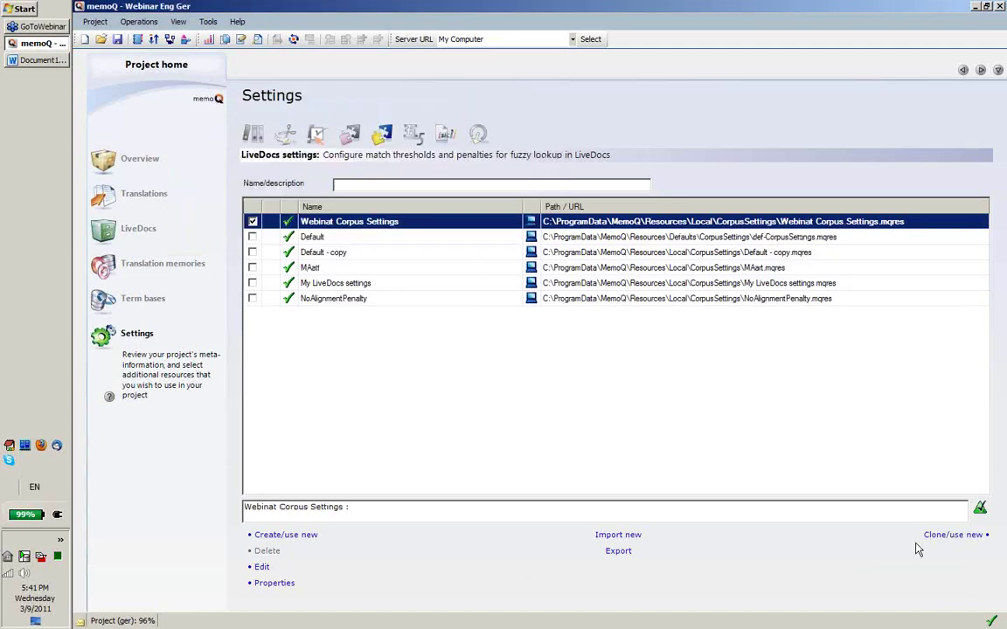
# - Open the Webinat Corpus Settings resource for editing
pyautogui.click(261, 567)
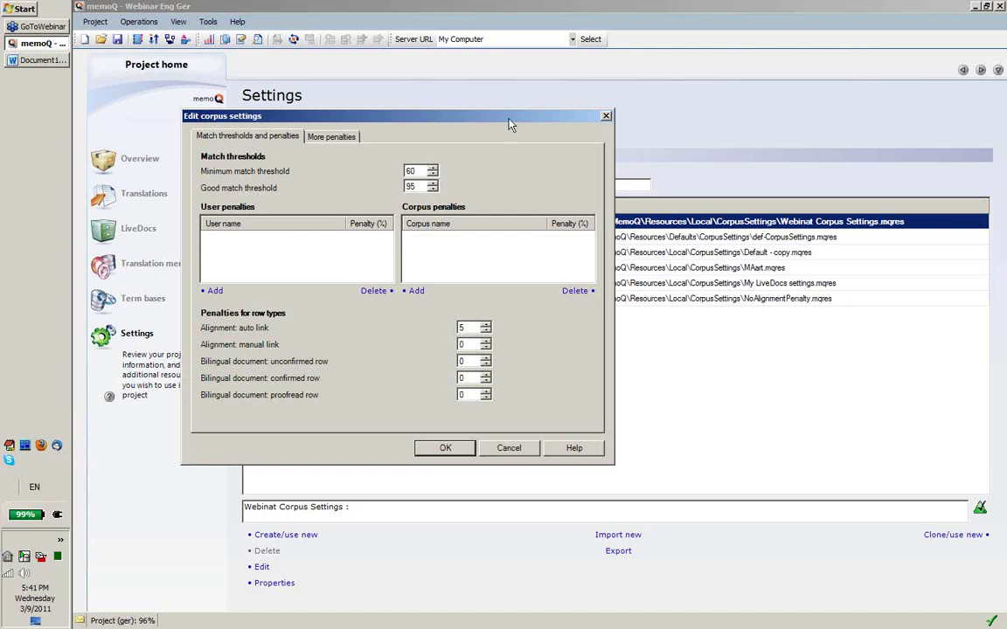
# - Add a 10% penalty for documents with the keyword "server" to Webinat Corpus Settings and save the settings
pyautogui.click(379, 167)
pyautogui.click(408, 186)
pyautogui.click(409, 187)
pyautogui.click(339, 138)
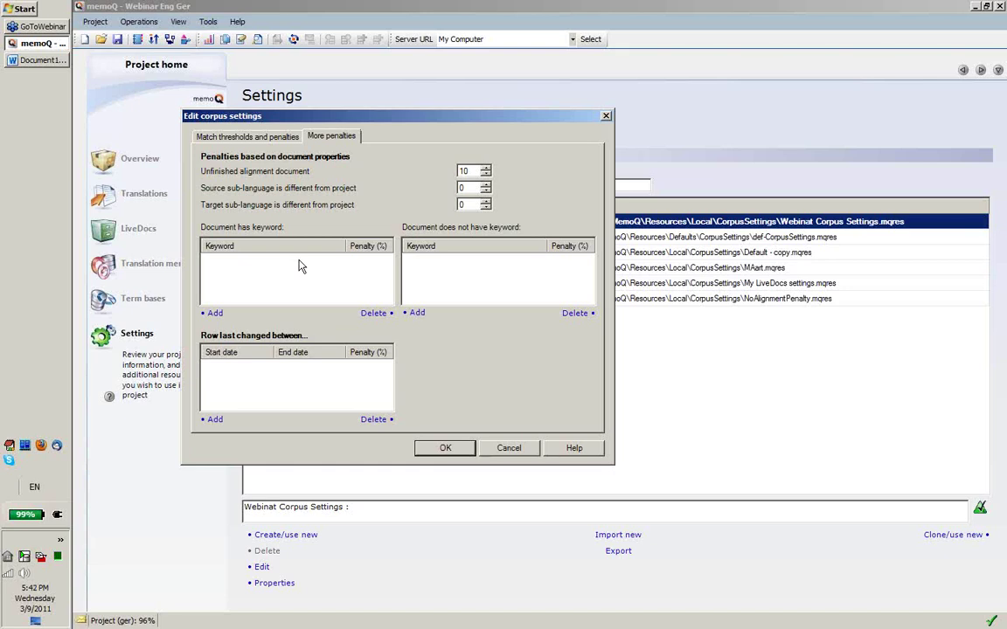
pyautogui.click(214, 314)
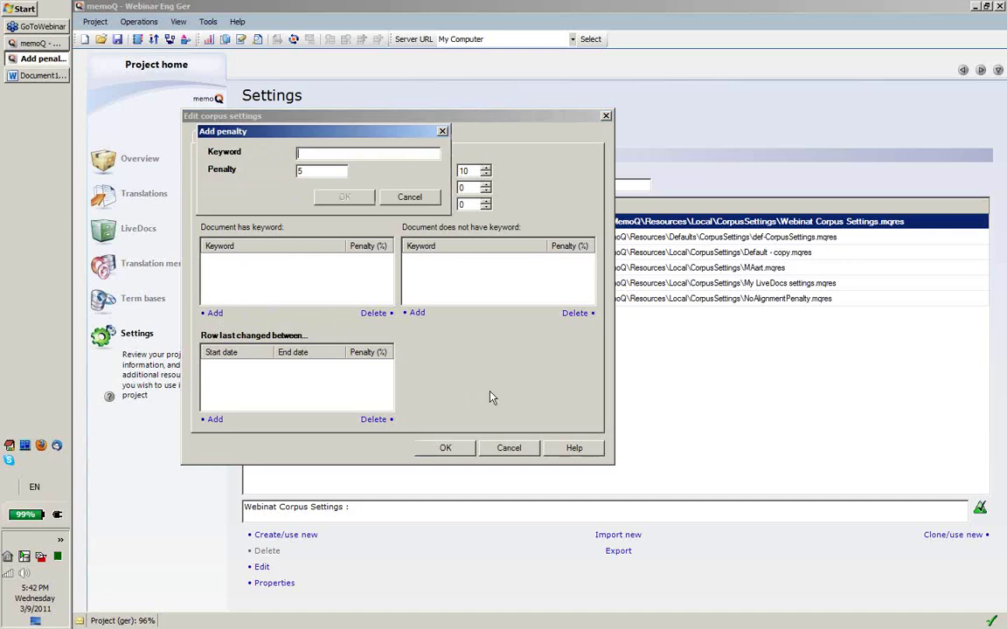
pyautogui.write('server')
pyautogui.press('Tab')
pyautogui.write('10')
pyautogui.click(346, 198)
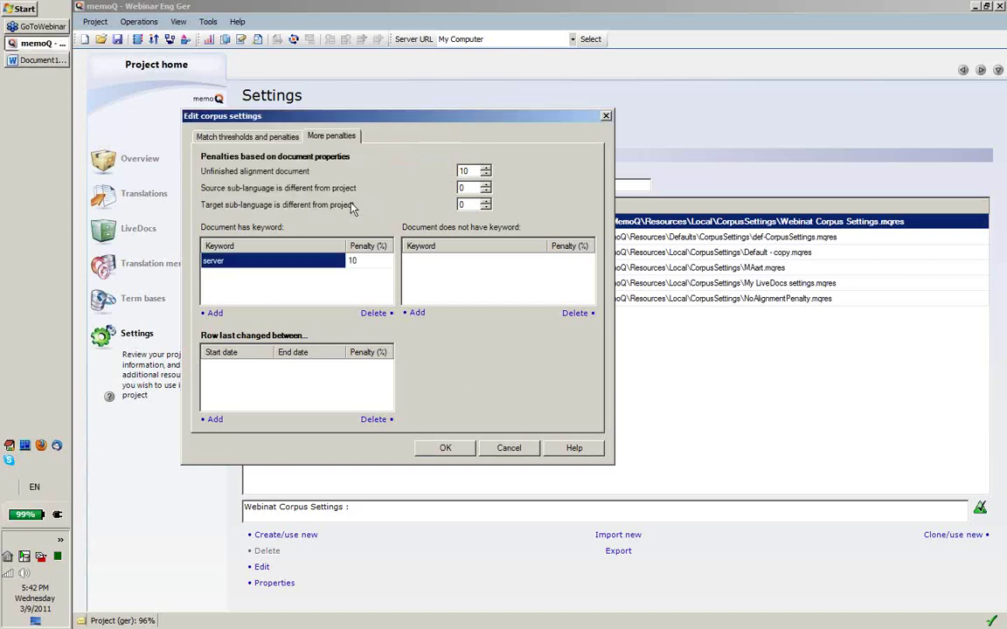
pyautogui.click(445, 449)
# - Open prep-IBM Power 575 from the project's translations, examine the corpus match details for segment 3, and close the document
pyautogui.click(166, 206)
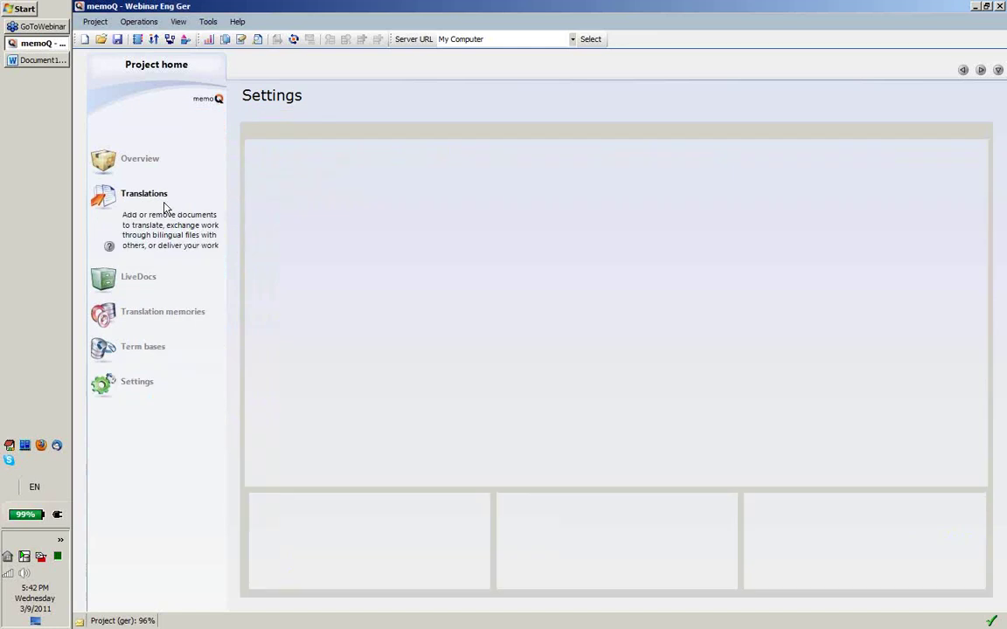
pyautogui.click(304, 184)
pyautogui.doubleClick(307, 190)
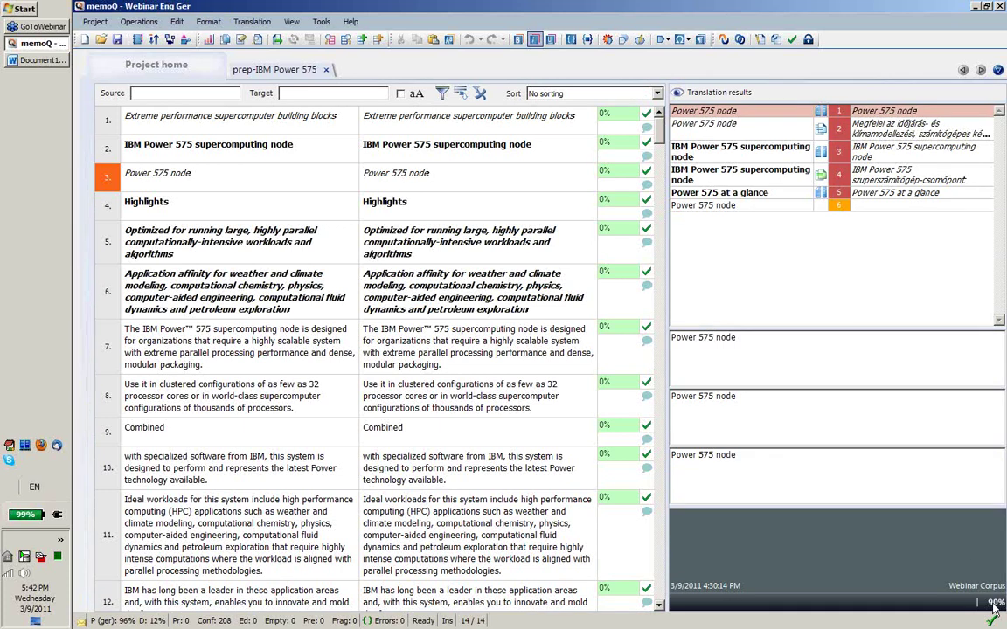
pyautogui.tripleClick(764, 402)
pyautogui.tripleClick(762, 347)
pyautogui.click(787, 367)
pyautogui.click(326, 70)
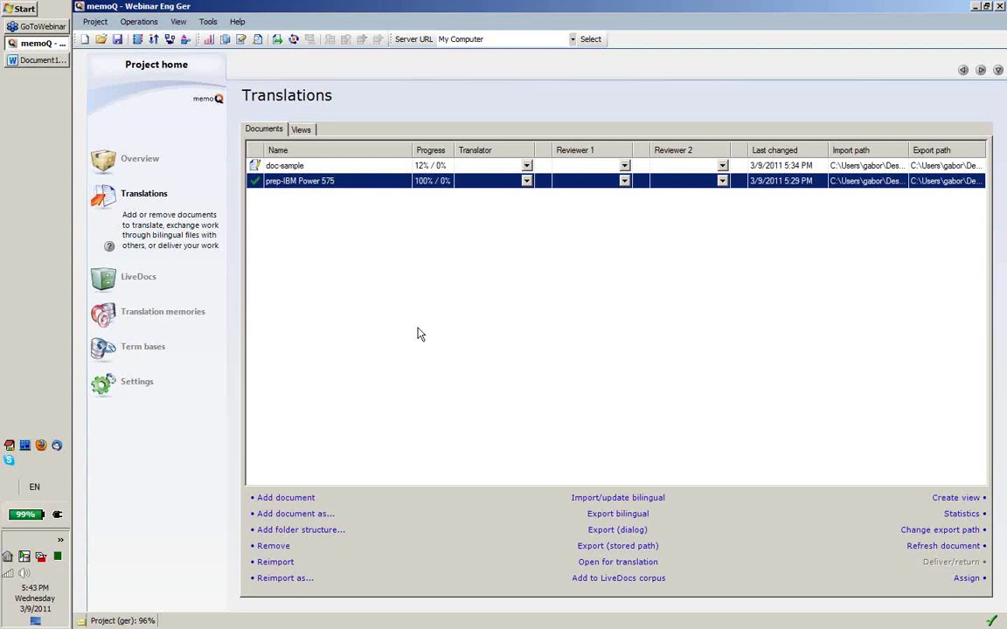
# - Review the Miscellaneous options for the environment and the default TM scheme without changing them
pyautogui.click(210, 22)
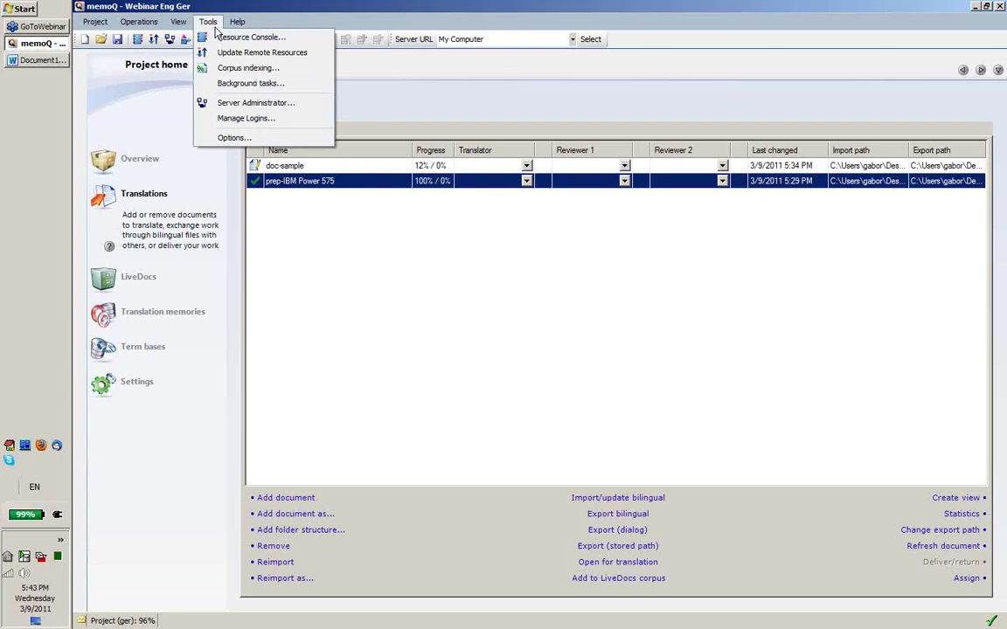
pyautogui.click(223, 135)
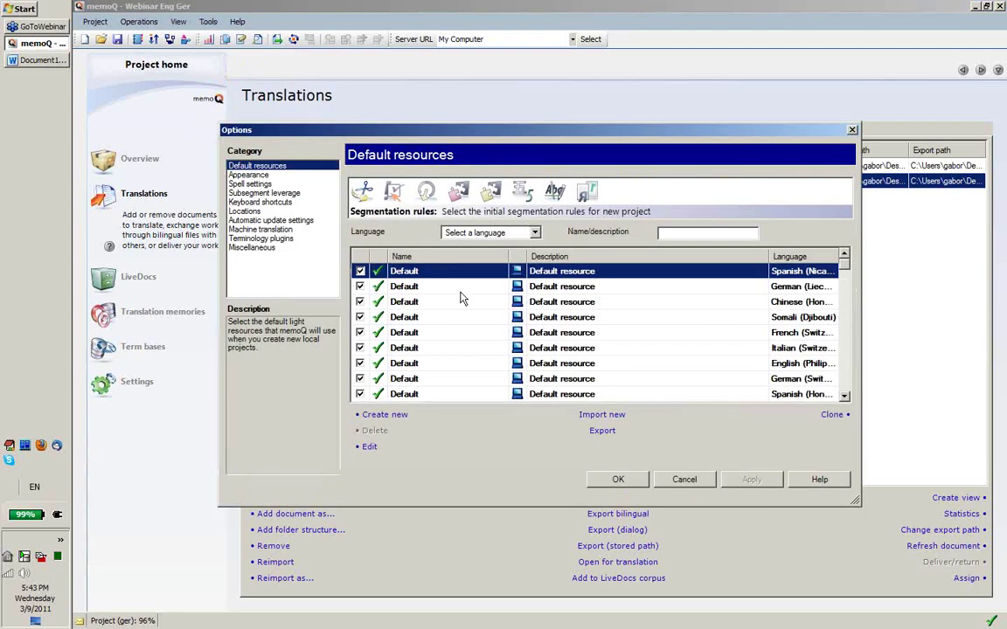
pyautogui.click(251, 247)
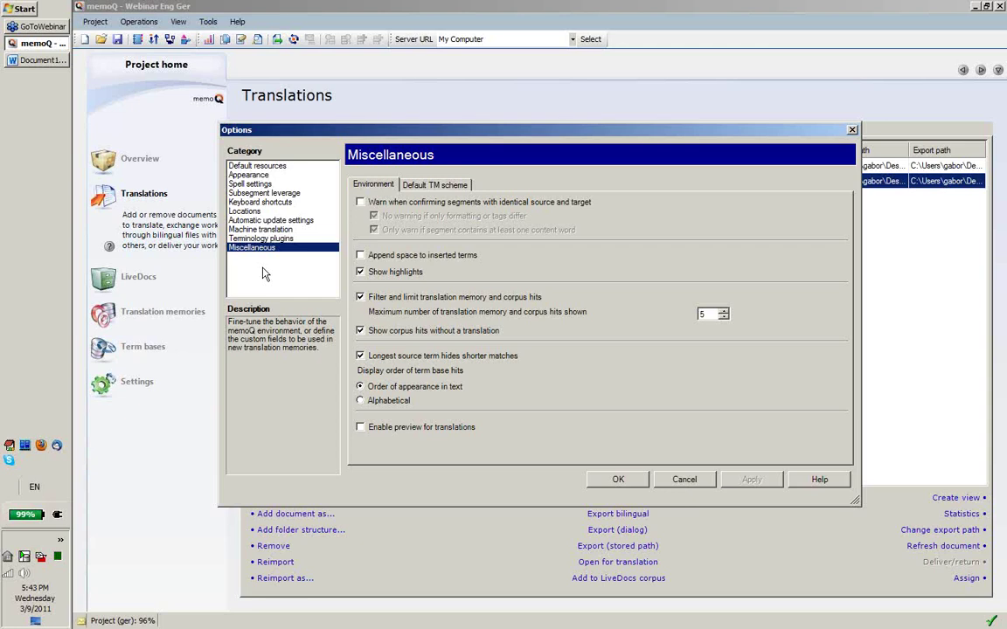
pyautogui.click(428, 186)
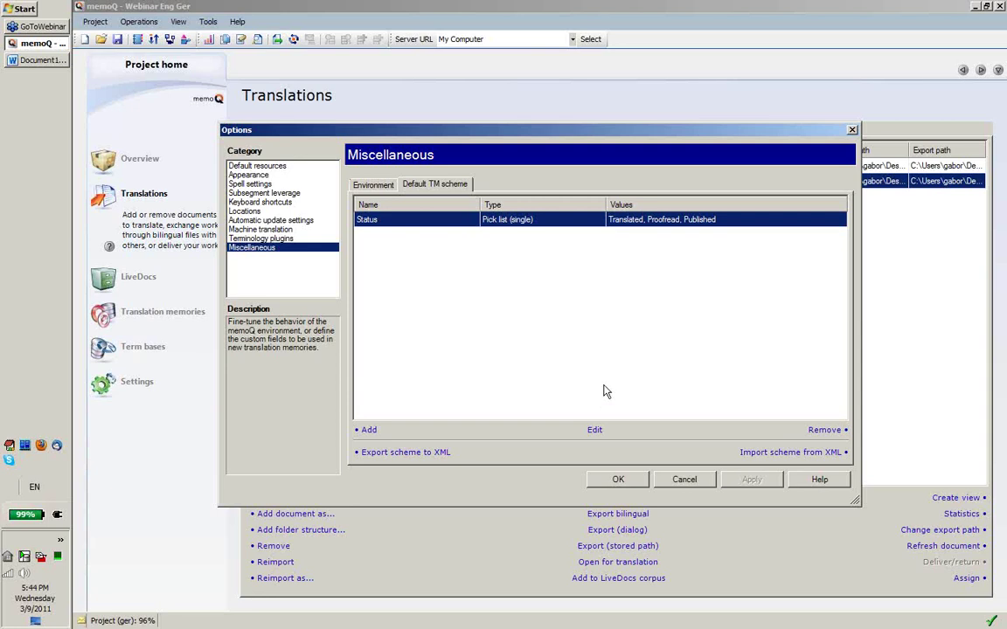
pyautogui.click(673, 482)
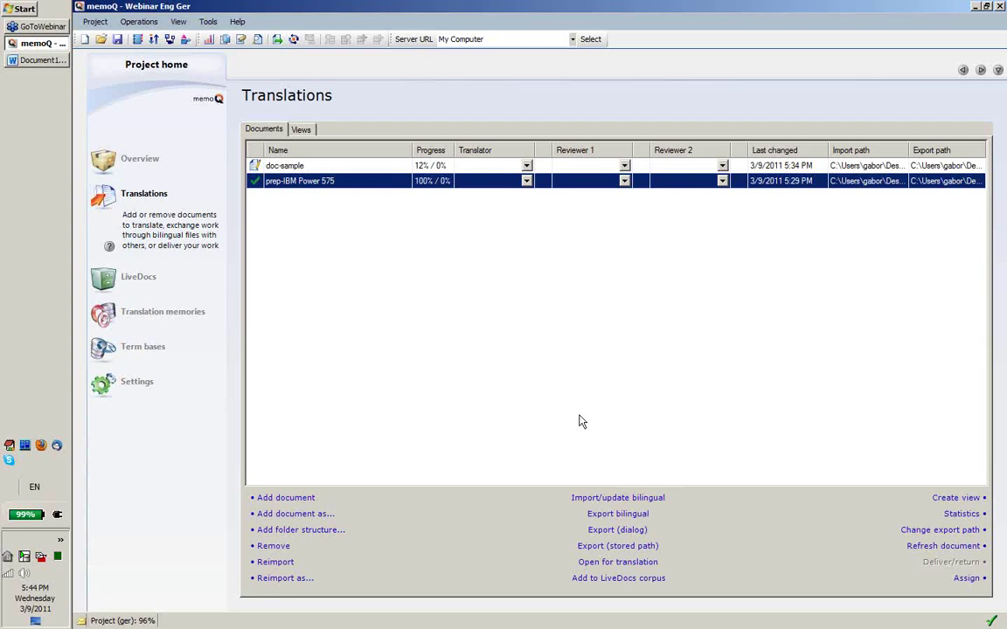
# - Review the translation memories, term bases and LiveDocs corpora available in the project and in the Resource console
pyautogui.click(162, 311)
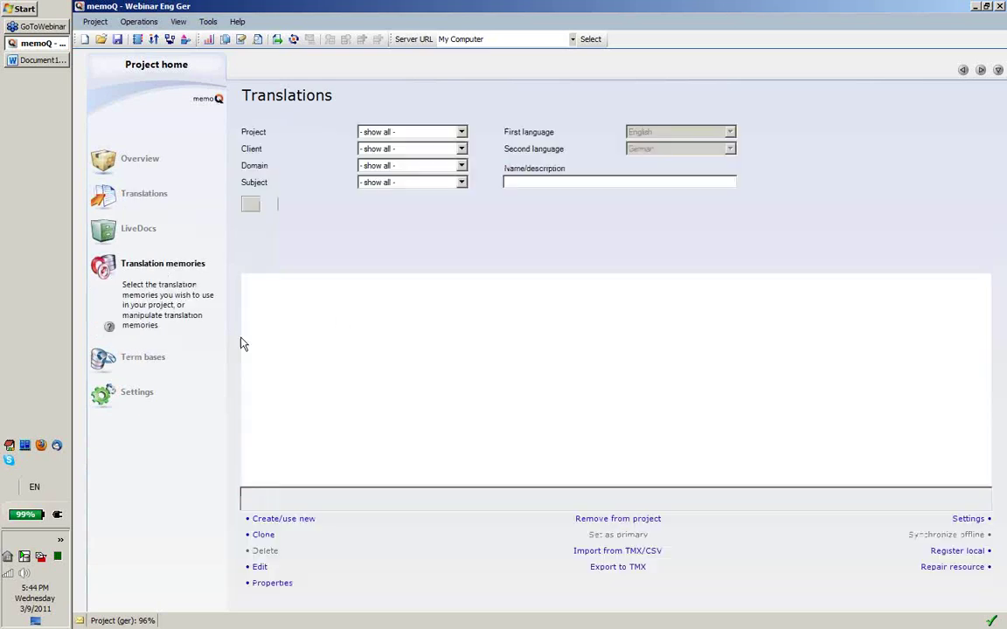
pyautogui.click(169, 238)
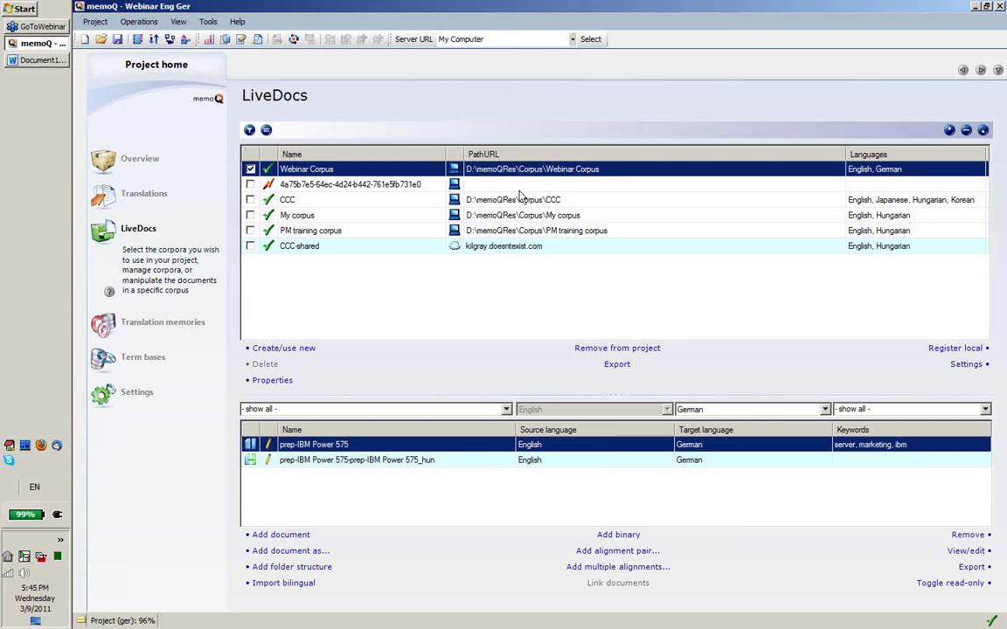
pyautogui.click(208, 24)
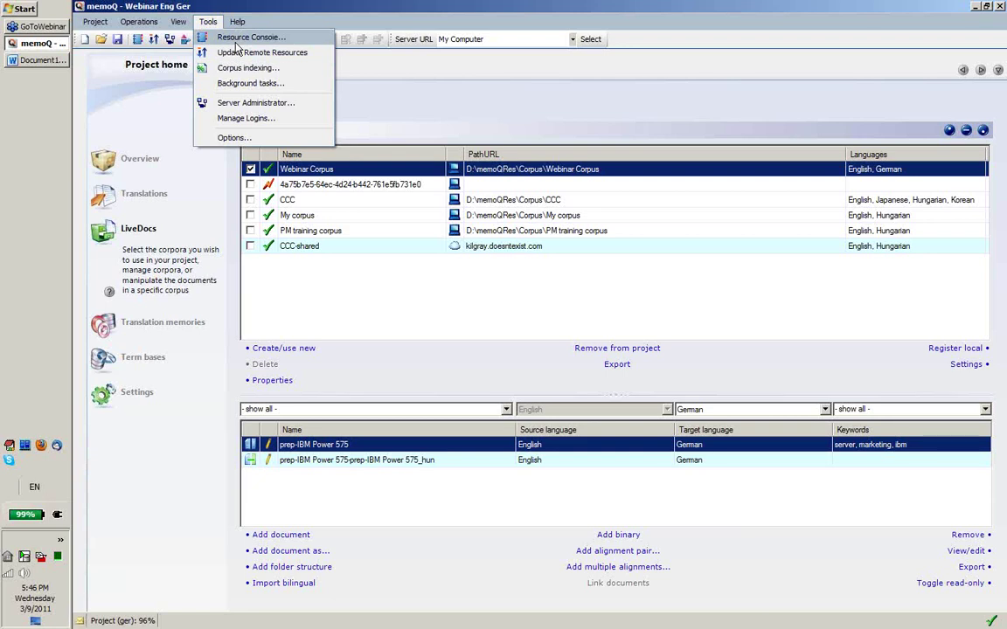
pyautogui.click(236, 39)
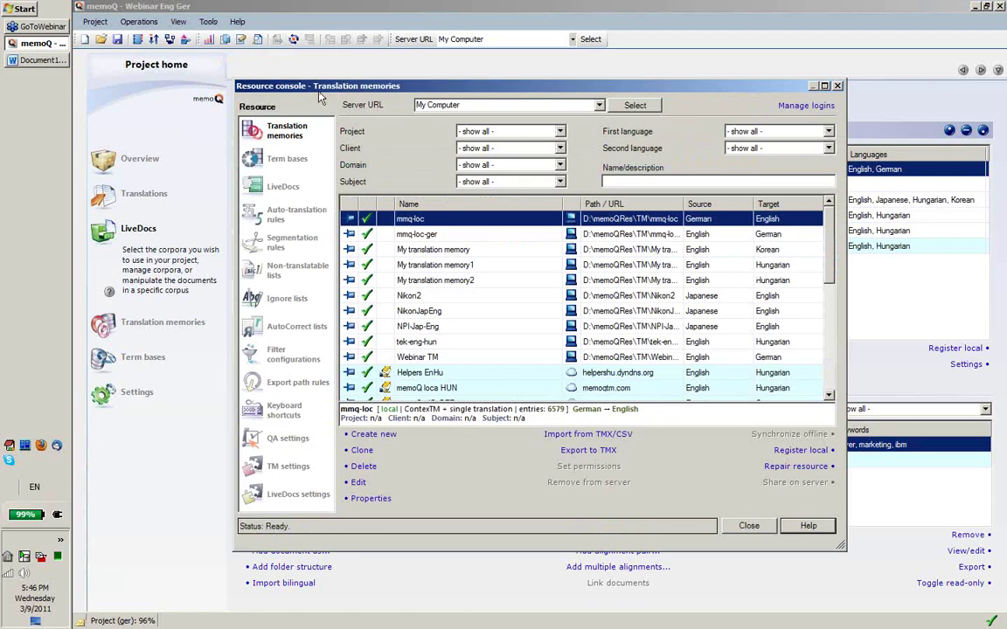
pyautogui.moveTo(320, 92); pyautogui.dragTo(285, 49)
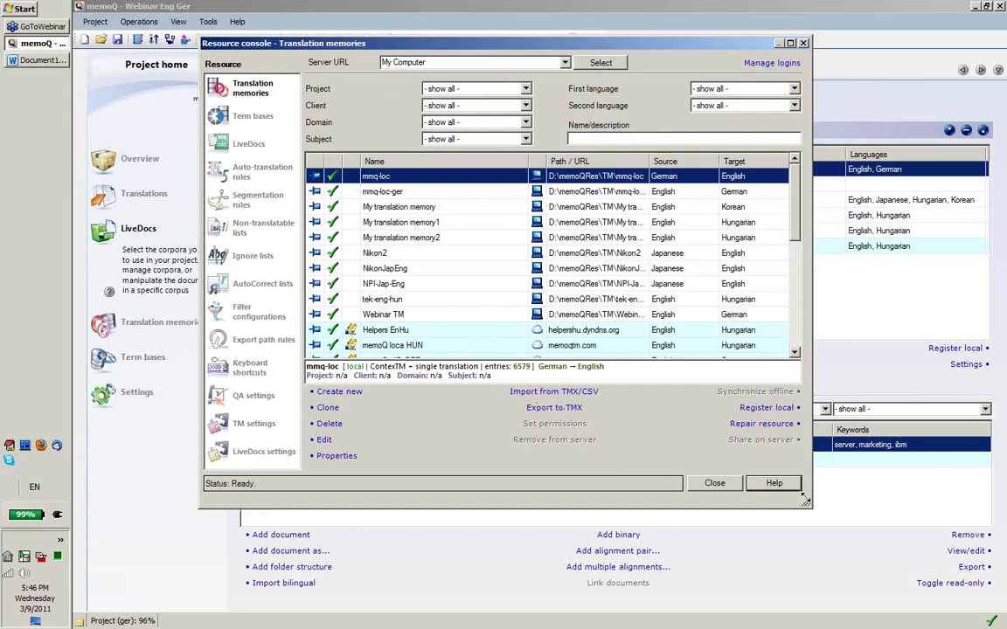
pyautogui.moveTo(806, 503); pyautogui.dragTo(860, 540)
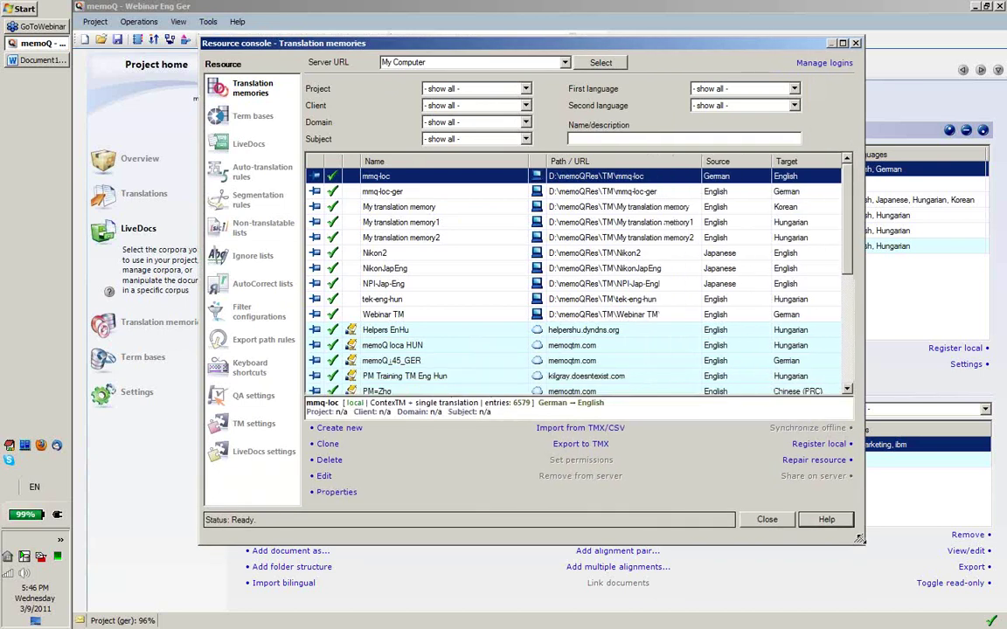
pyautogui.click(247, 120)
pyautogui.click(249, 146)
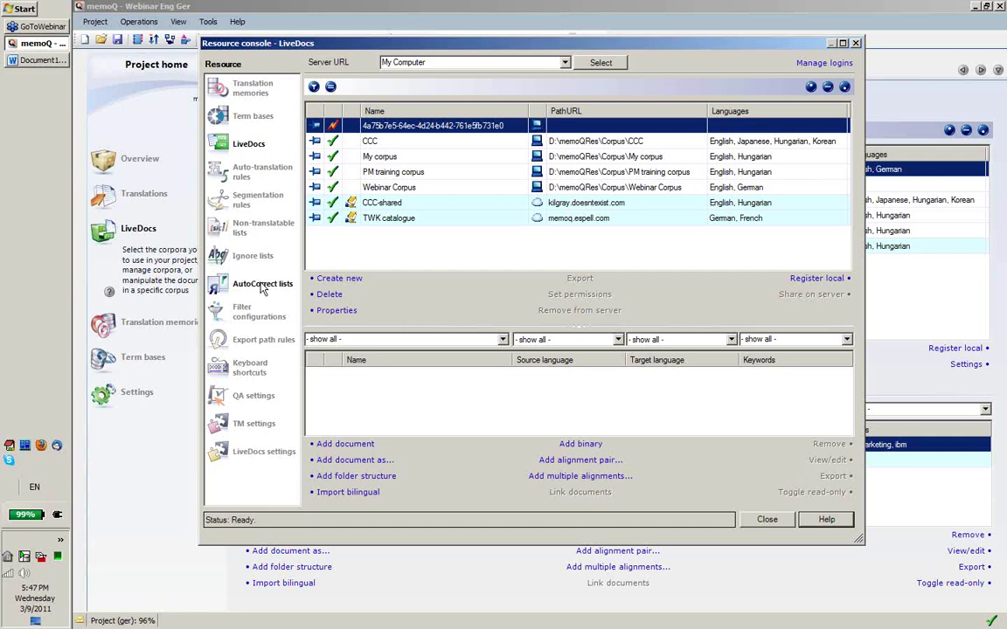
pyautogui.click(766, 519)
# - Reopen prep-IBM Power 575 and apply the spell setting that checks spelling while typing
pyautogui.click(103, 186)
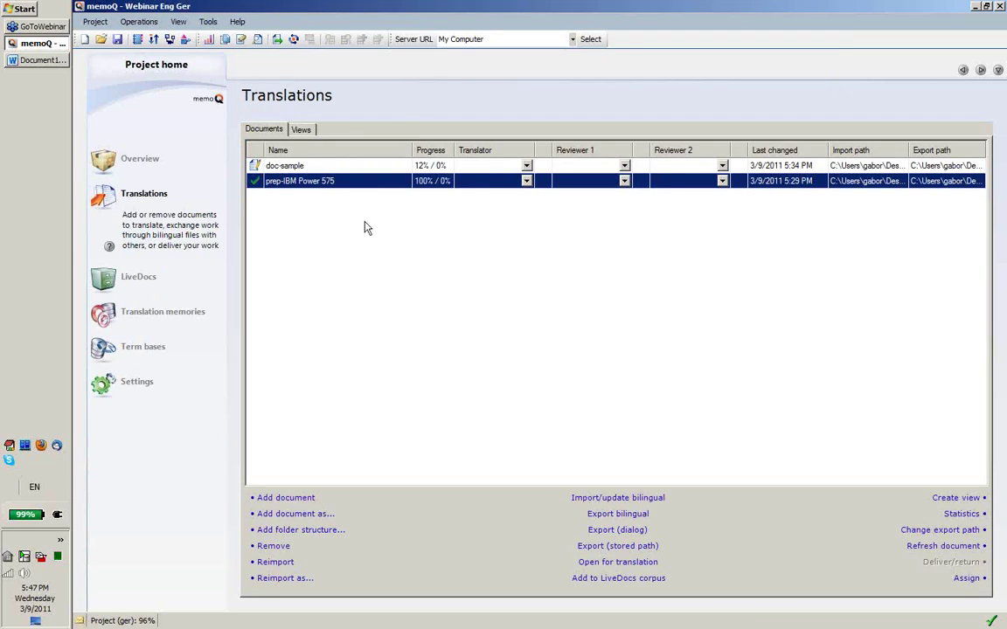
pyautogui.doubleClick(340, 183)
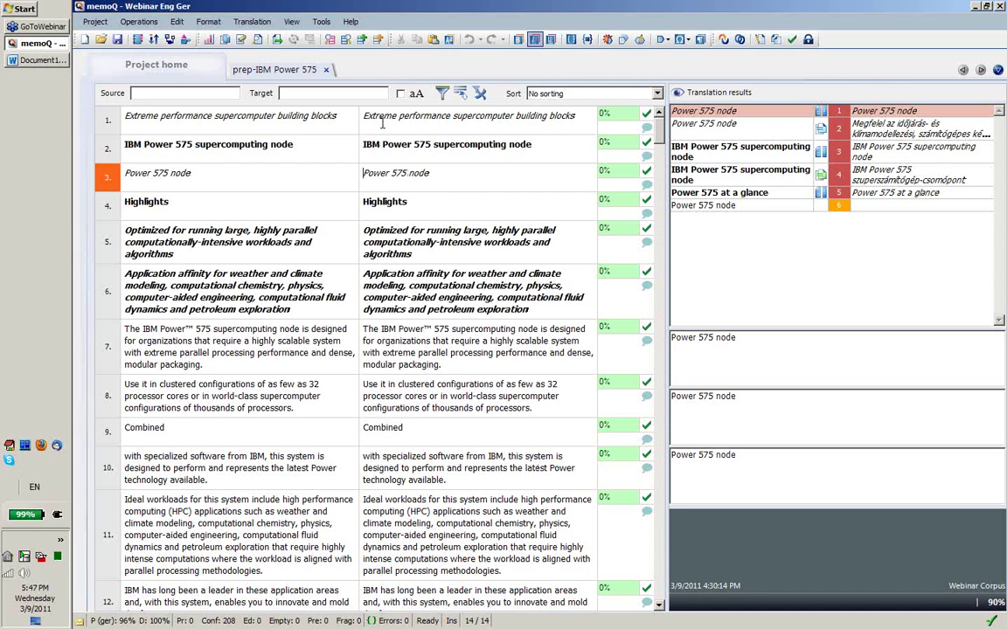
pyautogui.click(322, 21)
pyautogui.click(313, 129)
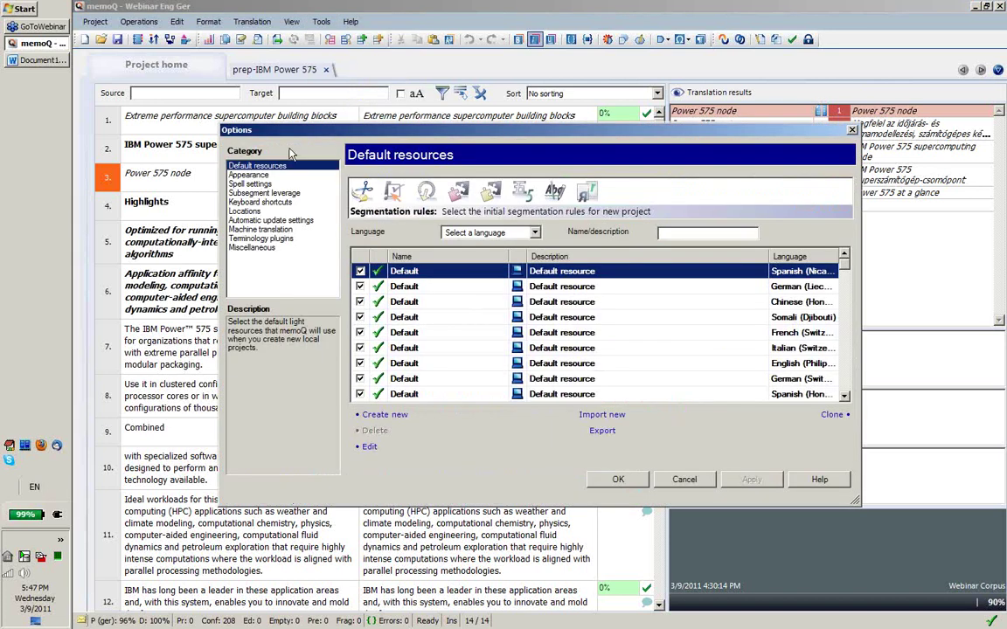
pyautogui.click(236, 184)
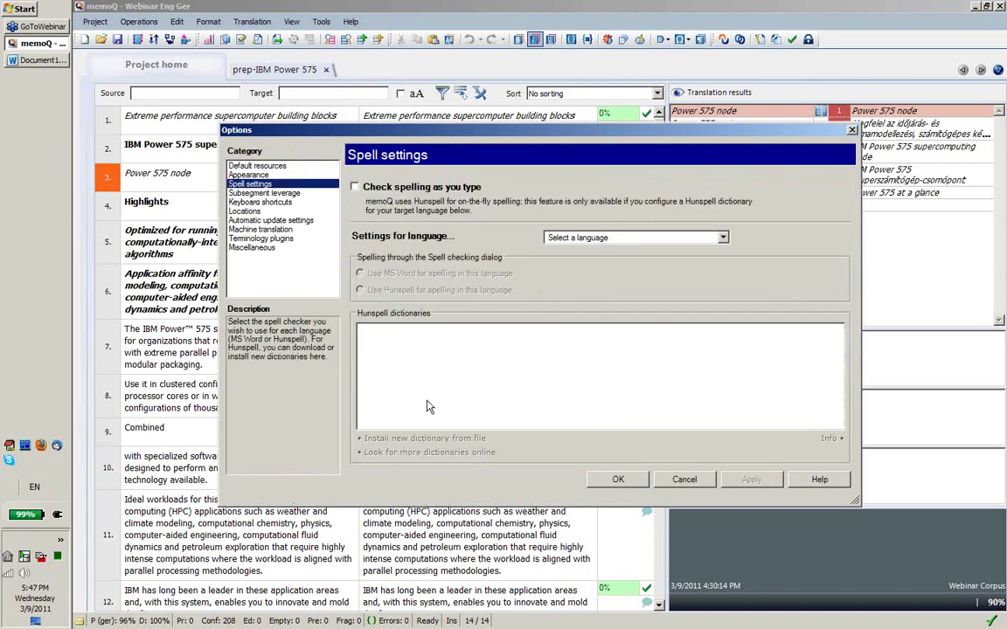
pyautogui.click(354, 186)
pyautogui.click(750, 481)
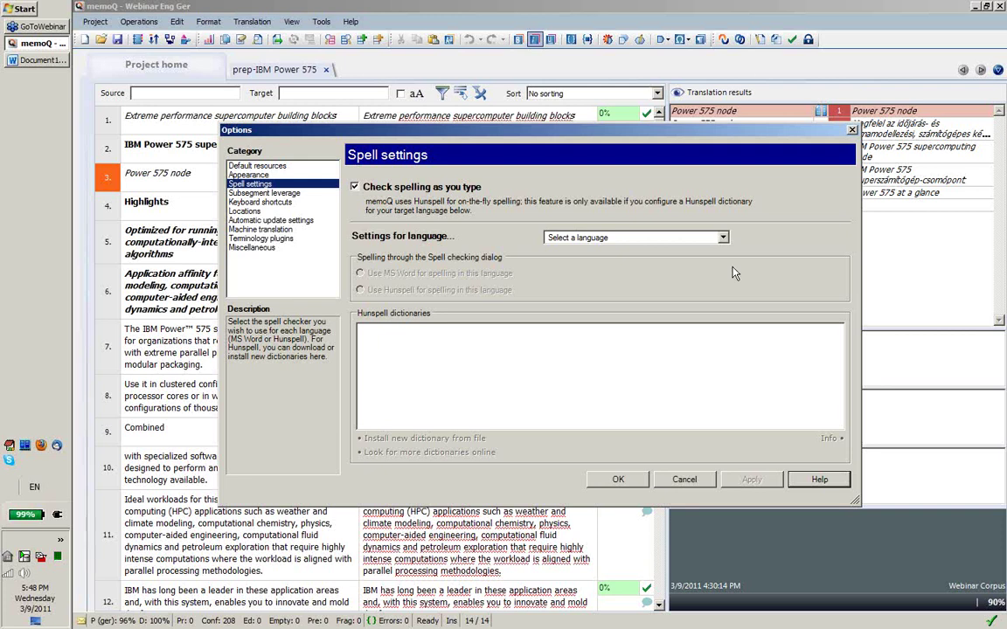
# - Display the spell checker and Hunspell dictionary settings for Lithuanian
pyautogui.click(723, 239)
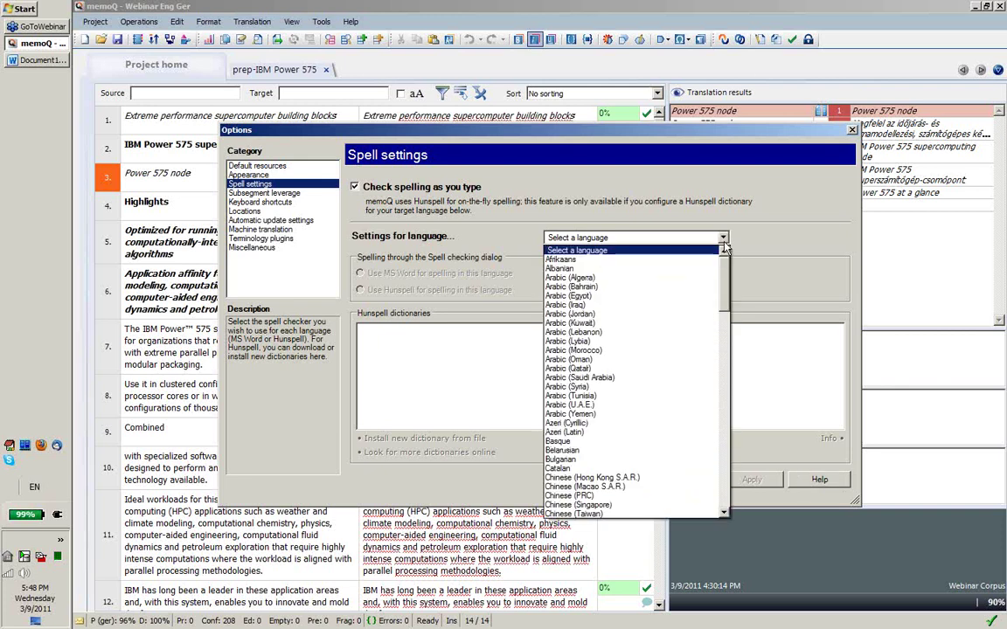
pyautogui.moveTo(726, 276); pyautogui.dragTo(726, 394)
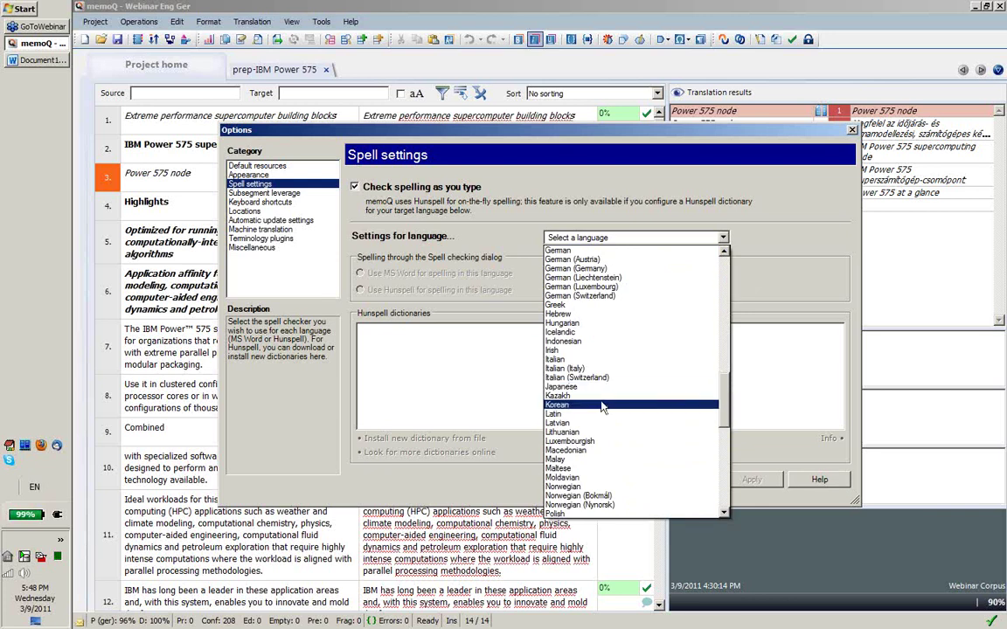
pyautogui.click(583, 433)
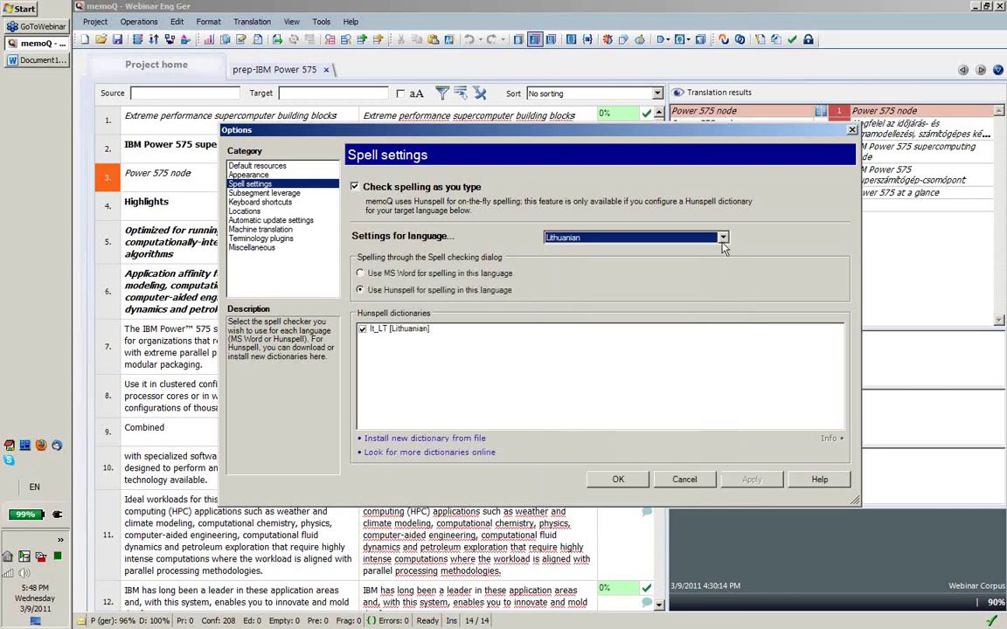
# - For Slovenian, download only the Hunspell dictionary sl_SI.zip from ftp.osuosl.org, enable it, and save the spell settings
pyautogui.click(651, 237)
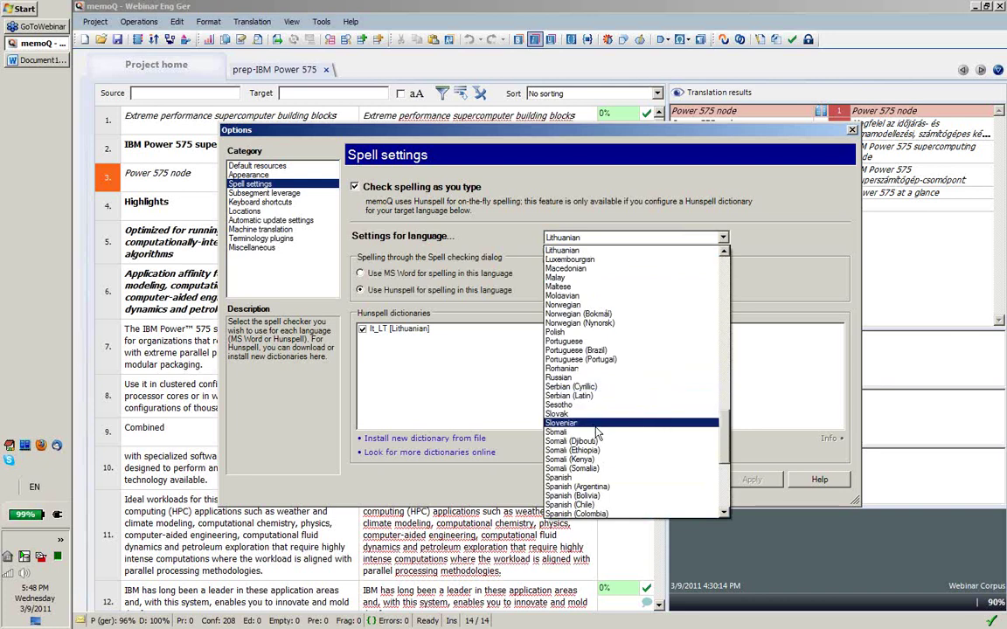
pyautogui.click(568, 423)
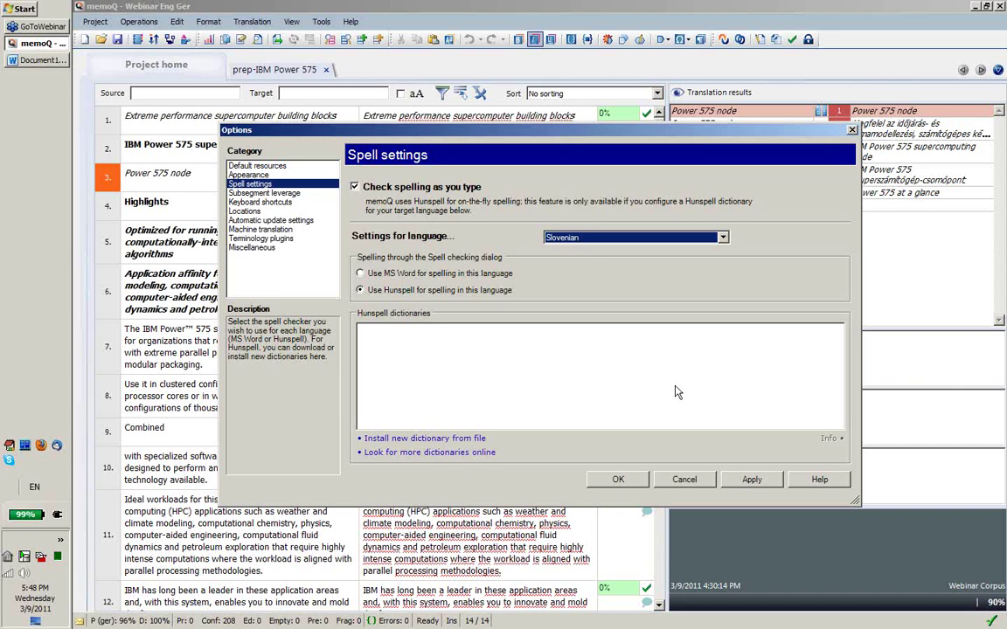
pyautogui.click(404, 453)
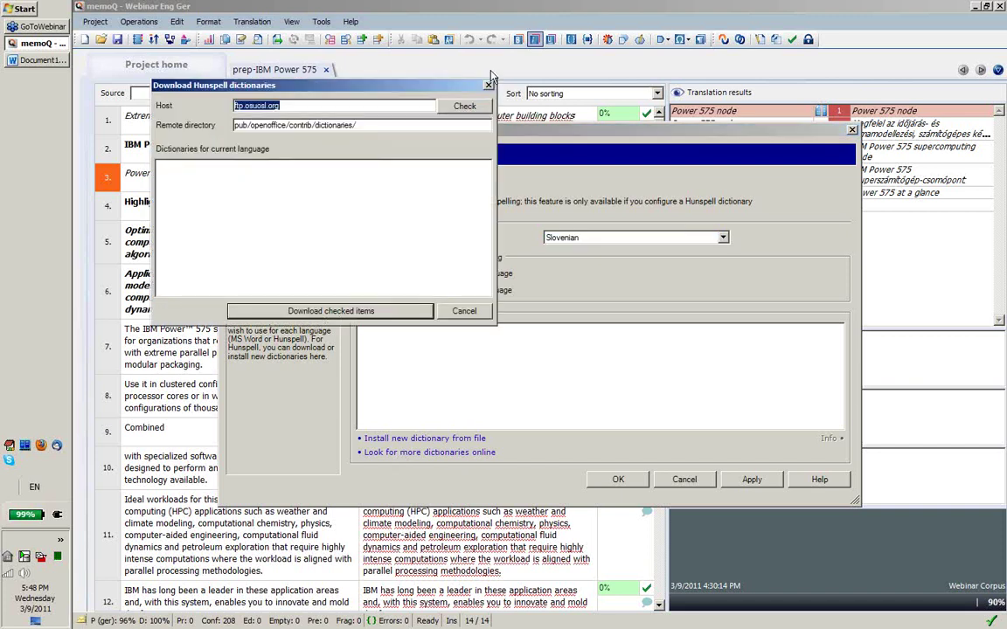
pyautogui.click(459, 109)
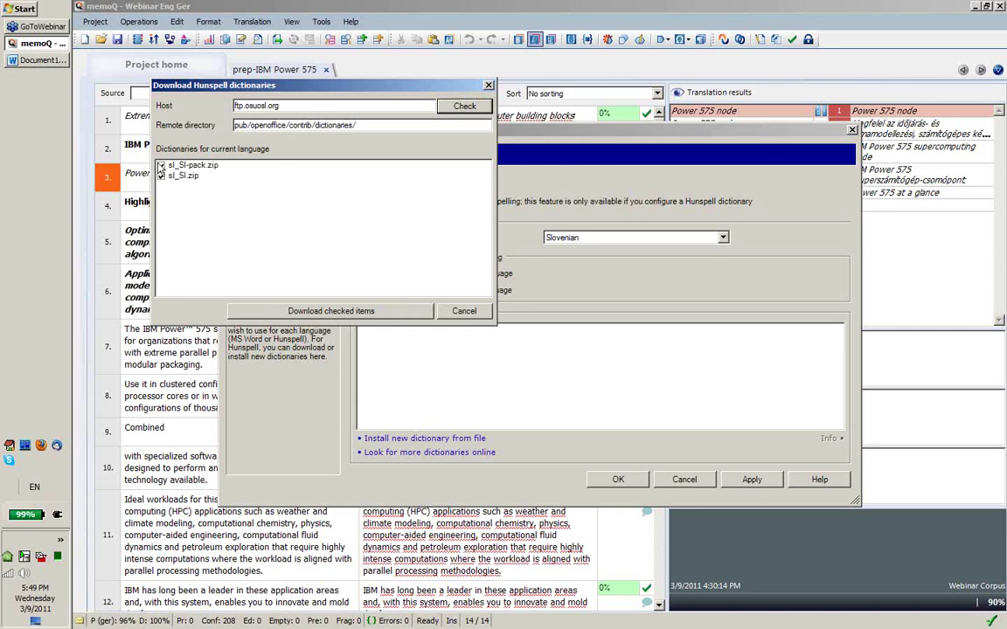
pyautogui.click(160, 165)
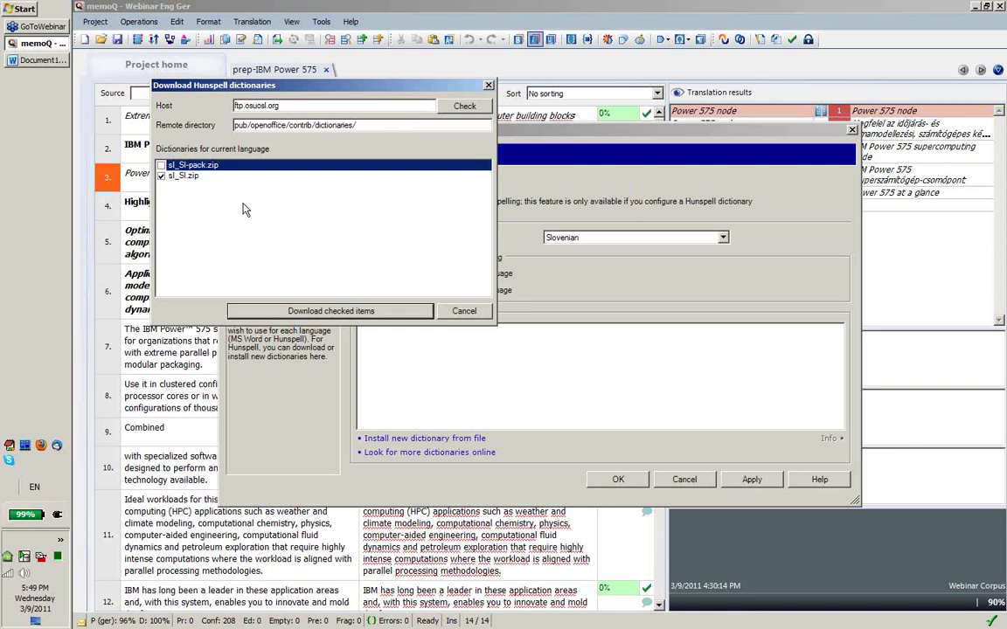
pyautogui.click(302, 311)
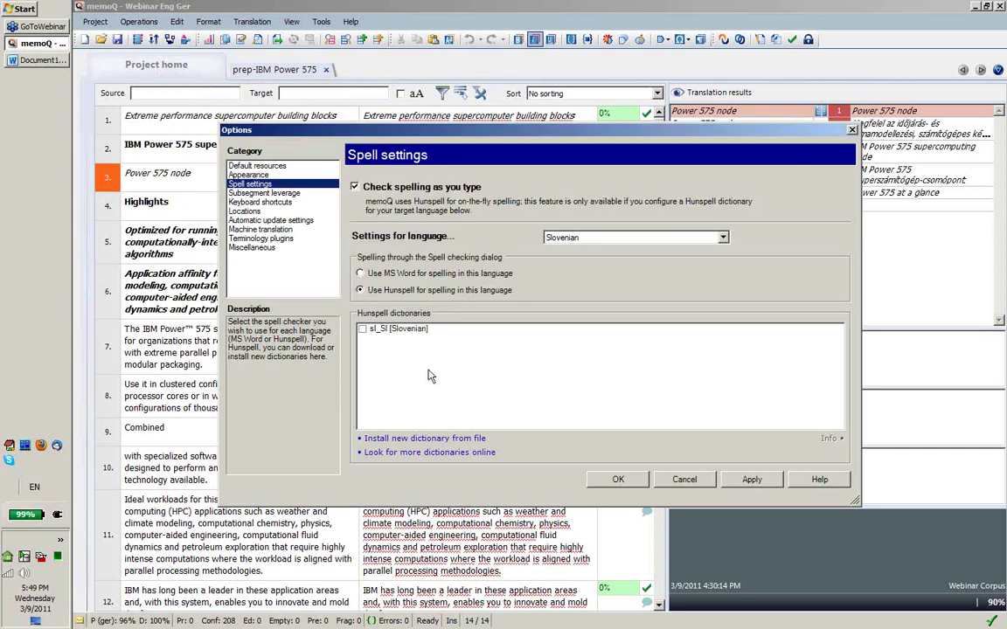
pyautogui.click(362, 329)
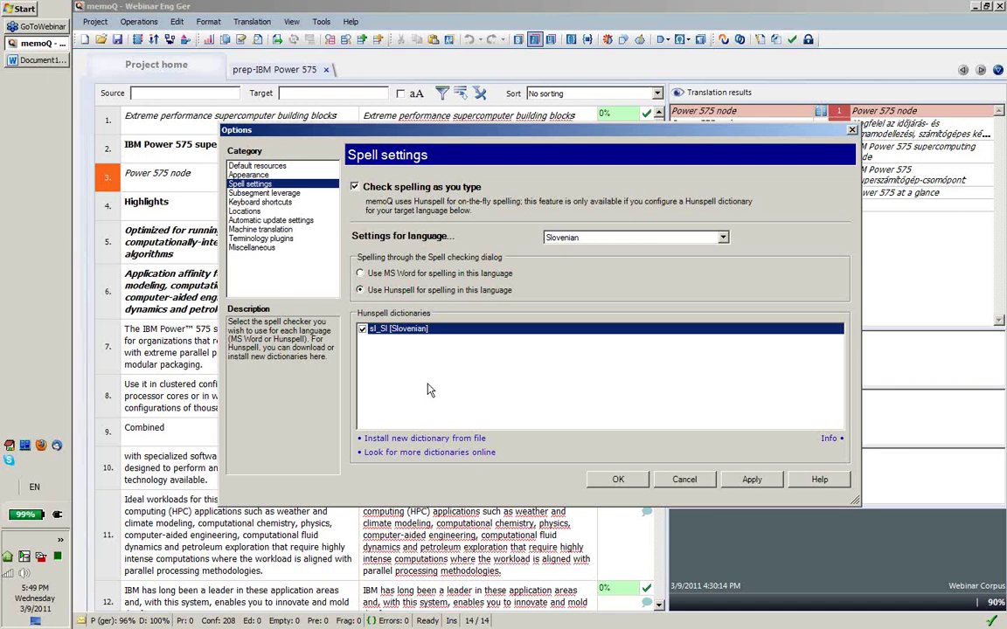
pyautogui.click(612, 479)
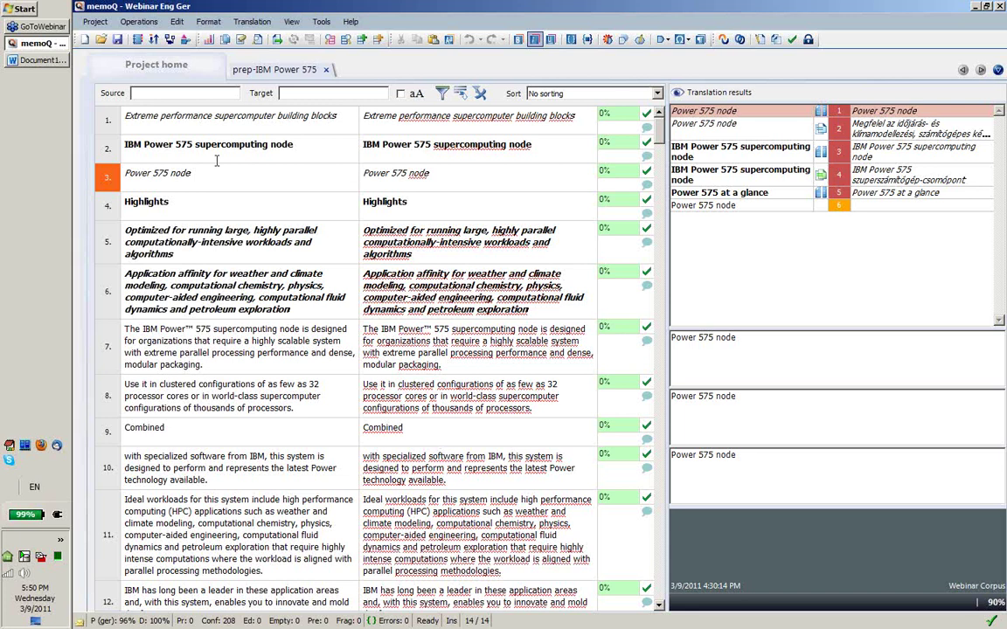
# - Start the spelling check on prep-IBM Power 575 and try to add the flagged word "node" to an ignore list
pyautogui.click(252, 21)
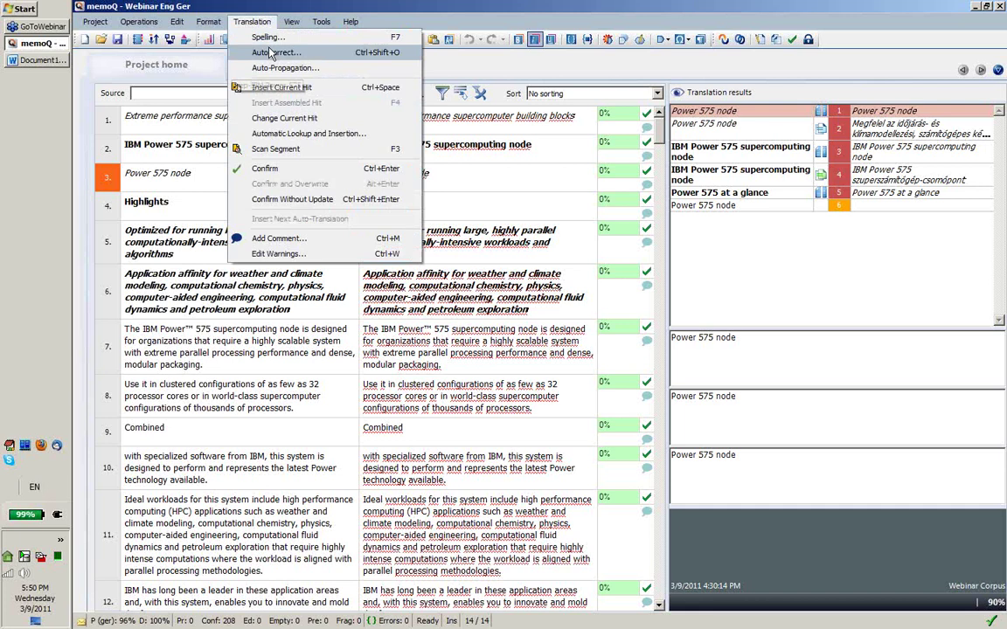
pyautogui.click(270, 39)
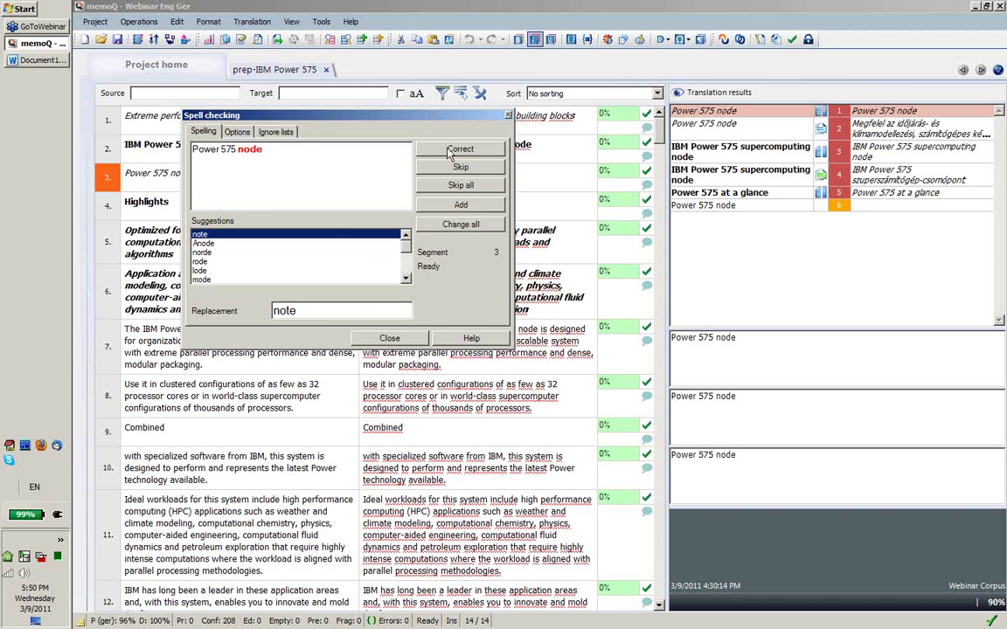
pyautogui.doubleClick(303, 311)
pyautogui.click(303, 310)
pyautogui.click(434, 208)
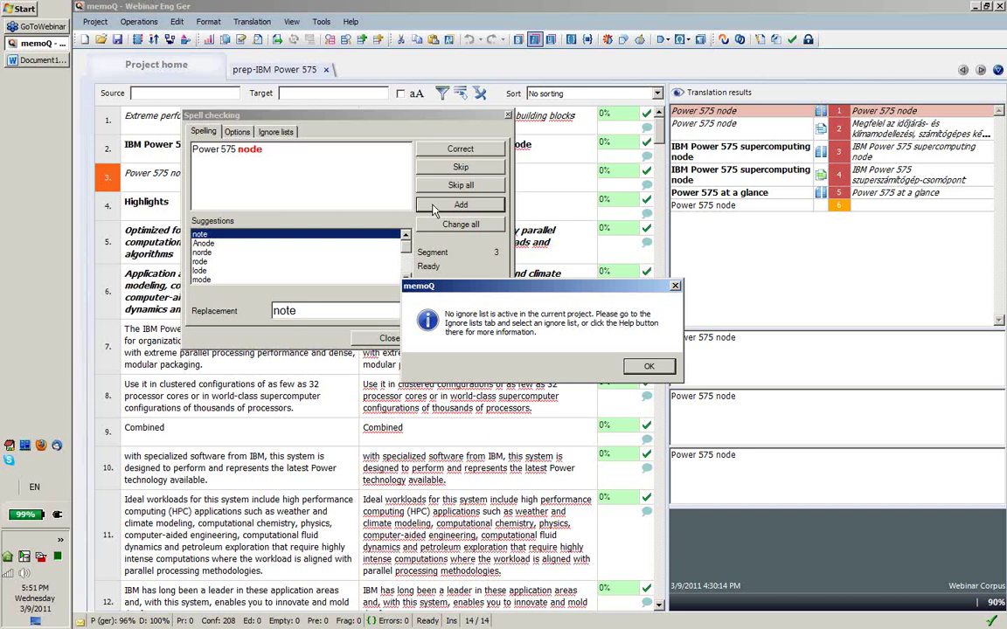
pyautogui.click(648, 366)
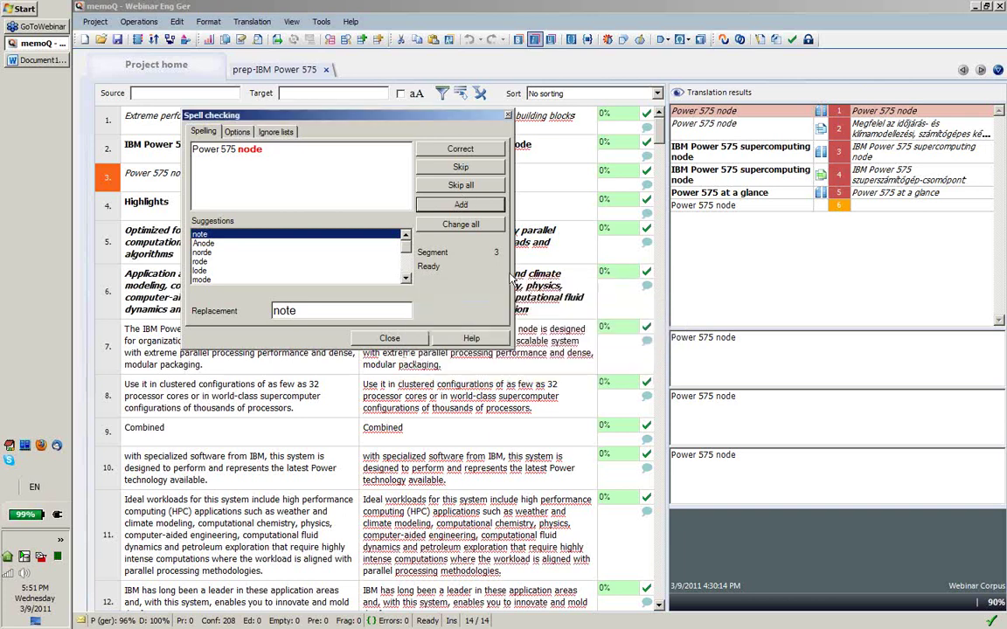
# - Create a local German ignore list named Webinar Ignore List for the project
pyautogui.click(277, 132)
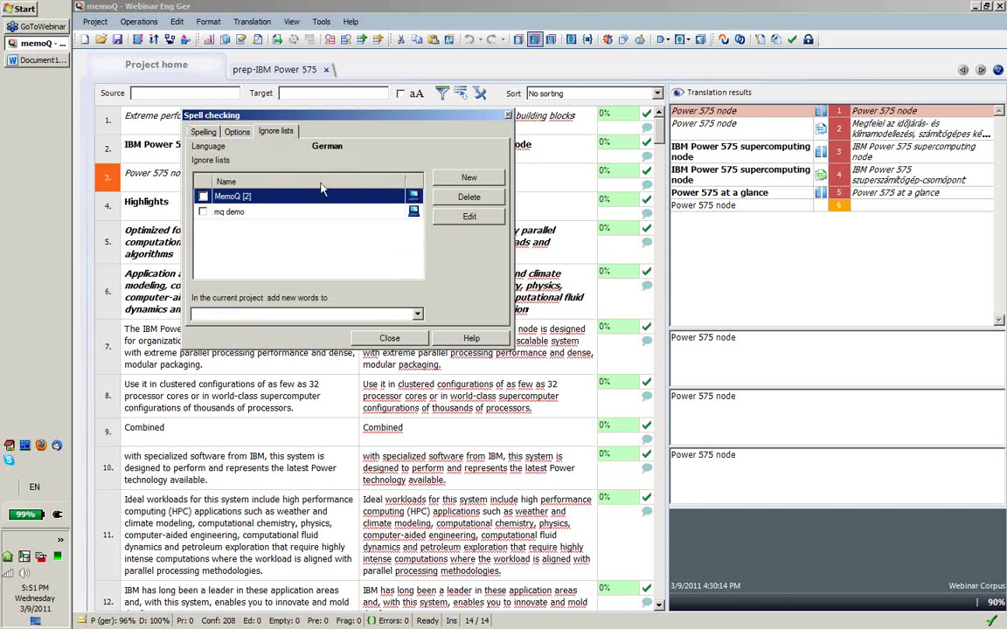
pyautogui.click(467, 179)
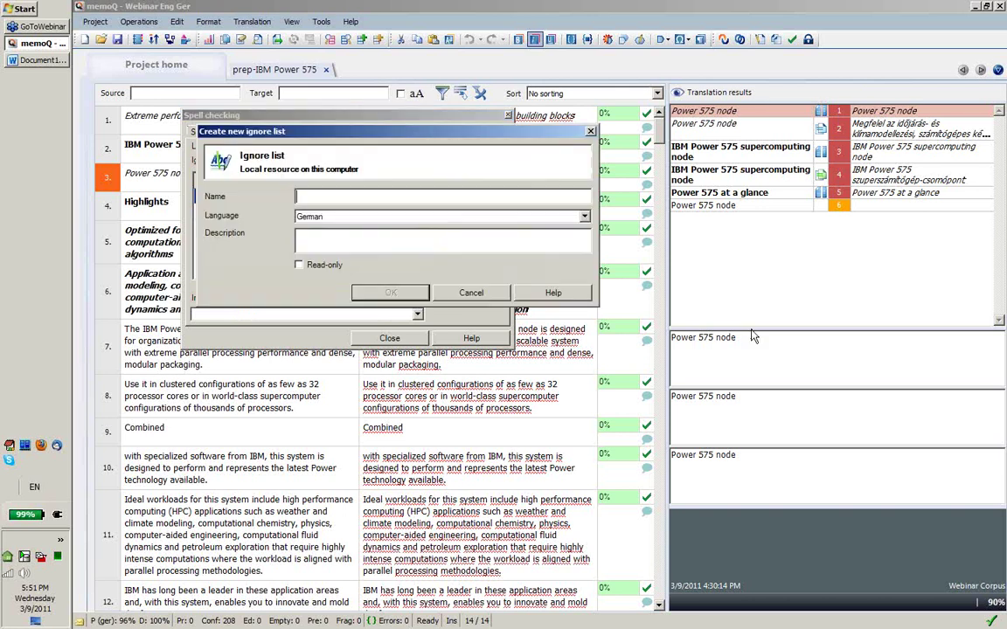
pyautogui.write('Webinar Ingol')
pyautogui.press('BackSpace')
pyautogui.press('BackSpace')
pyautogui.press('BackSpace')
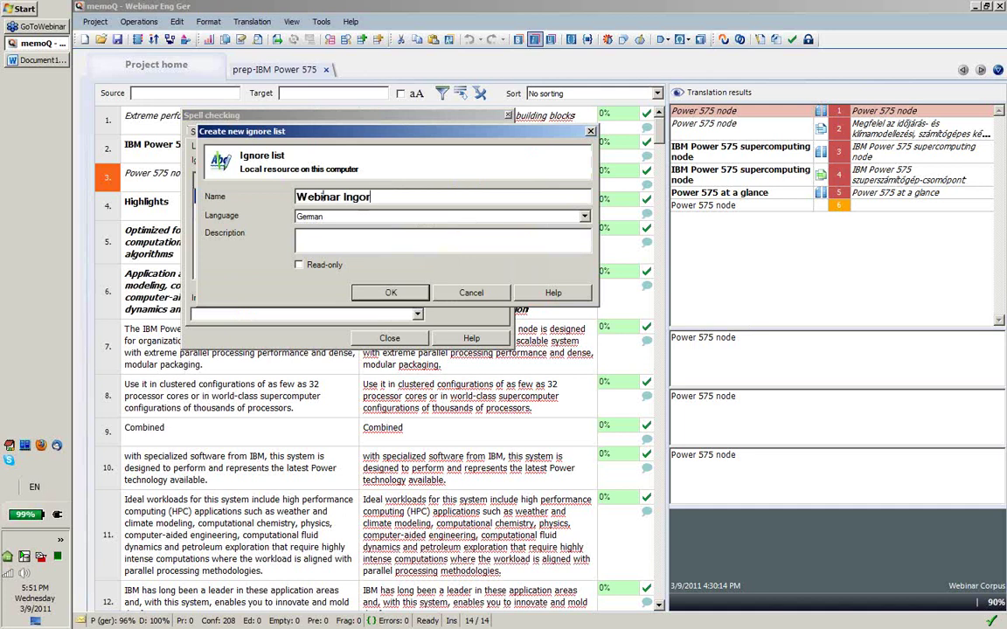
pyautogui.press('BackSpace')
pyautogui.write('gnore L')
pyautogui.press('BackSpace')
pyautogui.write('Listr')
pyautogui.press('BackSpace')
pyautogui.click(415, 297)
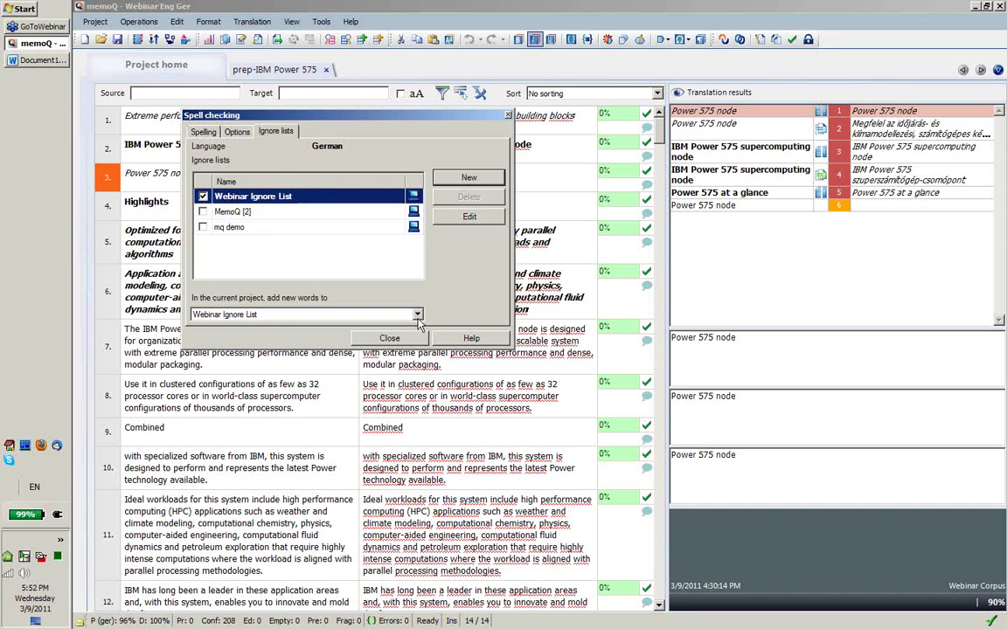
# - Direct new words to Webinar Ignore List, add "node", "Optimized", "for" and "running", and close the spelling check and the document
pyautogui.click(417, 320)
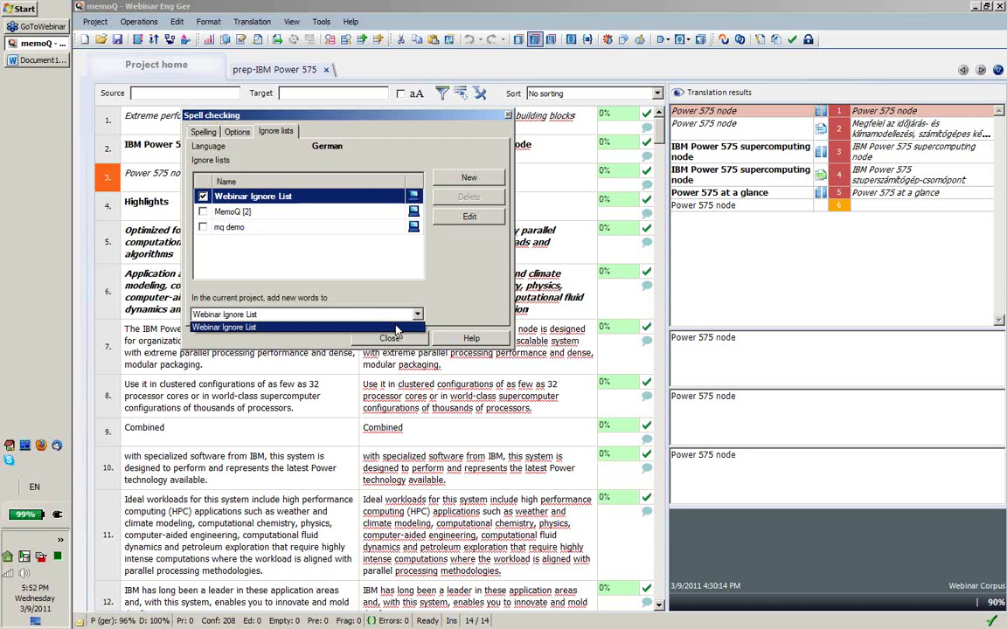
pyautogui.click(395, 327)
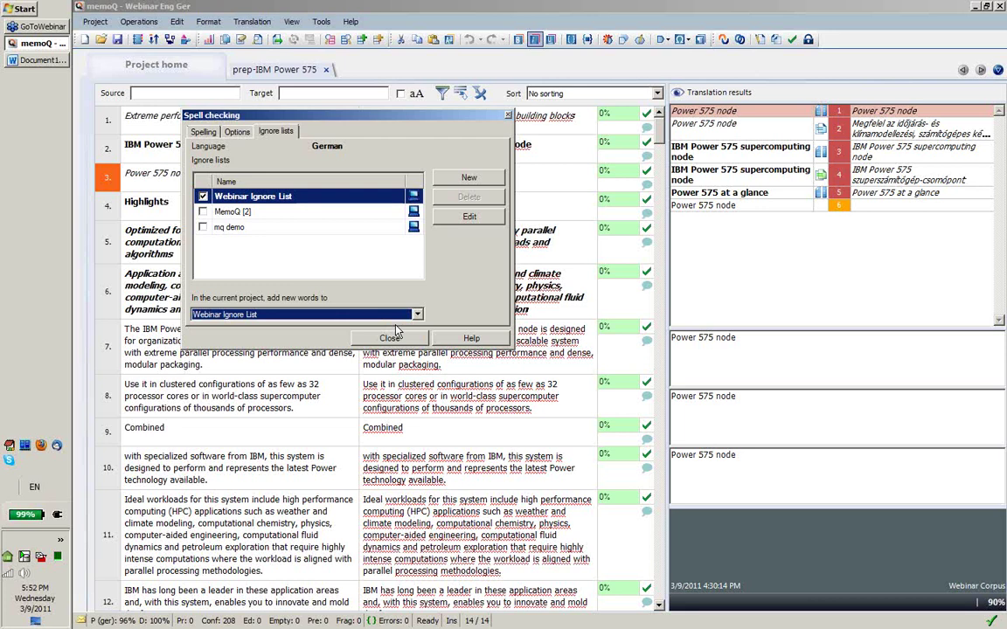
pyautogui.click(197, 131)
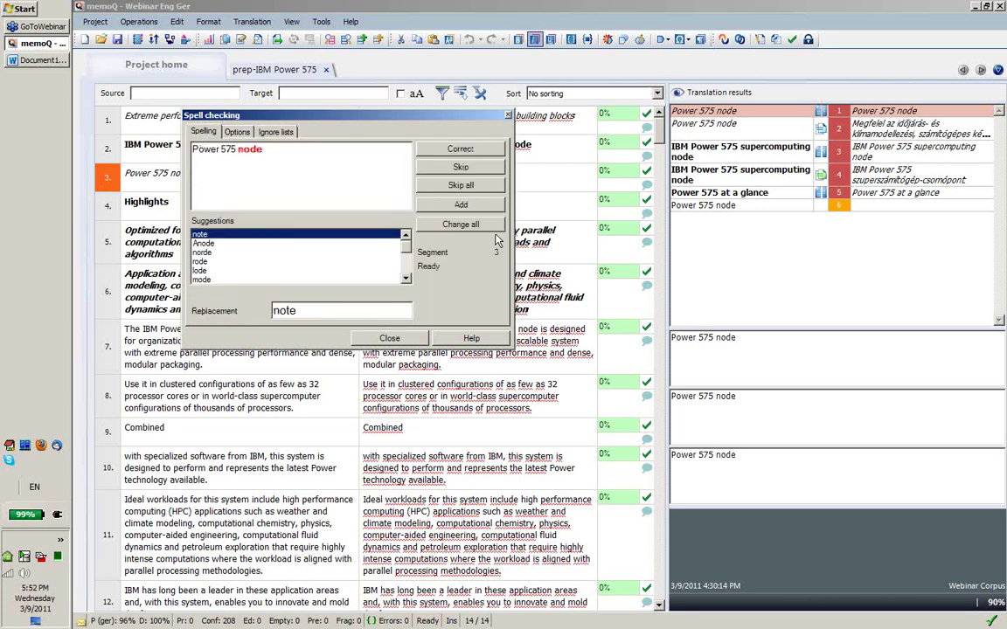
pyautogui.click(461, 206)
pyautogui.click(462, 207)
pyautogui.click(461, 206)
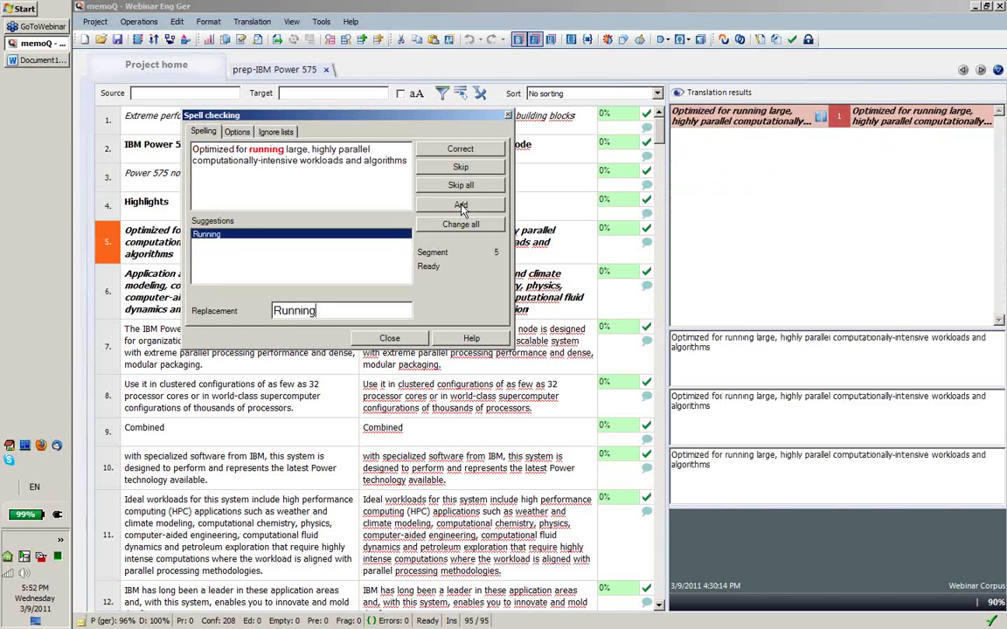
pyautogui.click(462, 206)
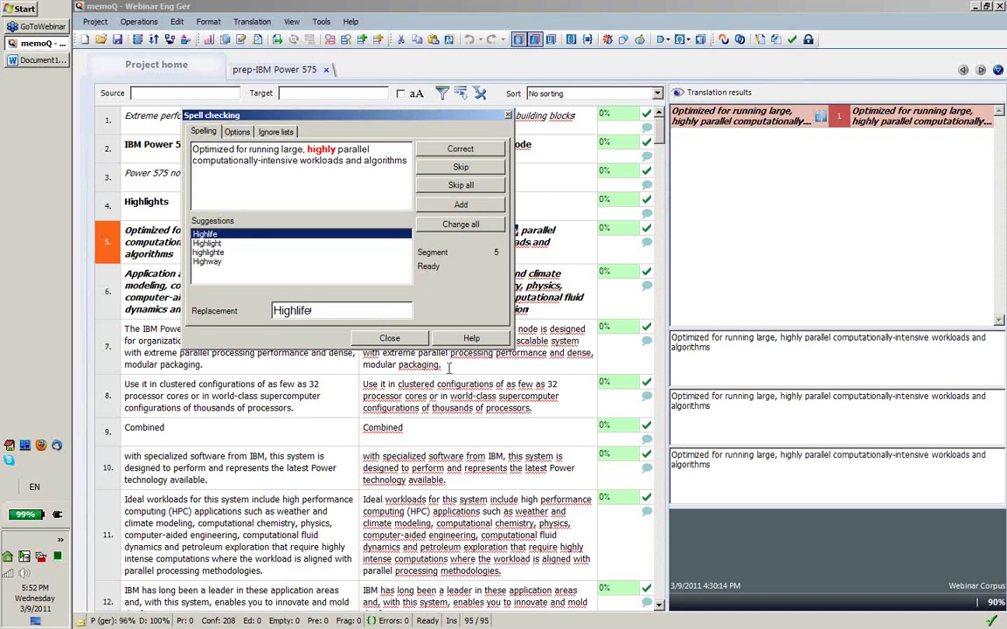
pyautogui.click(409, 341)
pyautogui.click(326, 70)
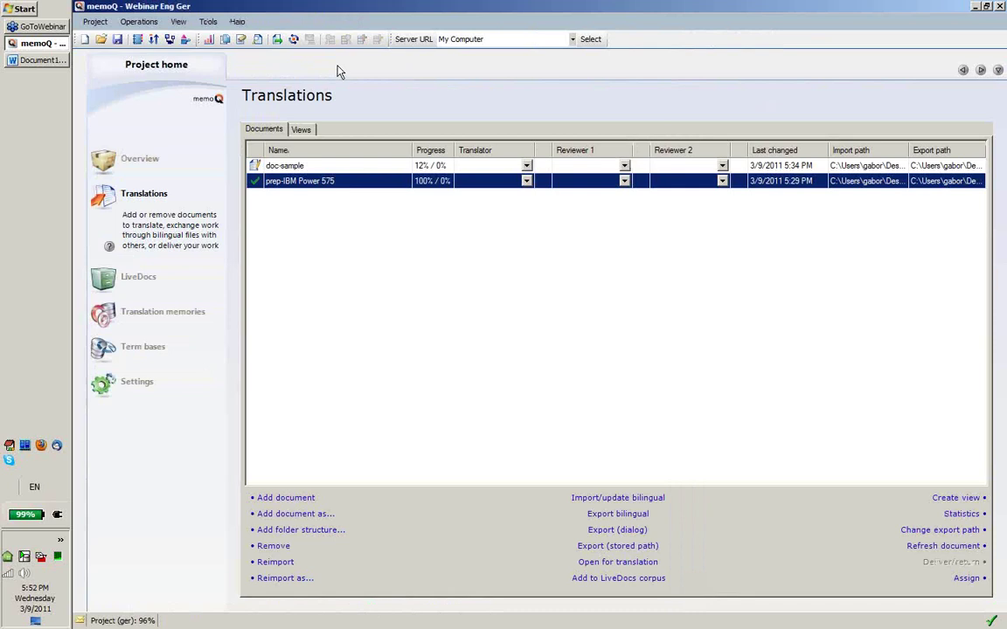
# - Review the words stored in Webinar Ignore List through the Resource console, leaving the list and console without changes
pyautogui.click(208, 22)
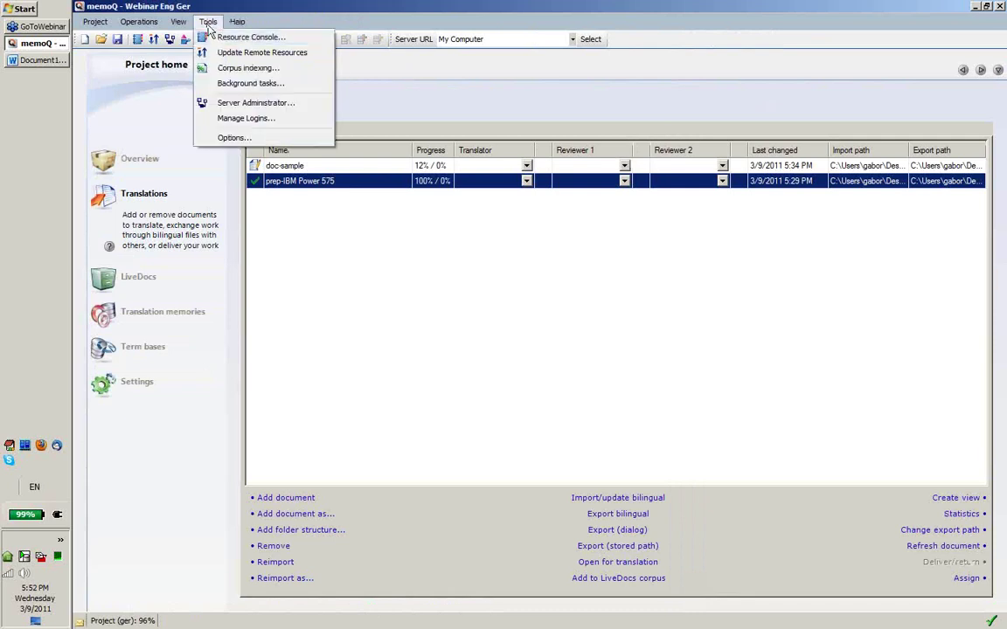
pyautogui.click(249, 38)
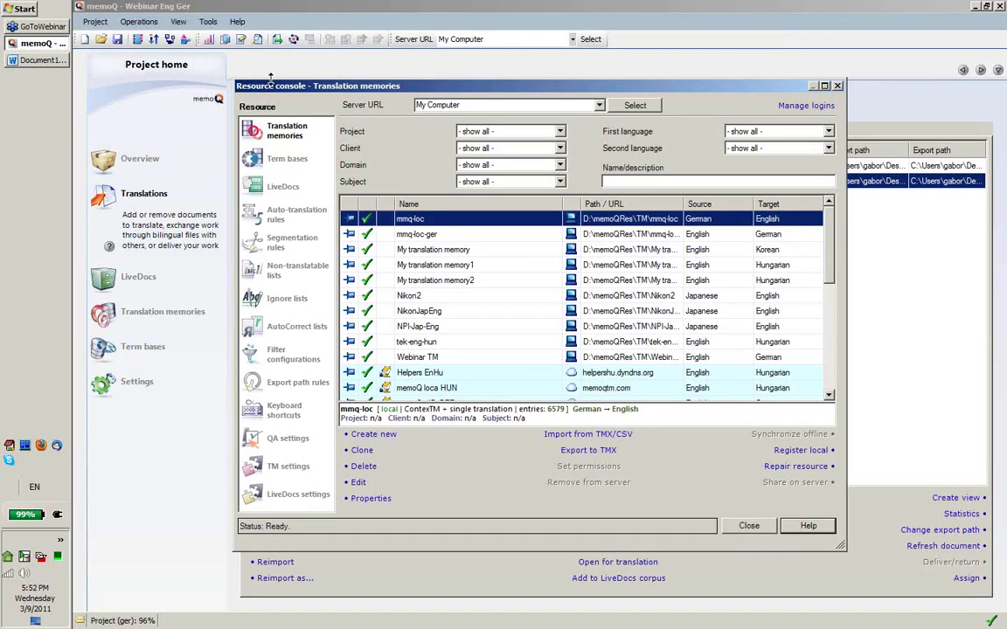
pyautogui.click(271, 301)
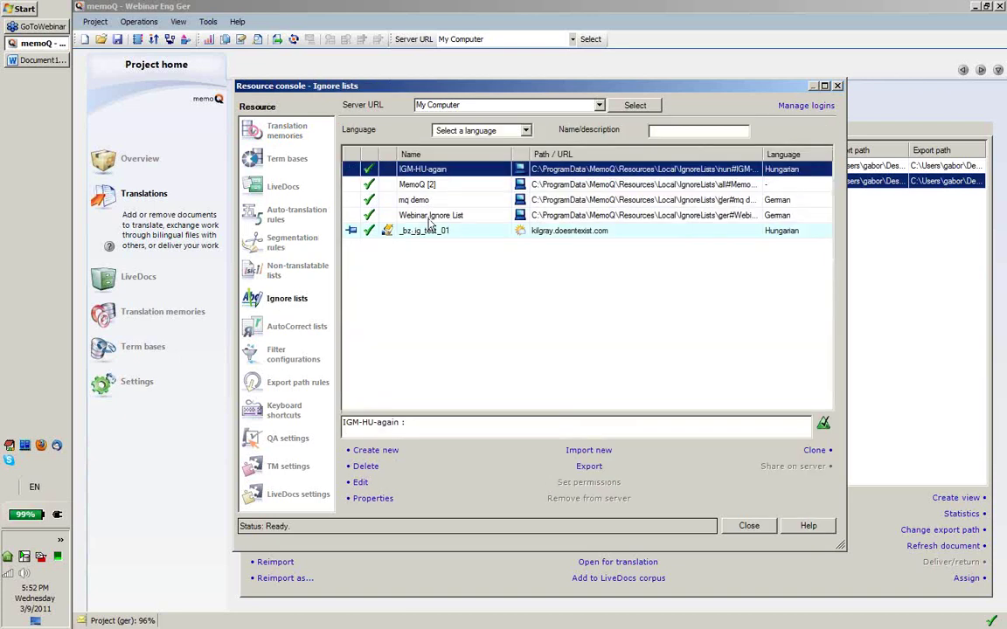
pyautogui.click(389, 215)
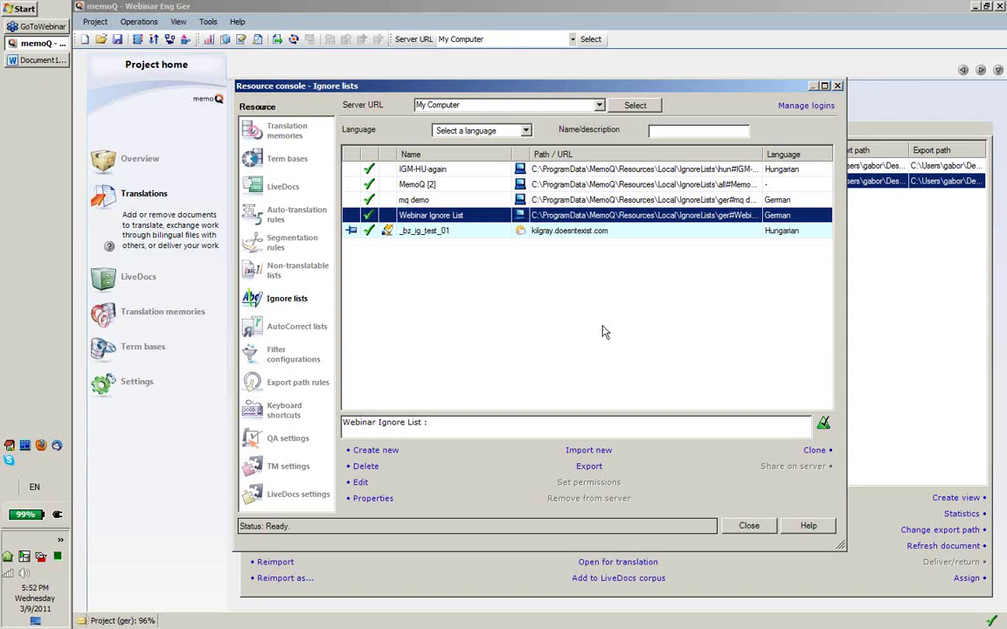
pyautogui.click(359, 482)
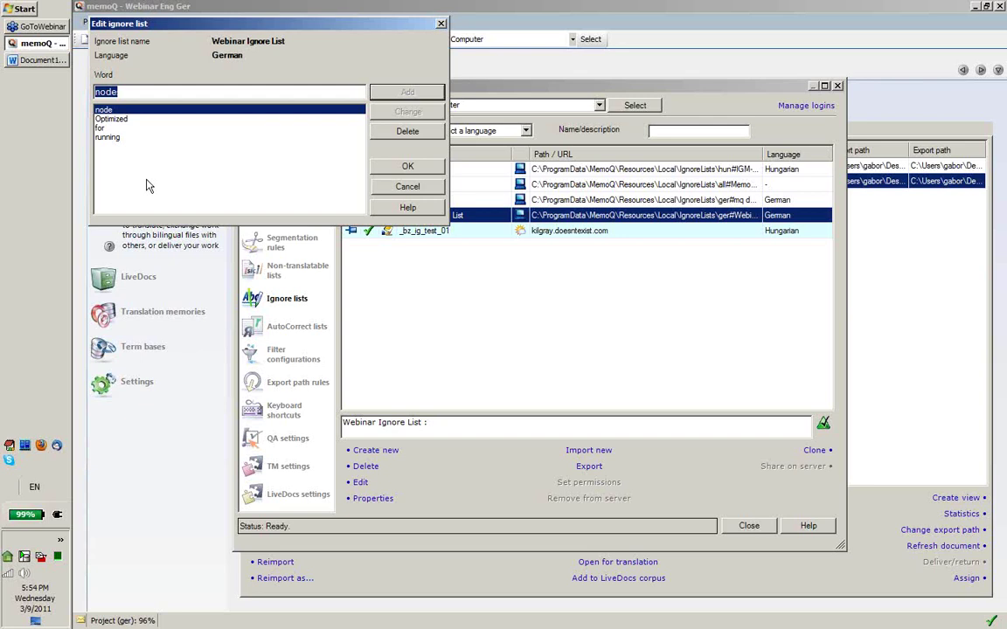
pyautogui.click(408, 187)
pyautogui.click(743, 533)
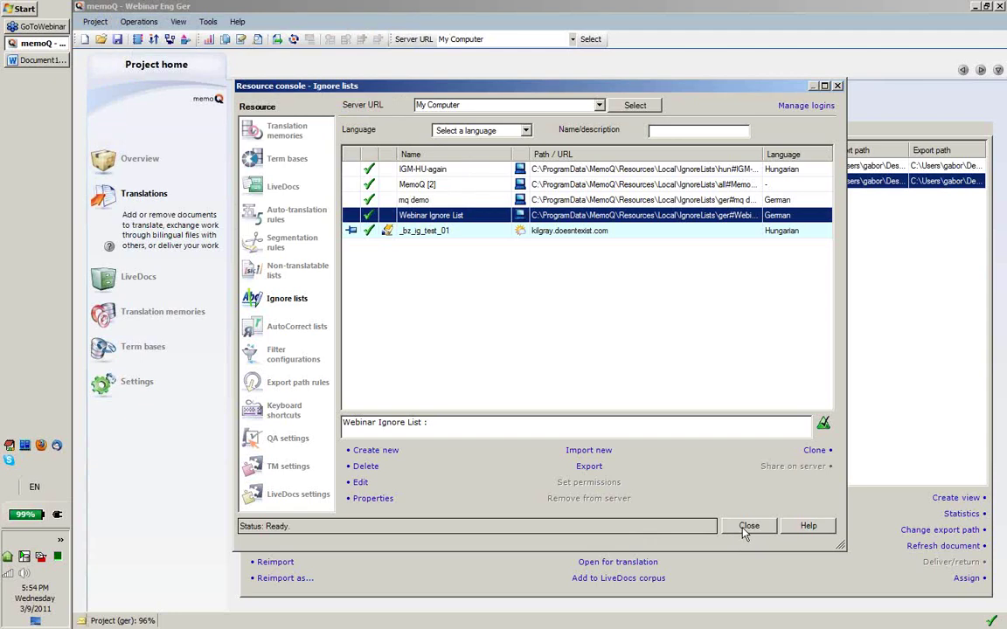
pyautogui.click(743, 528)
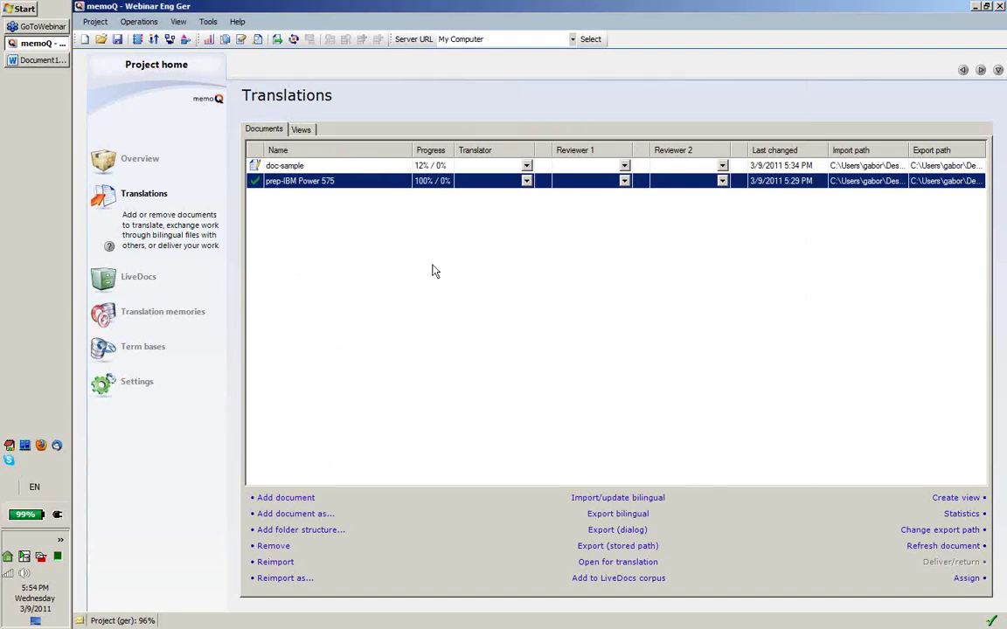
# - Filter the default ignore lists to German, try Webinar Ignore List as a default for new projects, and discard the change
pyautogui.click(208, 24)
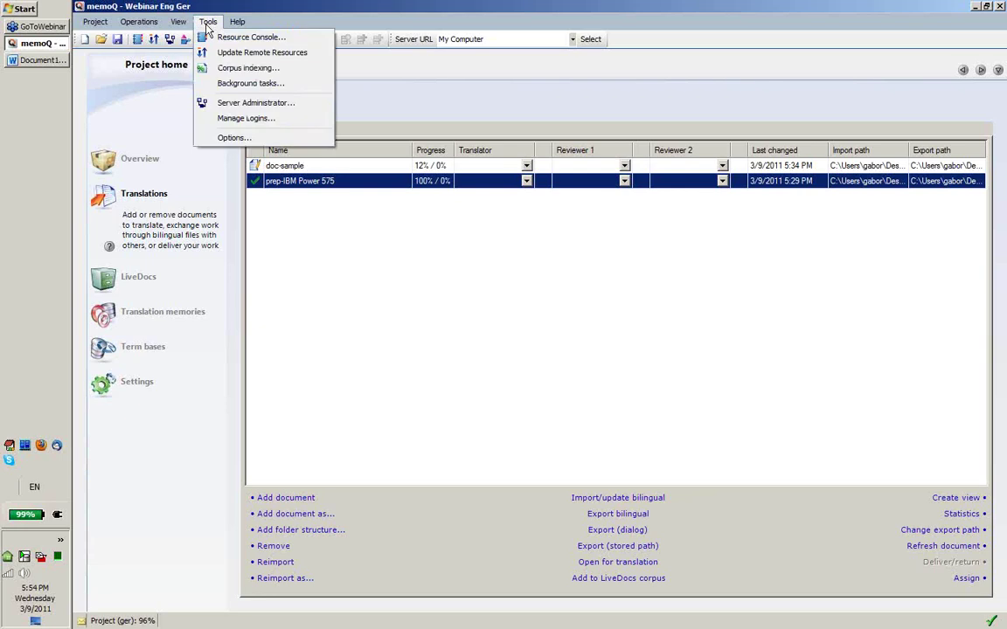
pyautogui.click(247, 140)
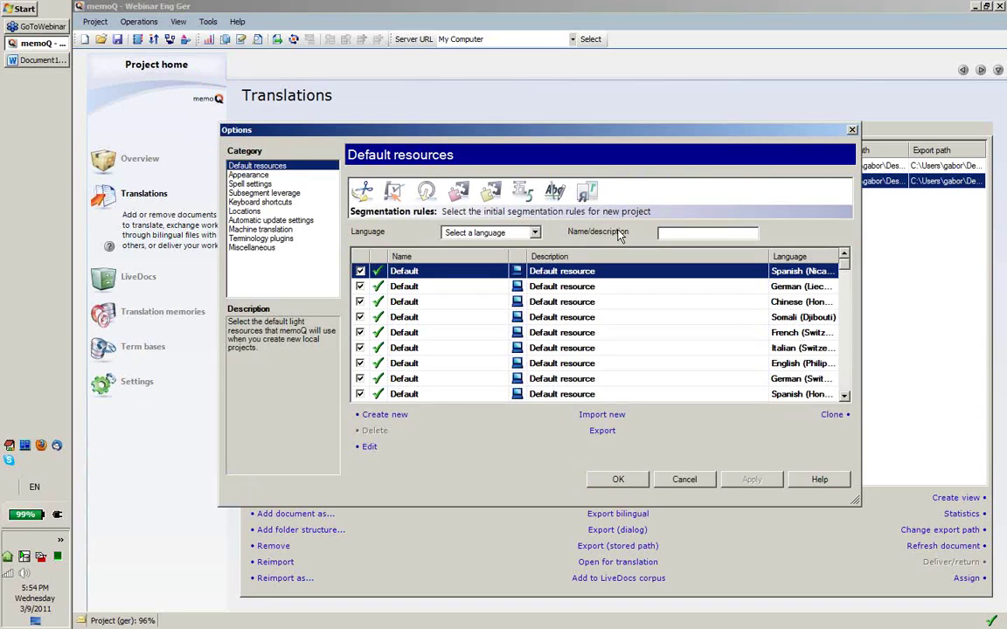
pyautogui.click(556, 194)
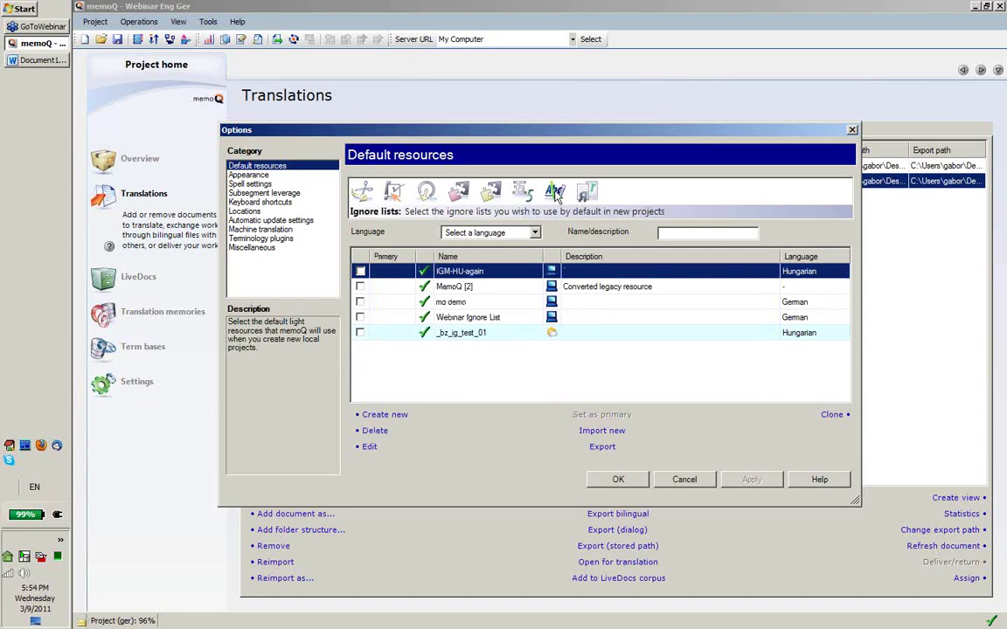
pyautogui.click(535, 233)
pyautogui.moveTo(537, 262); pyautogui.dragTo(546, 385)
pyautogui.click(438, 283)
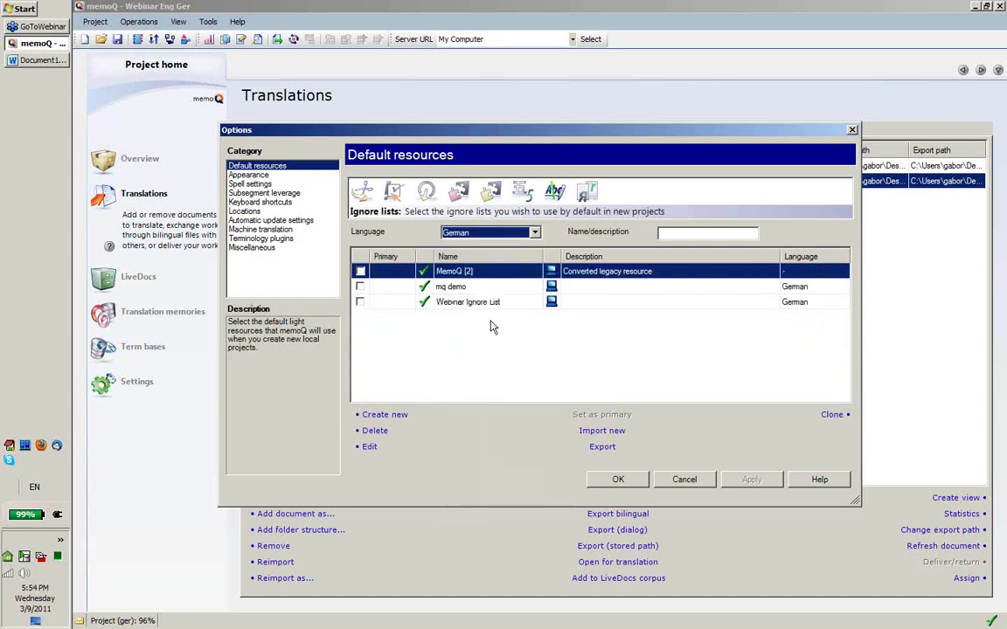
pyautogui.click(360, 304)
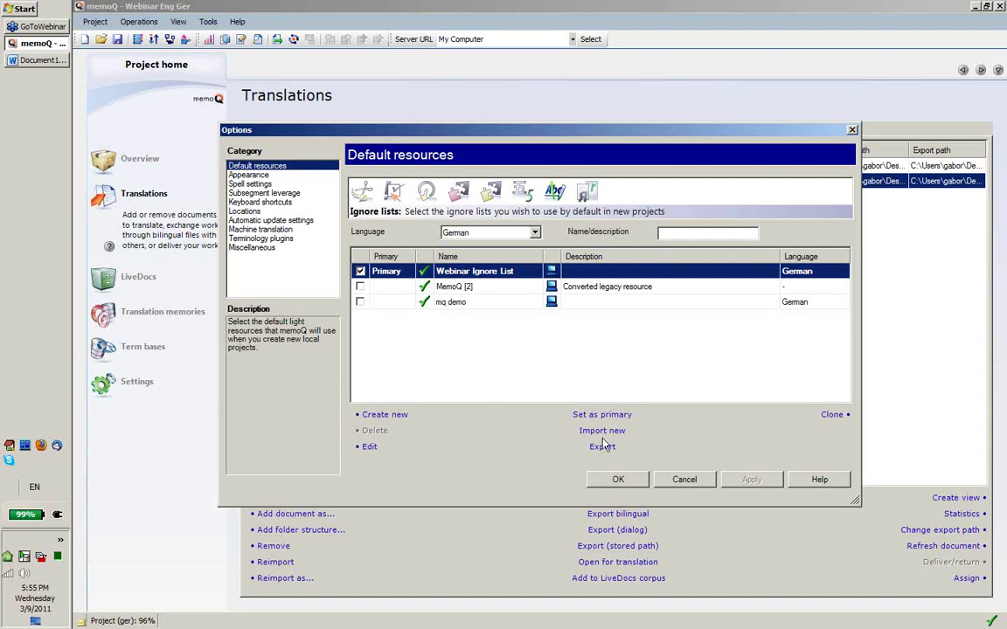
pyautogui.click(670, 484)
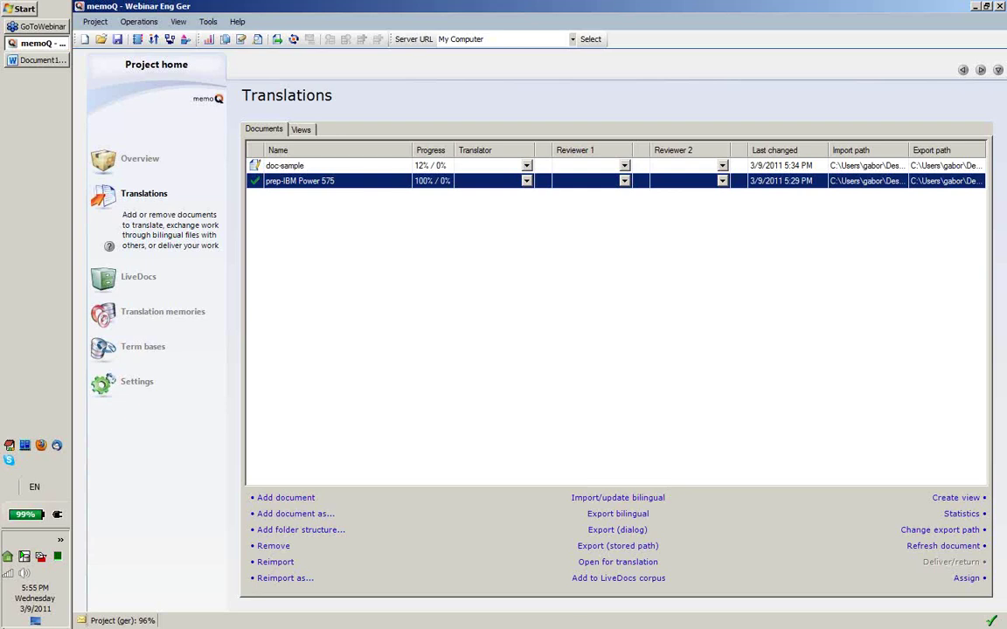
# - Open doc-sample.doc from the desktop in Microsoft Word and enlarge its window to full screen
pyautogui.click(35, 622)
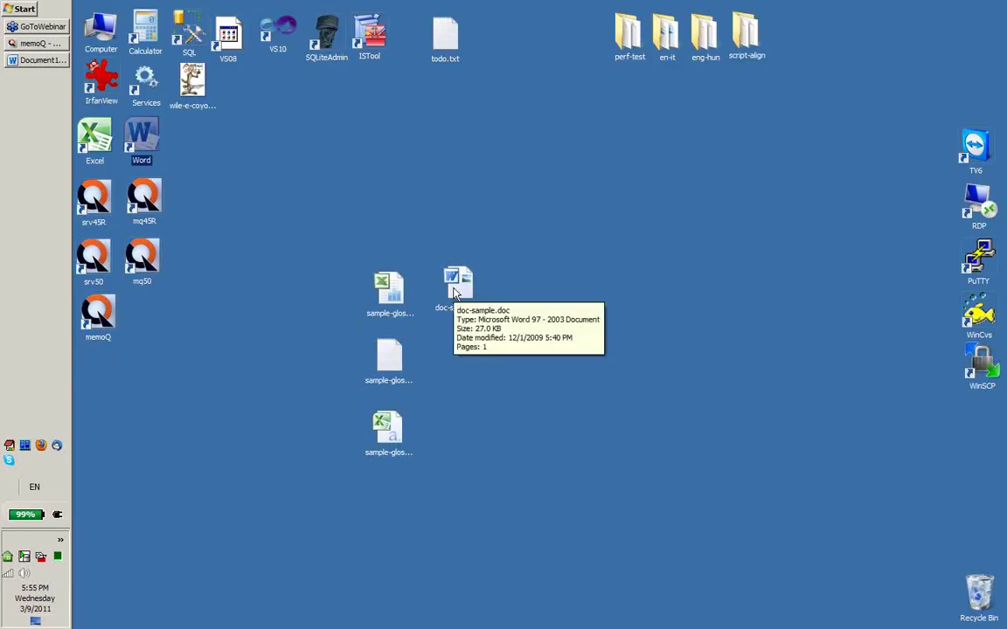
pyautogui.doubleClick(454, 291)
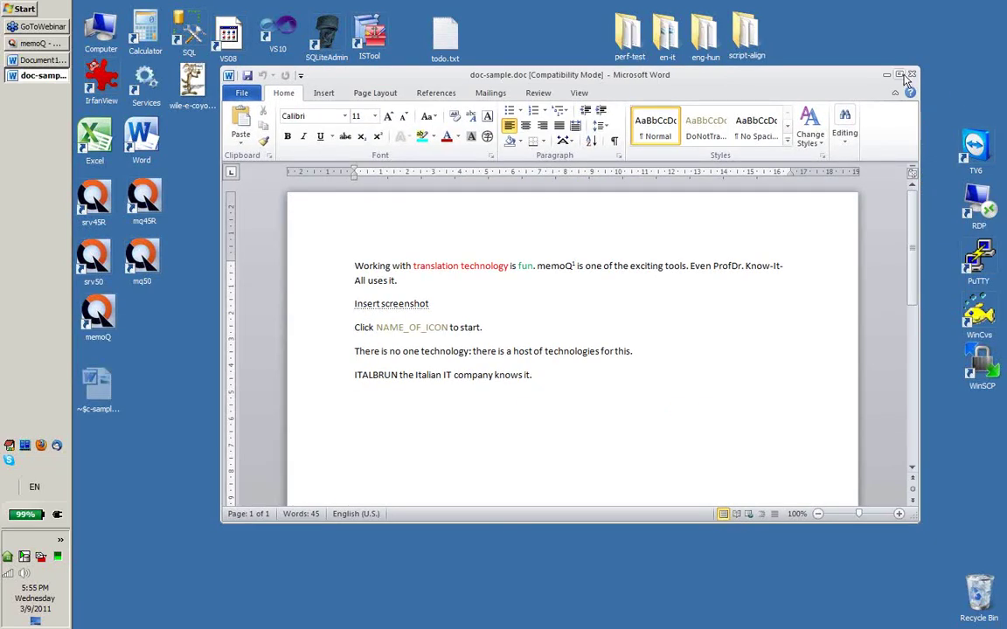
pyautogui.click(901, 75)
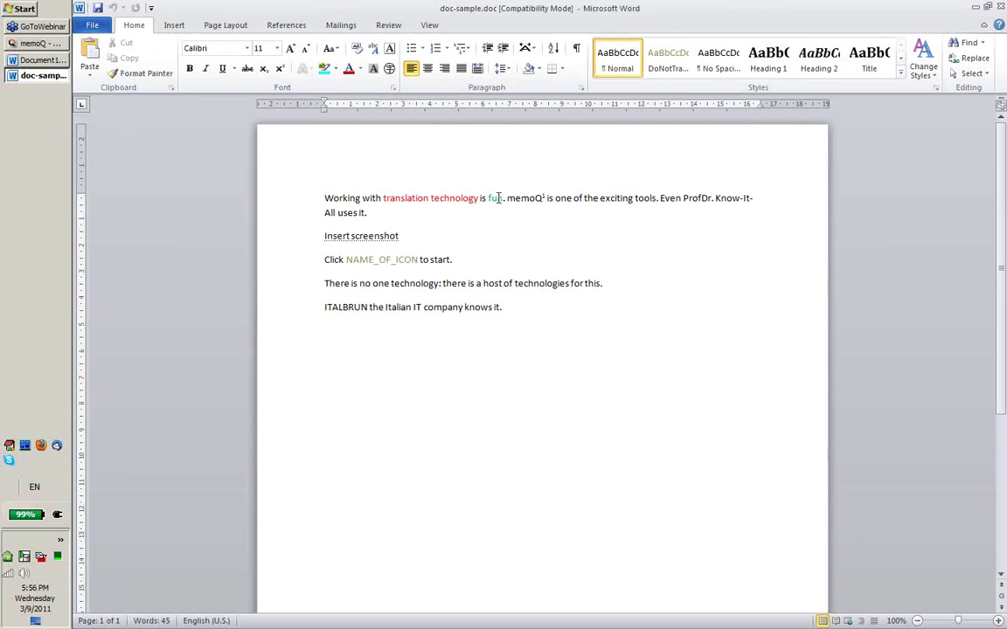
# - Examine the possible sentence boundaries at "fun. memoQ" and "ProfDr. Know" in the first paragraph by highlighting them
pyautogui.moveTo(490, 198); pyautogui.dragTo(542, 199)
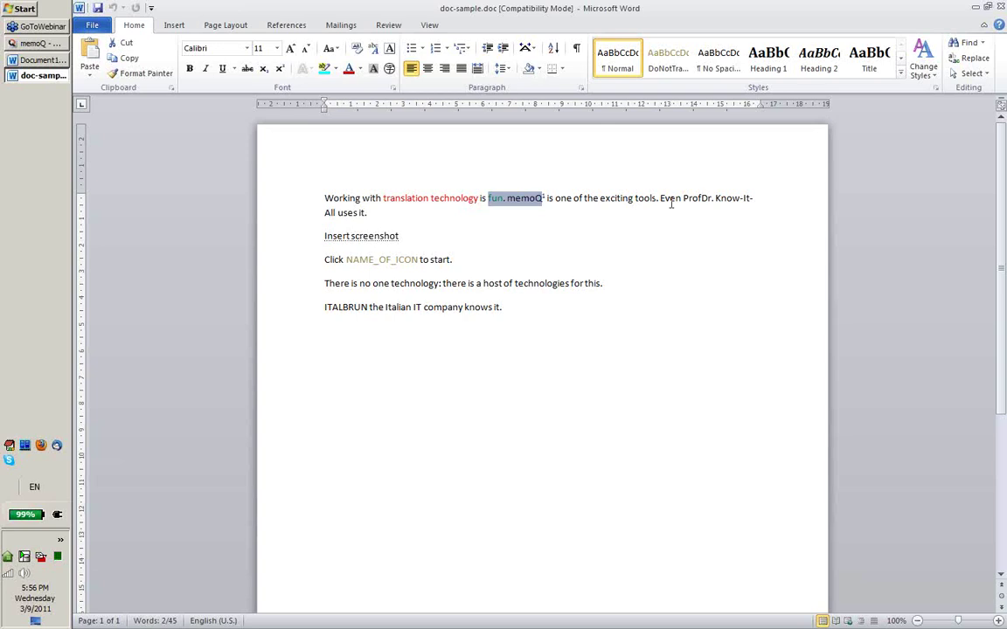
pyautogui.moveTo(661, 199); pyautogui.dragTo(740, 199)
pyautogui.click(727, 198)
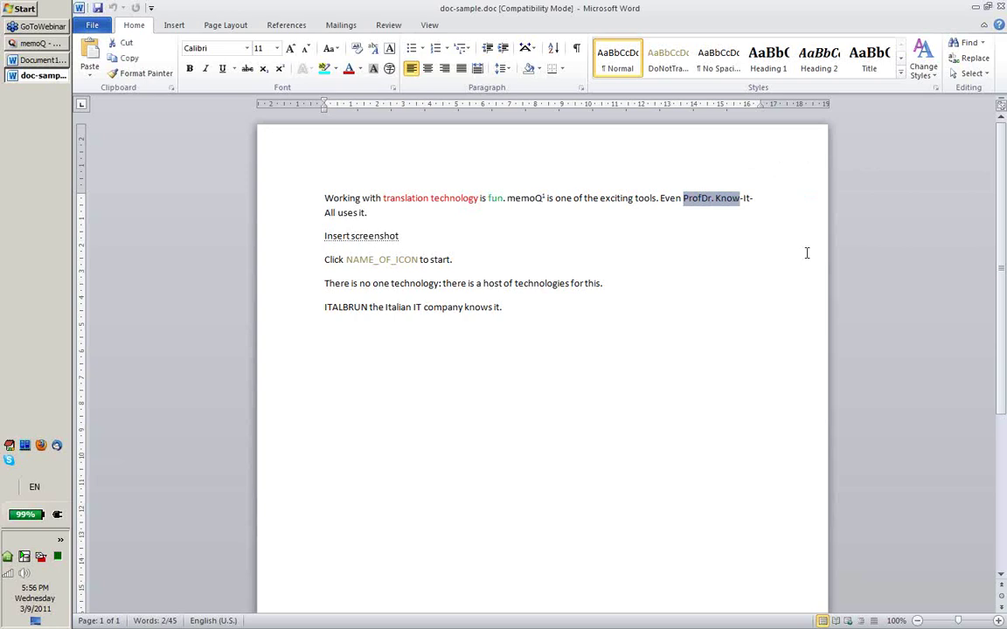
pyautogui.doubleClick(703, 197)
pyautogui.click(726, 221)
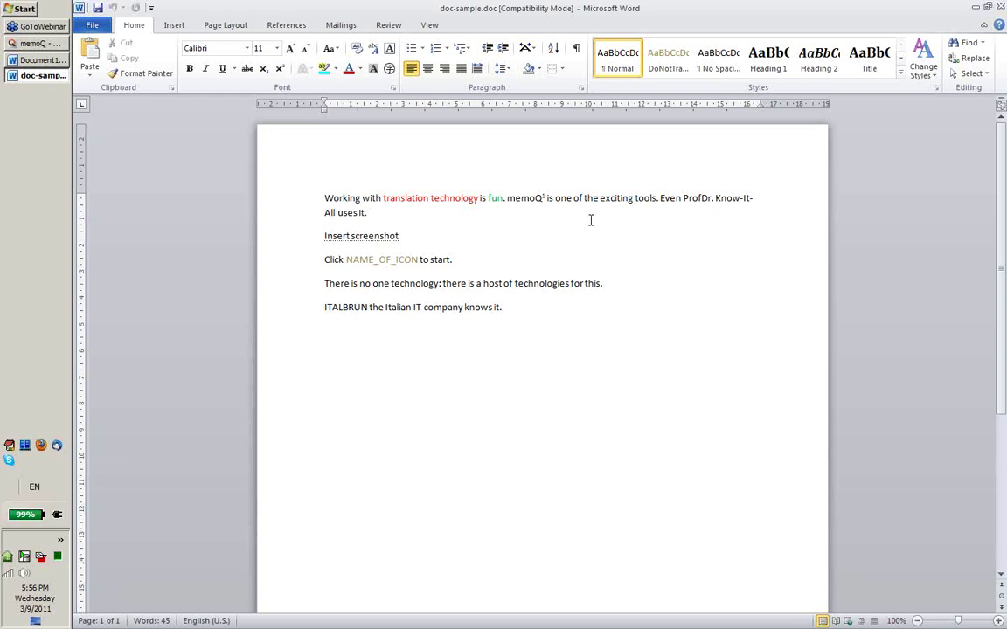
pyautogui.moveTo(487, 198); pyautogui.dragTo(544, 198)
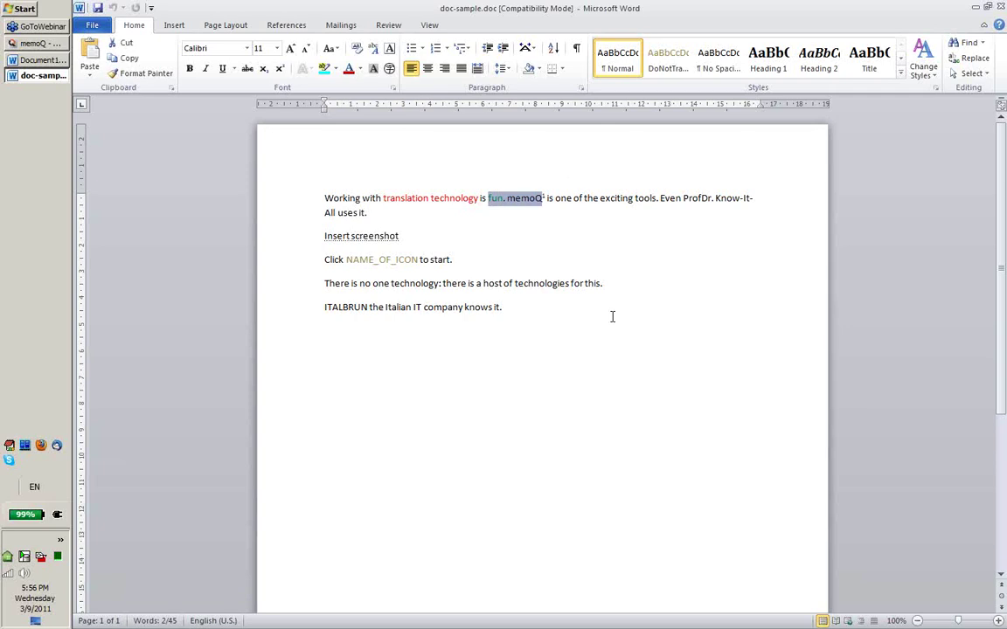
pyautogui.moveTo(684, 197); pyautogui.dragTo(740, 199)
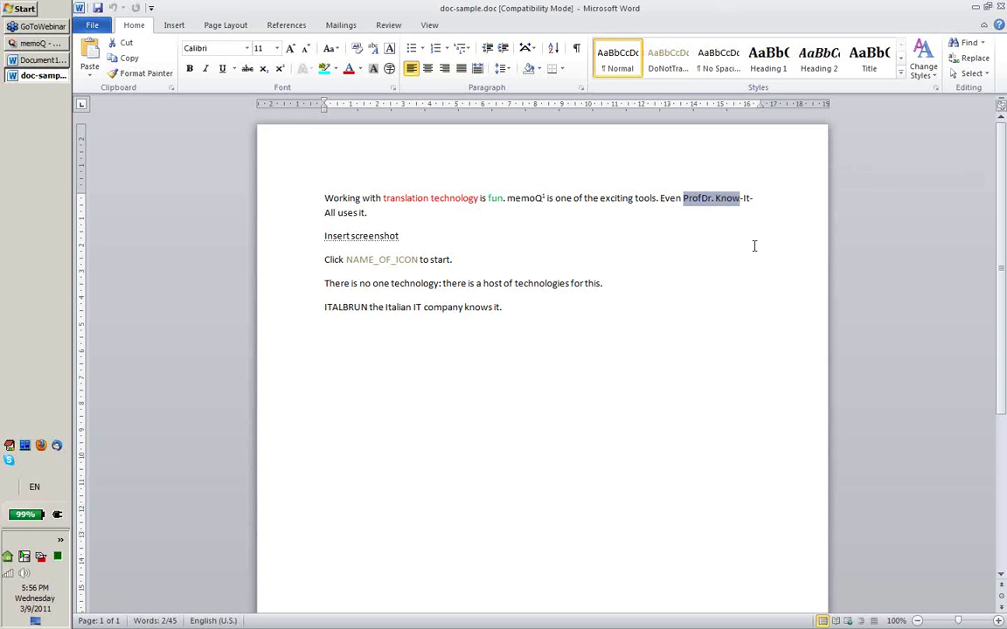
# - Close the sample document in Word, switch to memoQ, and open doc-sample for translation
pyautogui.click(1002, 8)
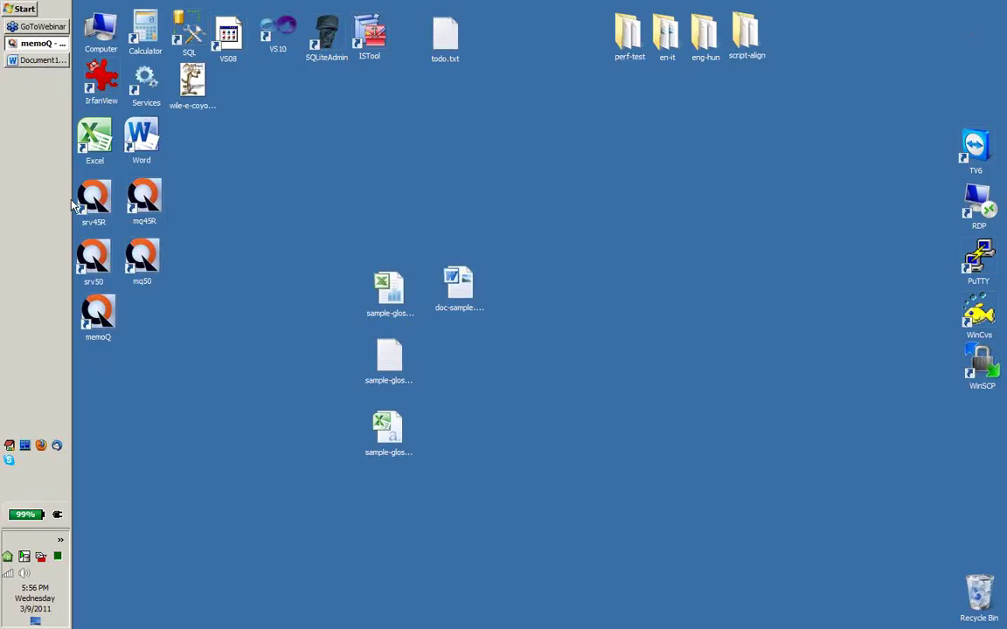
pyautogui.click(44, 44)
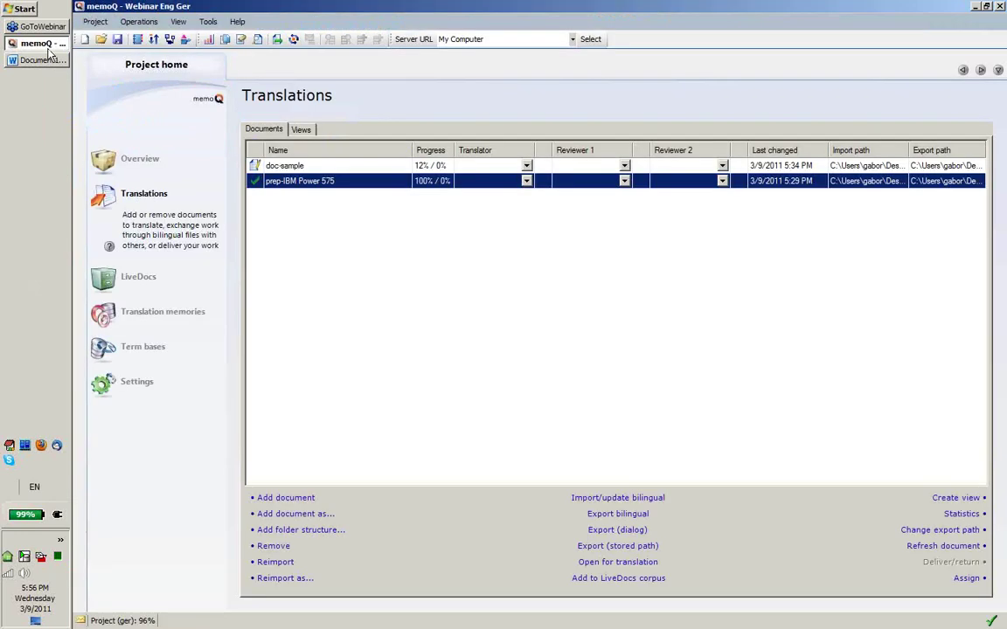
pyautogui.click(307, 167)
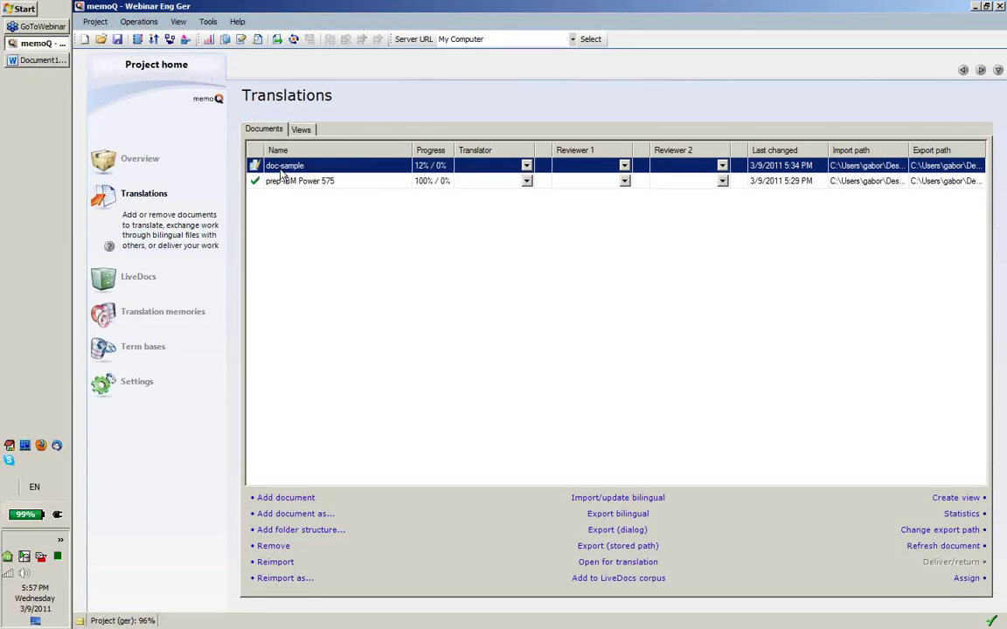
pyautogui.doubleClick(279, 169)
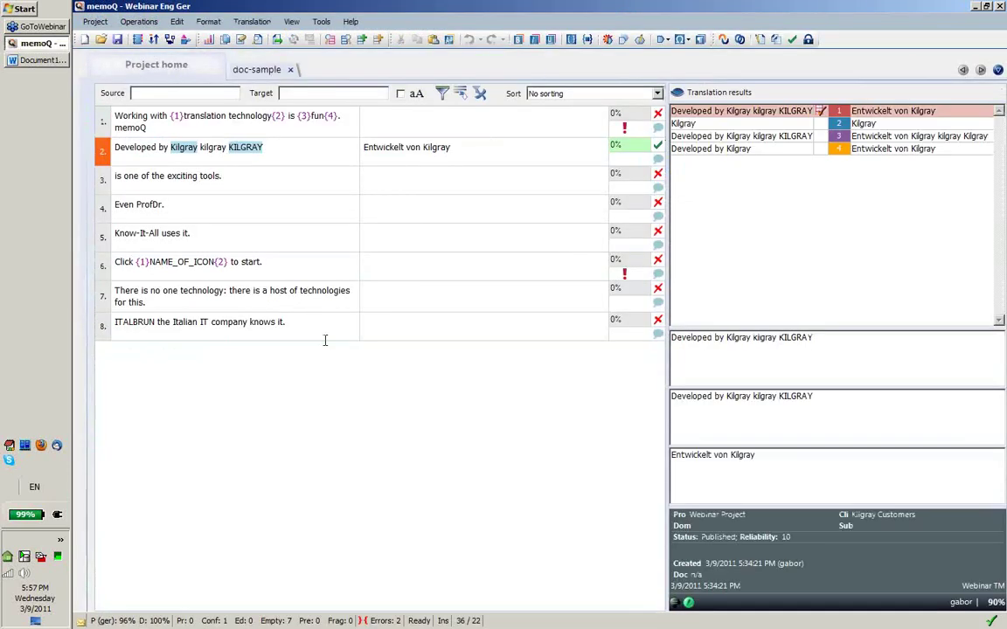
# - Inspect how doc-sample is segmented around "fun. memoQ" and "Even ProfDr. Know-It-All" by highlighting the source text, and close the document
pyautogui.click(312, 115)
pyautogui.moveTo(312, 115); pyautogui.dragTo(347, 128)
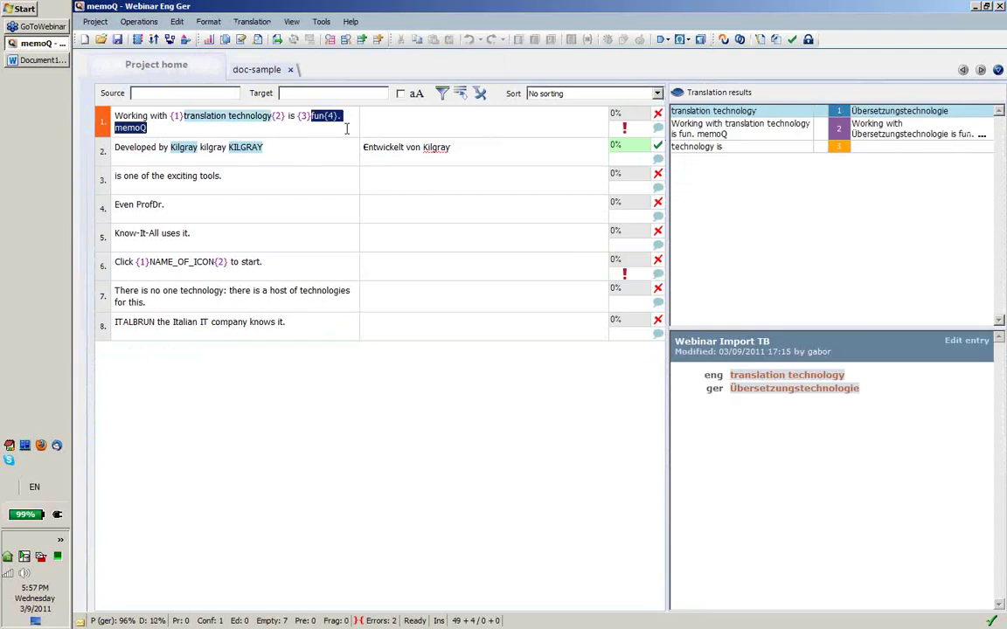
pyautogui.click(348, 115)
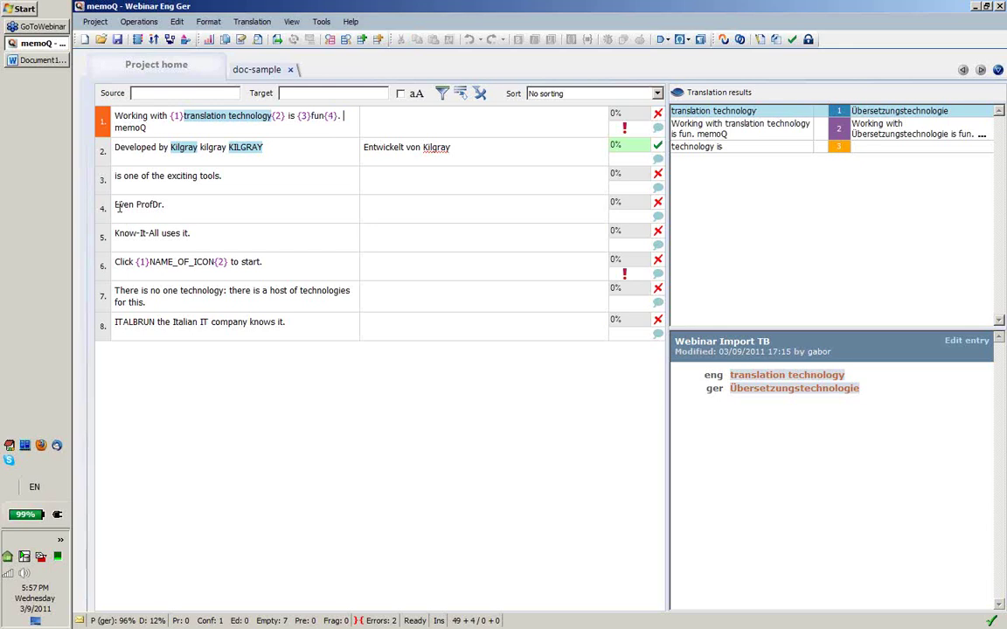
pyautogui.moveTo(120, 208); pyautogui.dragTo(190, 236)
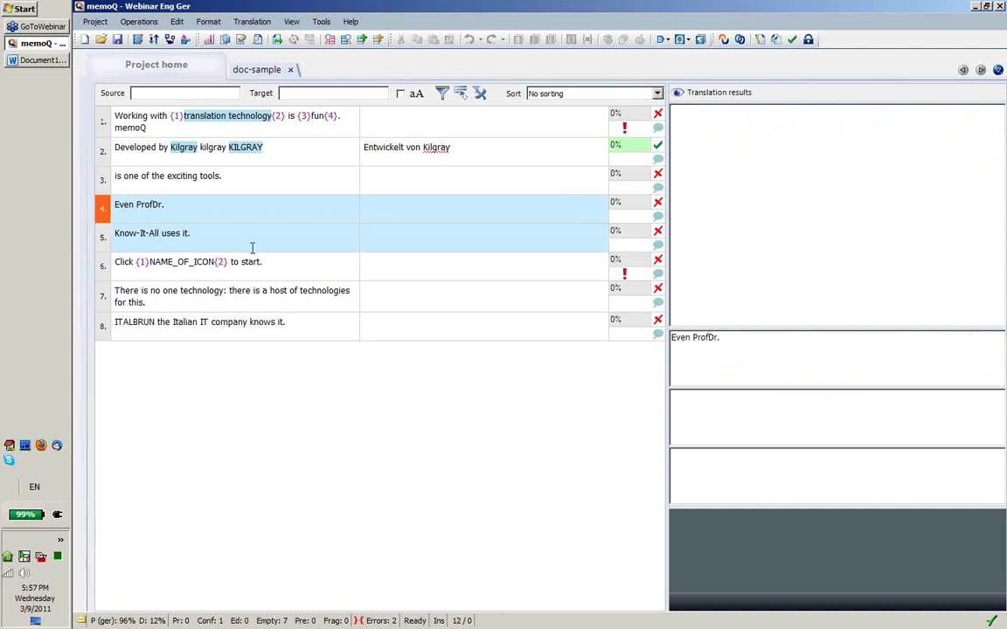
pyautogui.click(207, 215)
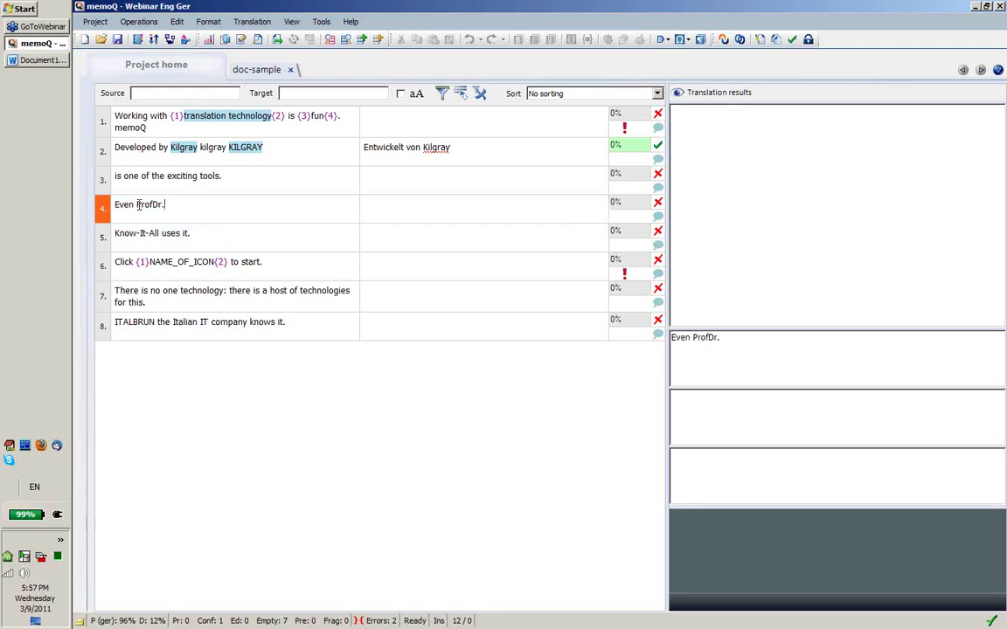
pyautogui.moveTo(137, 204); pyautogui.dragTo(164, 204)
pyautogui.click(293, 71)
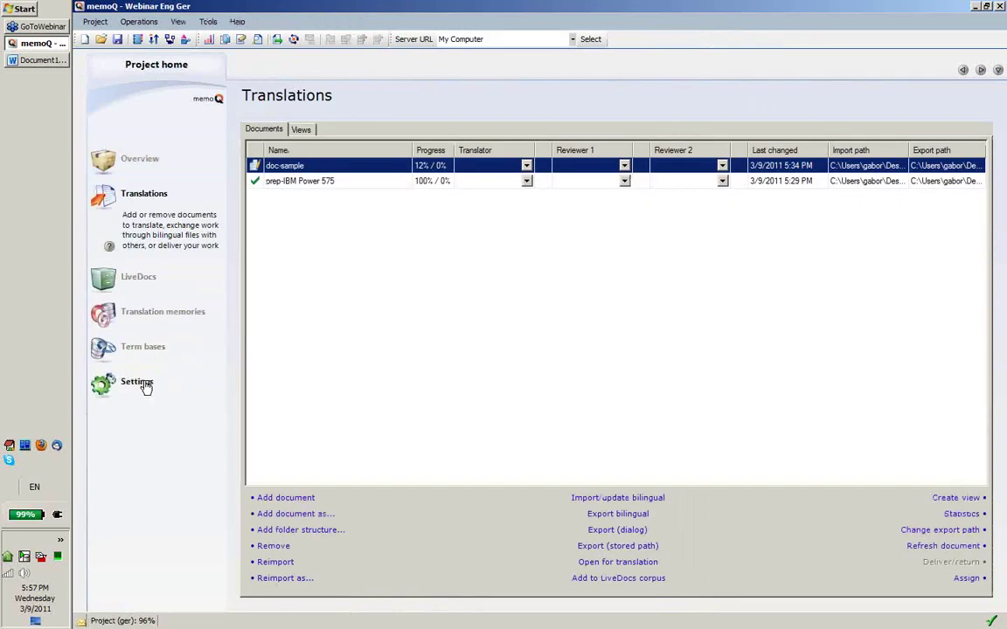
# - Clone the project's Default English segmentation rules into a new rule set named "My webinar segrules"
pyautogui.click(140, 385)
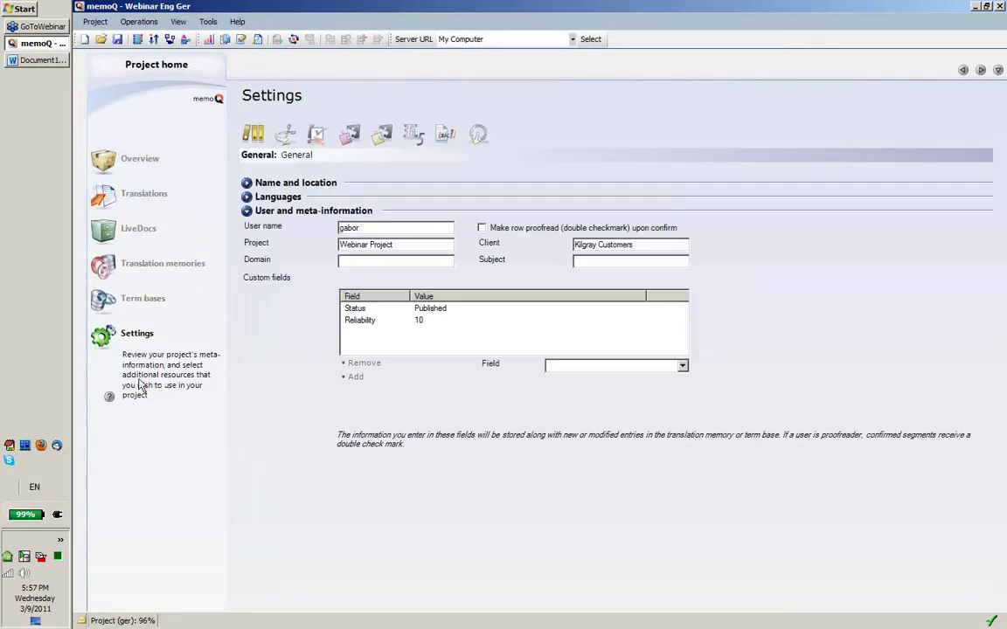
pyautogui.click(284, 132)
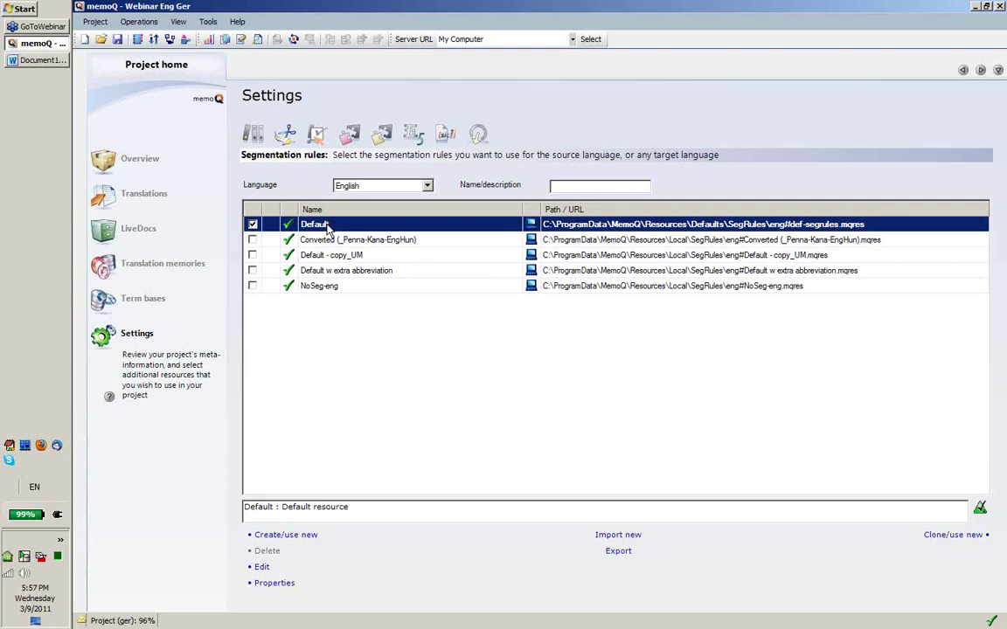
pyautogui.click(939, 536)
pyautogui.write('My webinar segrules')
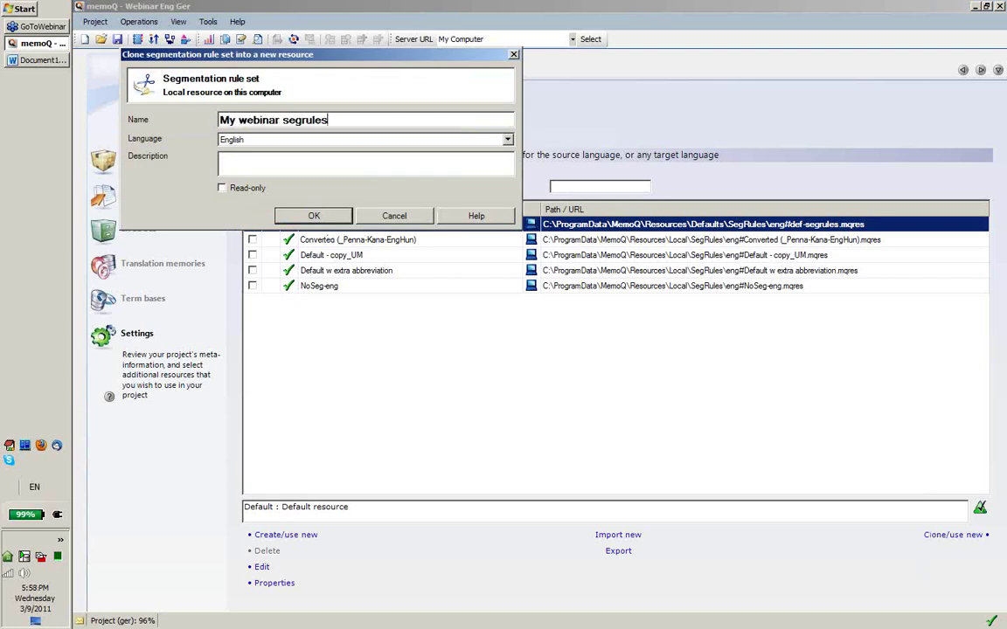
pyautogui.press('Return')
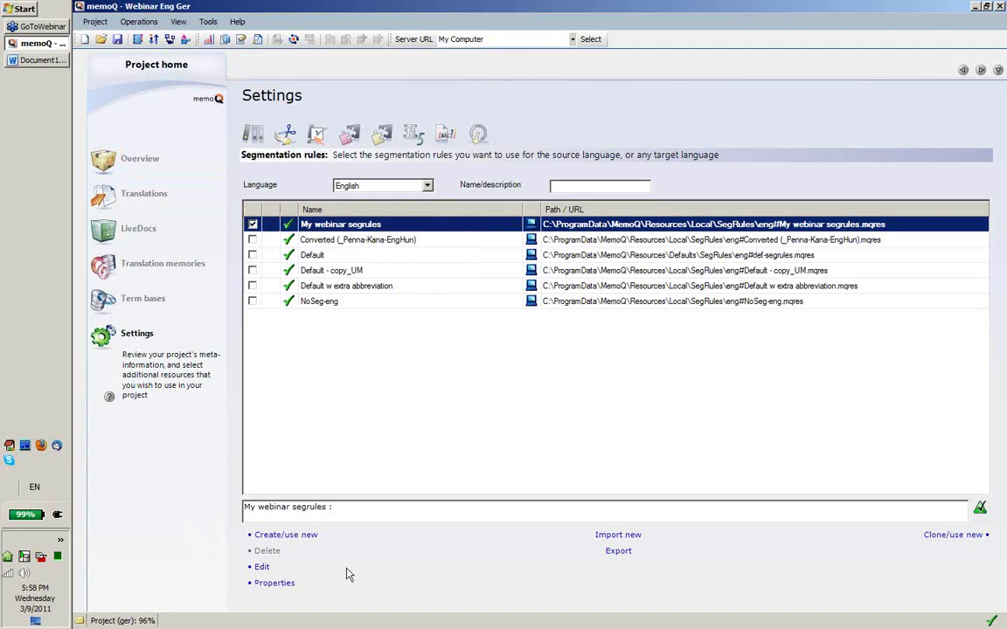
# - Add "ProfDr." to the #abbr_long# custom list of My webinar segrules and save the rule set
pyautogui.click(262, 569)
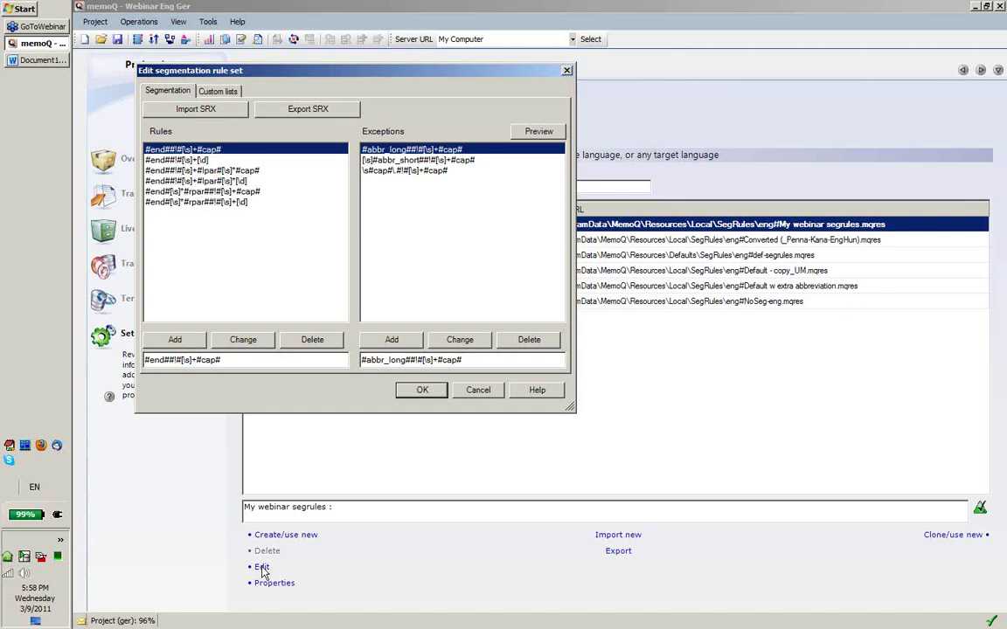
pyautogui.click(218, 91)
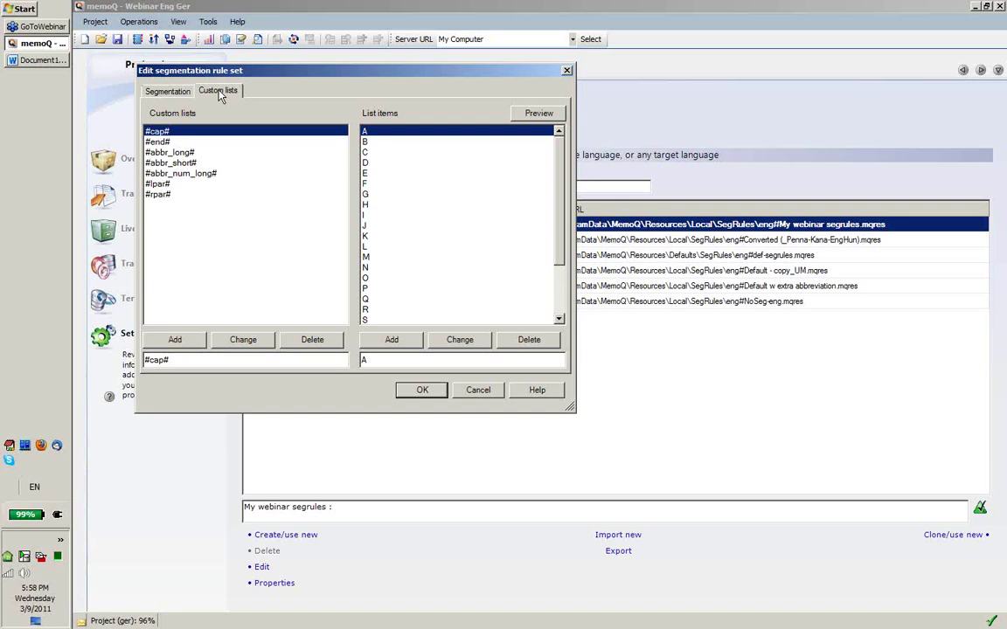
pyautogui.click(175, 152)
pyautogui.click(180, 163)
pyautogui.click(181, 173)
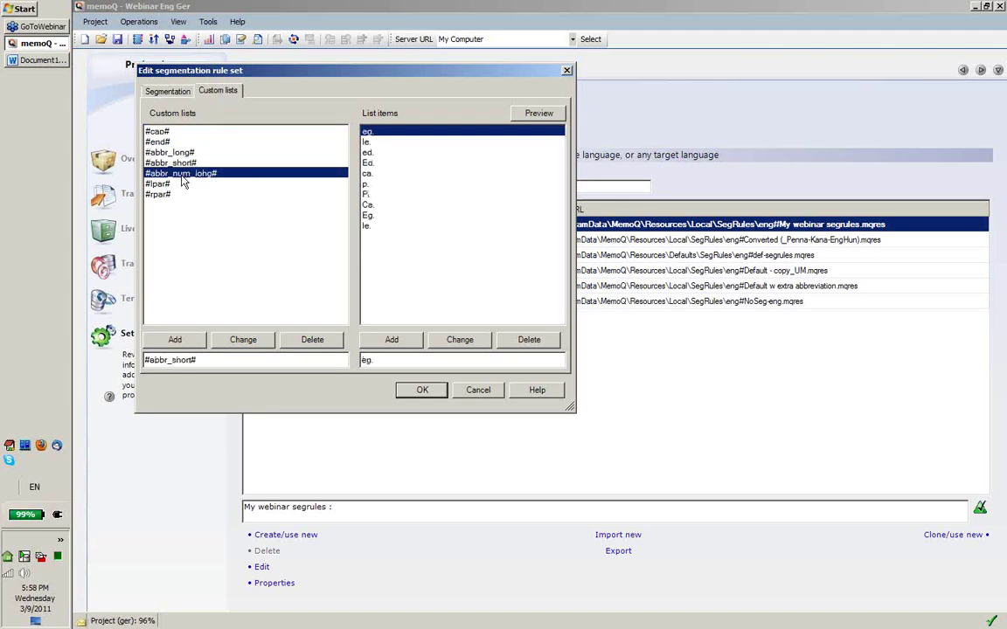
pyautogui.click(174, 164)
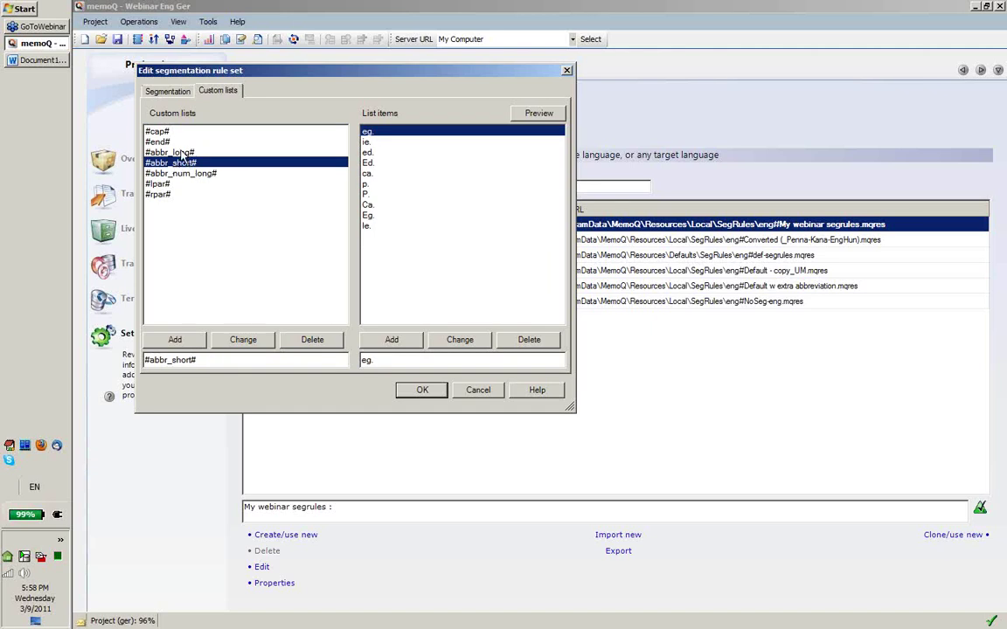
pyautogui.click(184, 153)
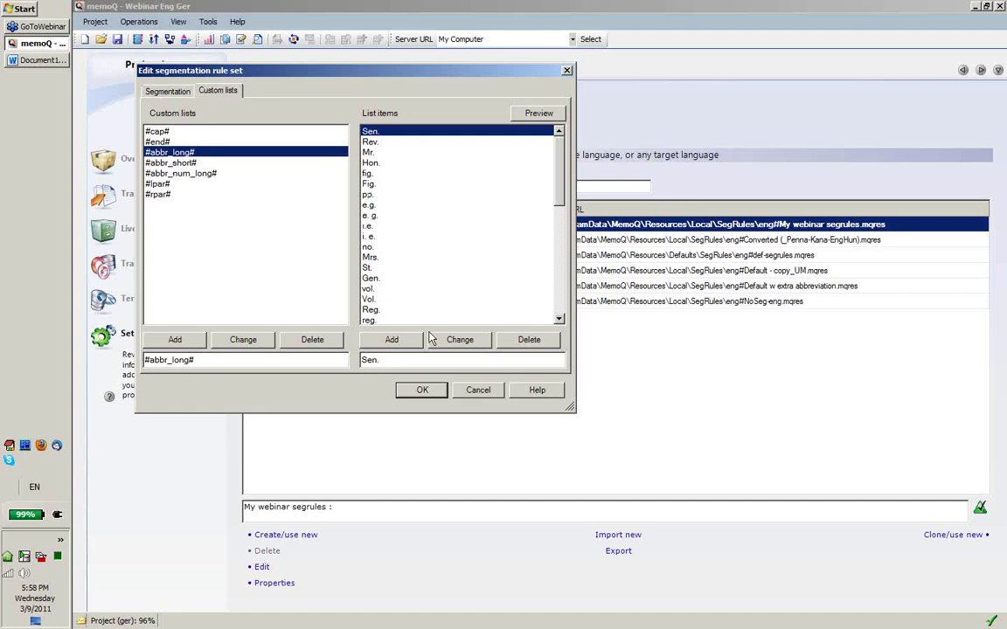
pyautogui.press('Tab')
pyautogui.write('ProfDr.')
pyautogui.click(391, 340)
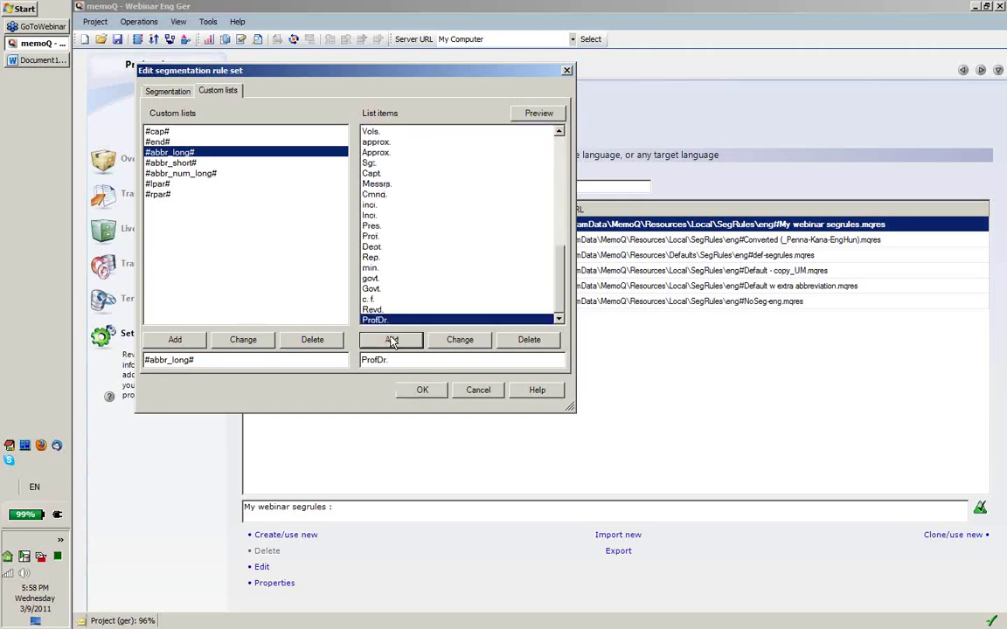
pyautogui.click(416, 393)
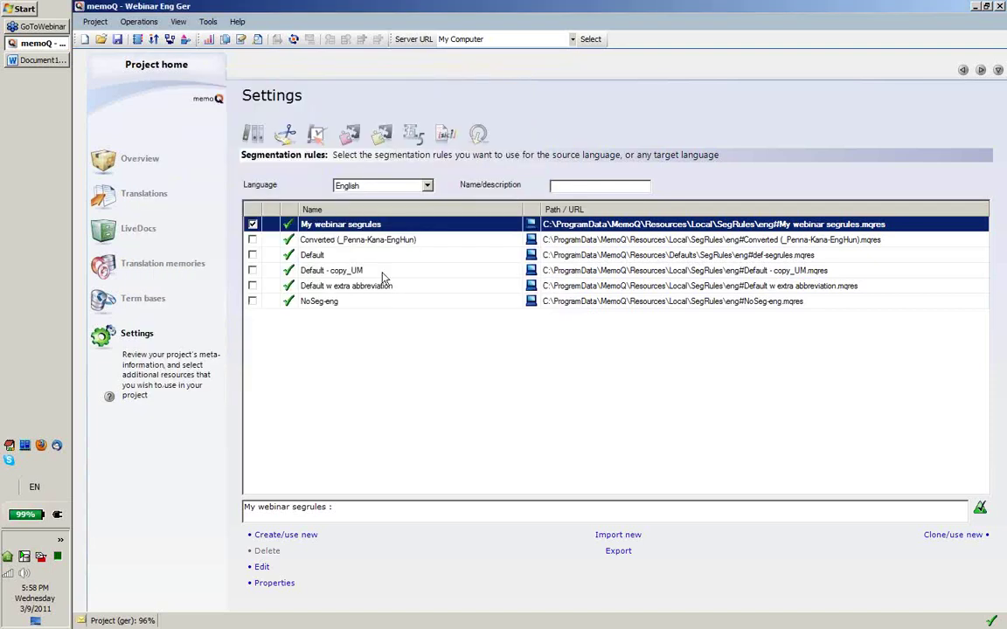
# - Reimport doc-sample with adjusted settings, using the Microsoft Word filter with the Import as DOCX type
pyautogui.click(135, 192)
pyautogui.rightClick(293, 171)
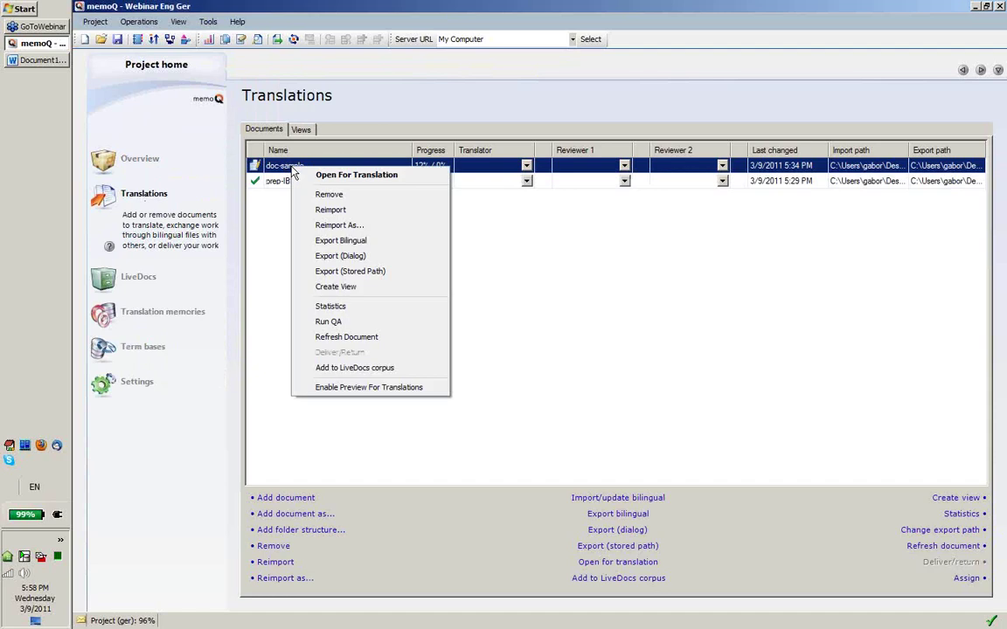
pyautogui.click(321, 227)
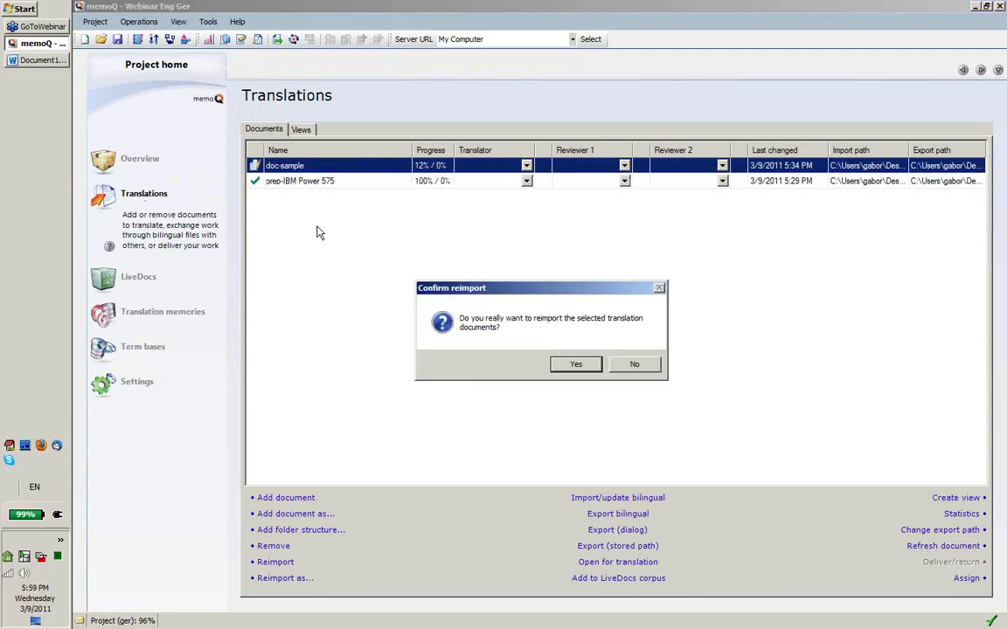
pyautogui.click(569, 364)
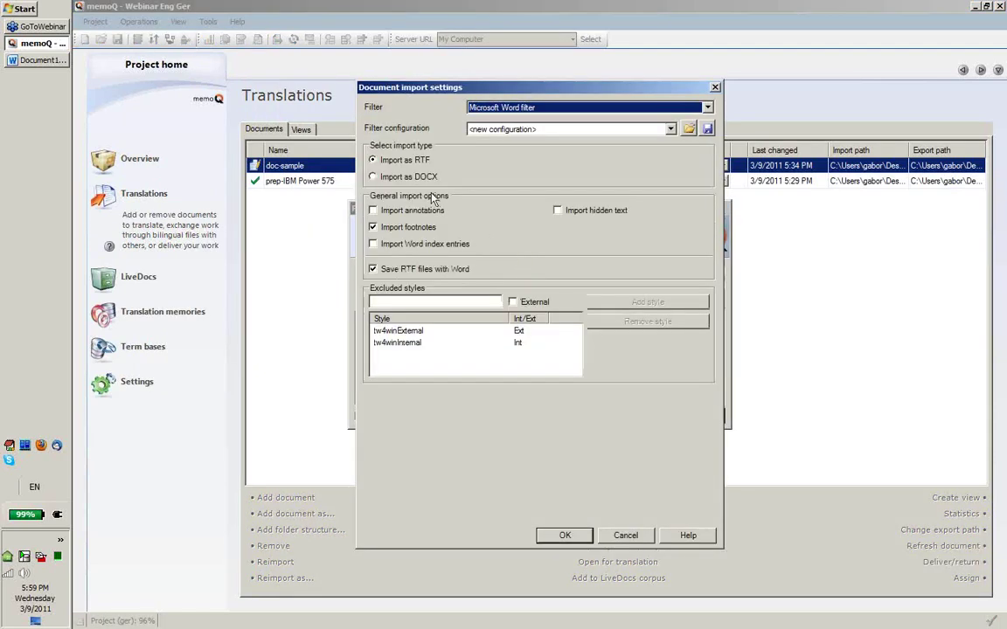
pyautogui.click(422, 178)
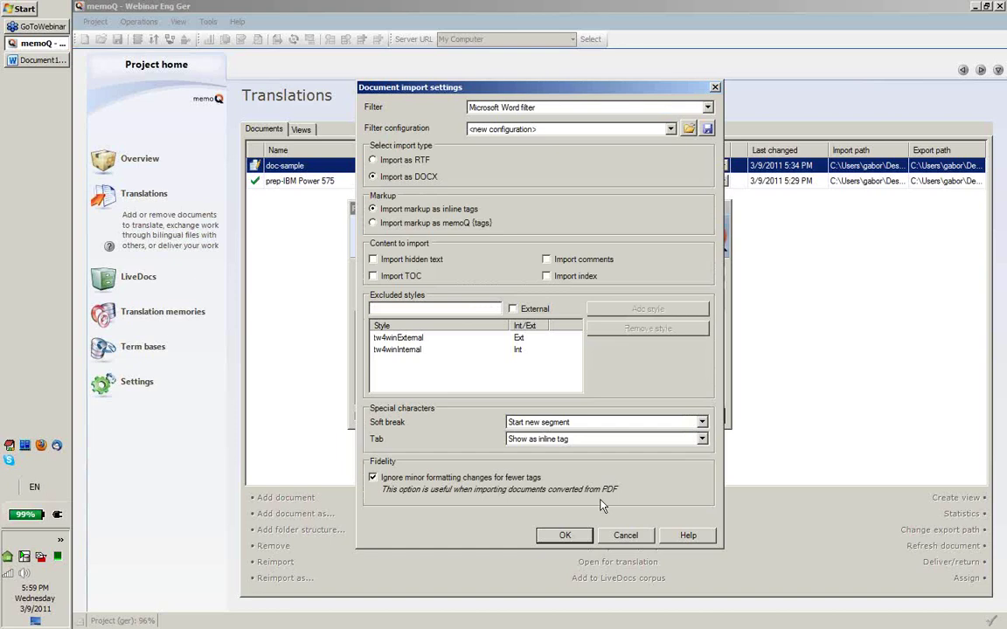
pyautogui.click(570, 533)
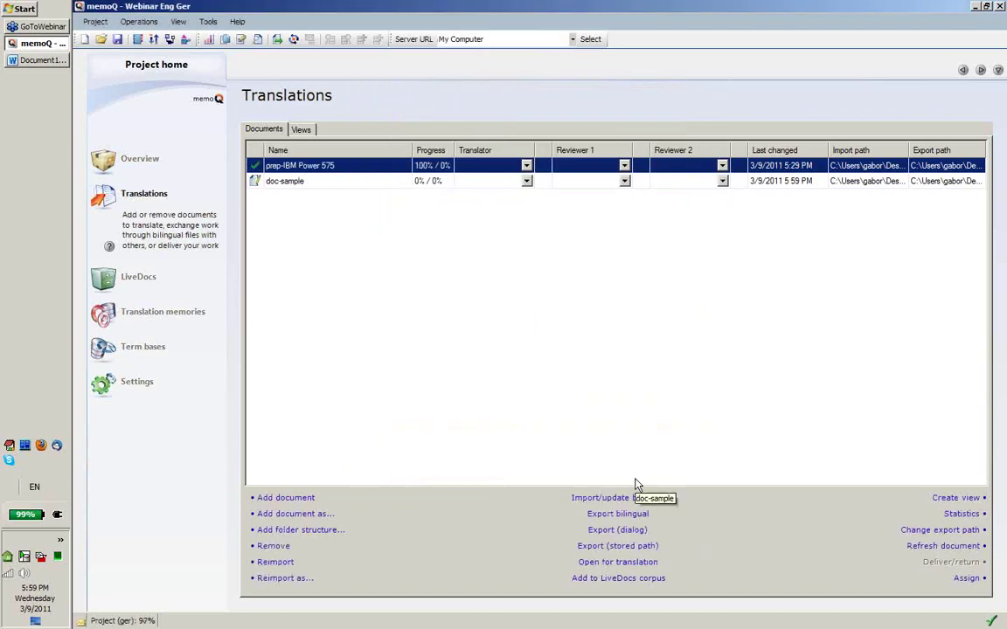
# - Open the reimported doc-sample, check the segmentation around "ProfDr." and "memoQ", and close the document
pyautogui.click(307, 182)
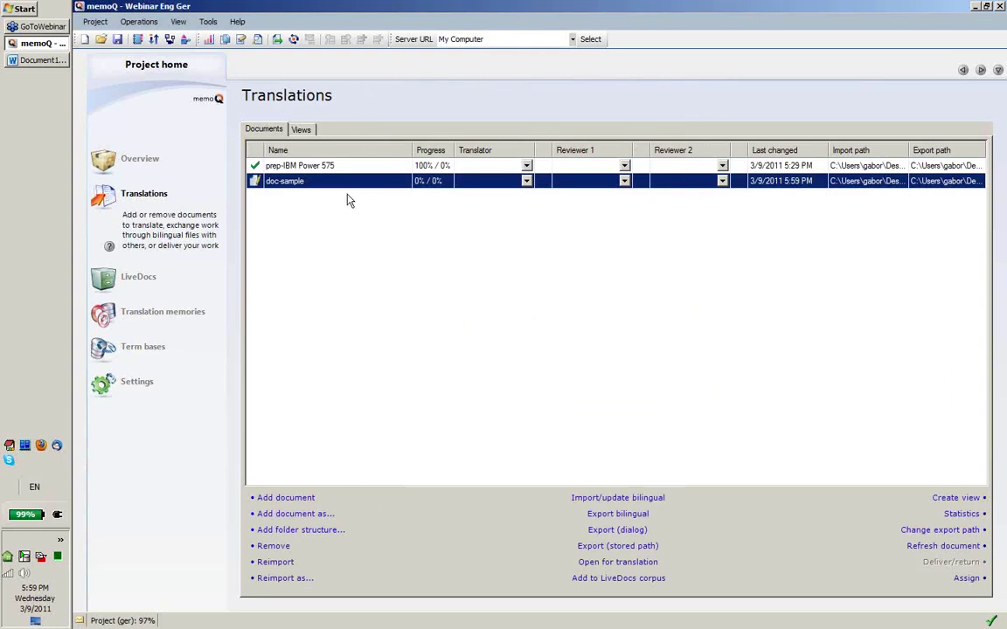
pyautogui.doubleClick(341, 183)
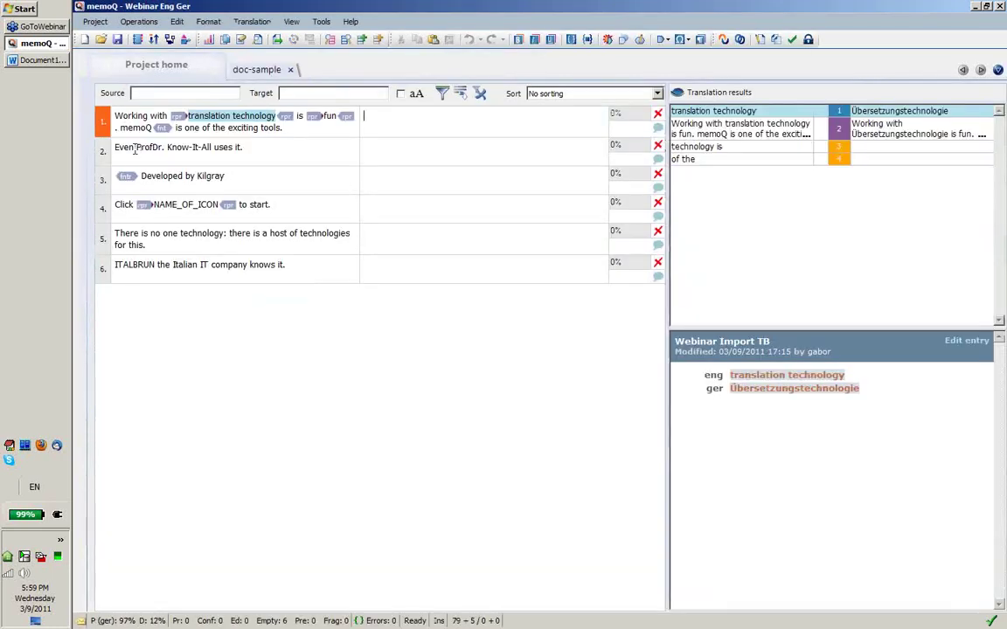
pyautogui.moveTo(114, 147); pyautogui.dragTo(253, 149)
pyautogui.click(270, 161)
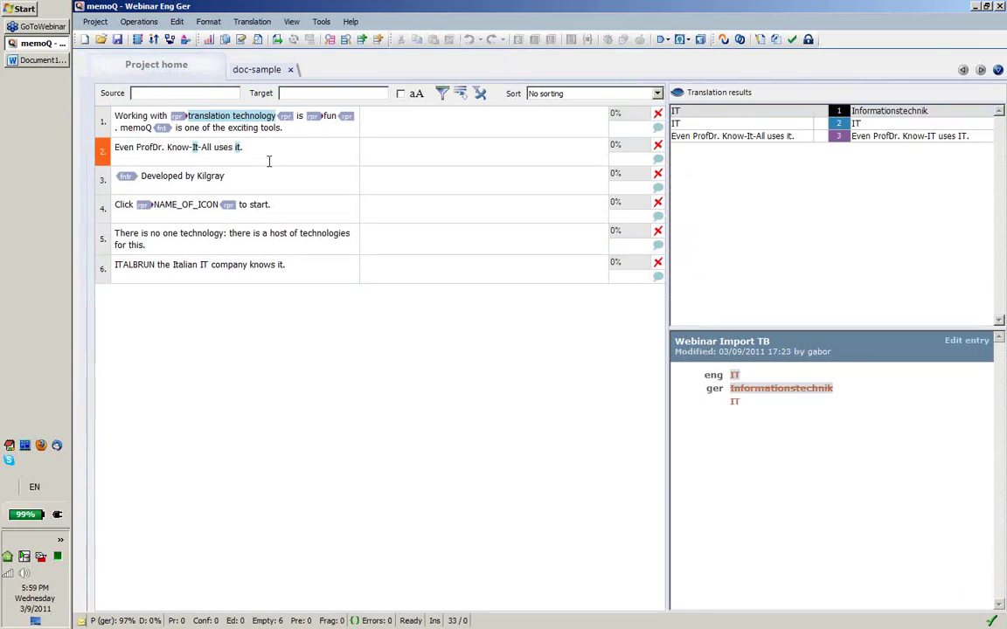
pyautogui.click(123, 128)
pyautogui.doubleClick(133, 128)
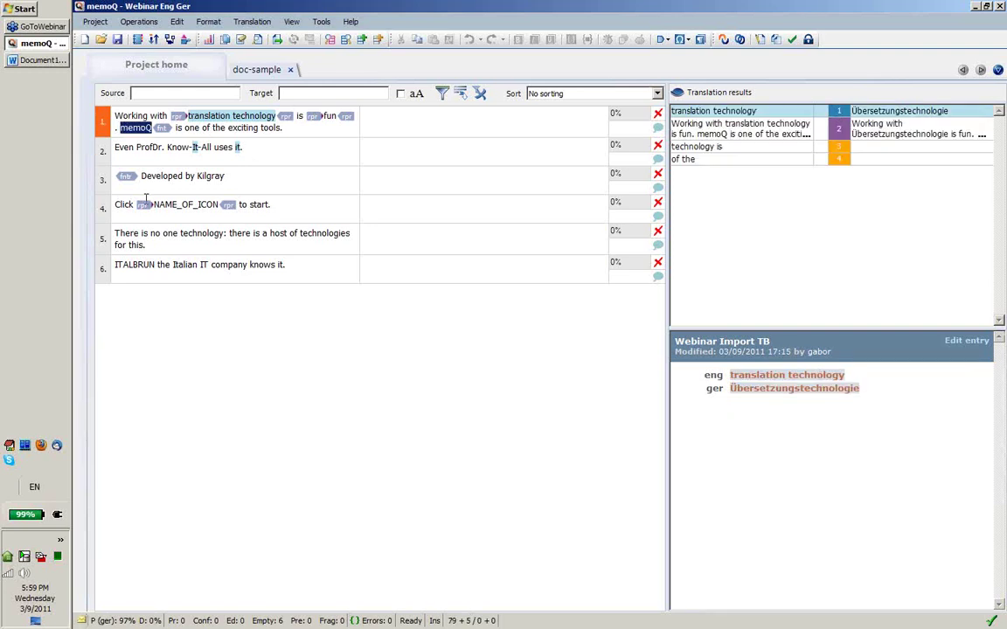
pyautogui.click(292, 70)
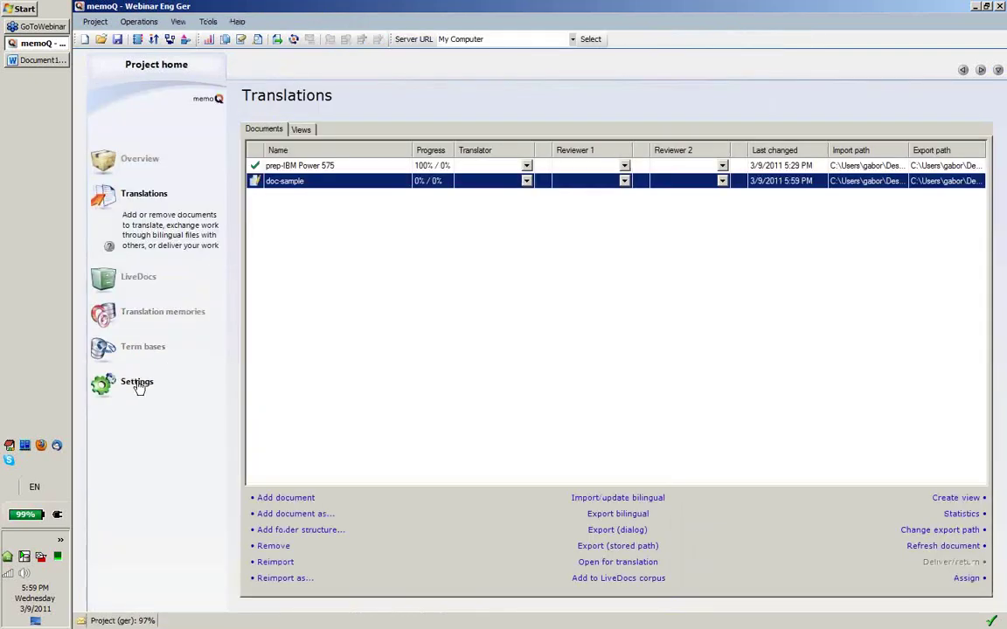
# - Edit My webinar segrules in the project settings and add "memoQ" to the #cap# custom list
pyautogui.click(137, 385)
pyautogui.click(284, 140)
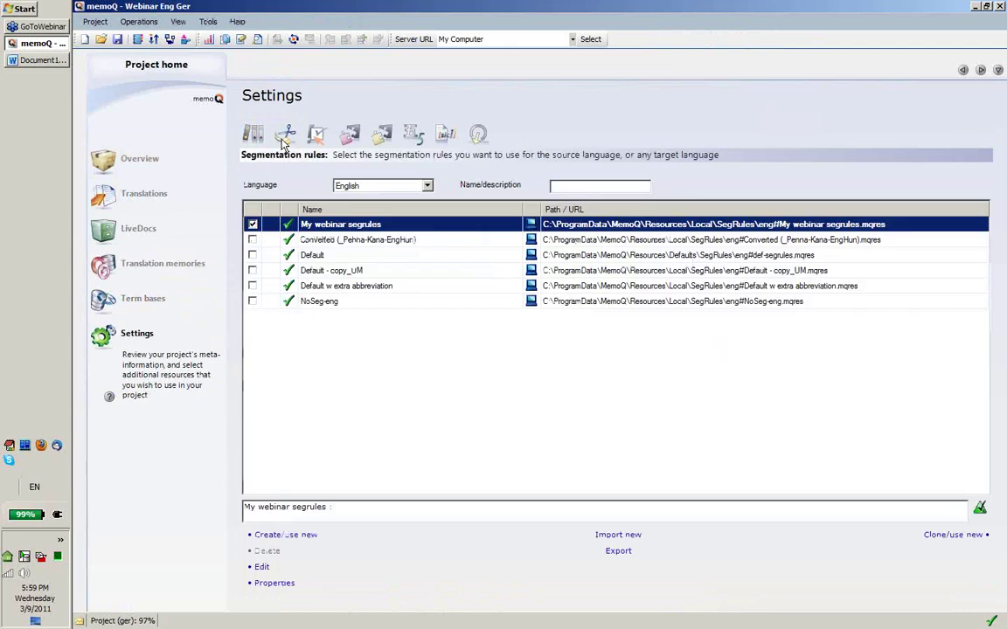
pyautogui.click(261, 568)
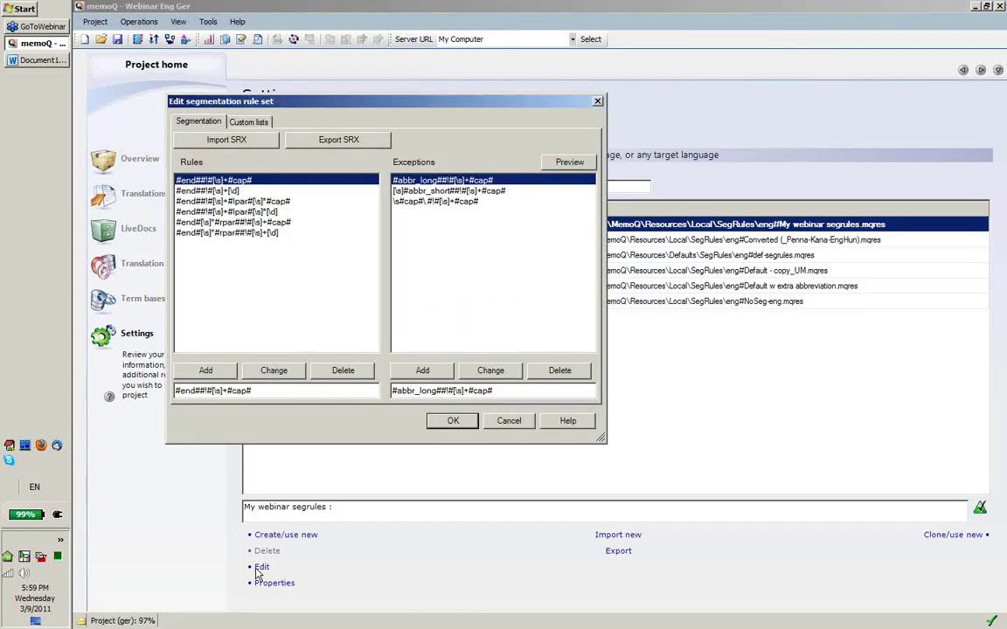
pyautogui.click(236, 123)
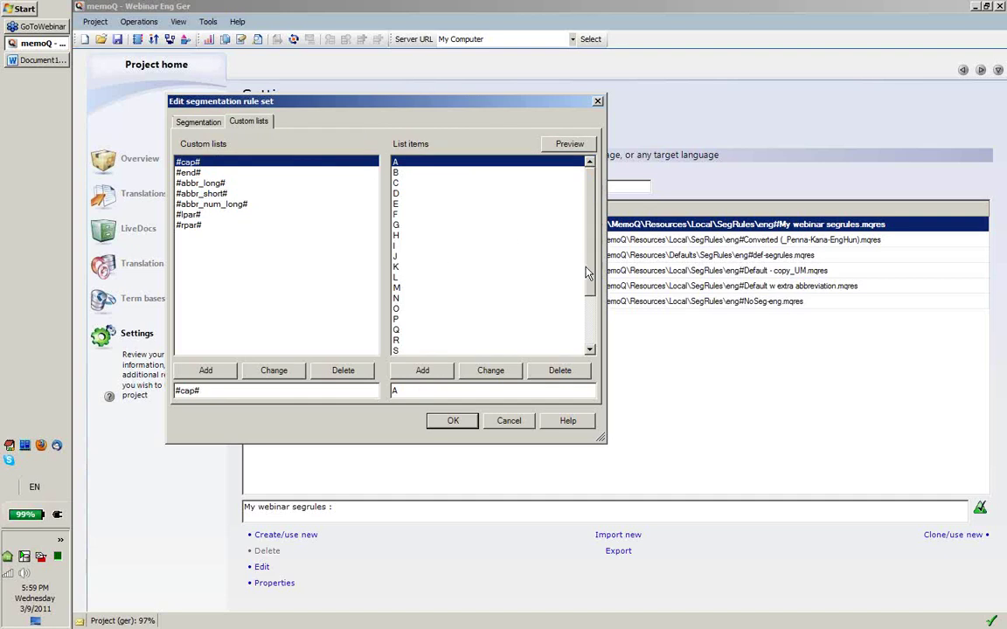
pyautogui.moveTo(590, 274); pyautogui.dragTo(587, 346)
pyautogui.press('Tab')
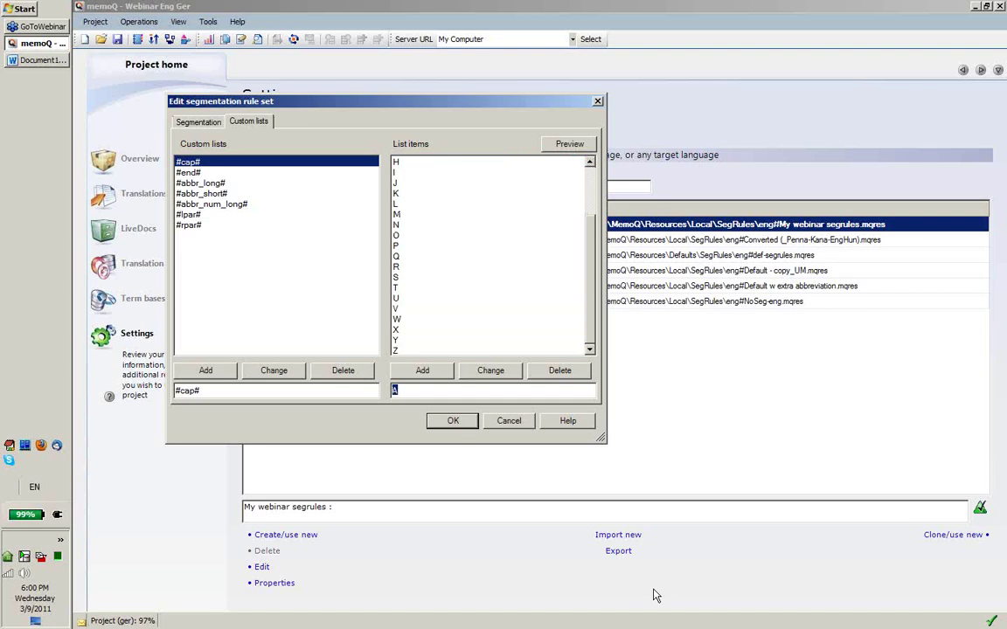
pyautogui.write('memoQ')
pyautogui.click(422, 371)
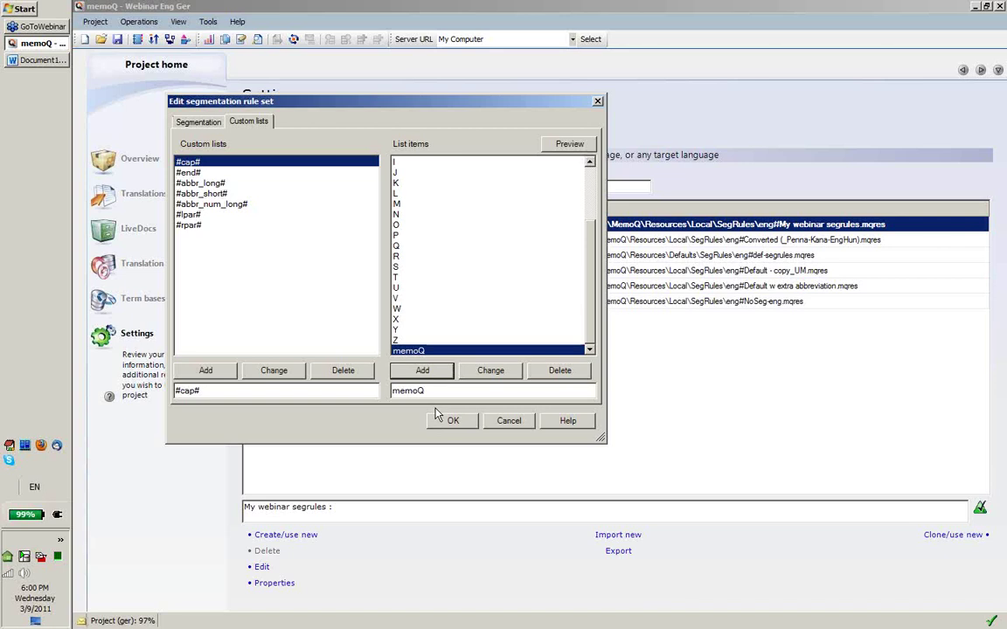
# - Add "iTune" to the #cap# custom list and save the segmentation rule set
pyautogui.moveTo(448, 391); pyautogui.dragTo(394, 391)
pyautogui.write('iTune')
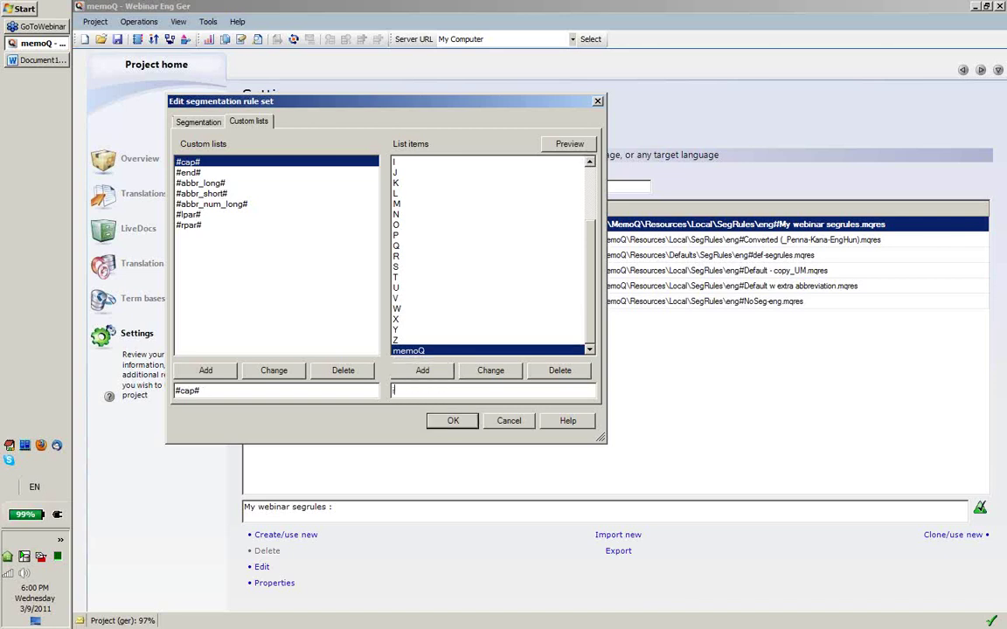
pyautogui.click(422, 370)
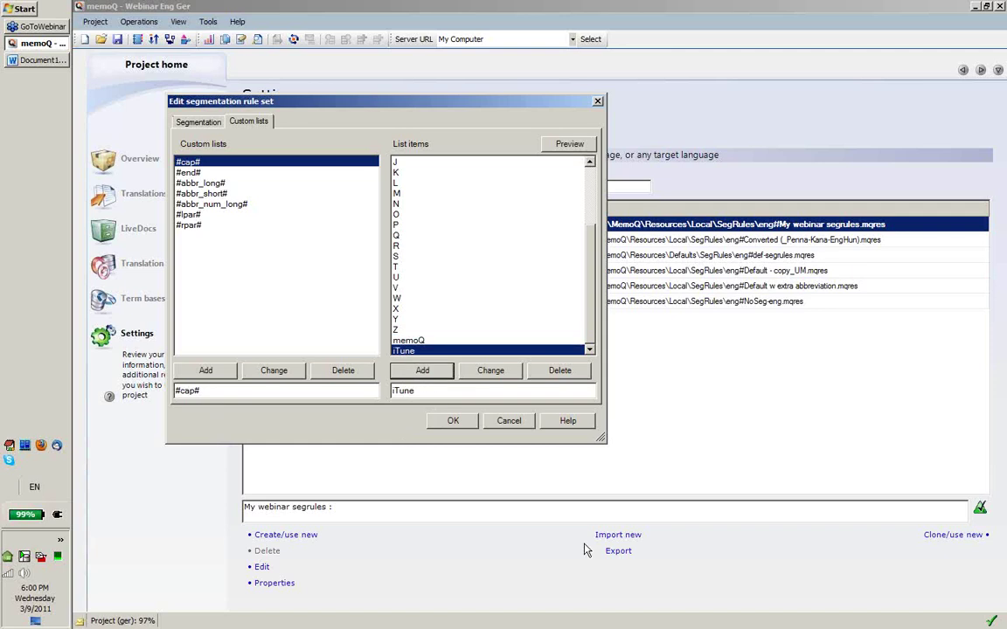
pyautogui.click(452, 422)
# - Reimport doc-sample into the project with the updated segmentation rules
pyautogui.click(139, 191)
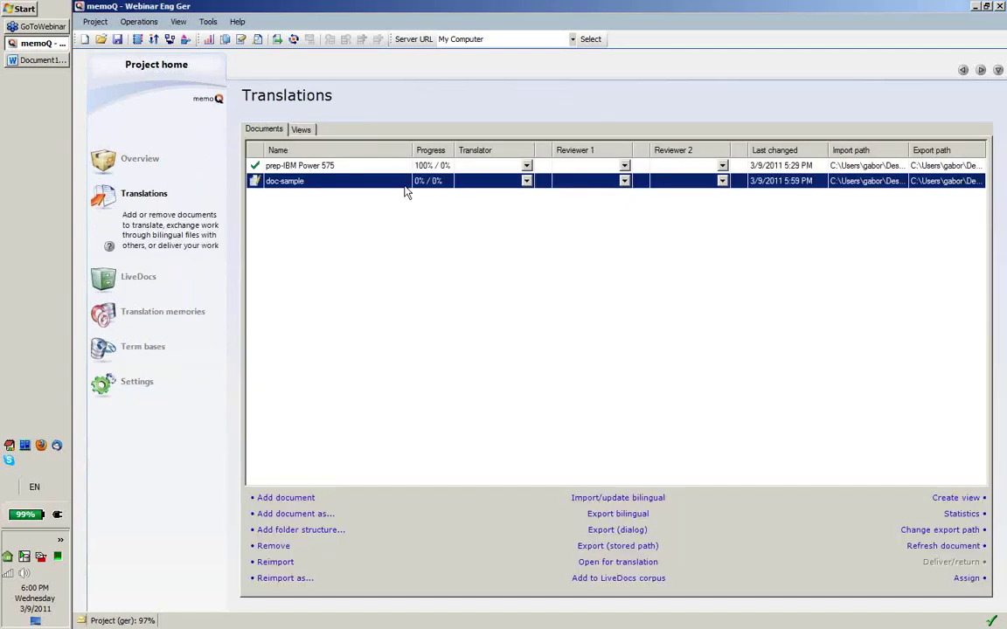
pyautogui.rightClick(278, 181)
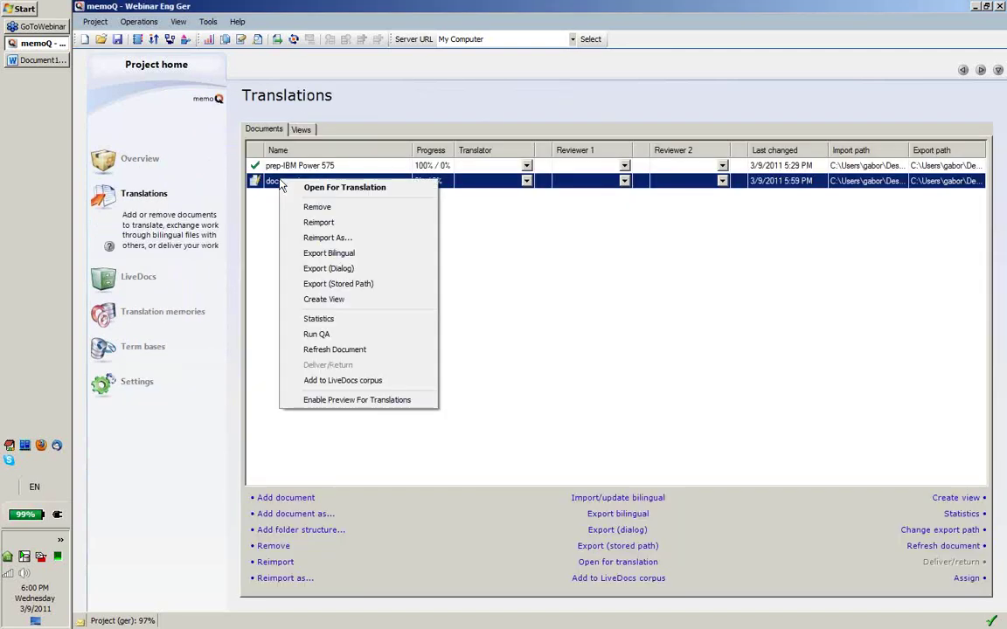
pyautogui.click(322, 223)
pyautogui.click(569, 365)
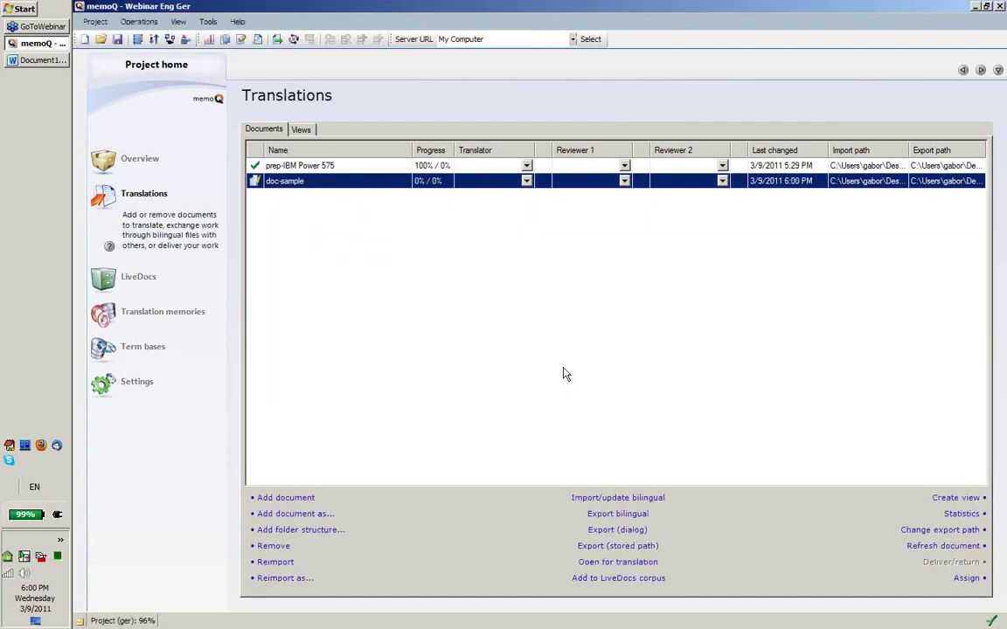
# - Open the reimported doc-sample, check how its sentences are segmented around "memoQ", and close the document
pyautogui.doubleClick(313, 182)
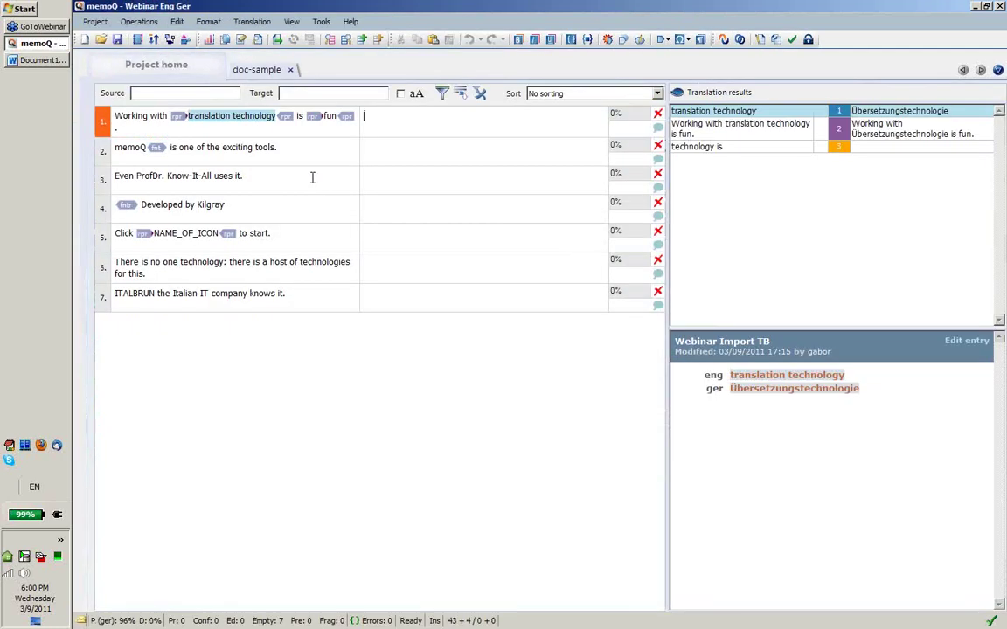
pyautogui.moveTo(669, 255); pyautogui.dragTo(678, 255)
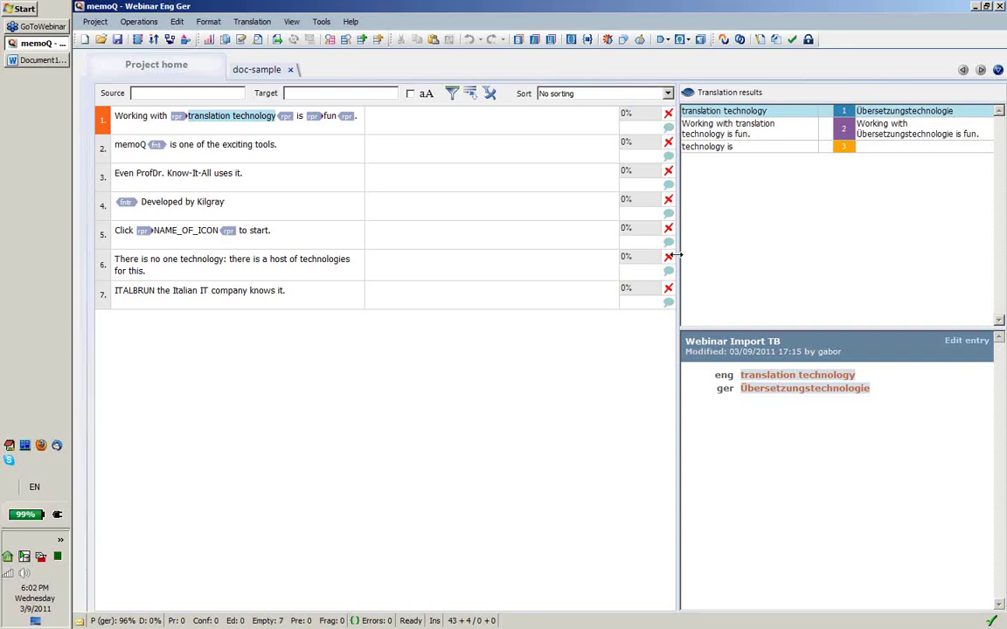
pyautogui.click(290, 70)
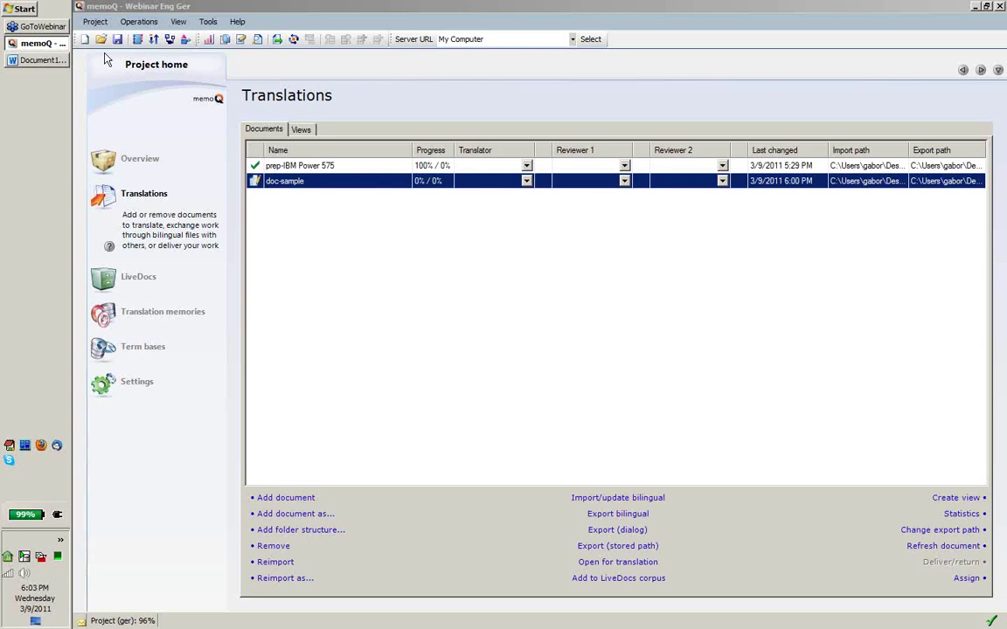
# - Close the Webinar Eng Ger project and confirm the closure
pyautogui.click(88, 28)
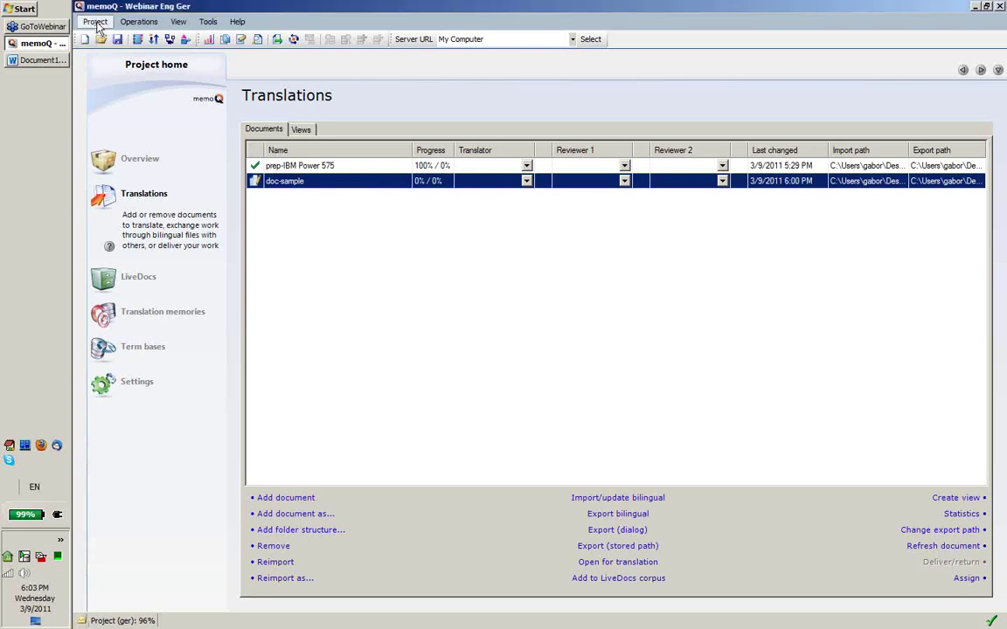
pyautogui.click(95, 21)
pyautogui.click(123, 84)
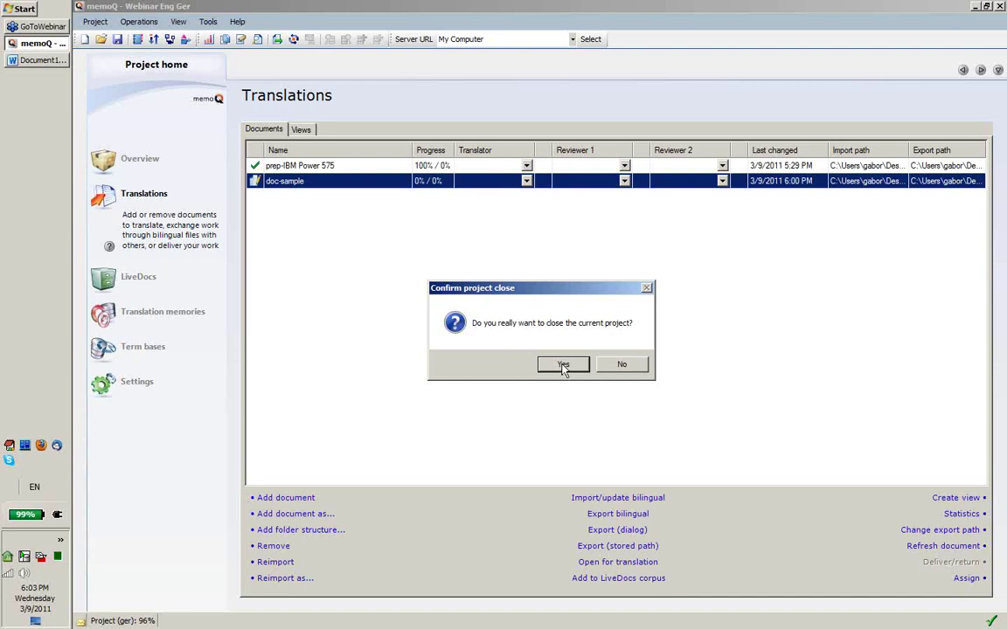
pyautogui.click(563, 366)
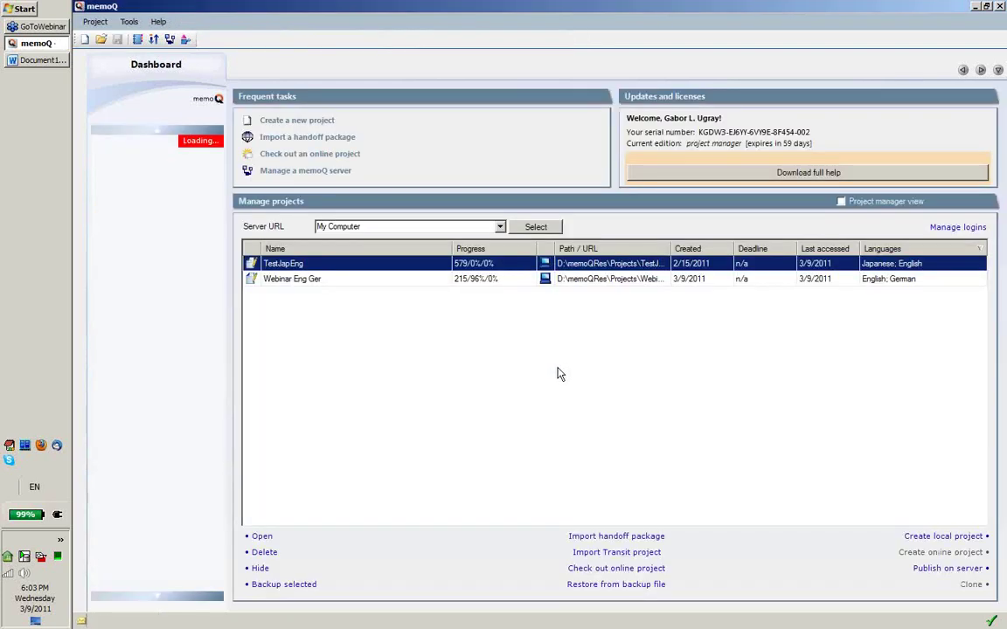
# - Create a new project named TestGerEng with German as source language and English as target language
pyautogui.click(335, 122)
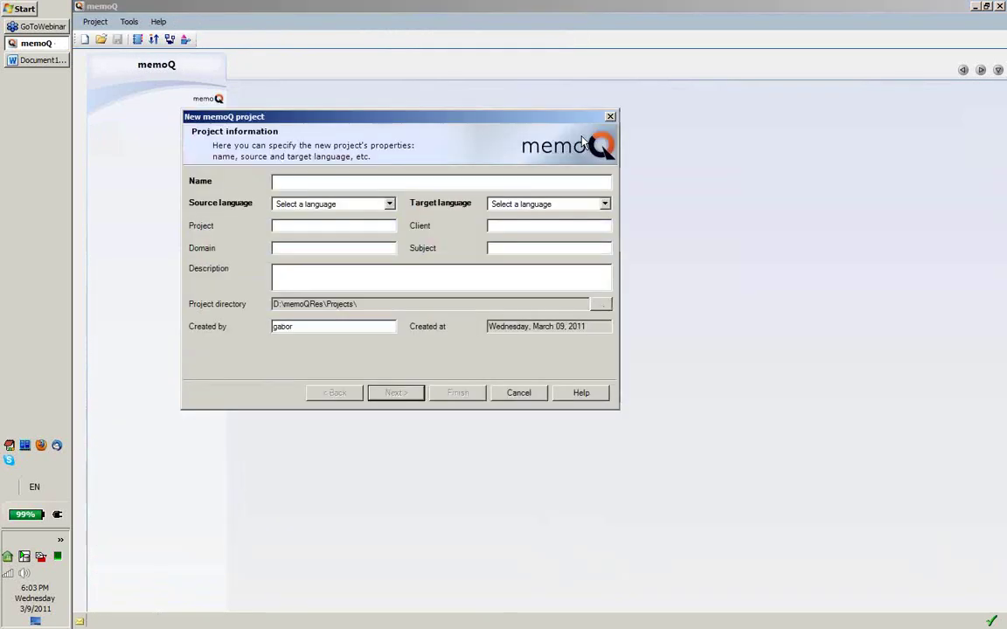
pyautogui.write('TestGerEng')
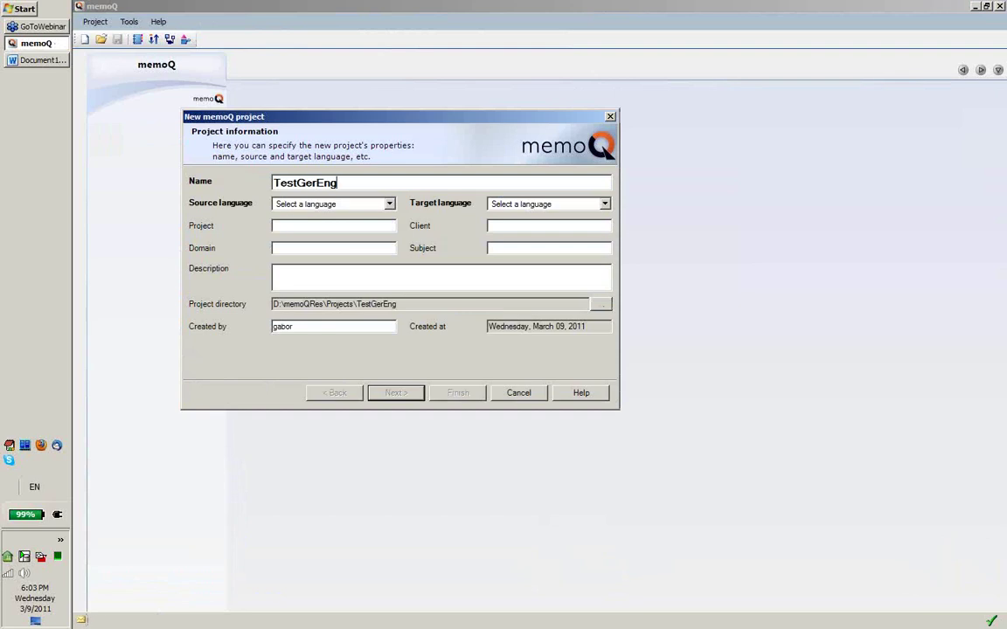
pyautogui.press('Tab')
pyautogui.write('ger')
pyautogui.press('Tab')
pyautogui.write('eng')
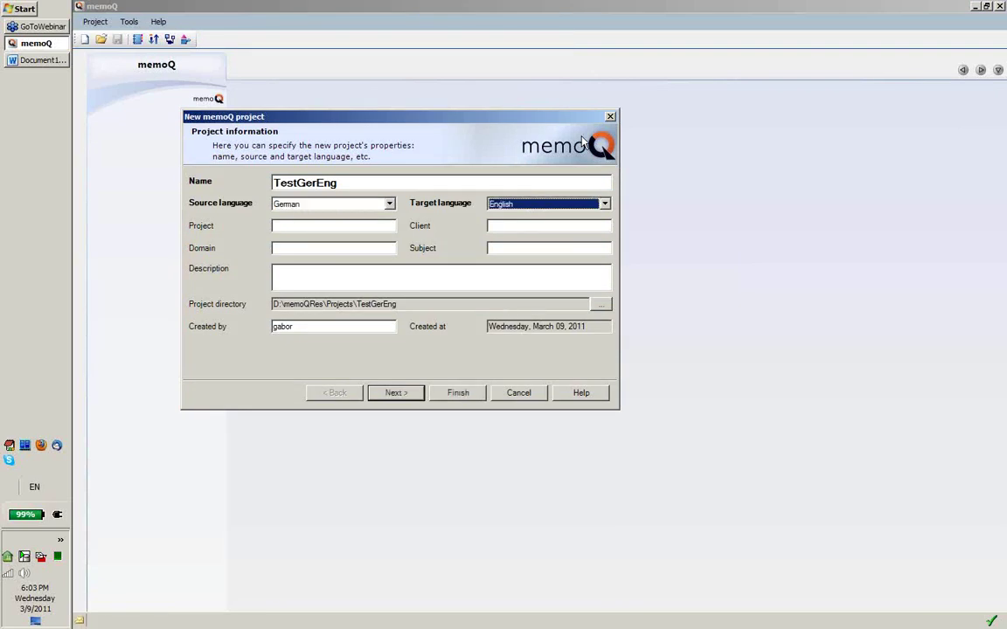
pyautogui.press('Return')
# - Switch to the Word document and replace its text with the lines "Der Englische Hof" and "Der Englische Mann"
pyautogui.click(37, 59)
pyautogui.click(491, 432)
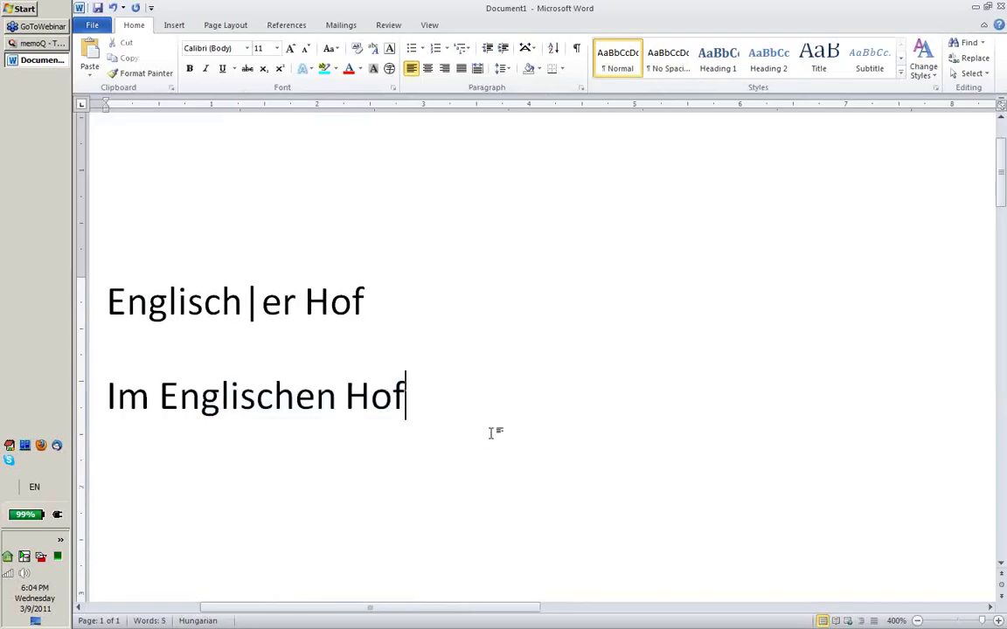
pyautogui.keyDown('ctrl'); pyautogui.scroll(-4, 492, 433); pyautogui.keyUp('ctrl')
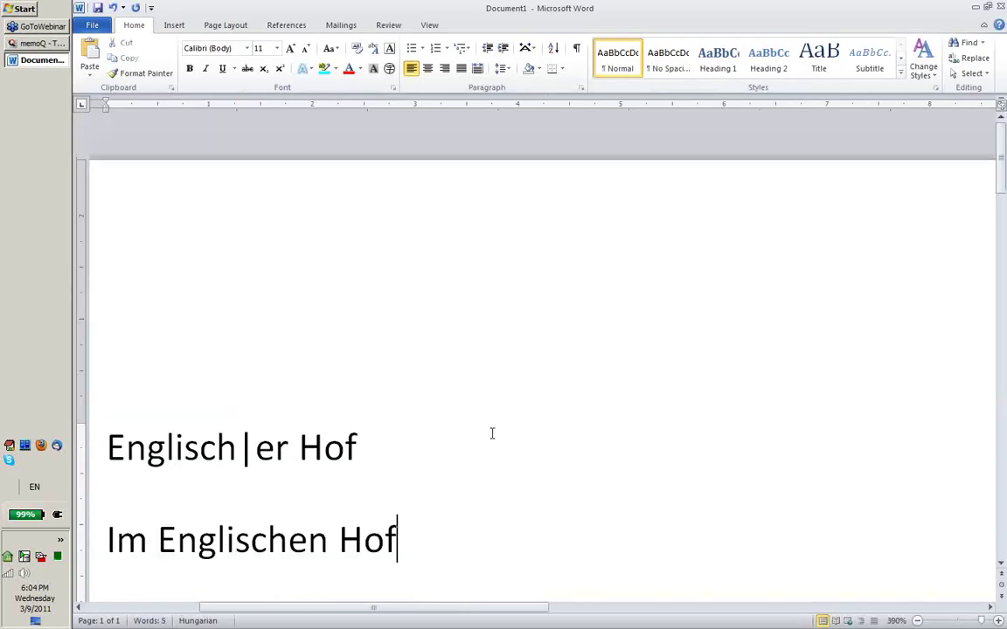
pyautogui.keyDown('ctrl'); pyautogui.scroll(-4, 492, 433); pyautogui.keyUp('ctrl')
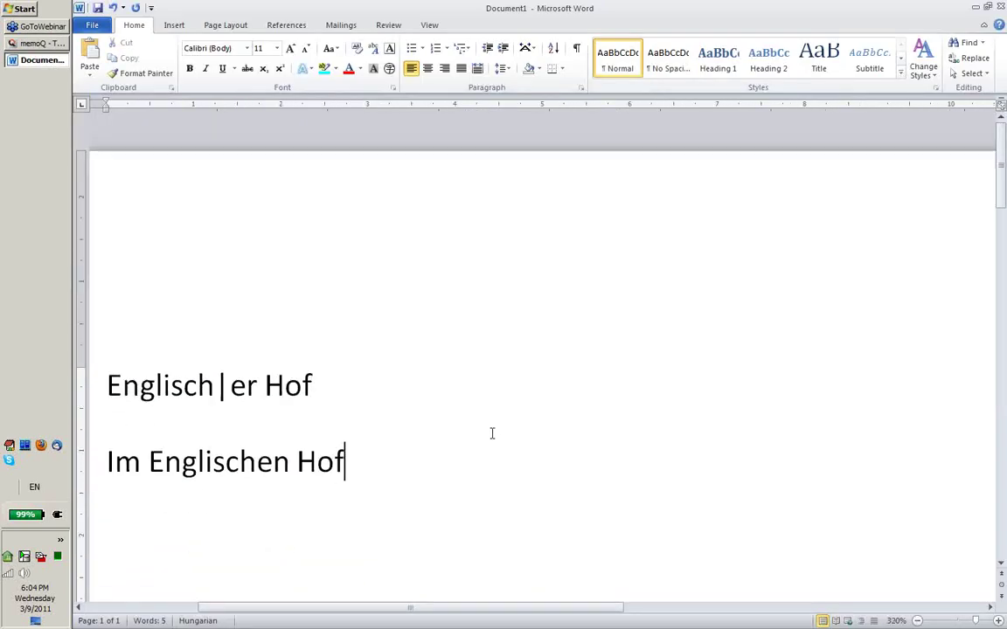
pyautogui.hotkey('ctrl', 'a')
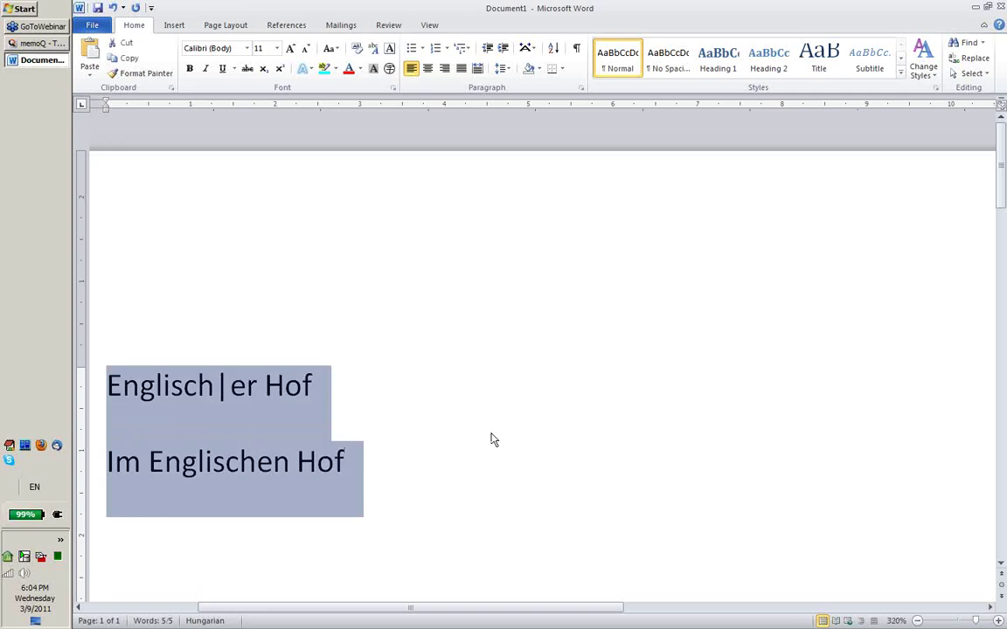
pyautogui.write('Der Englische Hof')
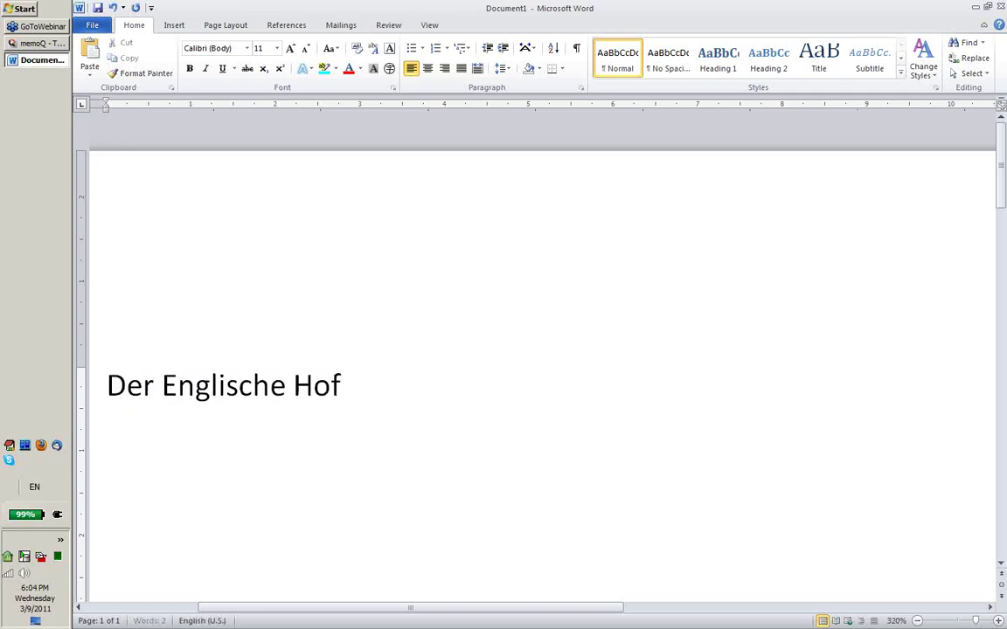
pyautogui.press('Return')
pyautogui.write('Der Engl;i')
pyautogui.press('BackSpace')
pyautogui.press('BackSpace')
pyautogui.write('ische Mann')
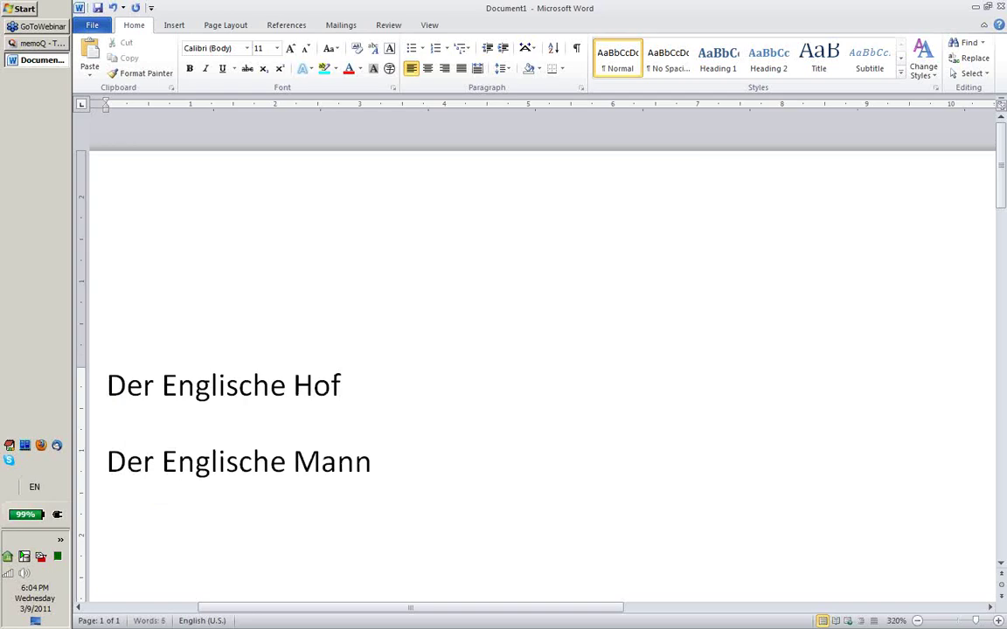
# - Add a third line reading "des Englischen Hofs", followed by an empty paragraph
pyautogui.press('Return')
pyautogui.write('des ')
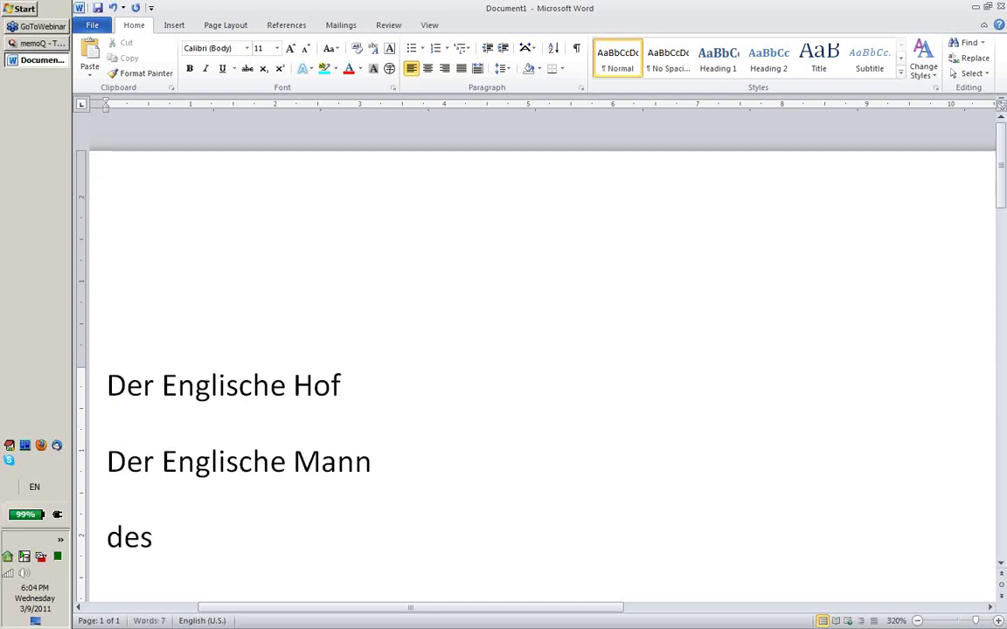
pyautogui.write('Englischen Hif')
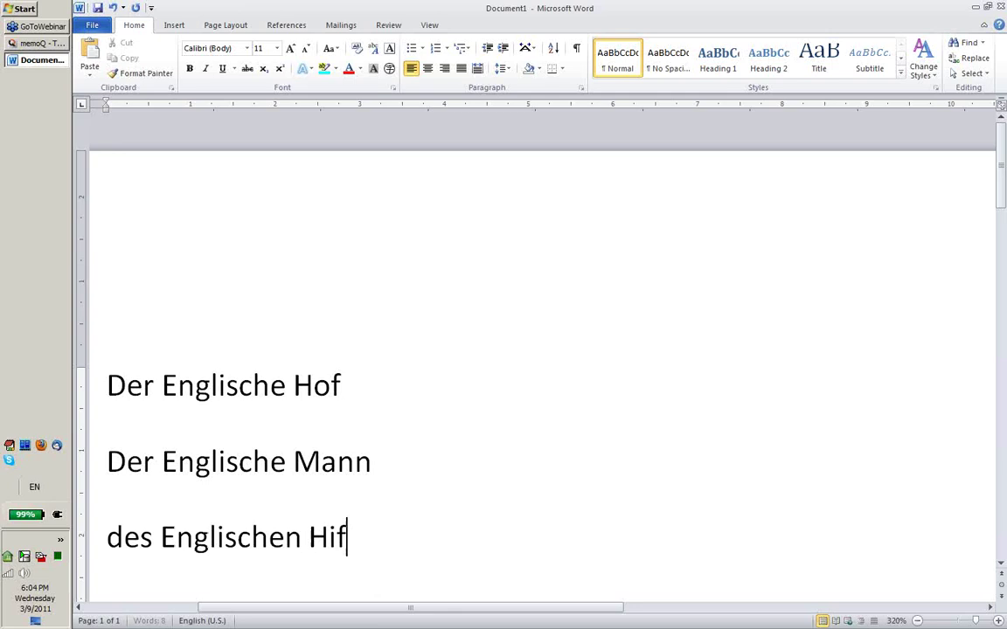
pyautogui.press('BackSpace')
pyautogui.press('BackSpace')
pyautogui.write('ofs')
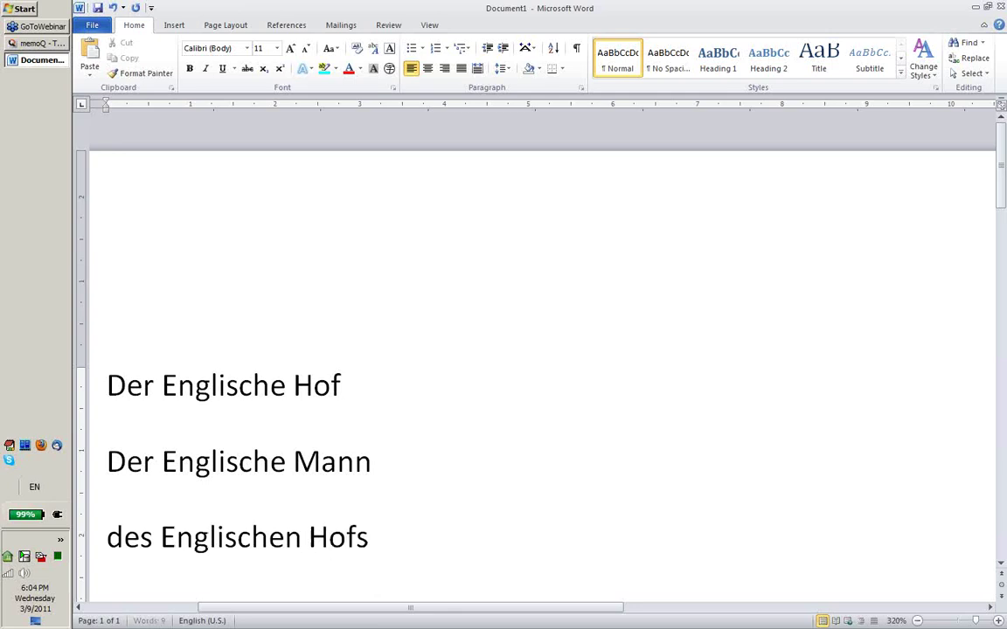
pyautogui.press('Return')
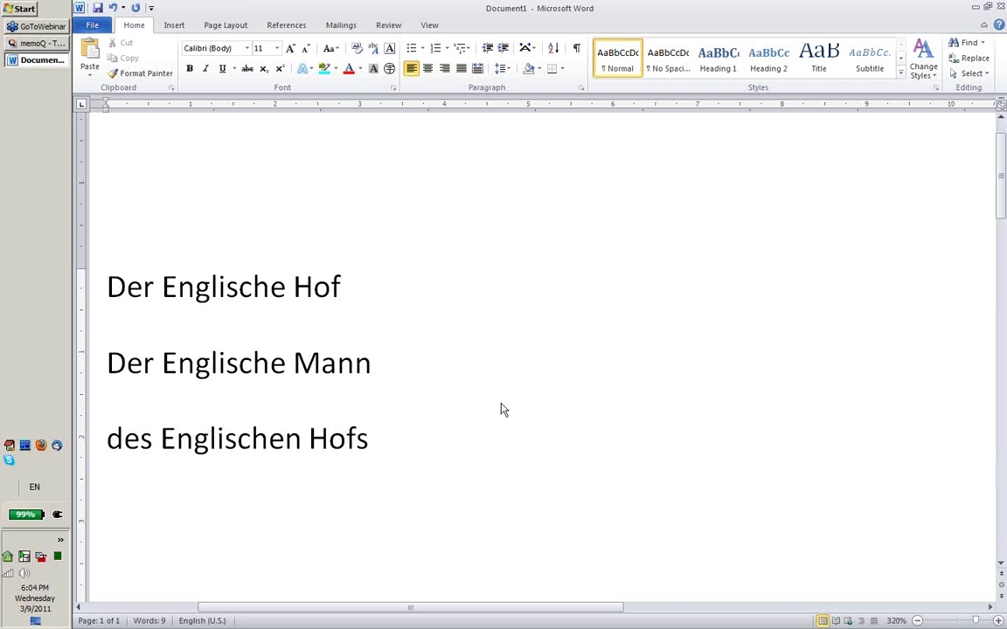
# - Save the Word document to the Desktop as Der Englische Hof.docx
pyautogui.hotkey('ctrl', 's')
pyautogui.click(130, 131)
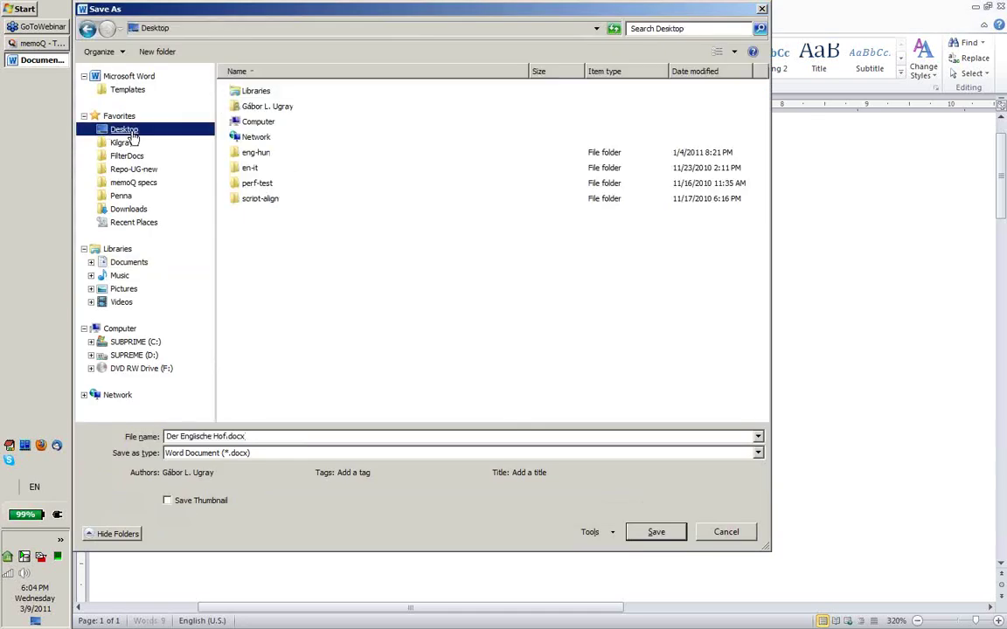
pyautogui.click(656, 533)
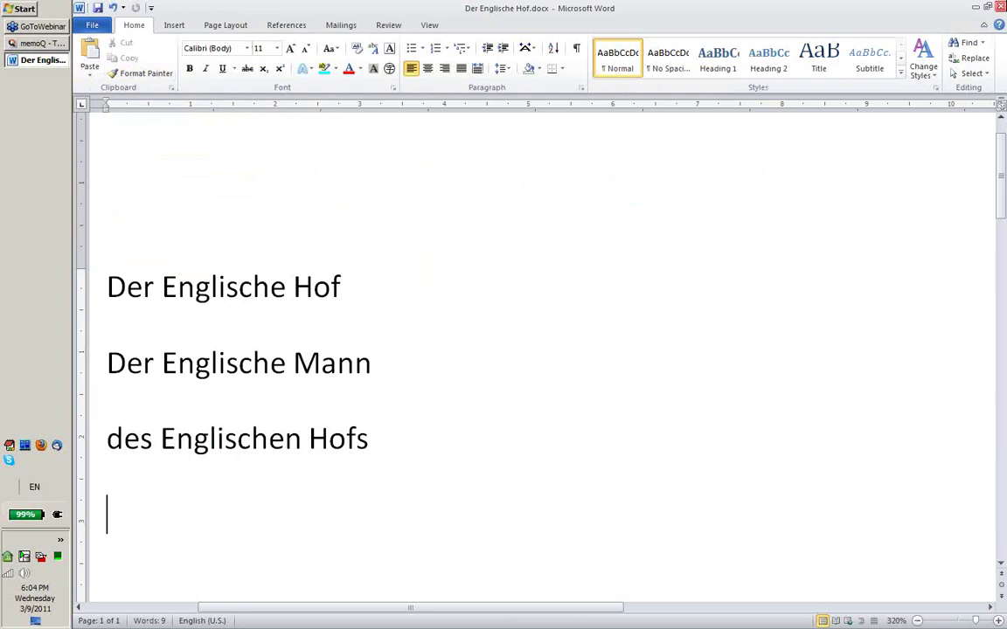
# - Switch to memoQ and add Der Englische Hof.docx from the Desktop to the TestGerEng project's documents
pyautogui.click(35, 43)
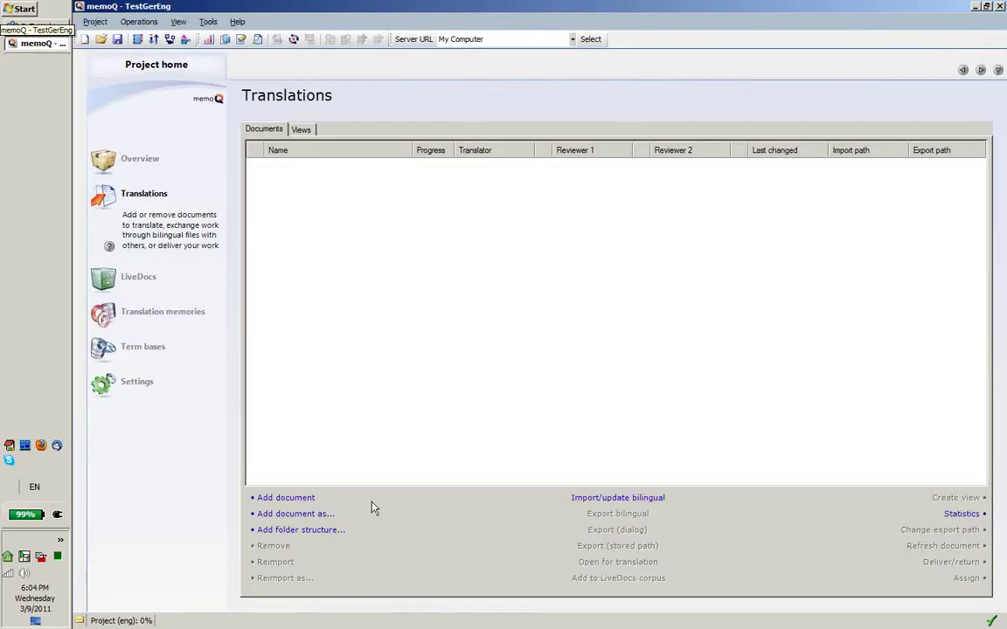
pyautogui.click(310, 498)
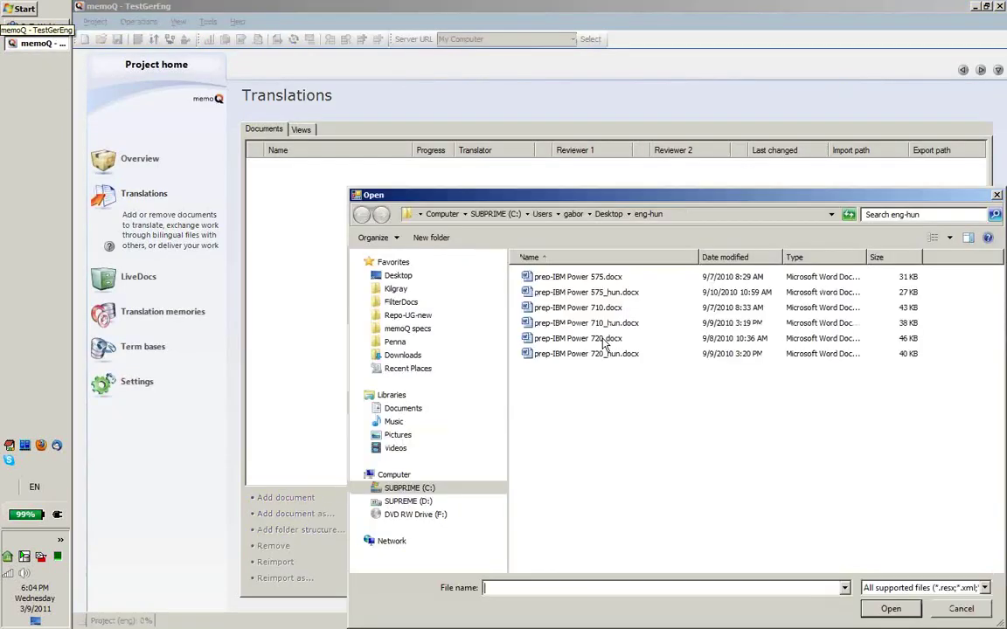
pyautogui.click(439, 279)
pyautogui.doubleClick(577, 399)
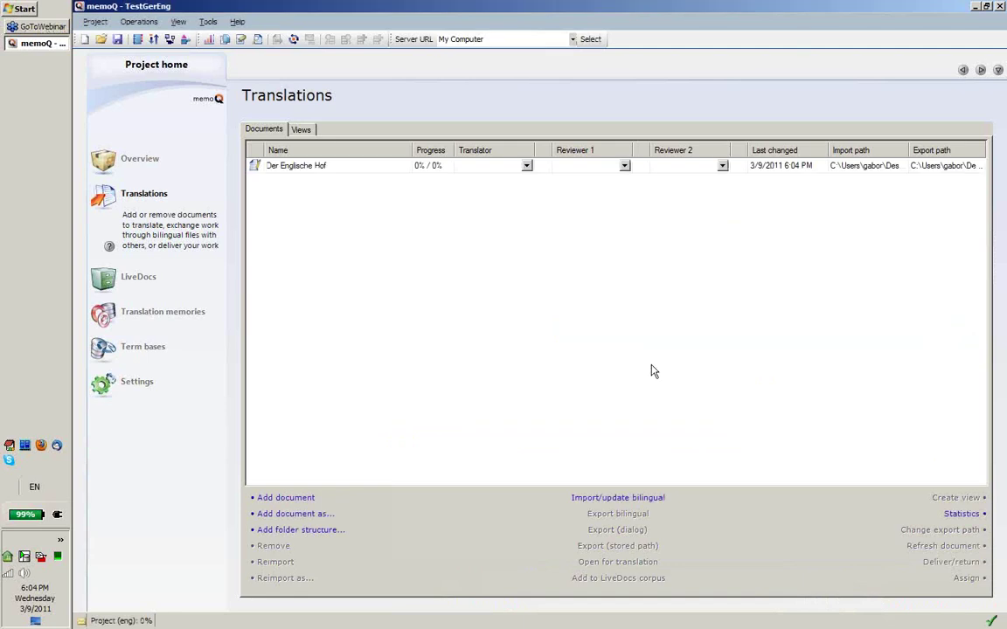
# - Enable the Webinar Import TB term base for the TestGerEng project
pyautogui.click(172, 356)
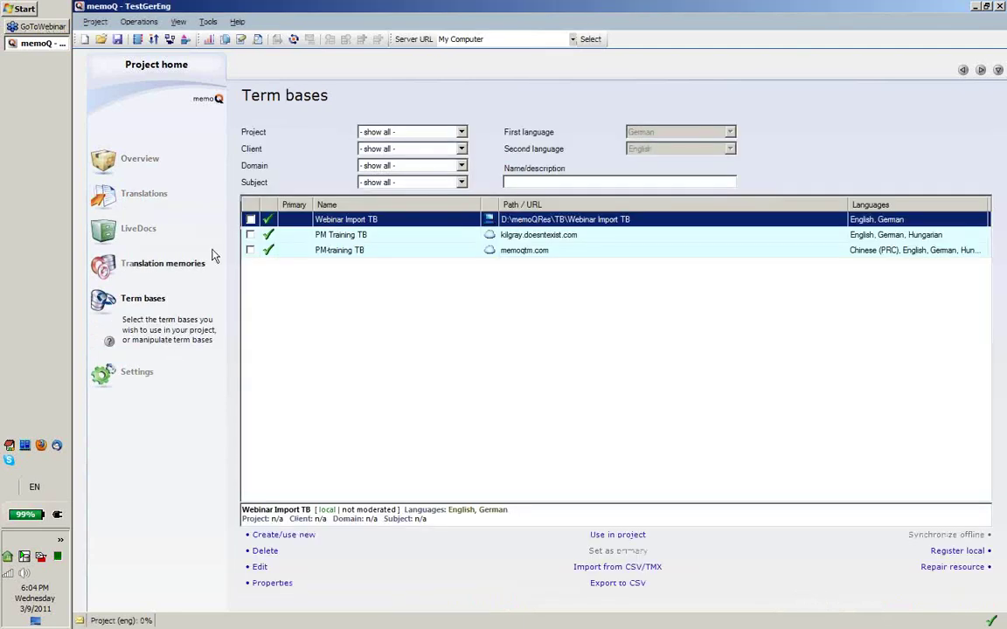
pyautogui.click(250, 219)
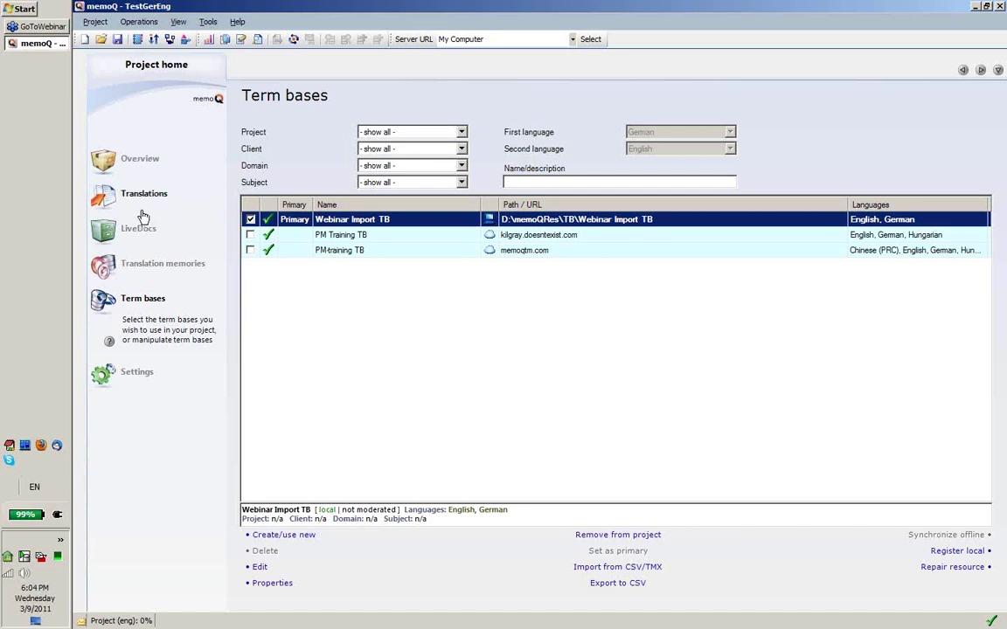
# - Open Der Englische Hof for translation and check the translation results for each of its segments
pyautogui.click(126, 186)
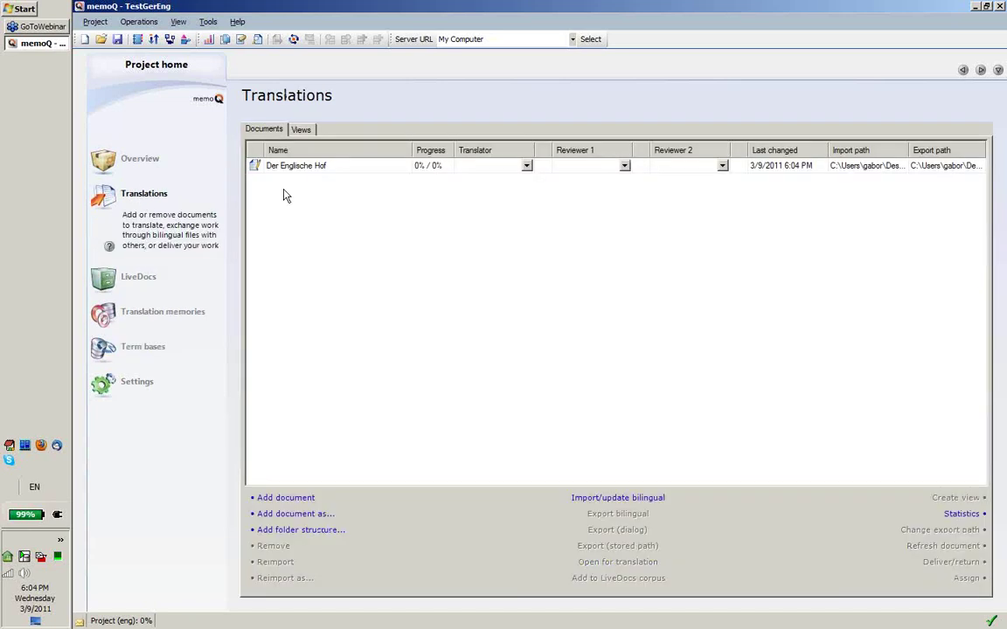
pyautogui.doubleClick(324, 166)
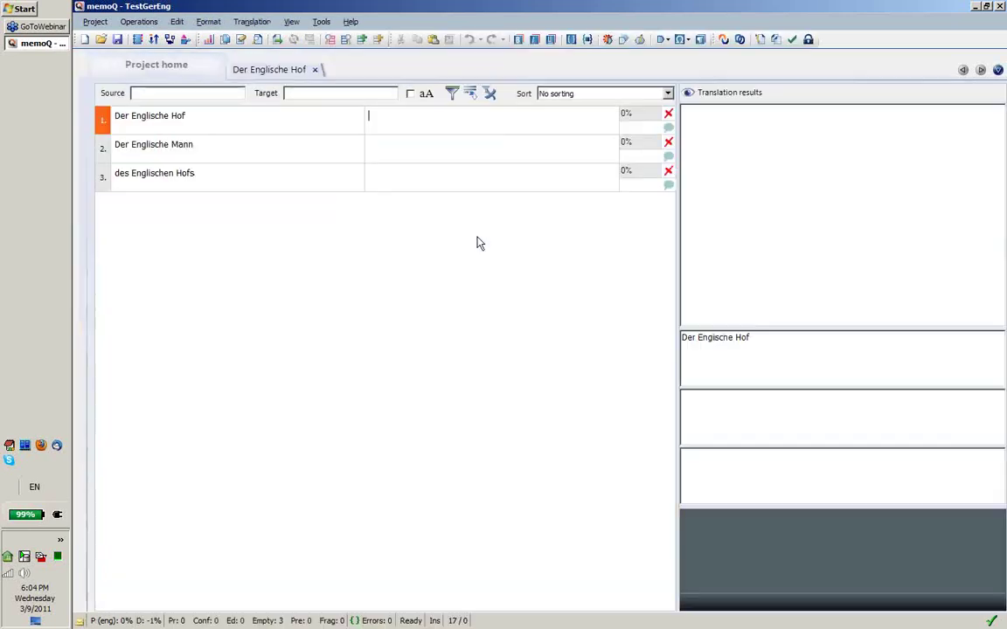
pyautogui.click(415, 146)
pyautogui.click(415, 166)
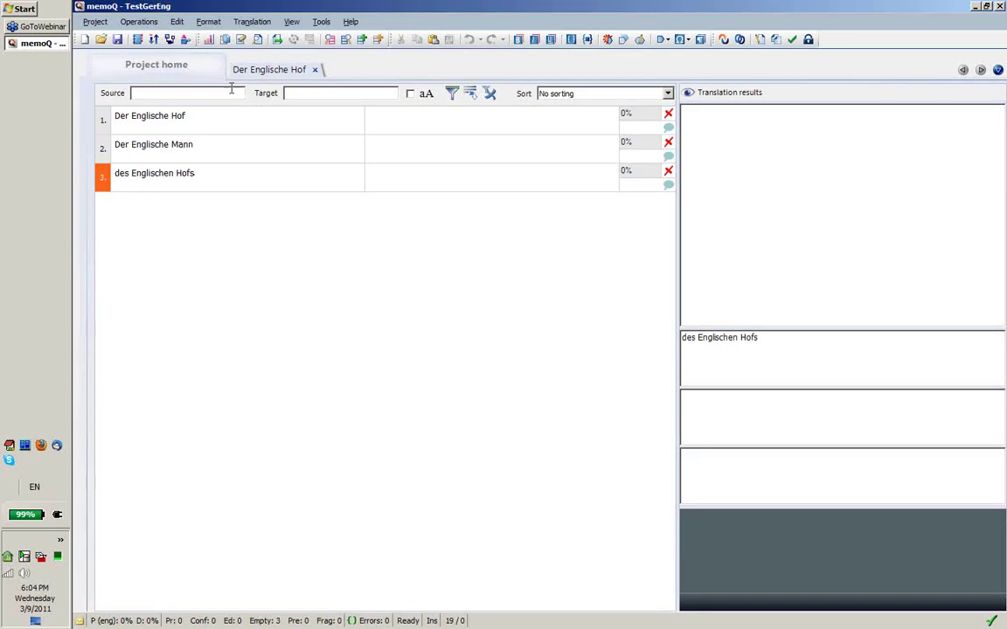
# - Open Webinar Import TB for editing, change the German term of entry 4 to Englisch|er Hof*, and close the term base
pyautogui.click(177, 75)
pyautogui.click(143, 347)
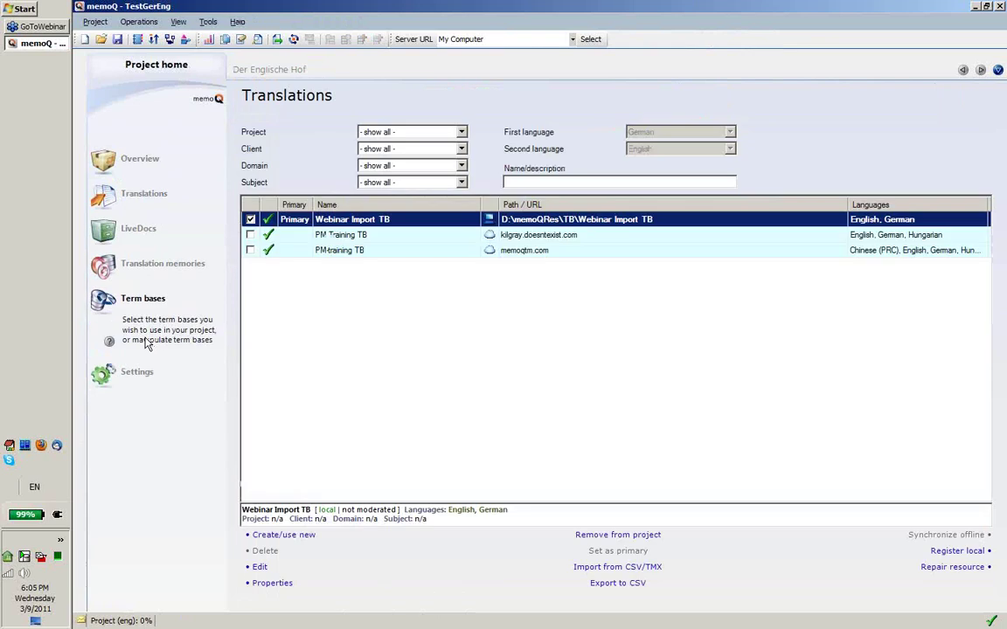
pyautogui.click(260, 569)
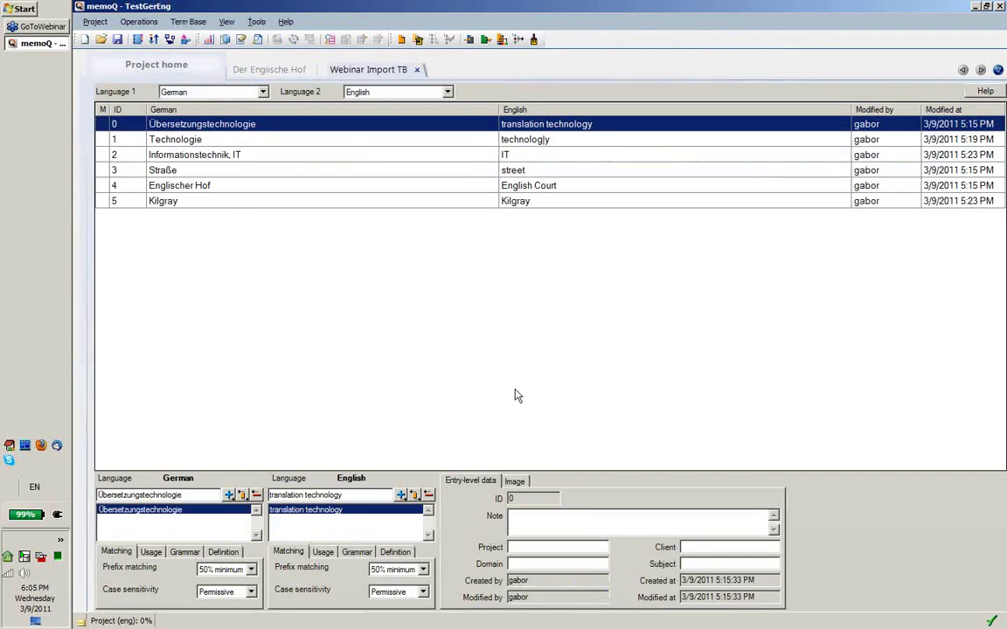
pyautogui.click(179, 186)
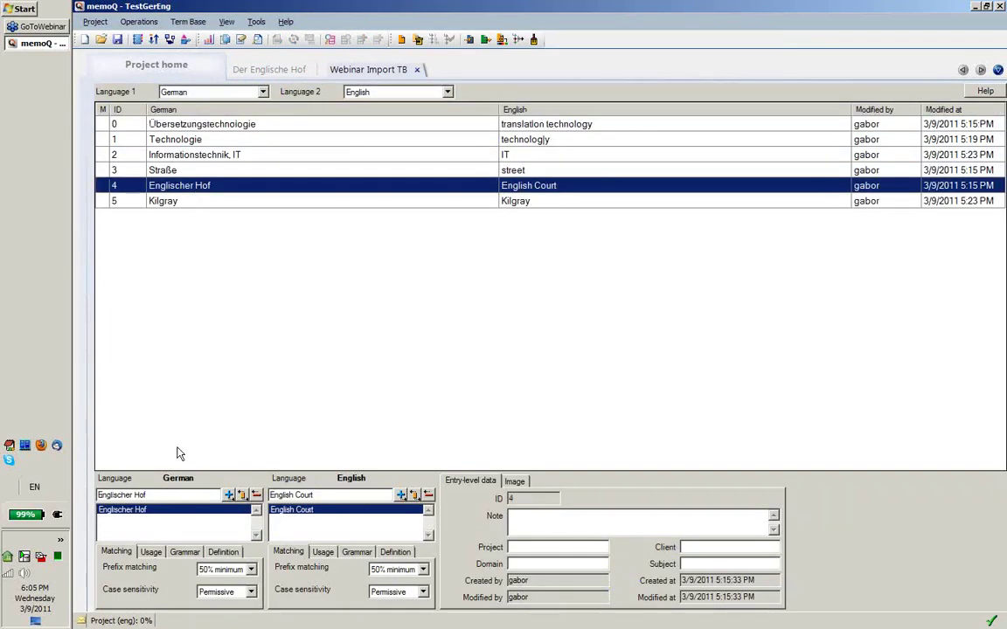
pyautogui.click(125, 496)
pyautogui.write('|')
pyautogui.click(241, 496)
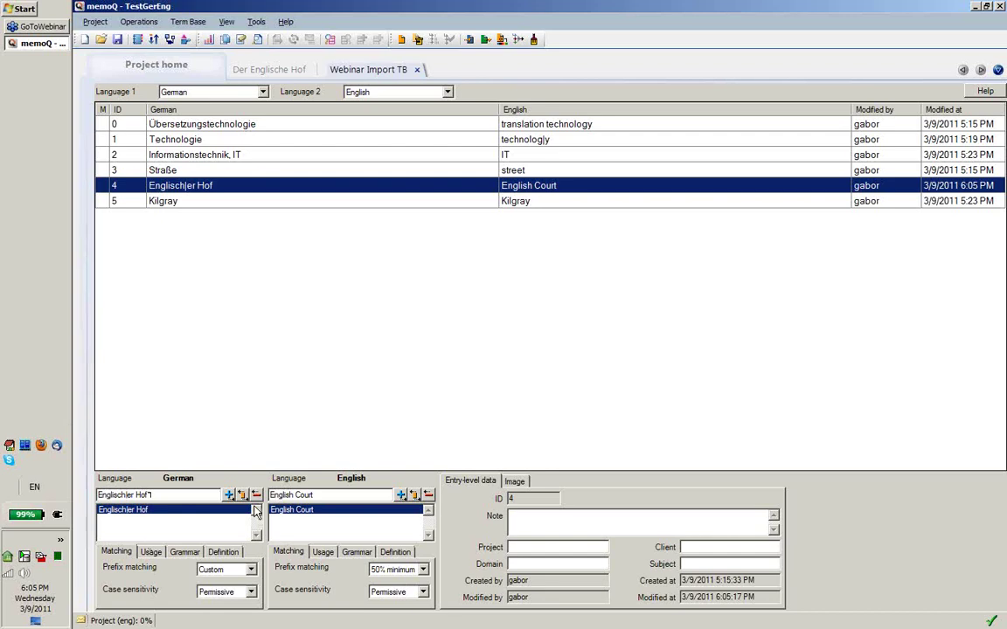
pyautogui.click(242, 495)
pyautogui.click(418, 70)
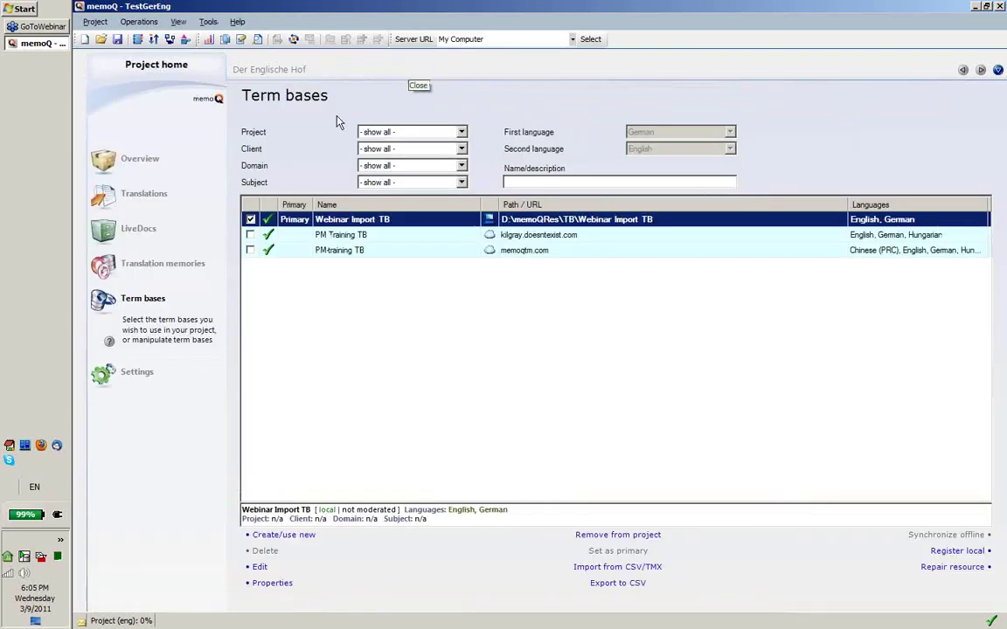
# - Check the term matches for each segment of Der Englische Hof and close the document
pyautogui.click(269, 70)
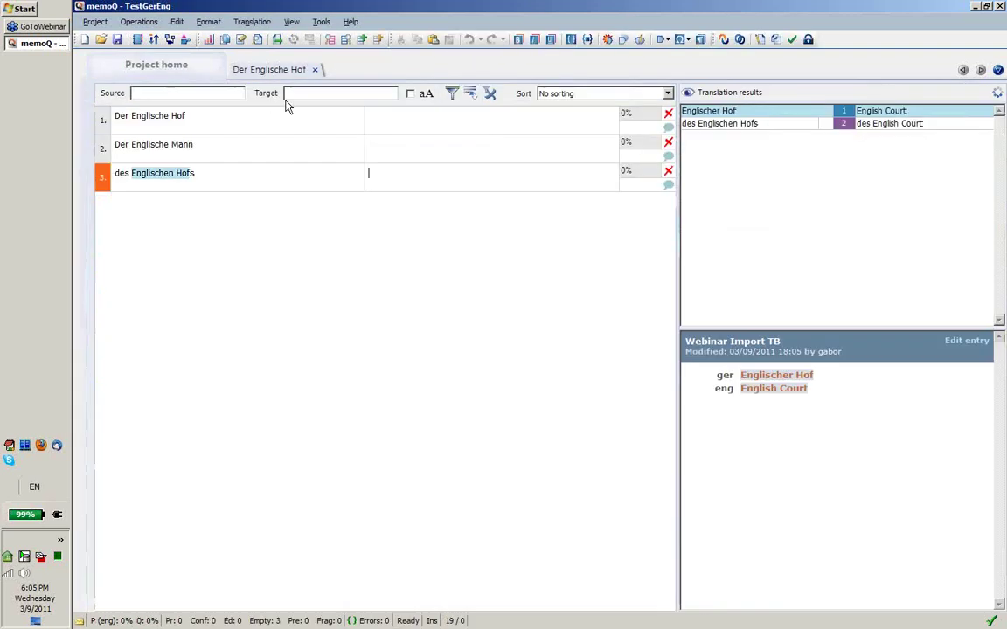
pyautogui.click(385, 127)
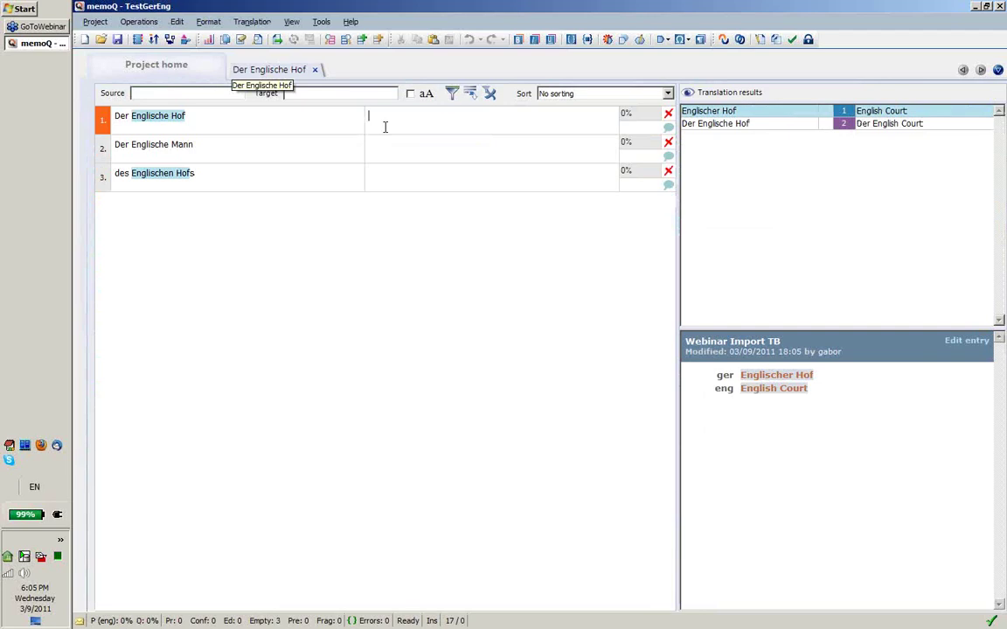
pyautogui.click(378, 181)
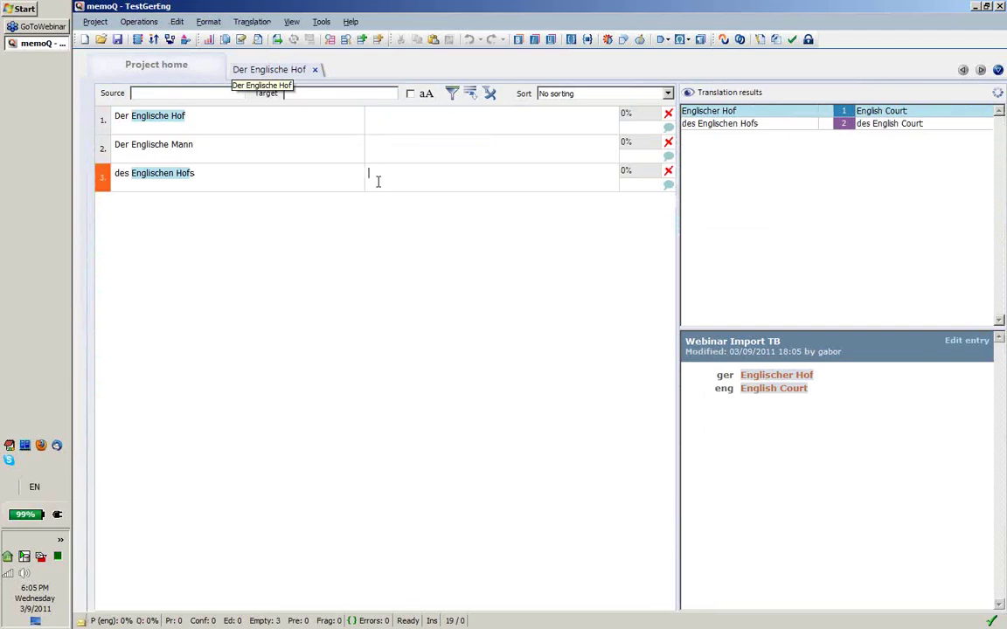
pyautogui.click(386, 146)
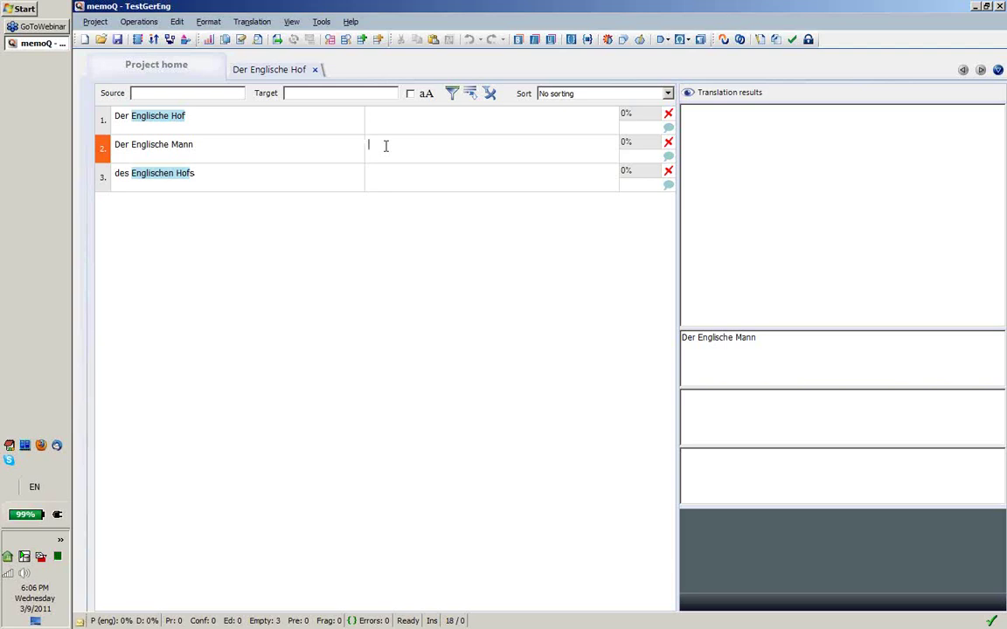
pyautogui.click(316, 70)
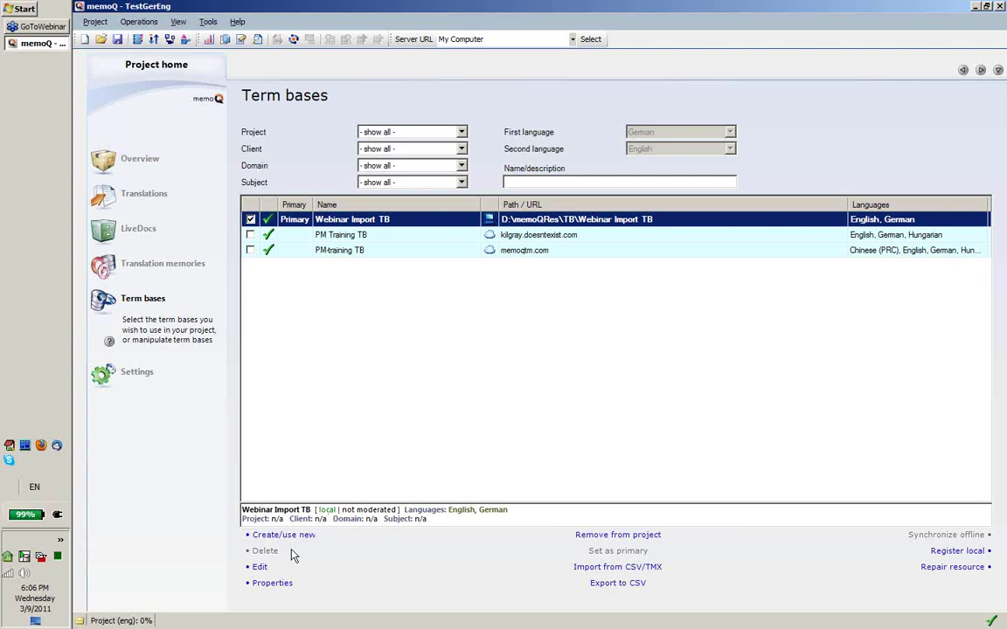
# - Add English (United States) and German (Germany) to the languages of the Webinar Import TB term base
pyautogui.rightClick(361, 220)
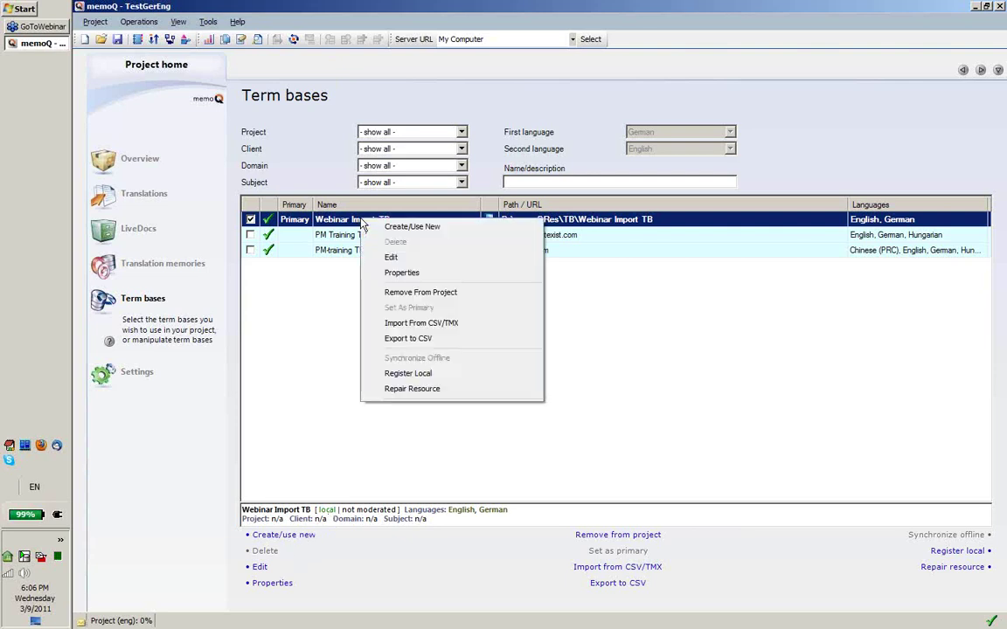
pyautogui.click(391, 274)
pyautogui.moveTo(738, 201); pyautogui.dragTo(738, 241)
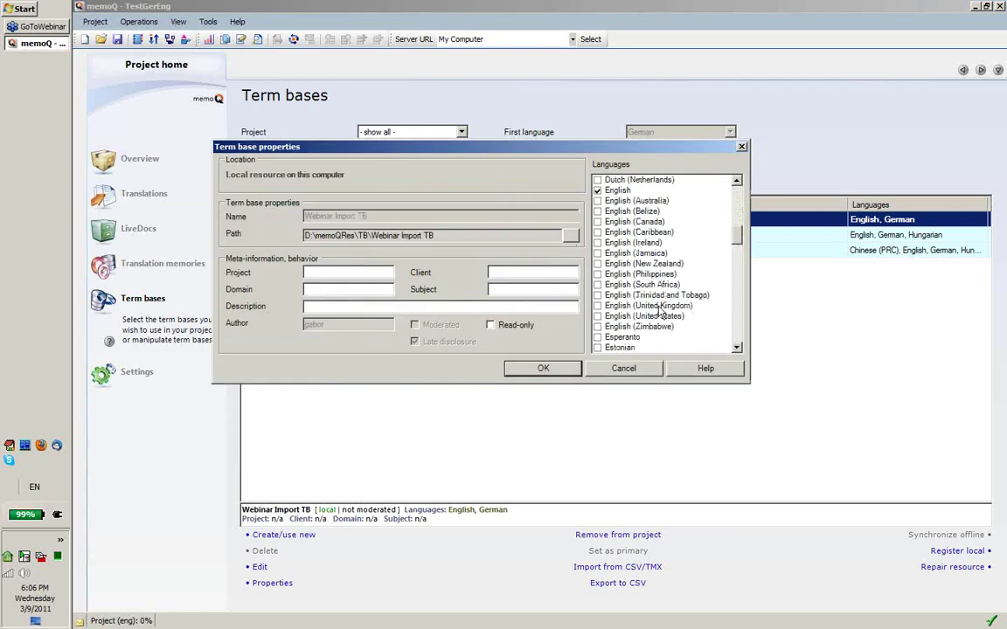
pyautogui.click(598, 316)
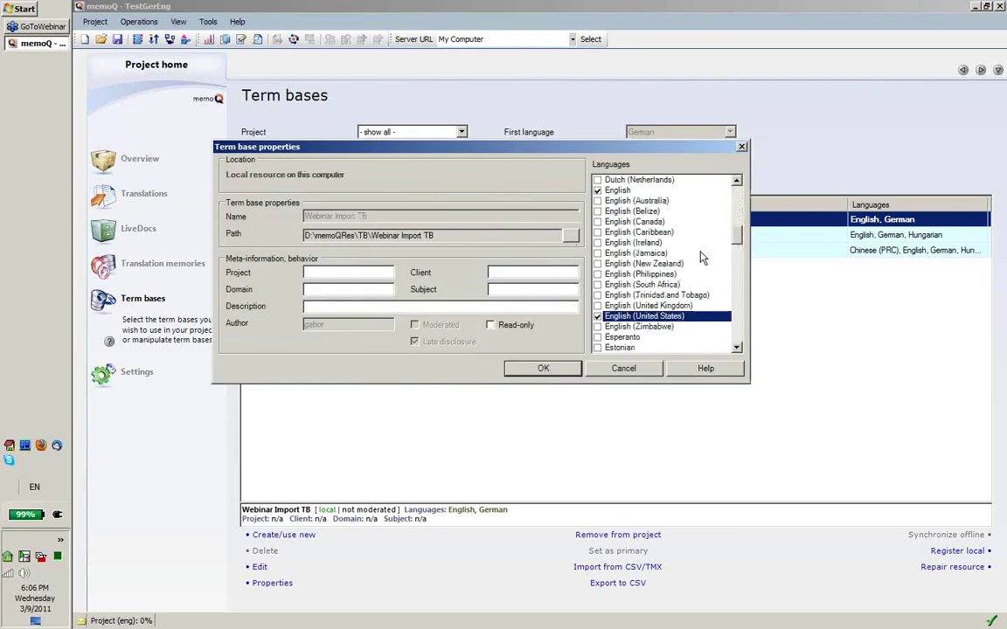
pyautogui.moveTo(738, 240); pyautogui.dragTo(737, 266)
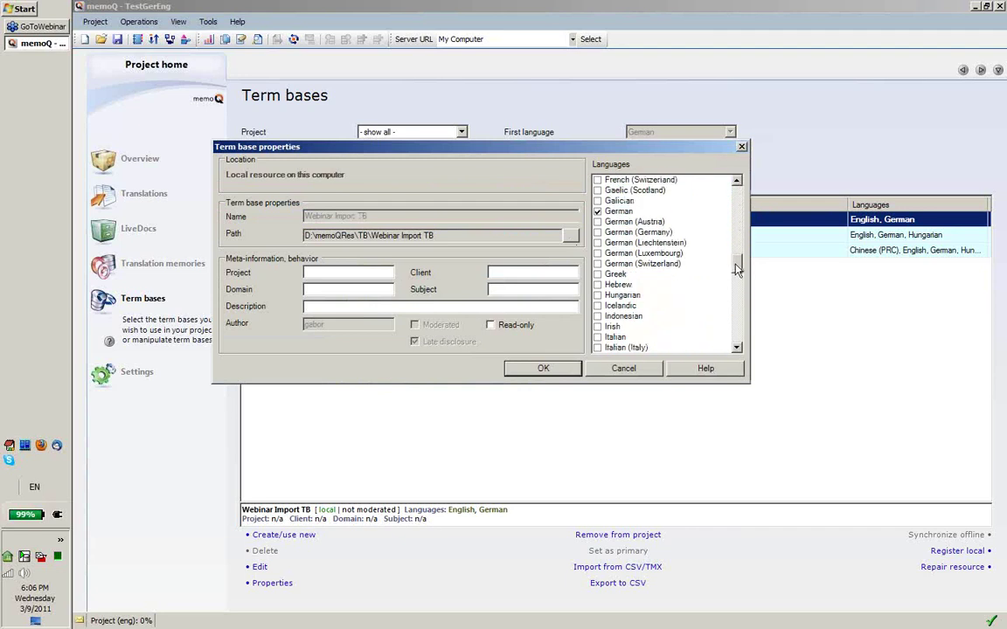
pyautogui.click(598, 232)
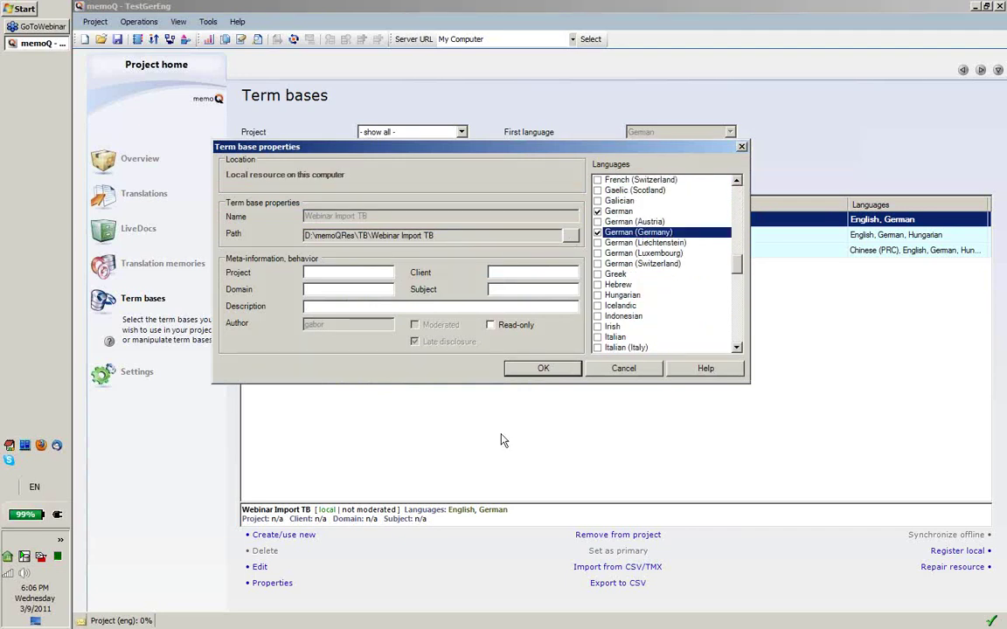
pyautogui.click(542, 369)
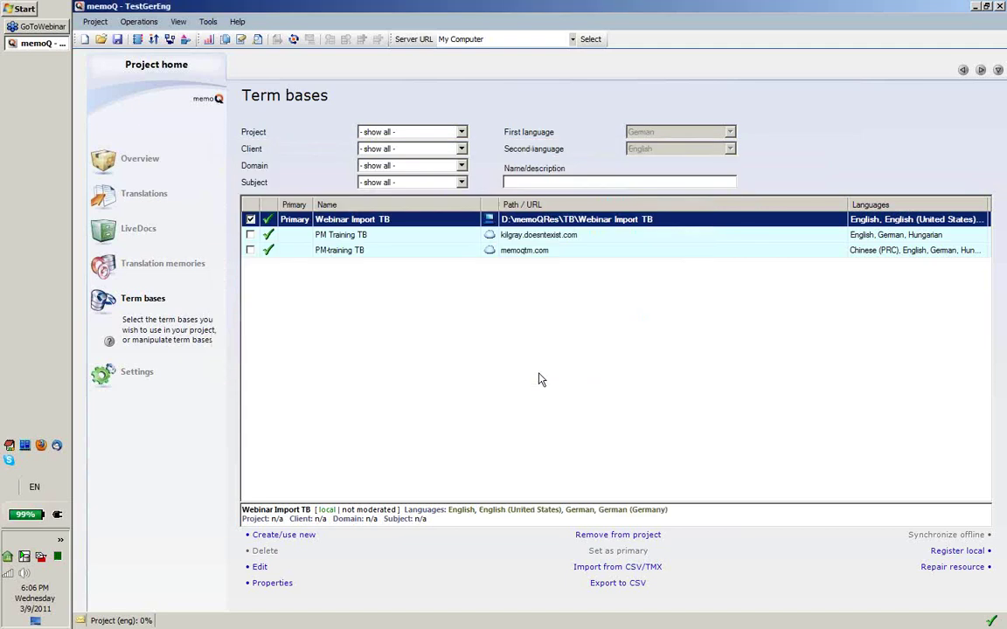
# - Examine the Webinar Import TB entries with English (United States) and German (Germany) as the two displayed languages, and close the term base
pyautogui.click(258, 569)
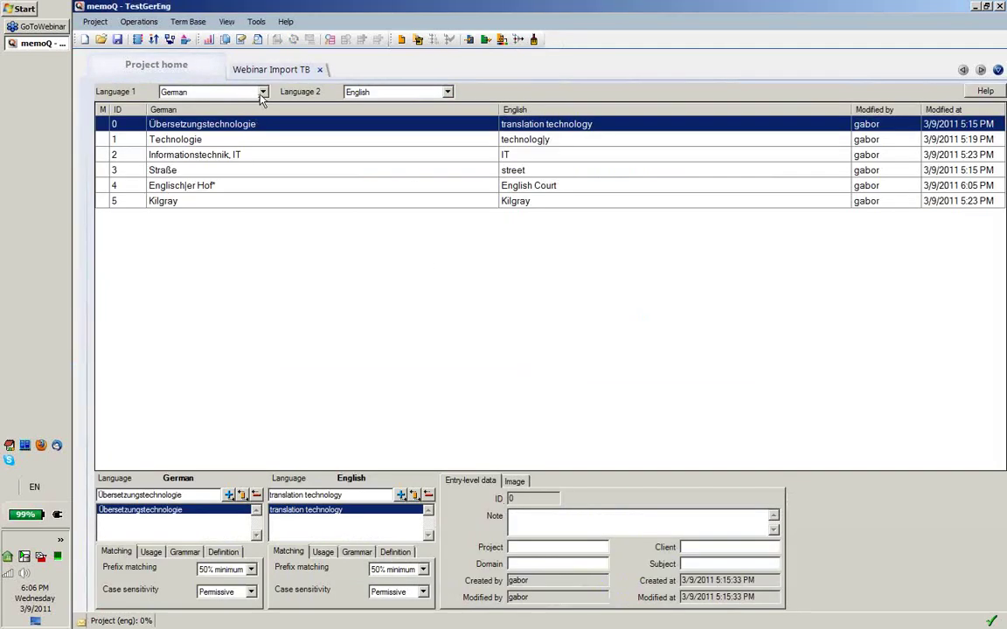
pyautogui.click(263, 93)
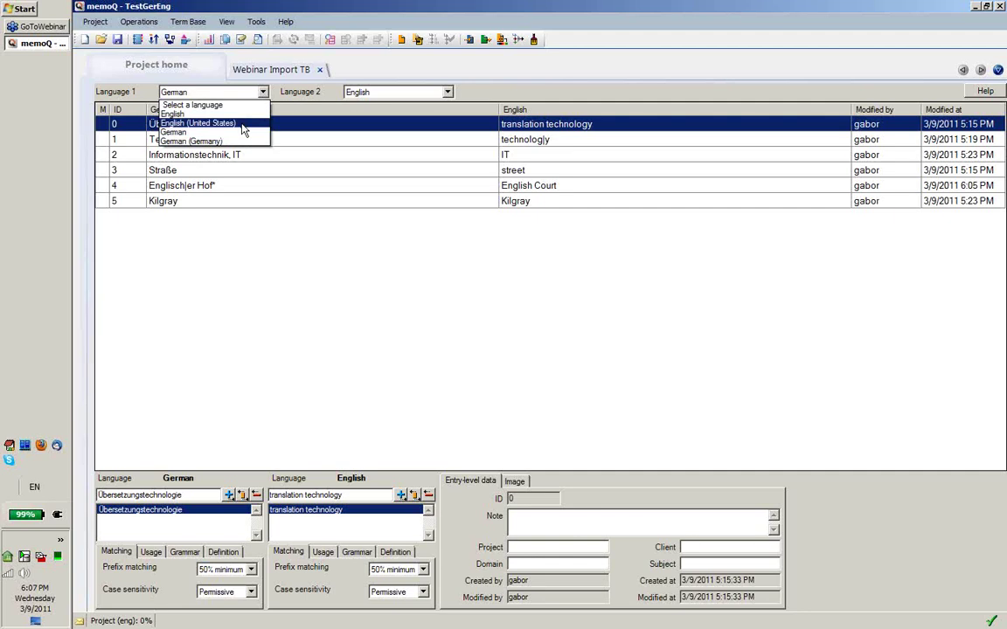
pyautogui.click(244, 130)
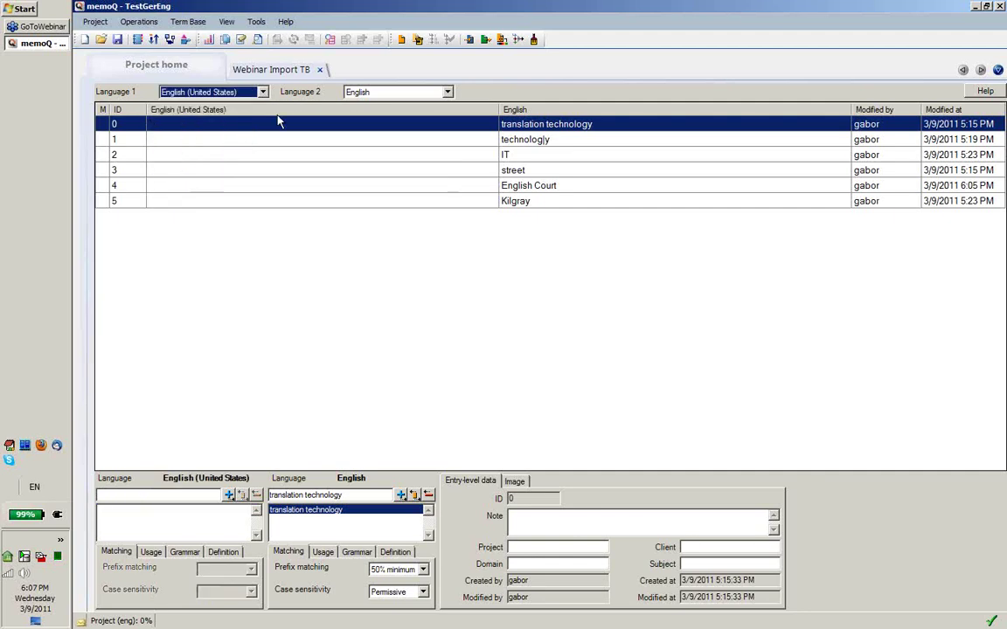
pyautogui.click(396, 91)
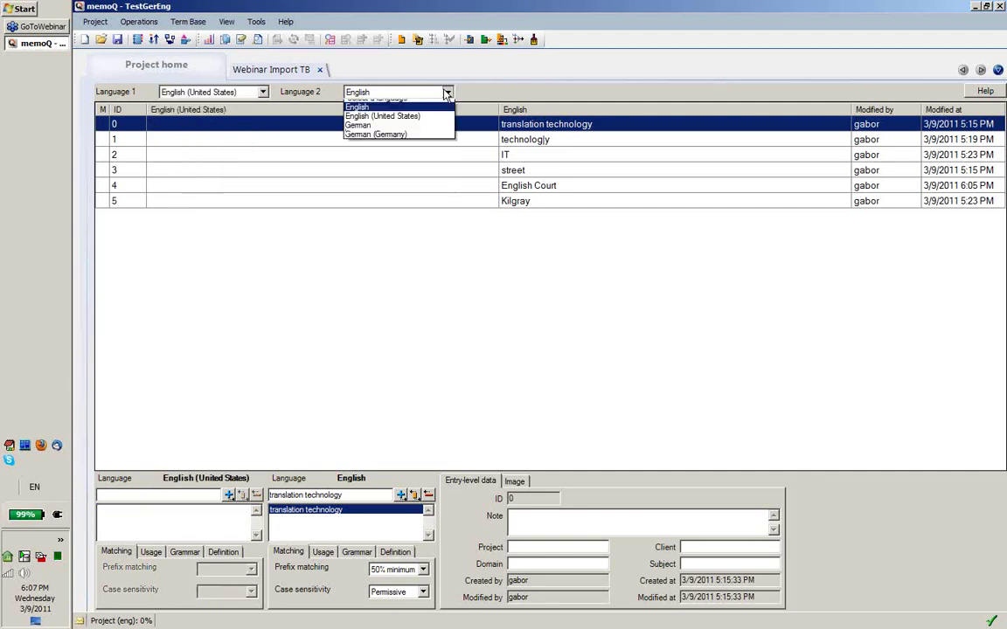
pyautogui.click(385, 142)
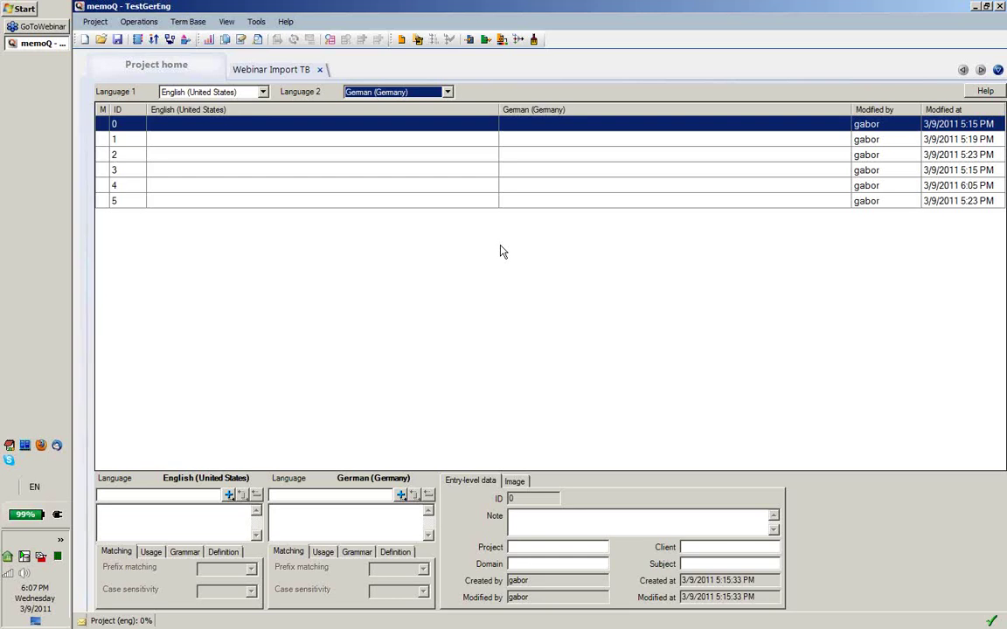
pyautogui.click(321, 70)
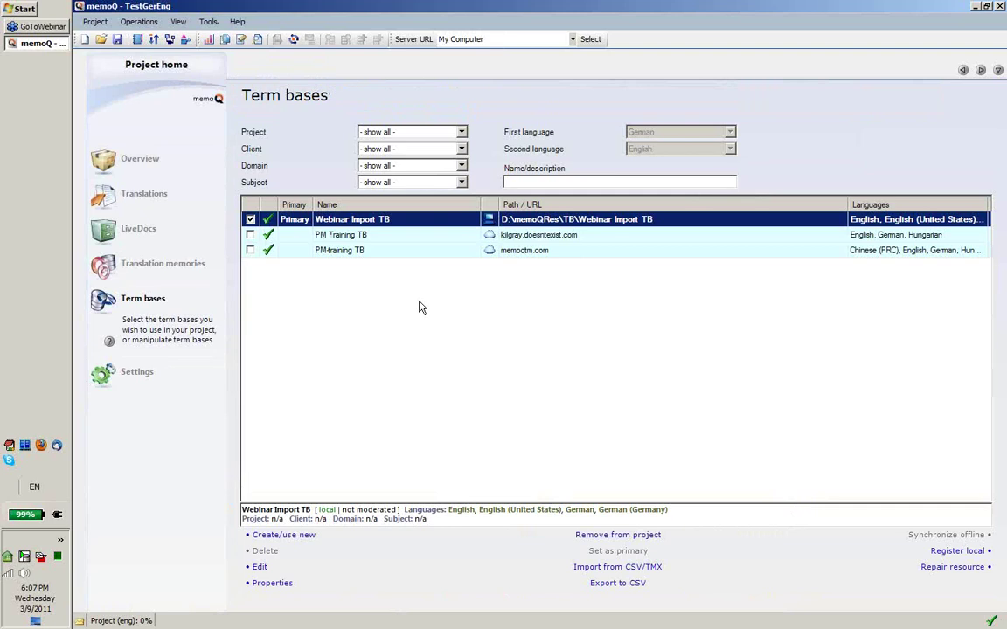
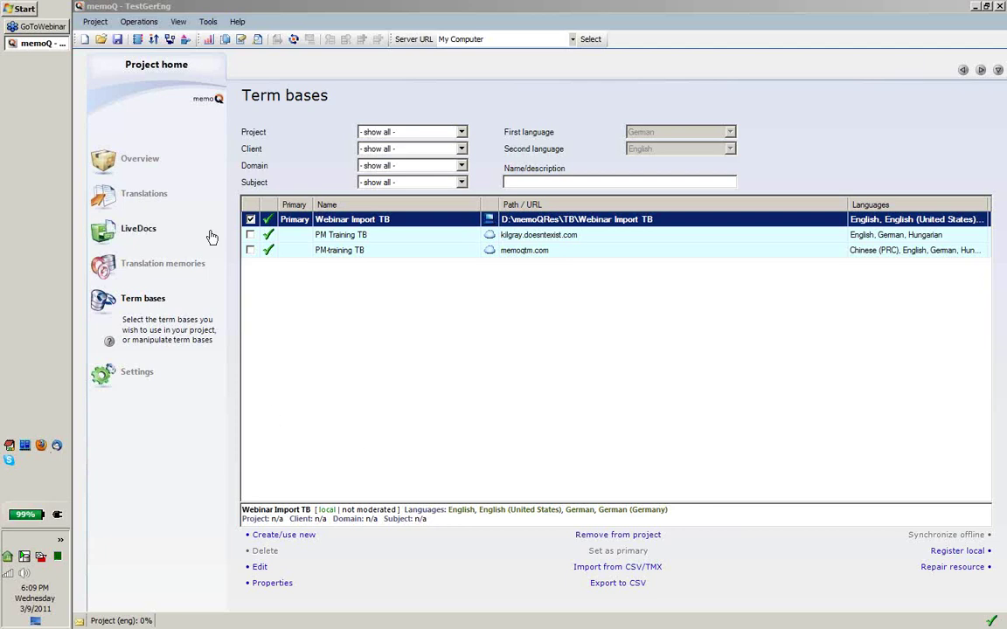
# - Switch from the TestGerEng project to the recent project Webinar Eng Ger
pyautogui.click(154, 203)
pyautogui.click(154, 203)
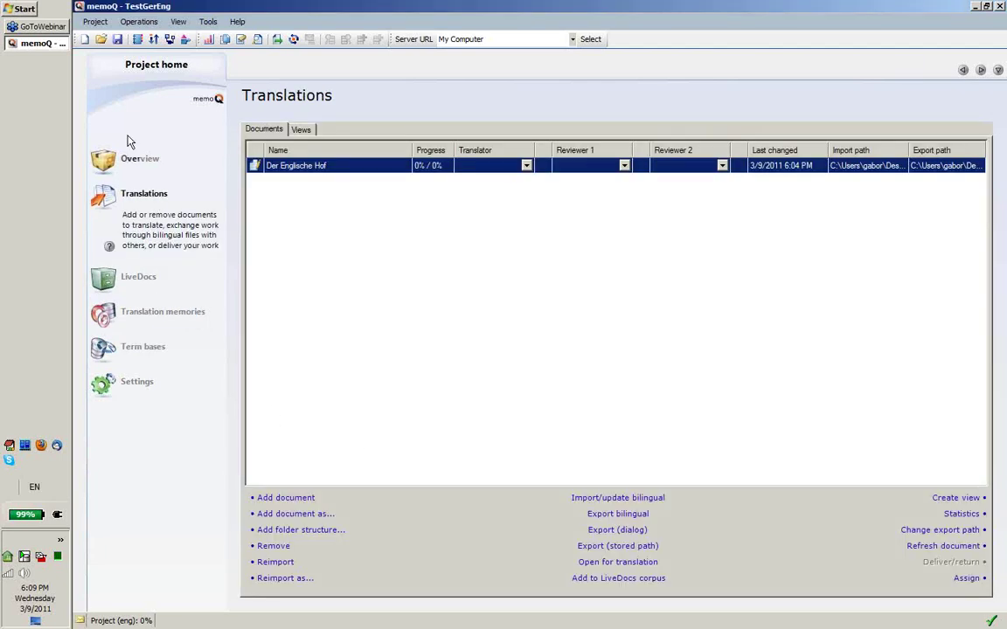
pyautogui.click(96, 23)
pyautogui.moveTo(119, 70)
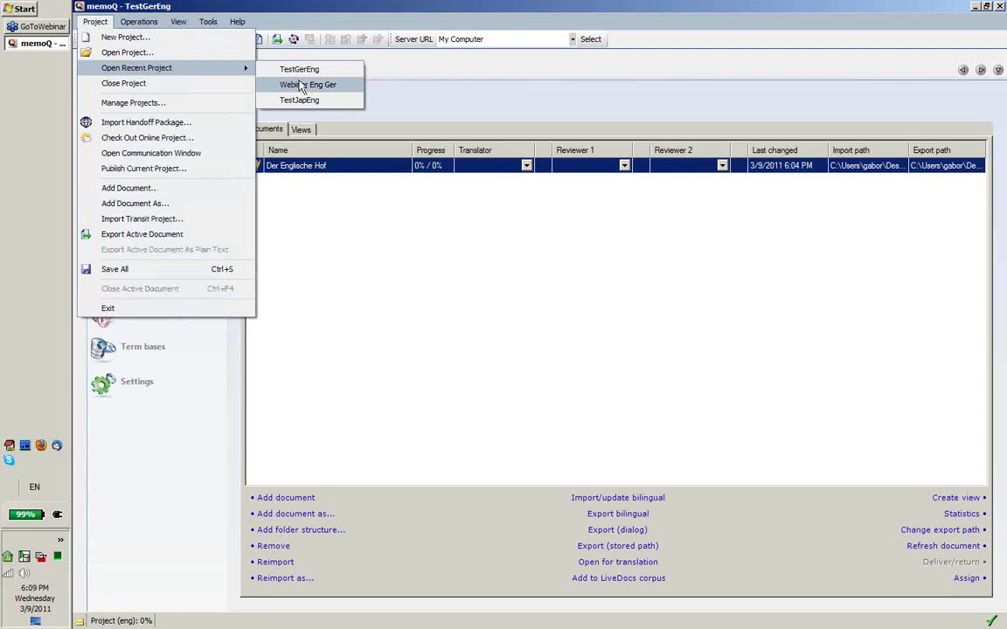
pyautogui.click(303, 85)
pyautogui.click(507, 330)
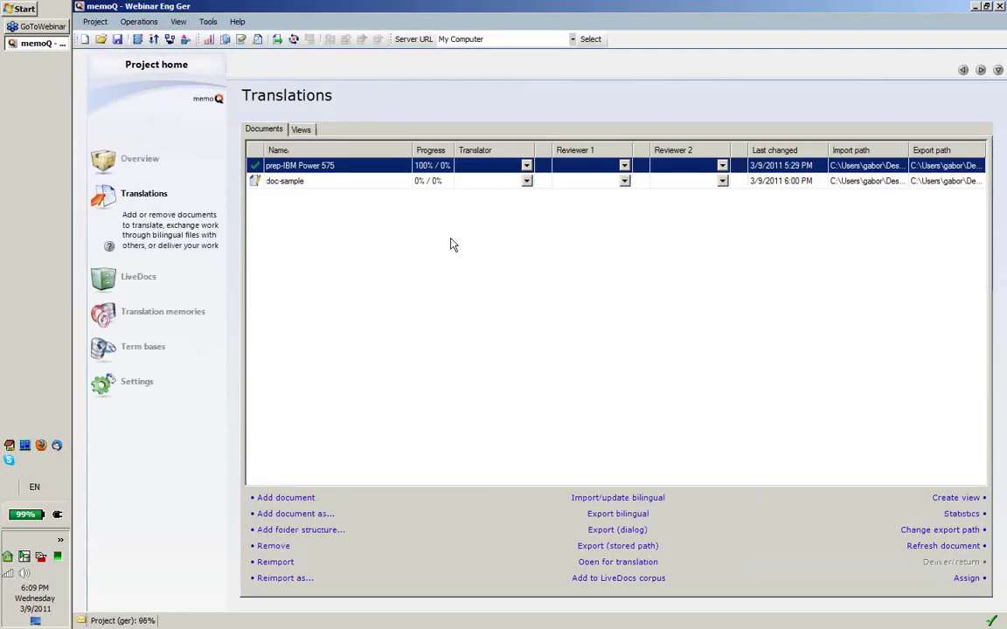
# - Open prep-IBM Power 575 and show the corpus document behind the first match for segment 42, Extreme POWER6 performance
pyautogui.doubleClick(357, 166)
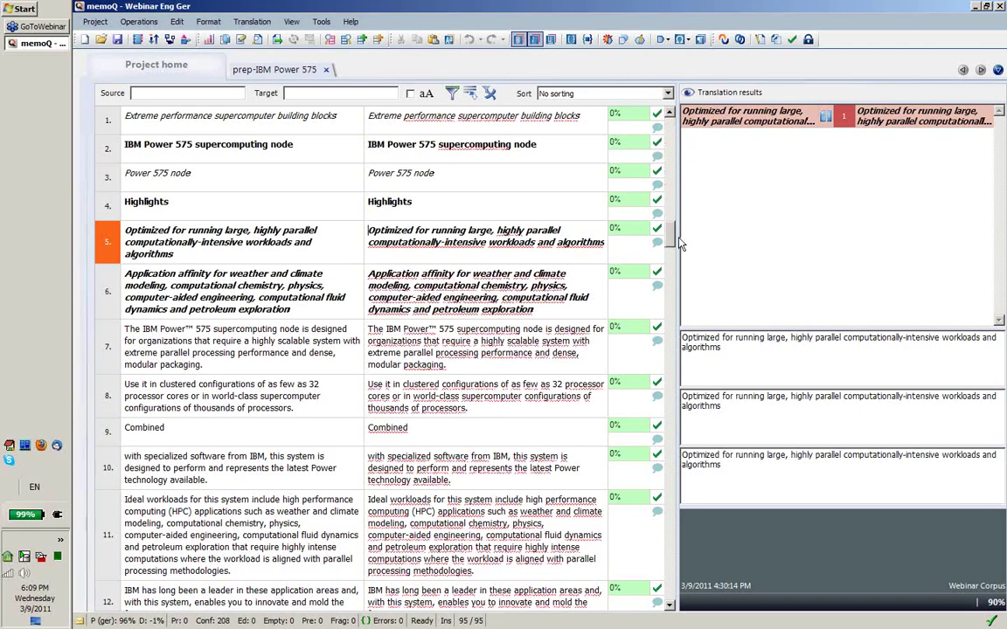
pyautogui.scroll(-11, 601, 609)
pyautogui.click(563, 324)
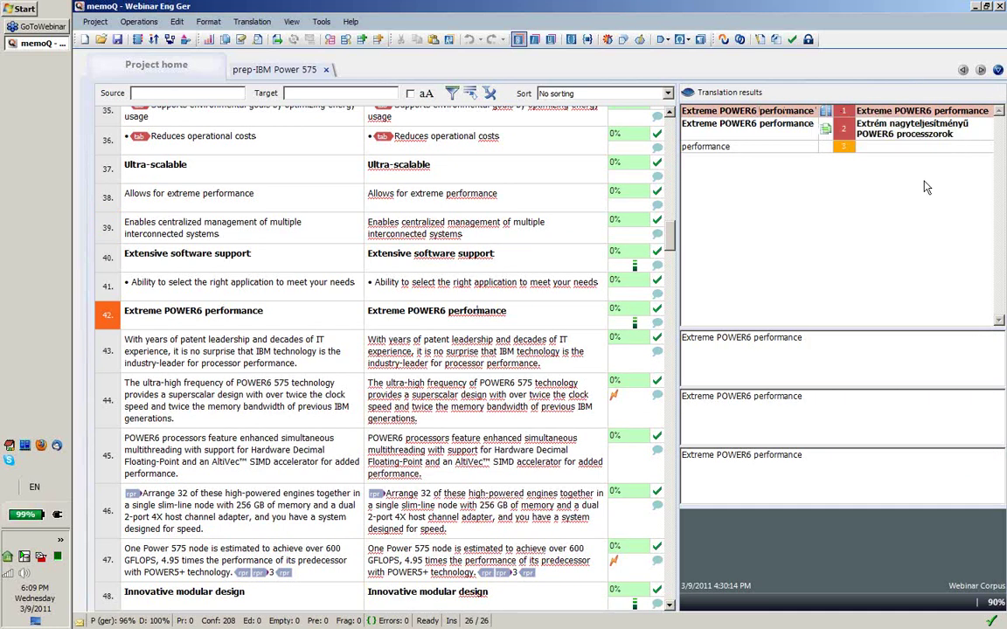
pyautogui.rightClick(842, 116)
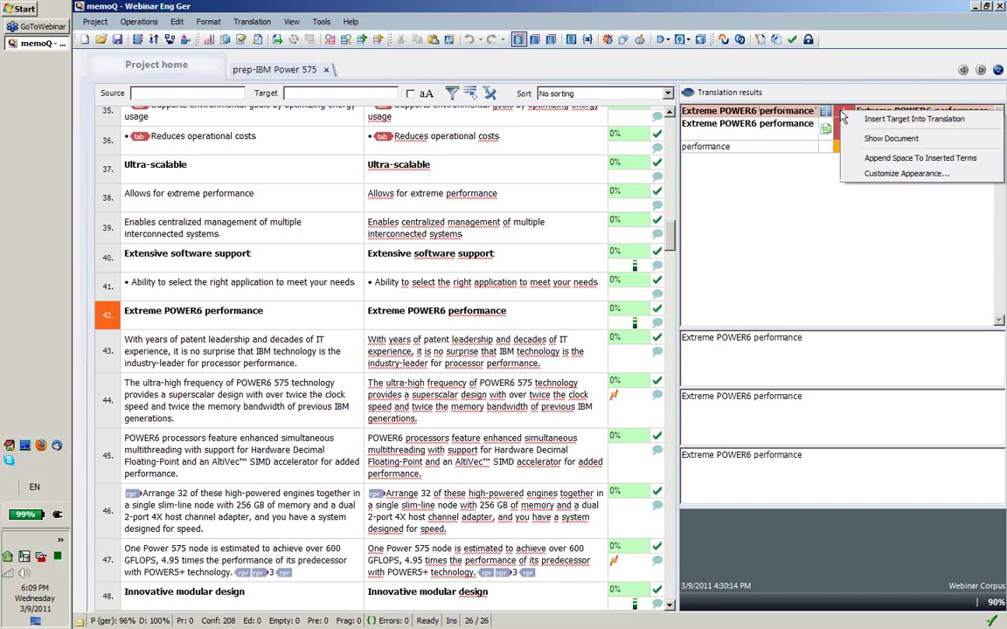
pyautogui.click(874, 138)
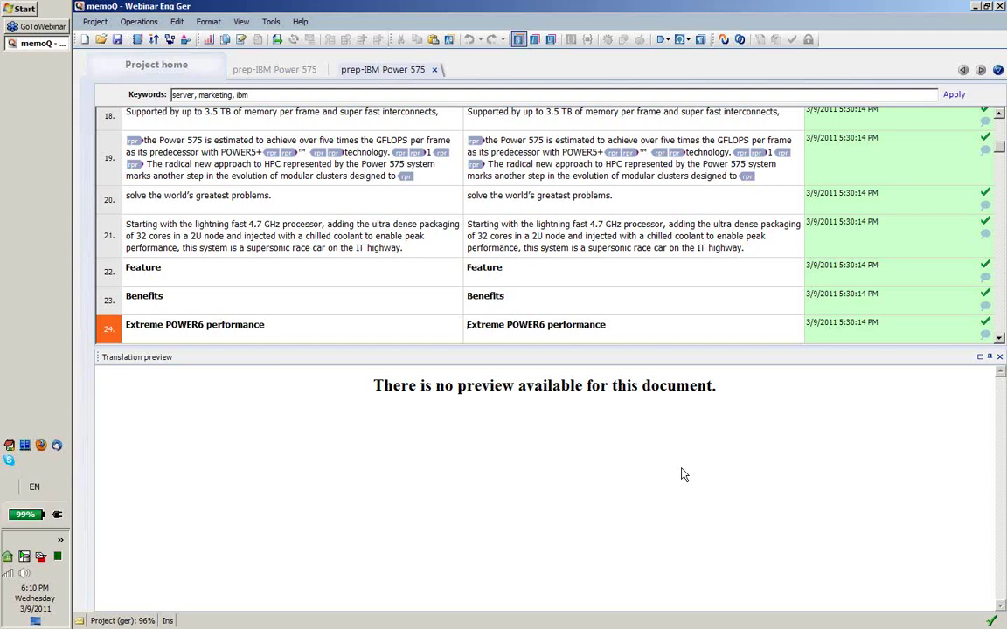
# - Change the target of segment 24 in the corpus document to Extreme POWER6 performances and close the document
pyautogui.click(675, 335)
pyautogui.write('s')
pyautogui.press('Up')
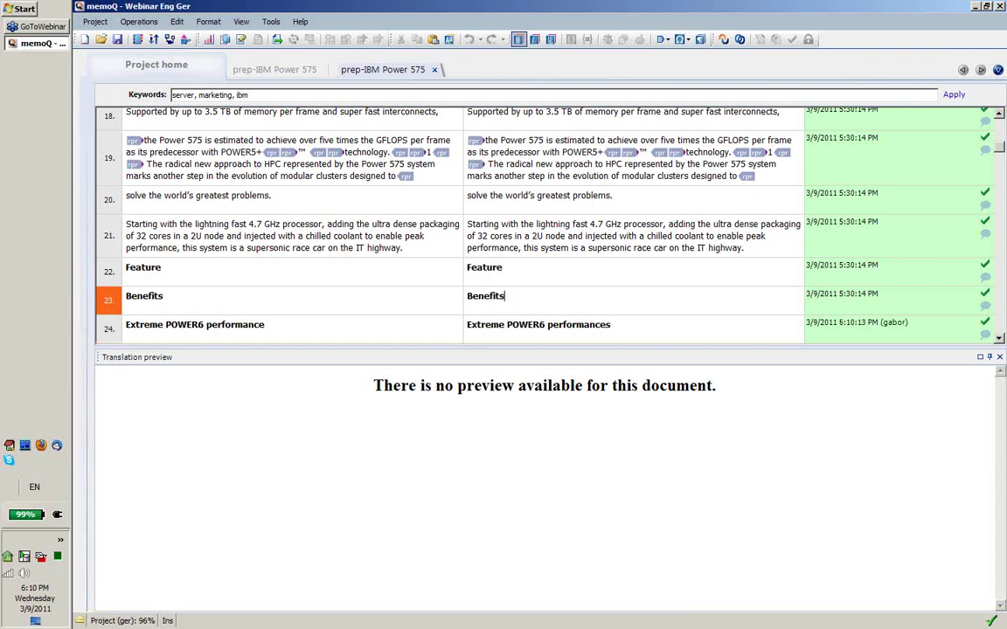
pyautogui.press('Down')
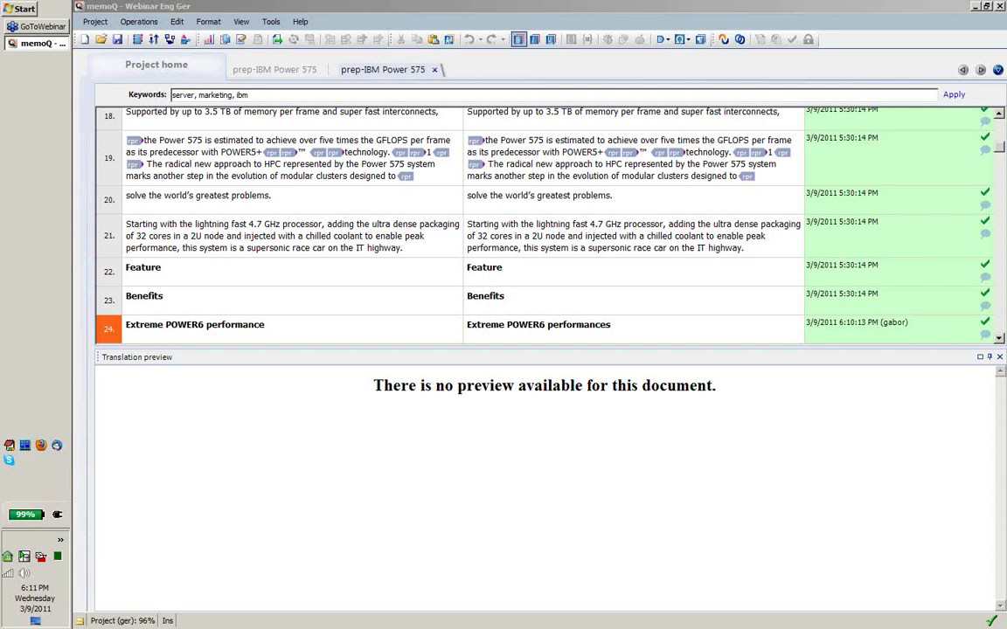
pyautogui.click(435, 70)
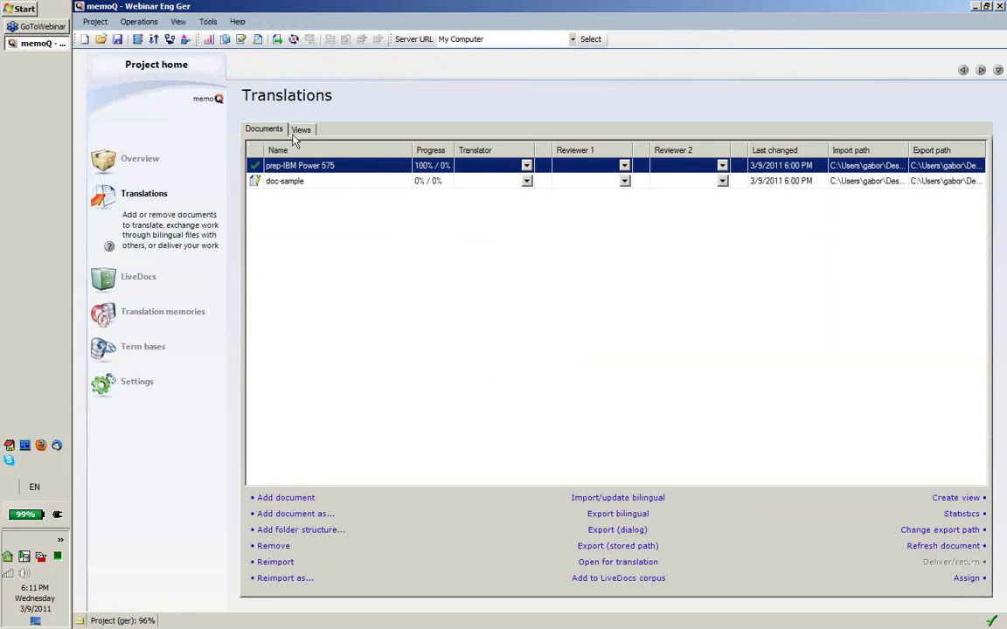
# - Show the ignore lists in the Resource console, including those on the server kilgray.doesntexist.com
pyautogui.click(212, 23)
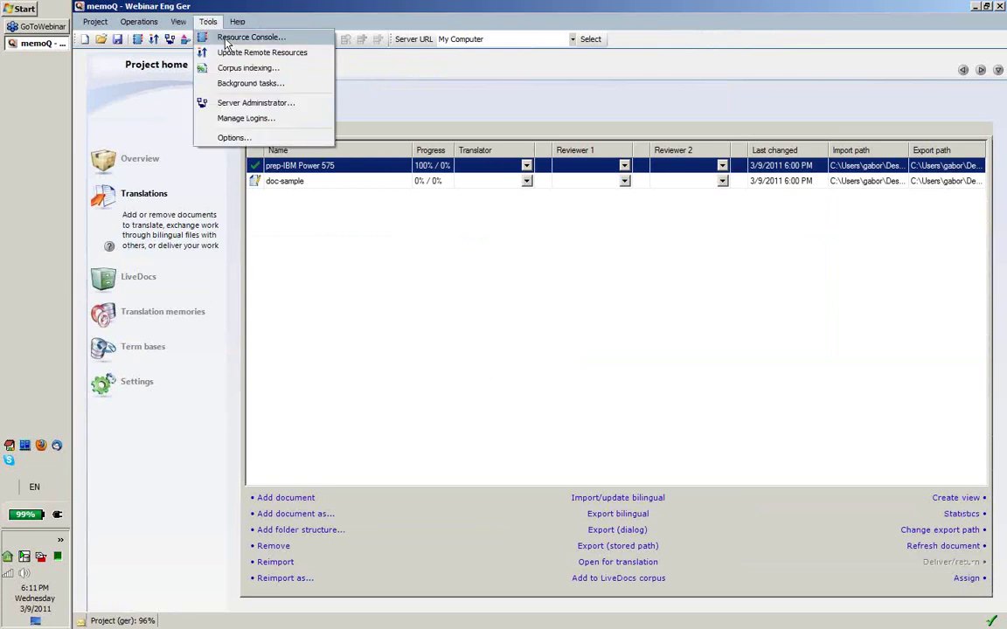
pyautogui.click(209, 36)
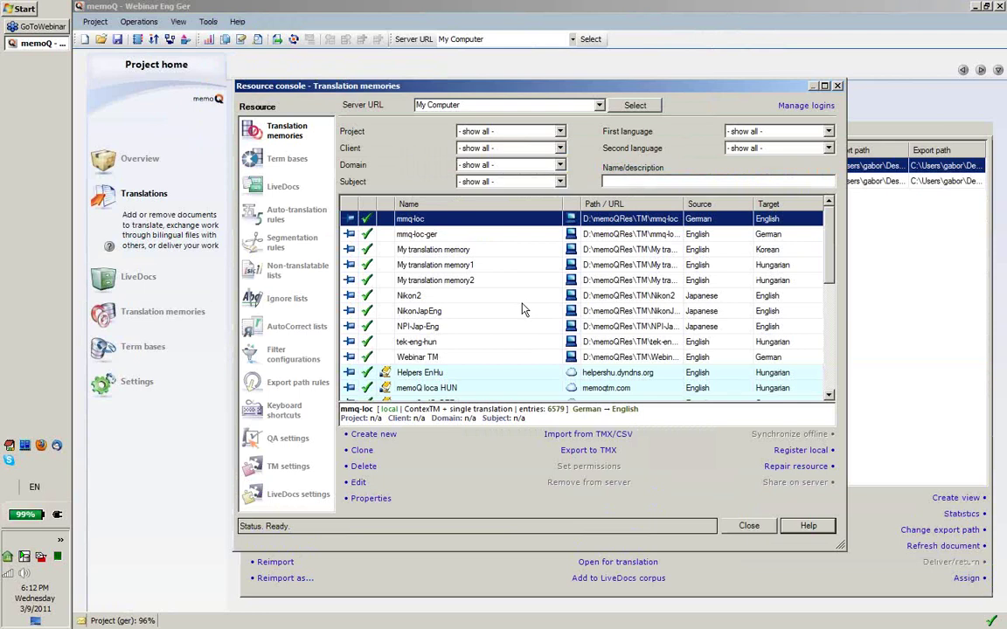
pyautogui.click(287, 299)
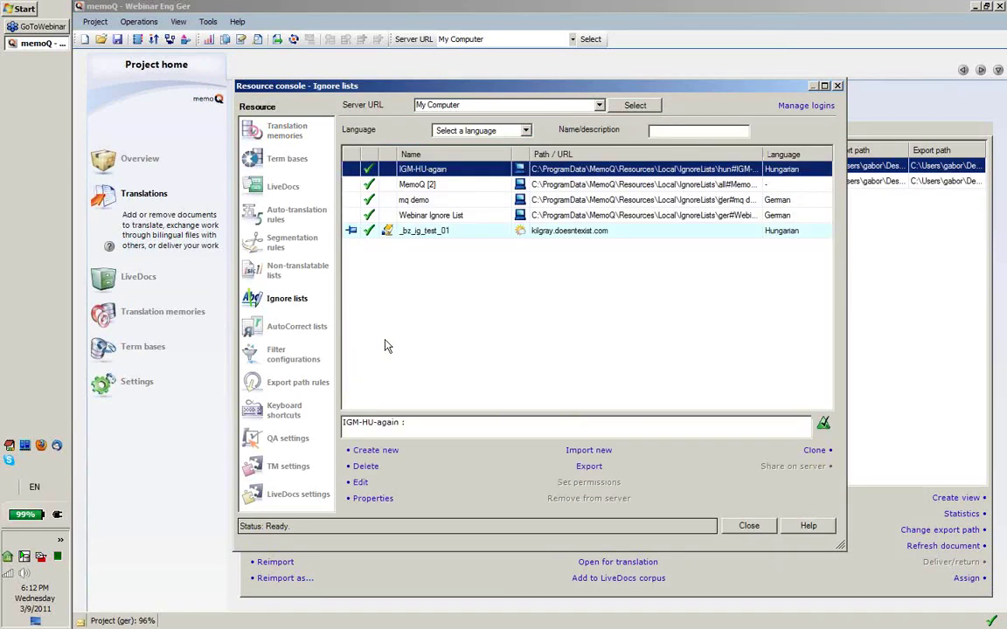
pyautogui.click(598, 105)
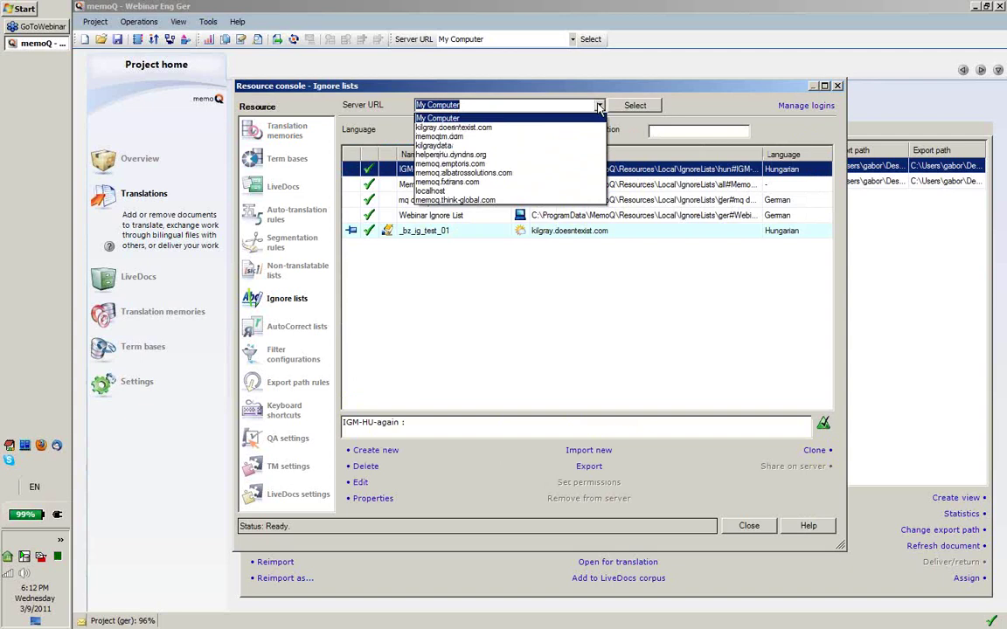
pyautogui.click(452, 128)
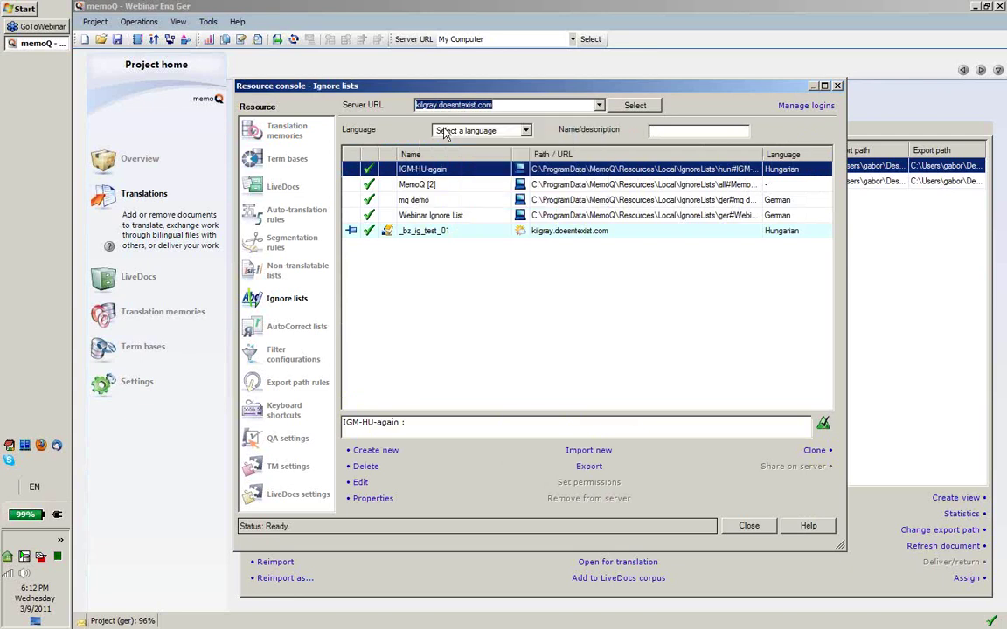
pyautogui.click(633, 106)
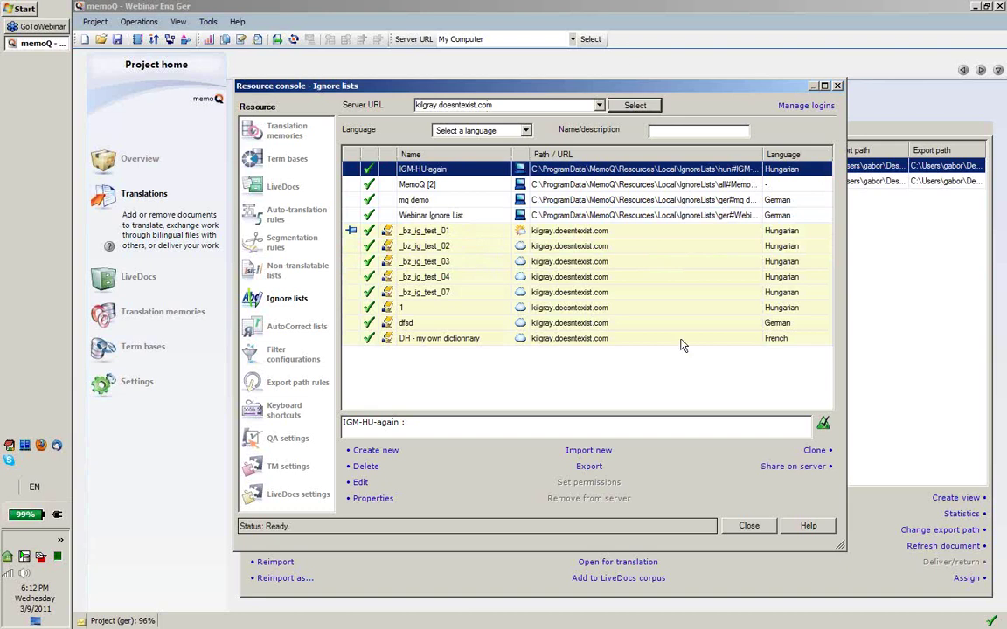
# - Share Webinar Ignore List on the server under the name Pulished Ignore List, and select the shared copy in the refreshed list
pyautogui.click(463, 216)
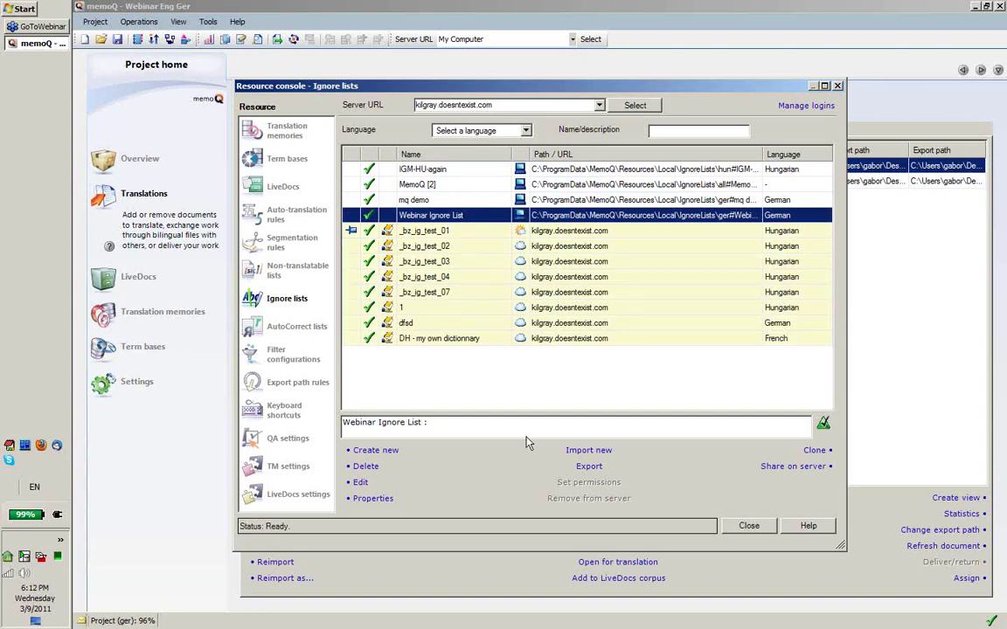
pyautogui.rightClick(417, 219)
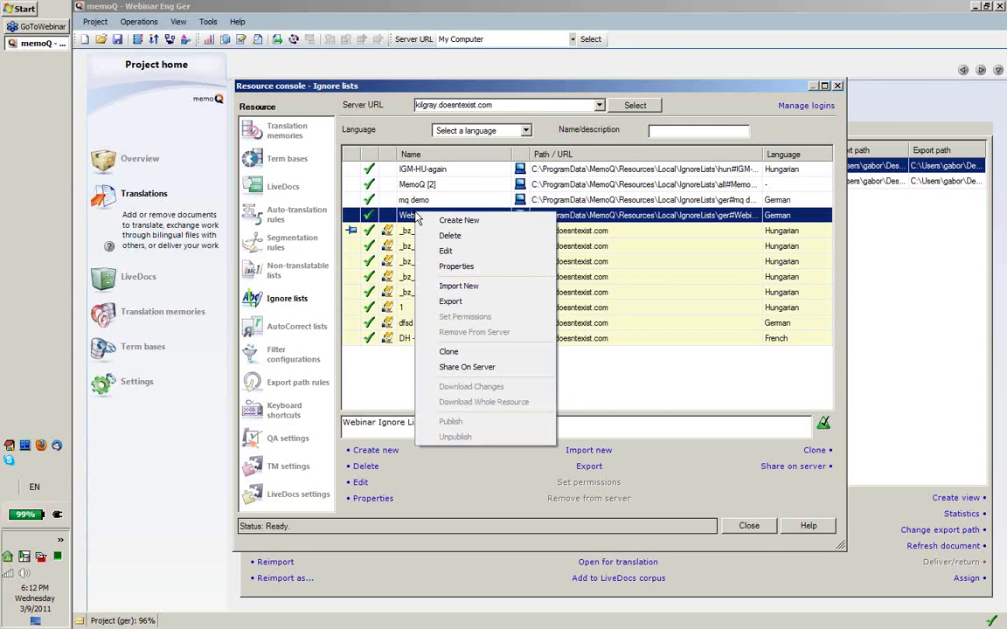
pyautogui.click(454, 370)
pyautogui.click(366, 63)
pyautogui.tripleClick(366, 63)
pyautogui.write('Pu')
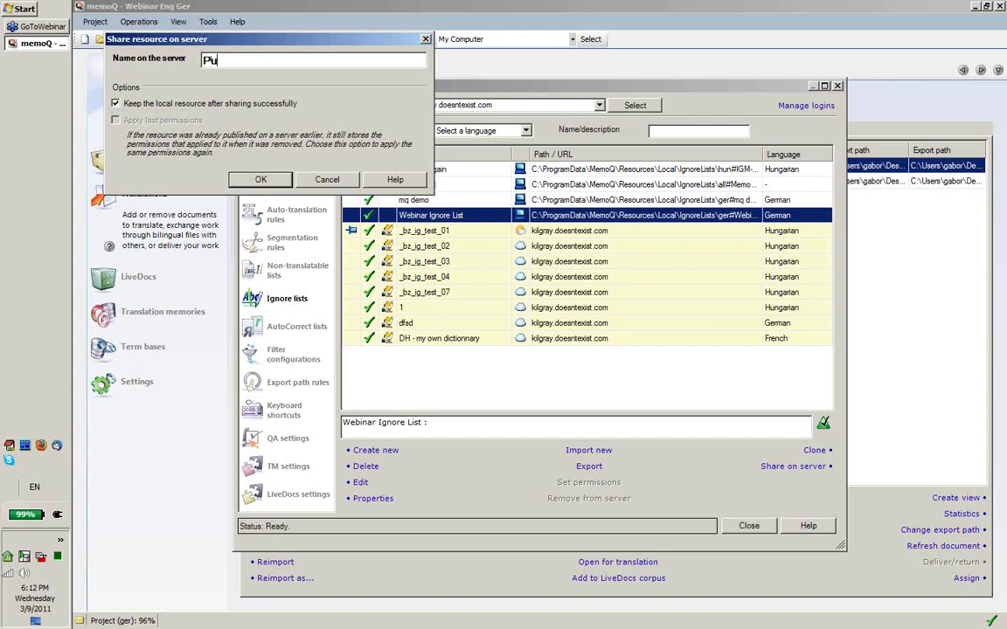
pyautogui.write('liched Ignore List')
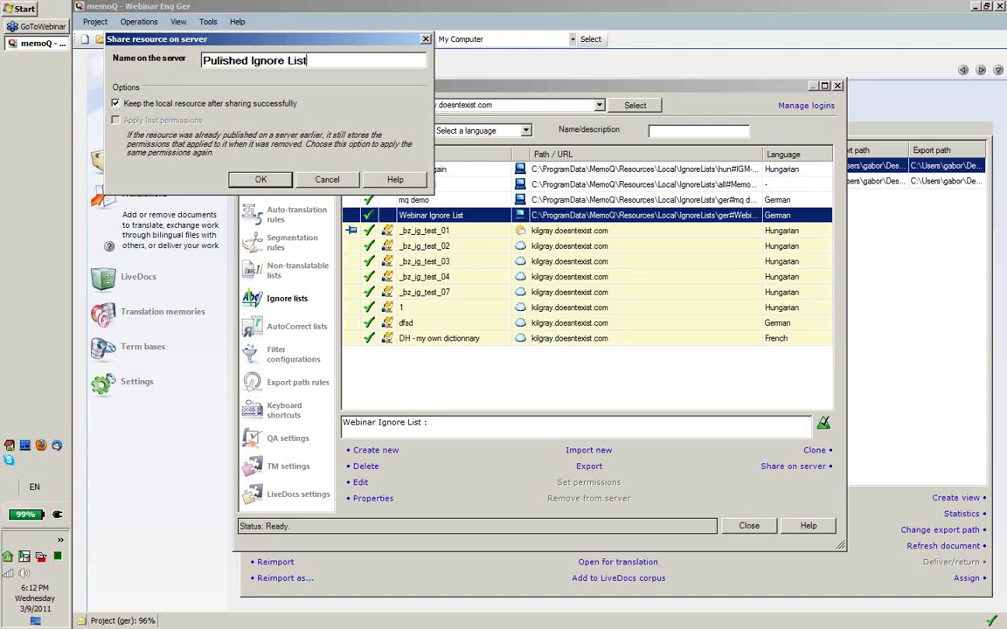
pyautogui.press('Return')
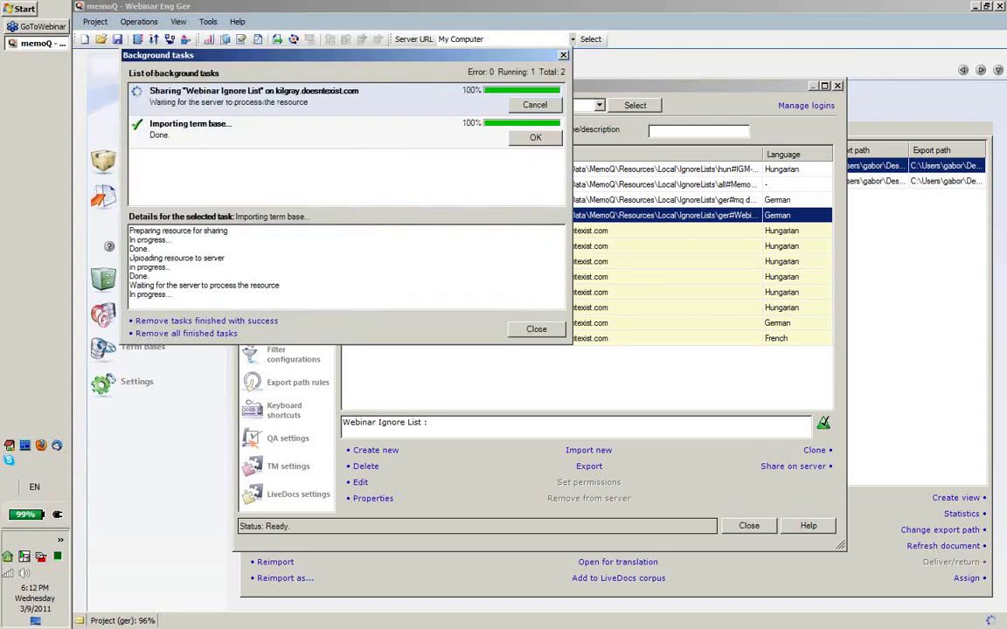
pyautogui.click(563, 55)
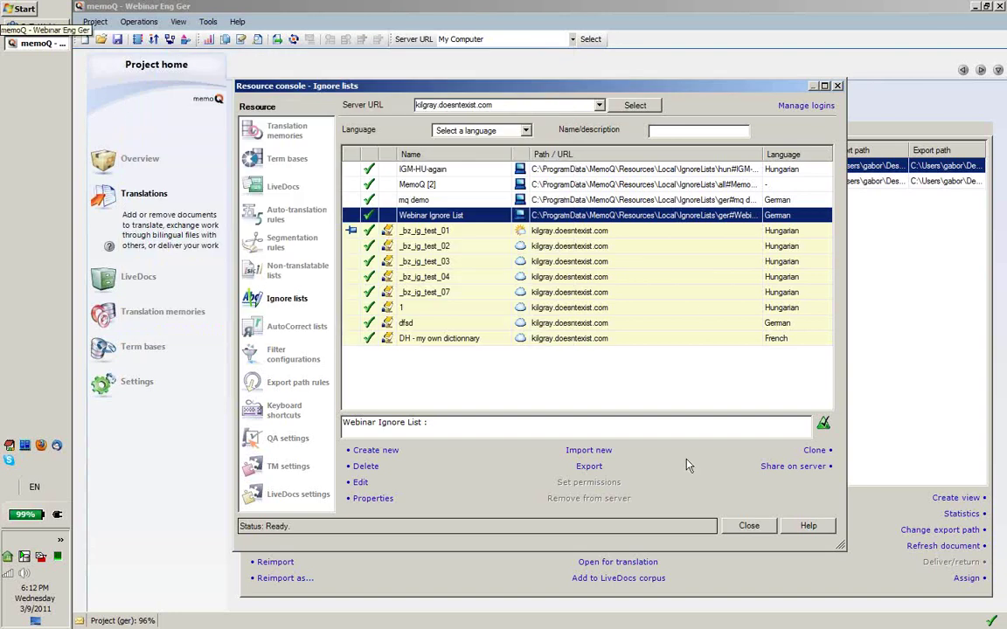
pyautogui.click(626, 106)
pyautogui.click(442, 354)
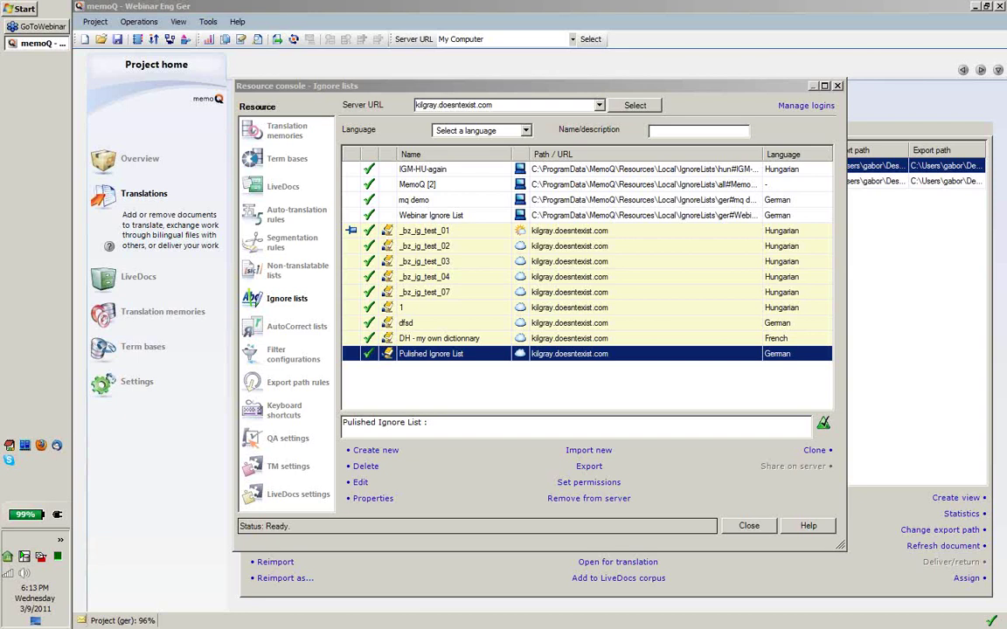
# - Close the Resource console and show the project's term bases with My Computer as the selected server
pyautogui.click(748, 525)
pyautogui.click(147, 343)
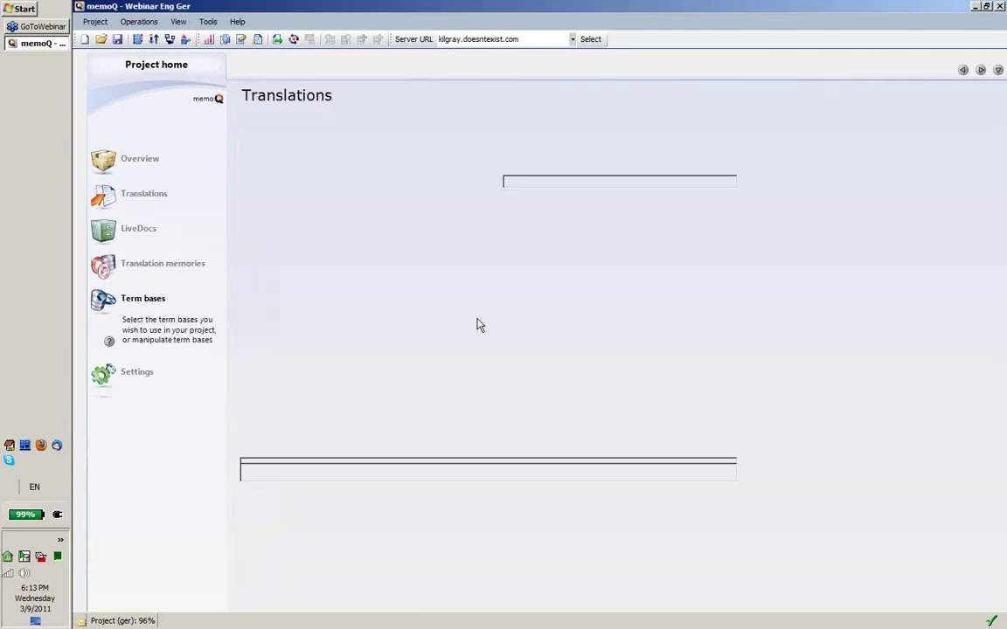
pyautogui.click(517, 39)
pyautogui.click(481, 54)
pyautogui.click(584, 46)
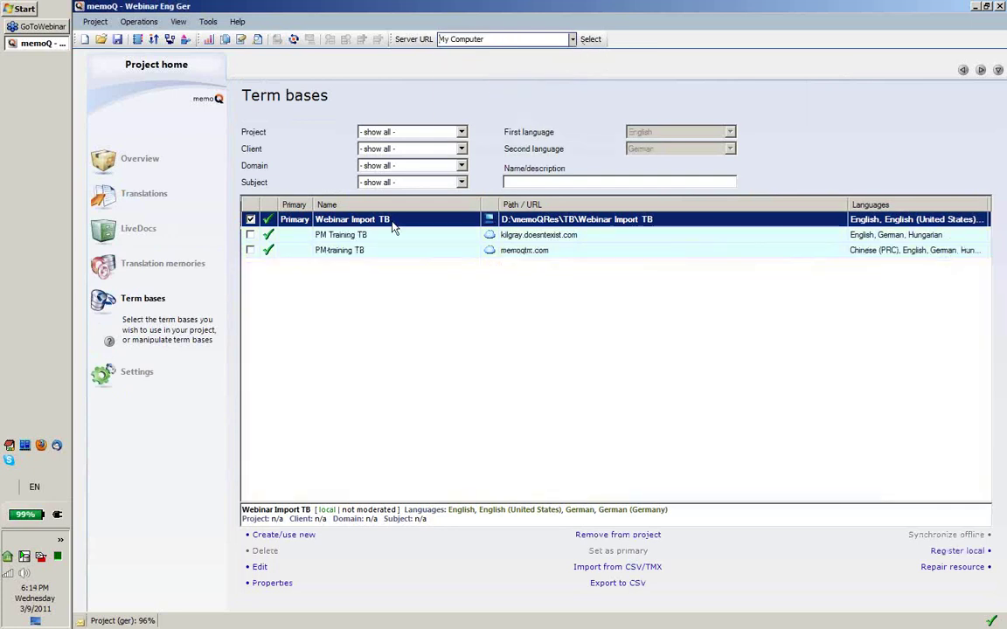
pyautogui.click(617, 568)
pyautogui.click(124, 102)
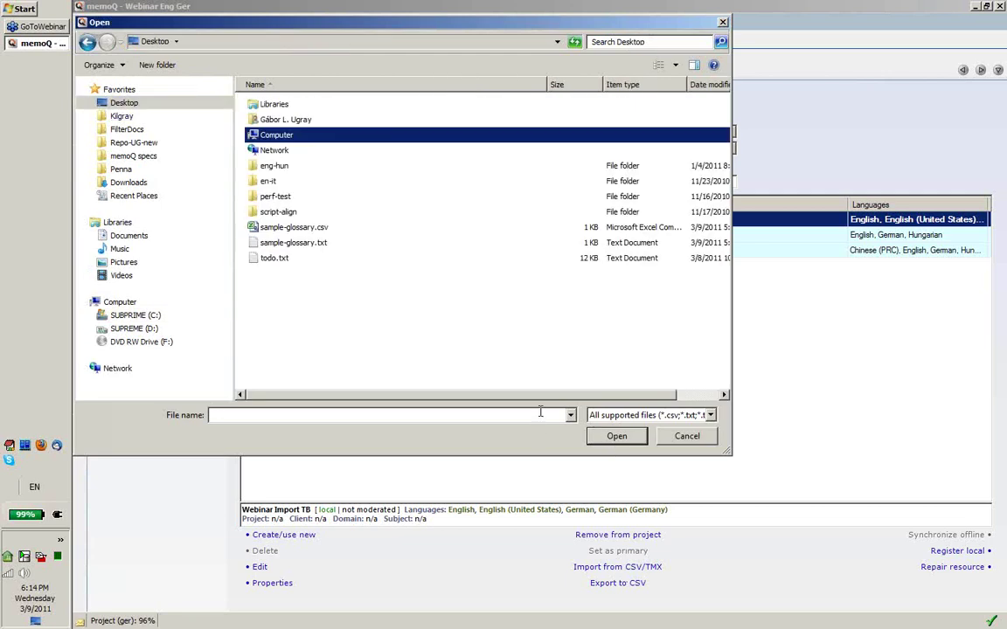
pyautogui.press('Escape')
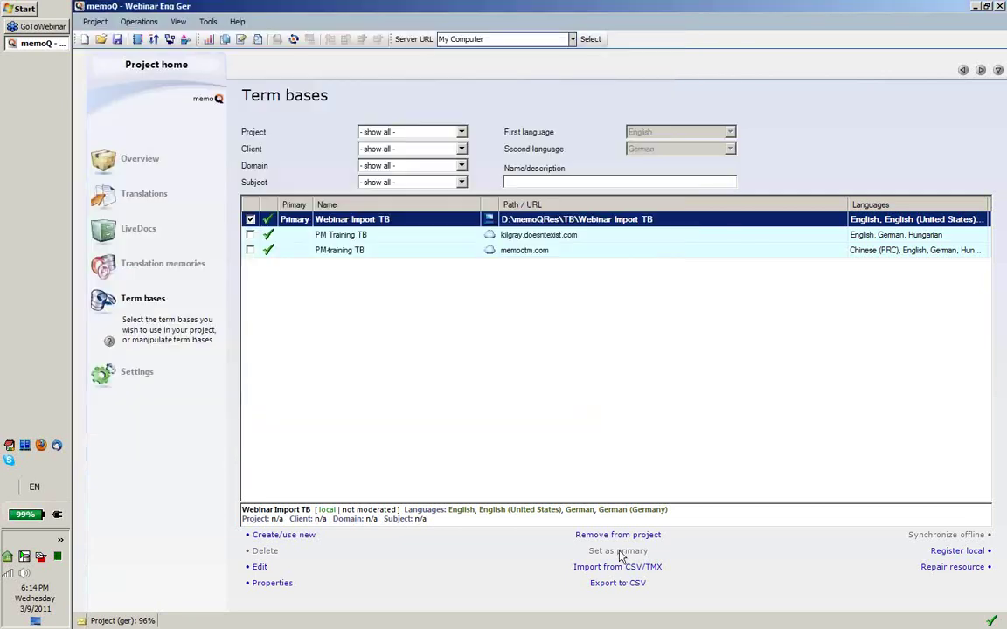
# - Export the Webinar Import TB term base as CSV to Webinar Import TB.csv on the Desktop, and dismiss the background task list
pyautogui.click(618, 582)
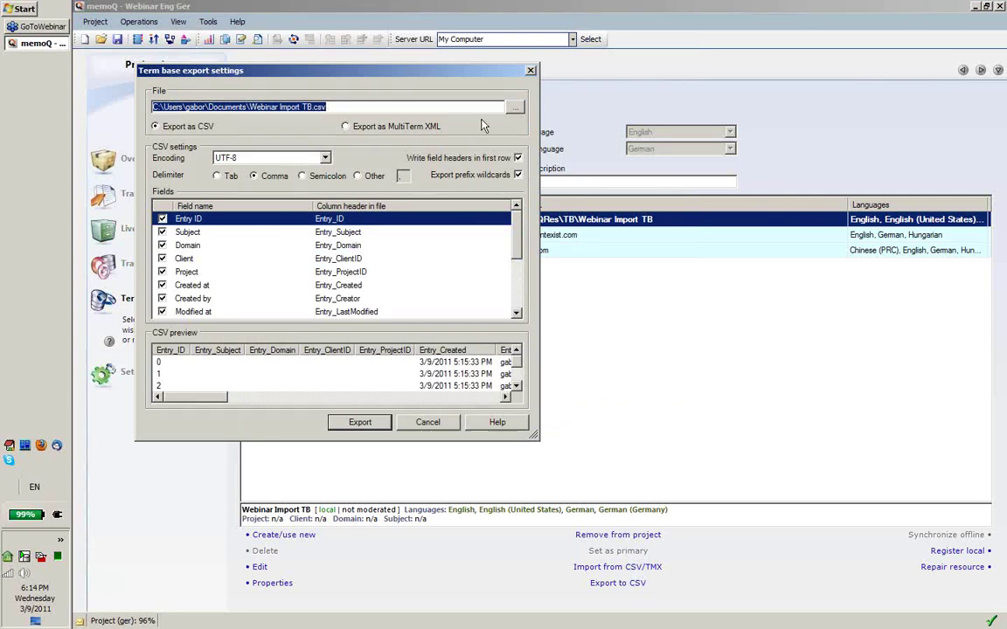
pyautogui.click(512, 107)
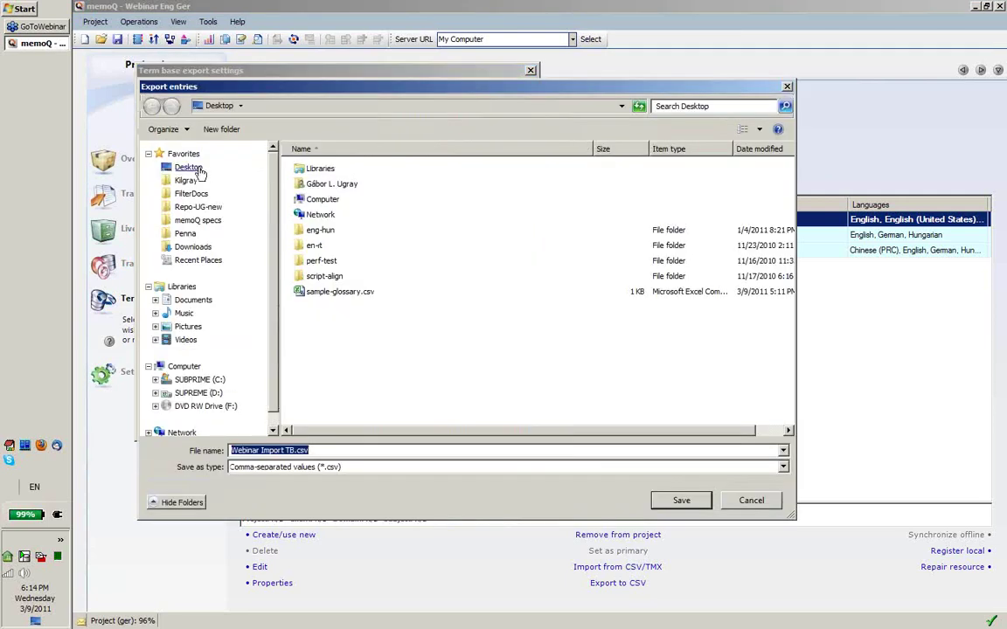
pyautogui.click(188, 166)
pyautogui.click(682, 501)
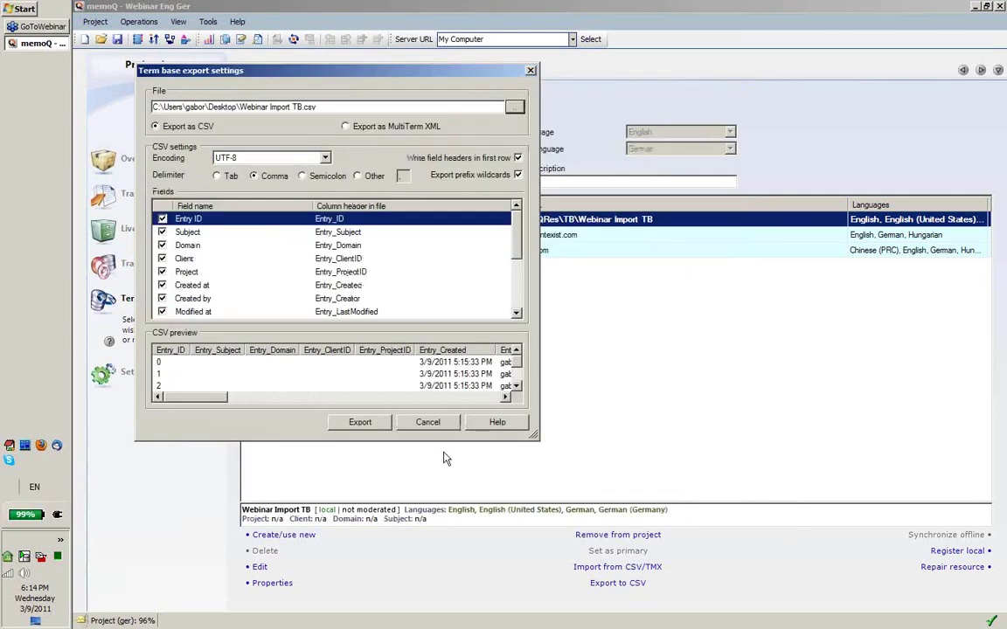
pyautogui.click(356, 420)
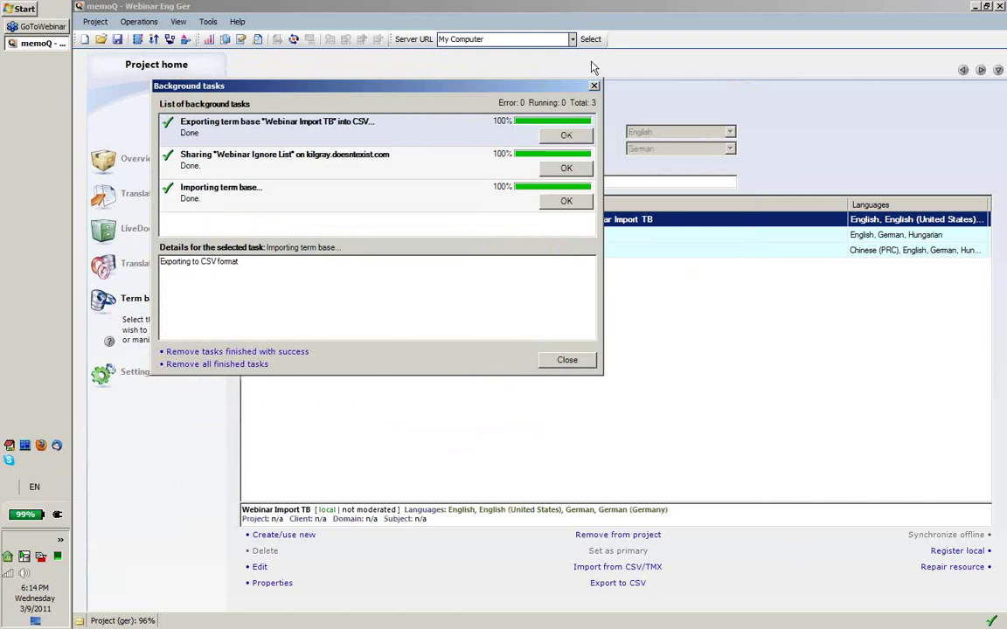
pyautogui.click(594, 88)
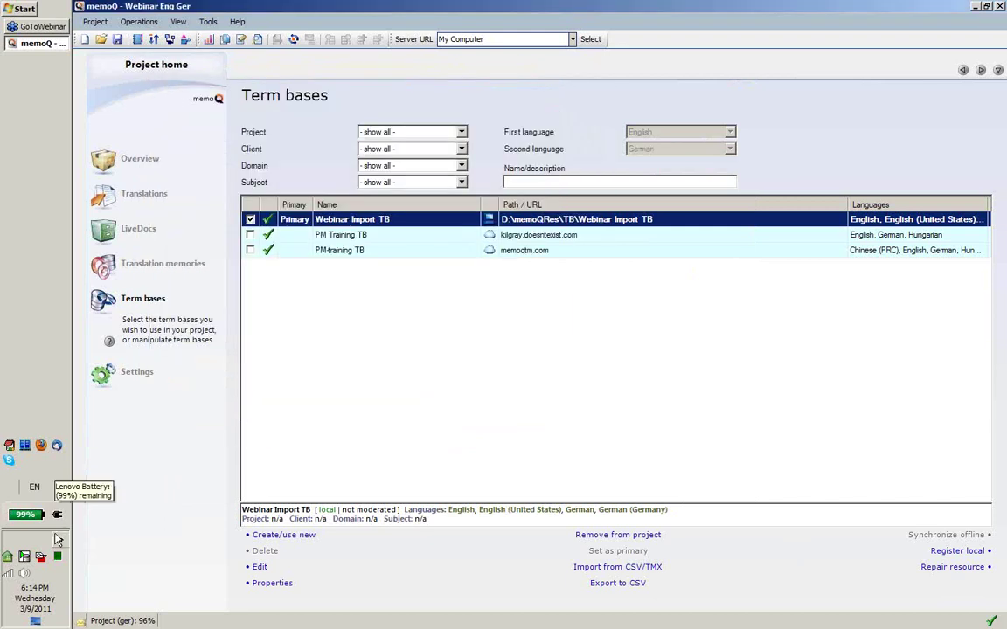
# - Switch to Excel and open Webinar Import TB.csv from the Desktop with all file types shown
pyautogui.click(25, 445)
pyautogui.doubleClick(94, 135)
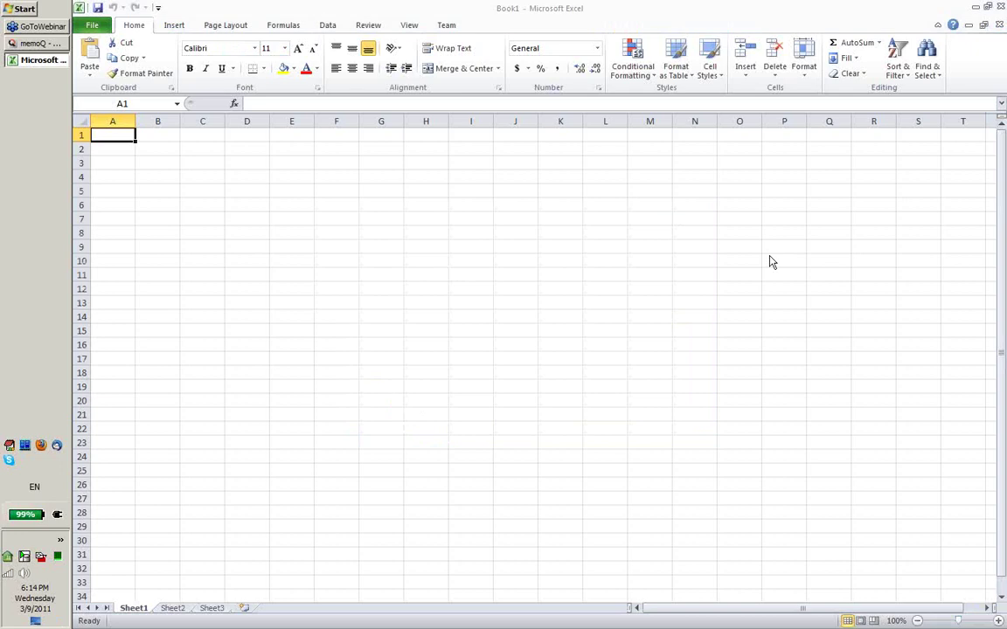
pyautogui.hotkey('ctrl', 'o')
pyautogui.click(120, 129)
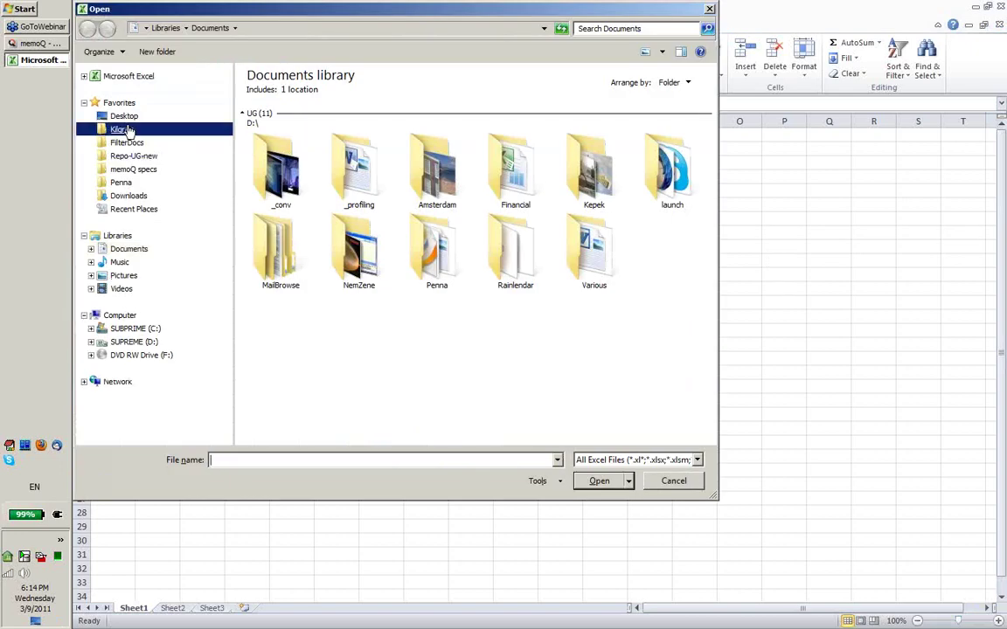
pyautogui.click(120, 116)
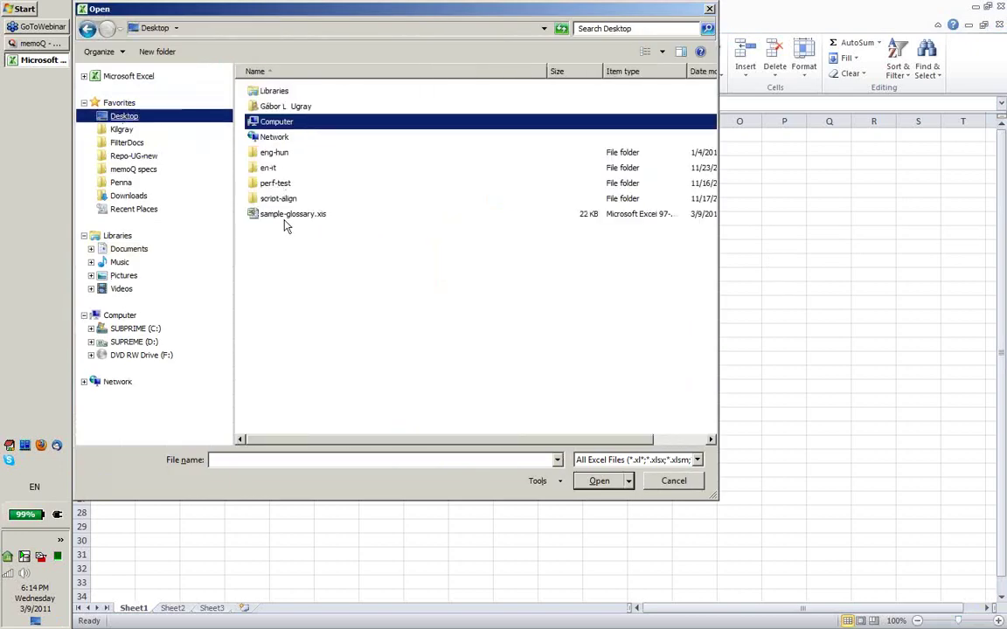
pyautogui.click(642, 468)
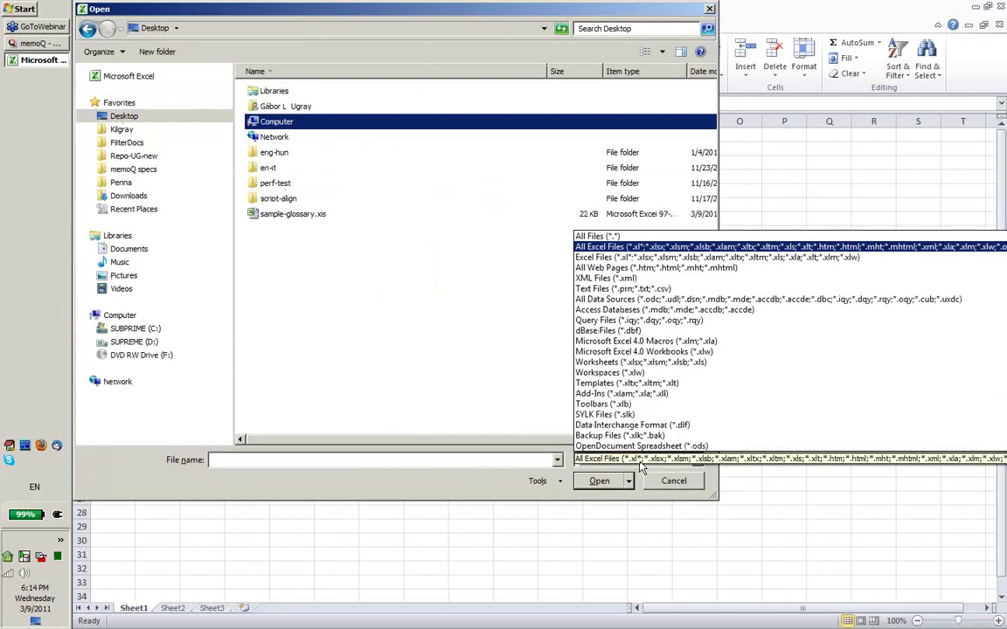
pyautogui.click(603, 236)
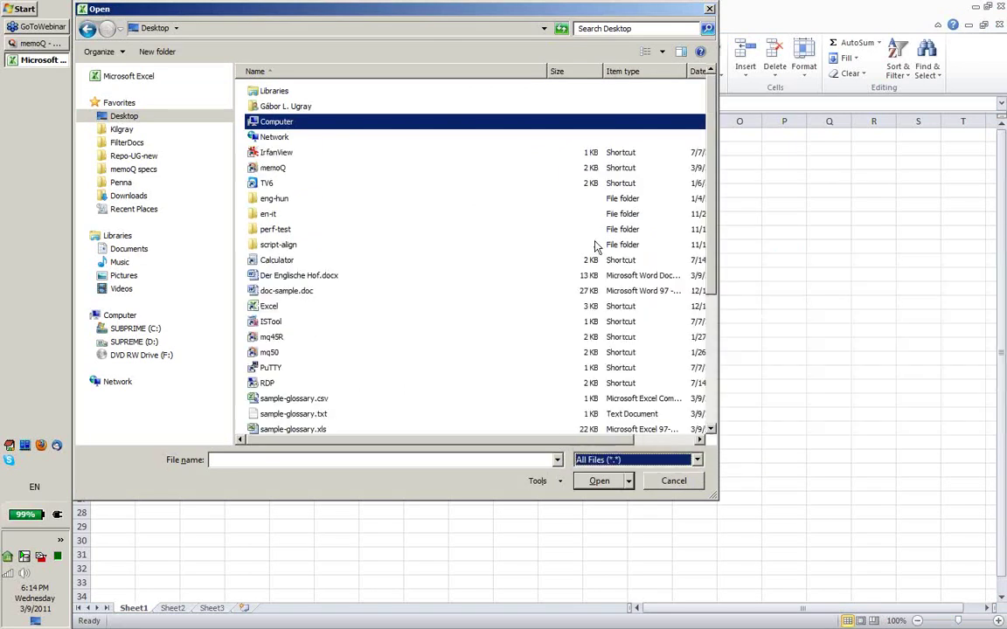
pyautogui.click(297, 414)
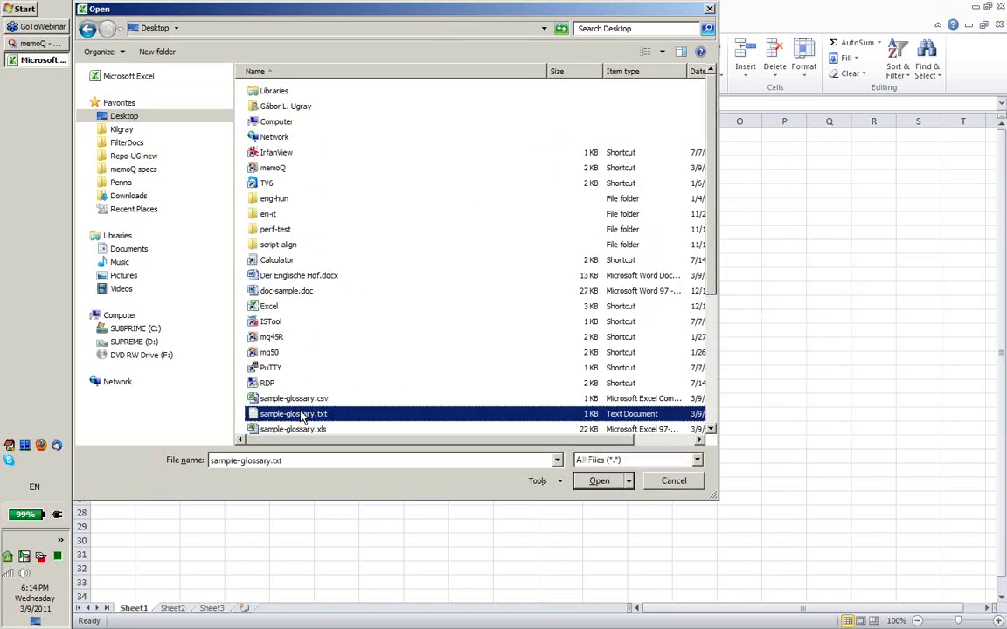
pyautogui.scroll(-5, 301, 389)
pyautogui.click(301, 365)
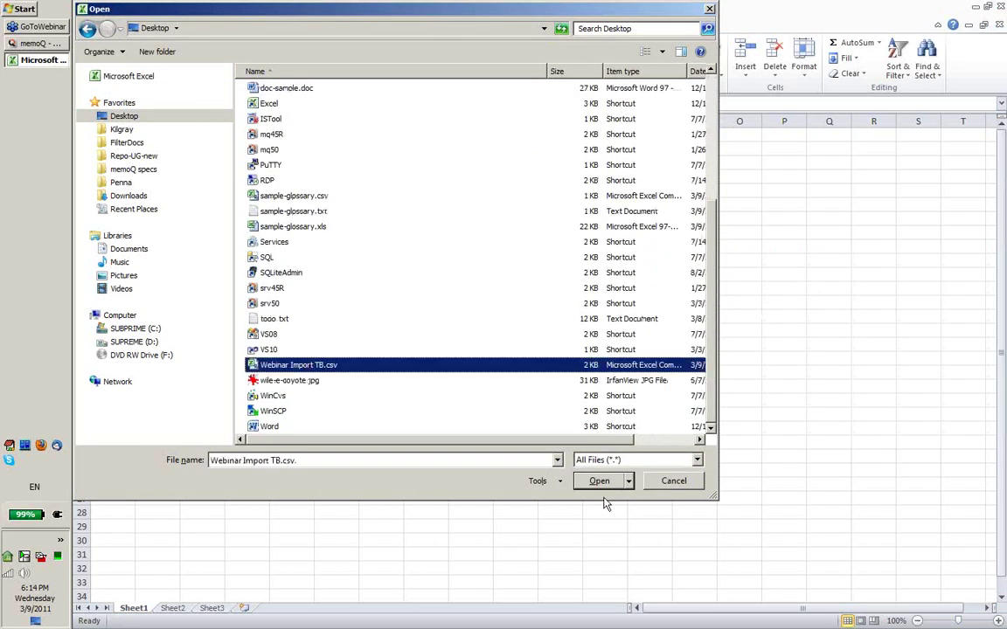
pyautogui.click(599, 481)
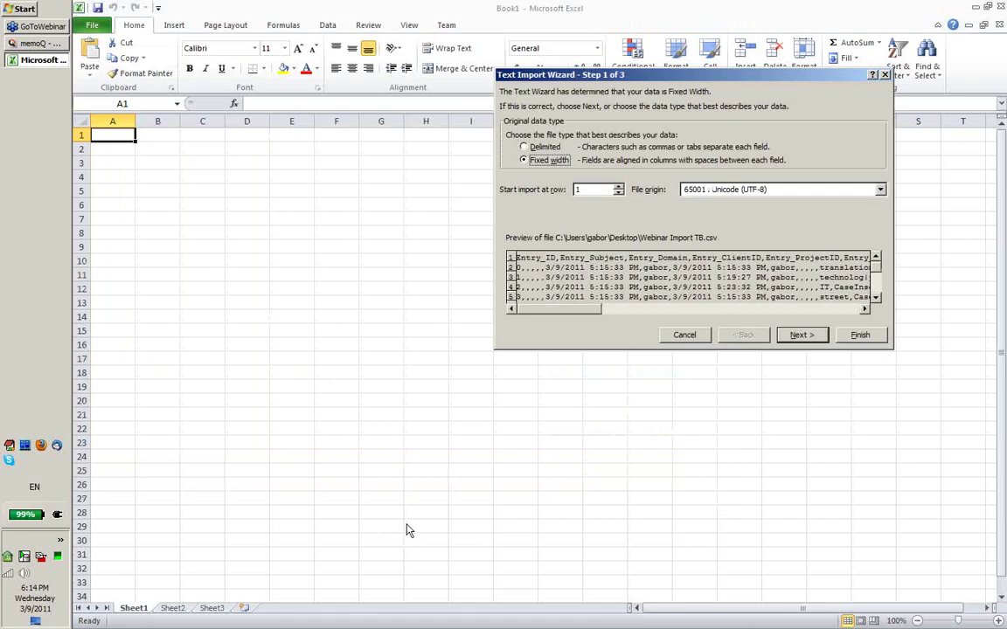
# - Import the file as delimited text with comma as the only delimiter, and bring the English and German term columns into view
pyautogui.click(524, 147)
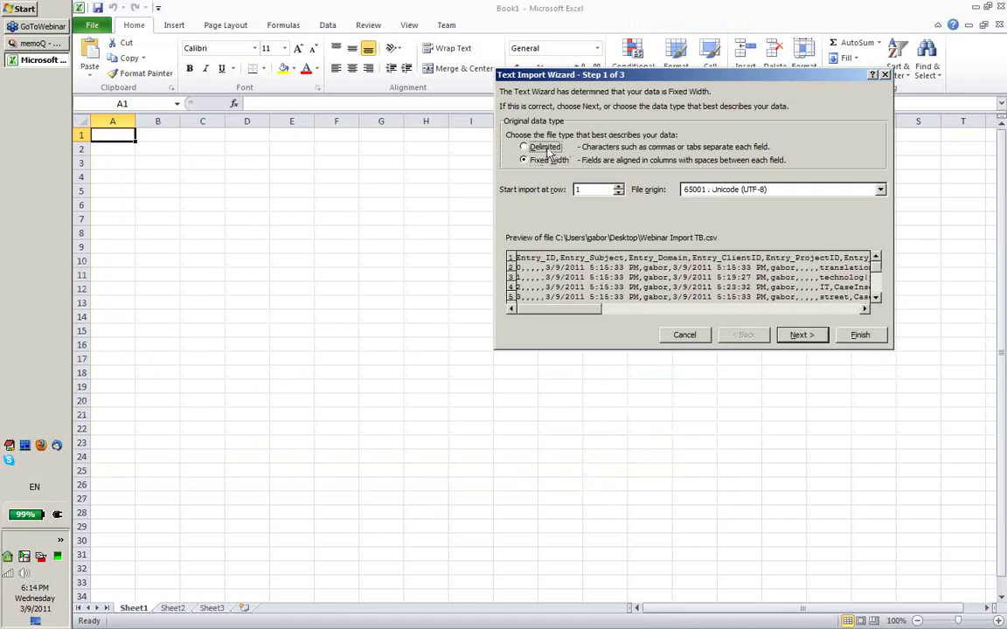
pyautogui.click(802, 336)
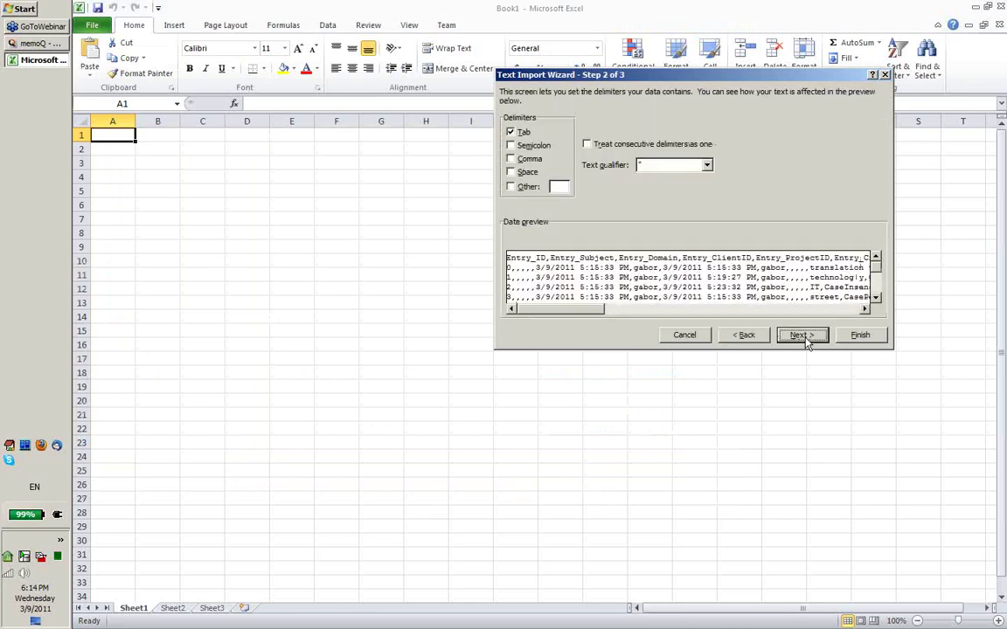
pyautogui.click(510, 158)
pyautogui.click(510, 132)
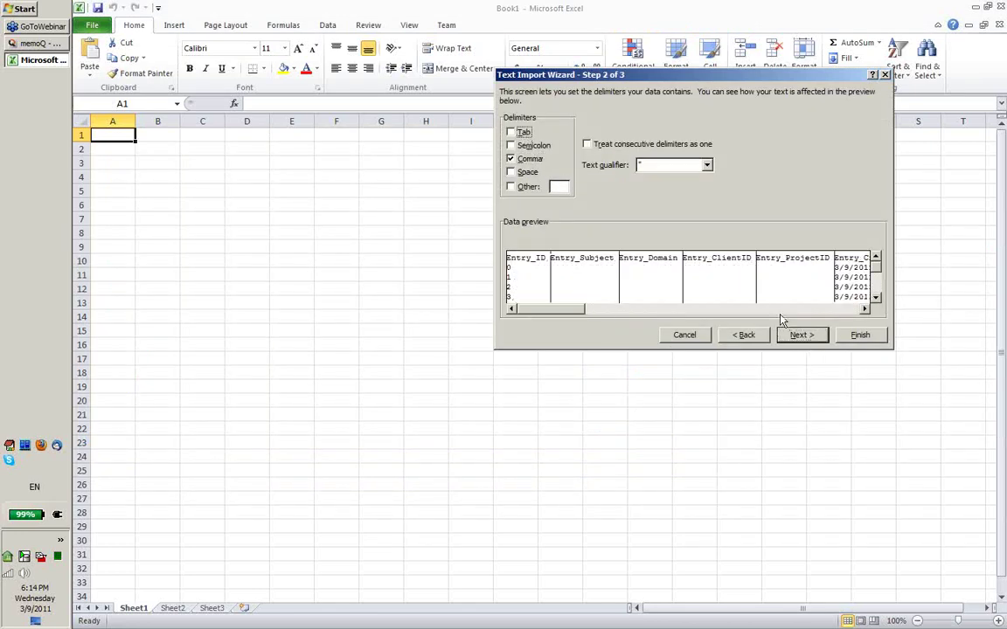
pyautogui.click(858, 335)
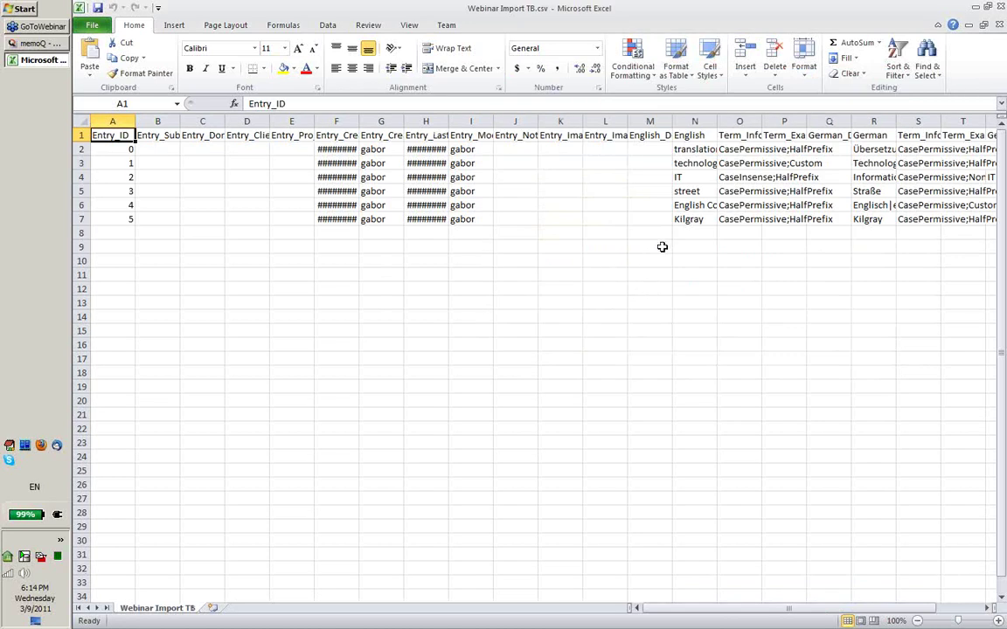
pyautogui.moveTo(713, 609); pyautogui.dragTo(757, 609)
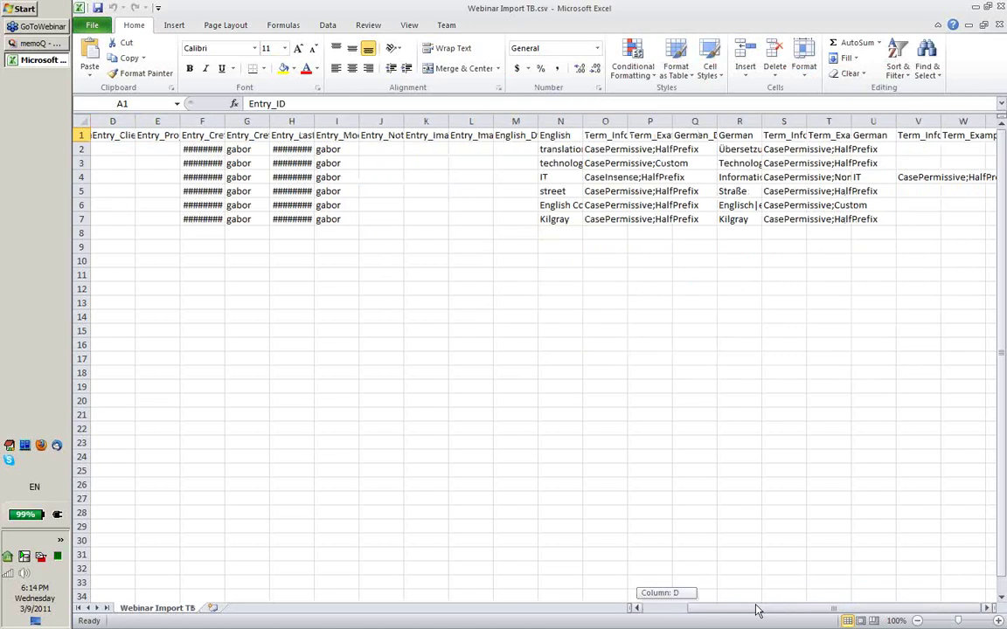
# - Widen the English term column and the Term_Info column beside it to show their full contents
pyautogui.click(564, 164)
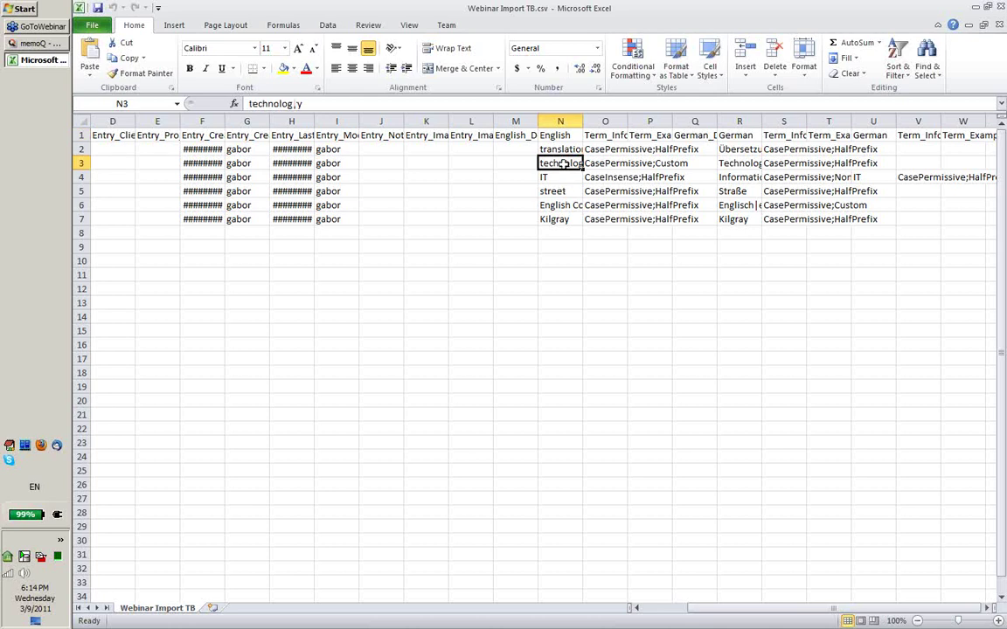
pyautogui.moveTo(583, 120); pyautogui.dragTo(627, 121)
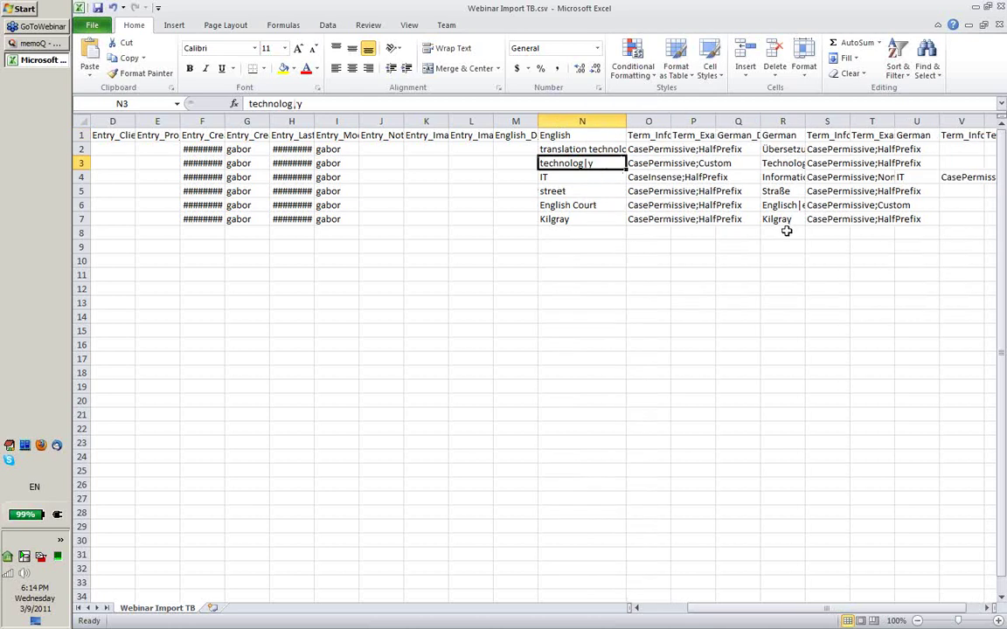
pyautogui.moveTo(671, 121); pyautogui.dragTo(758, 120)
pyautogui.click(629, 162)
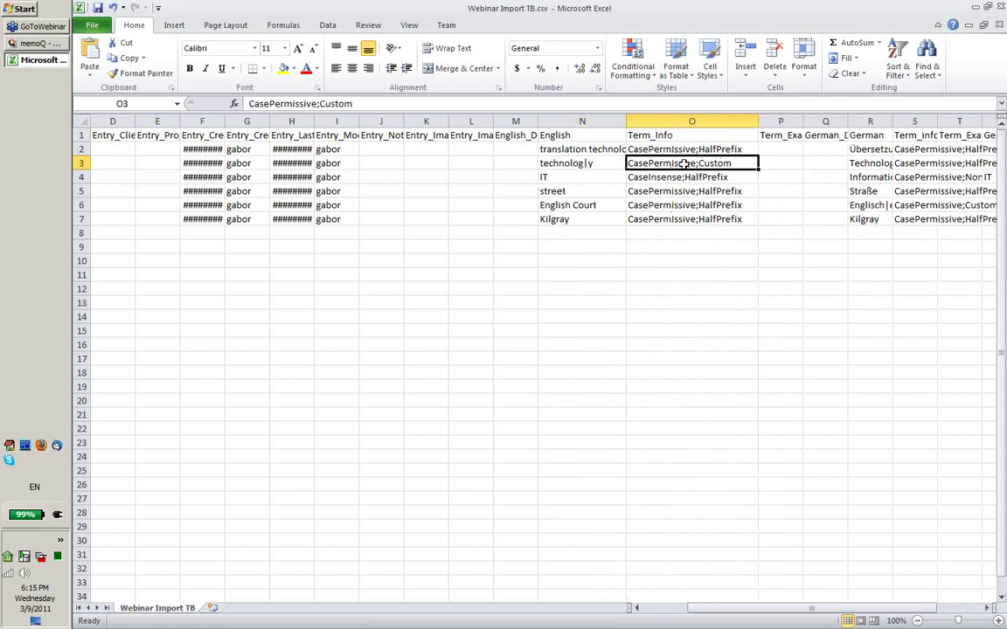
# - Highlight the Custom matching value in cell O3 and the "|y" ending of the English term technolog|y in cell N3
pyautogui.doubleClick(724, 163)
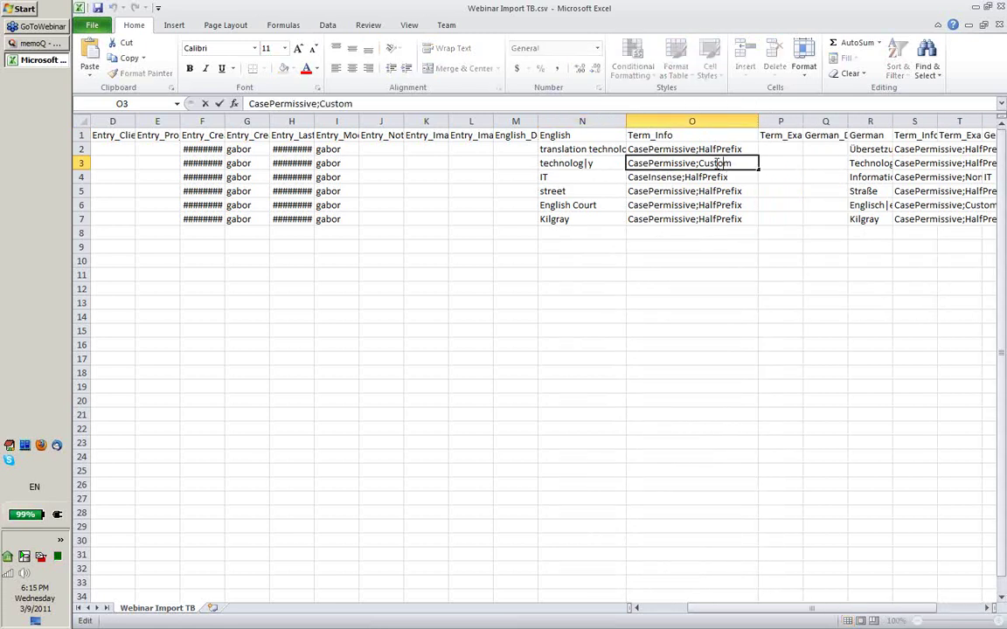
pyautogui.doubleClick(705, 162)
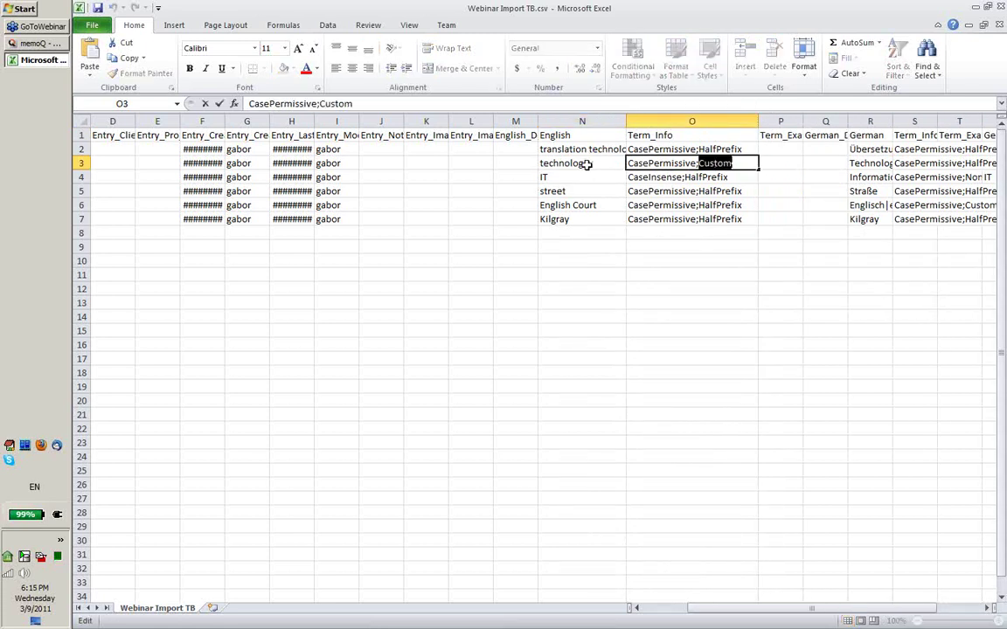
pyautogui.click(589, 163)
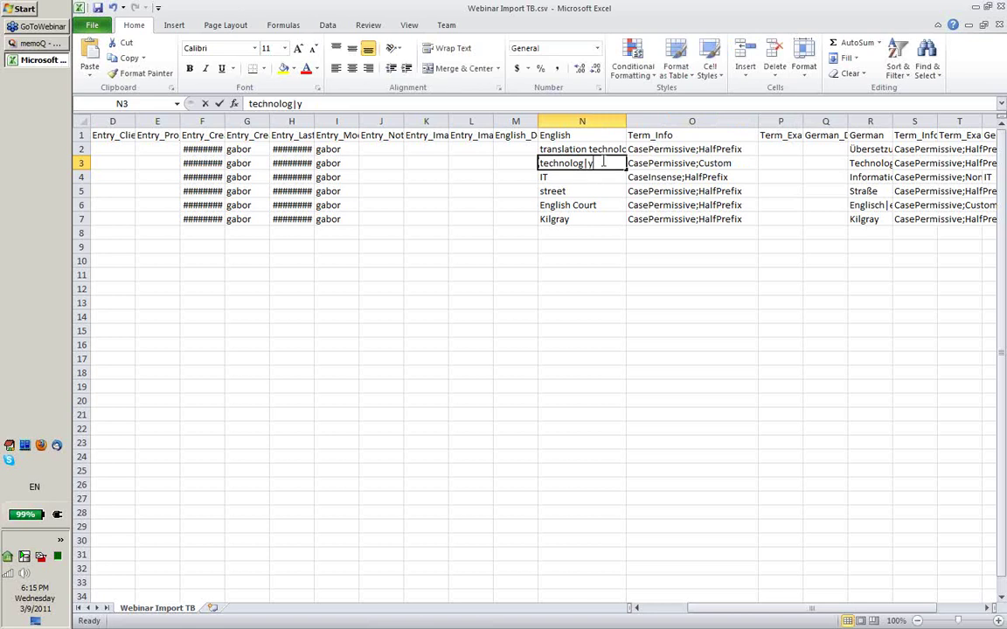
pyautogui.doubleClick(584, 163)
pyautogui.moveTo(586, 164); pyautogui.dragTo(606, 163)
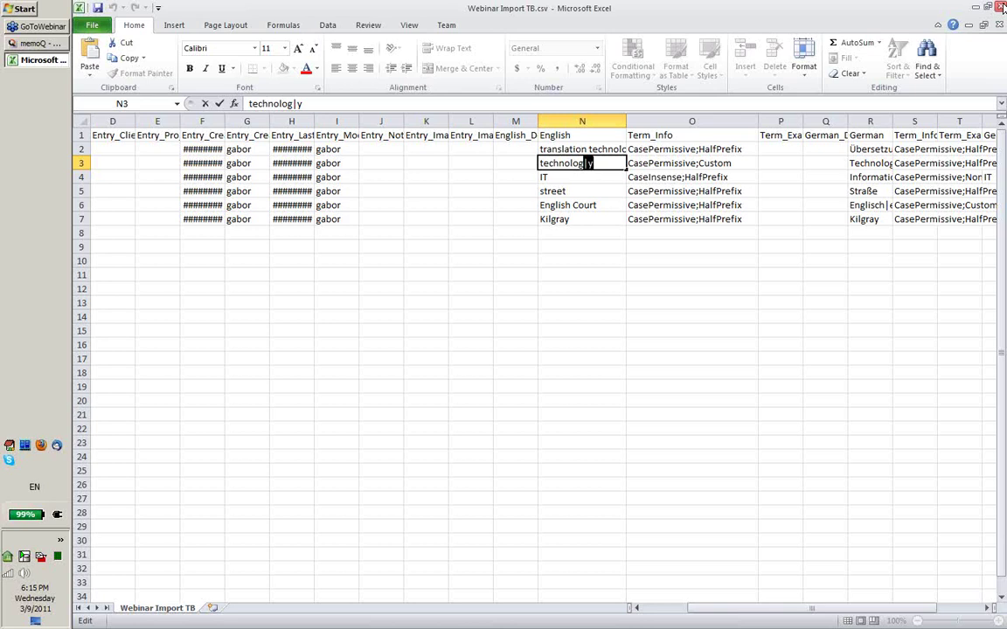
# - Close Excel without saving Webinar Import TB.csv, and switch to memoQ to show the project's LiveDocs corpora
pyautogui.click(1002, 7)
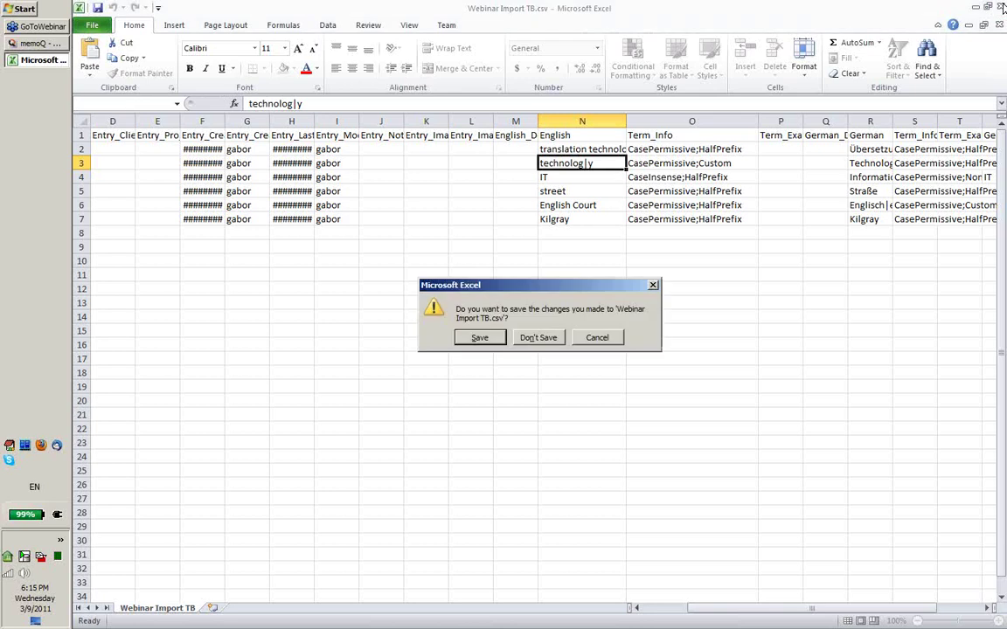
pyautogui.click(537, 337)
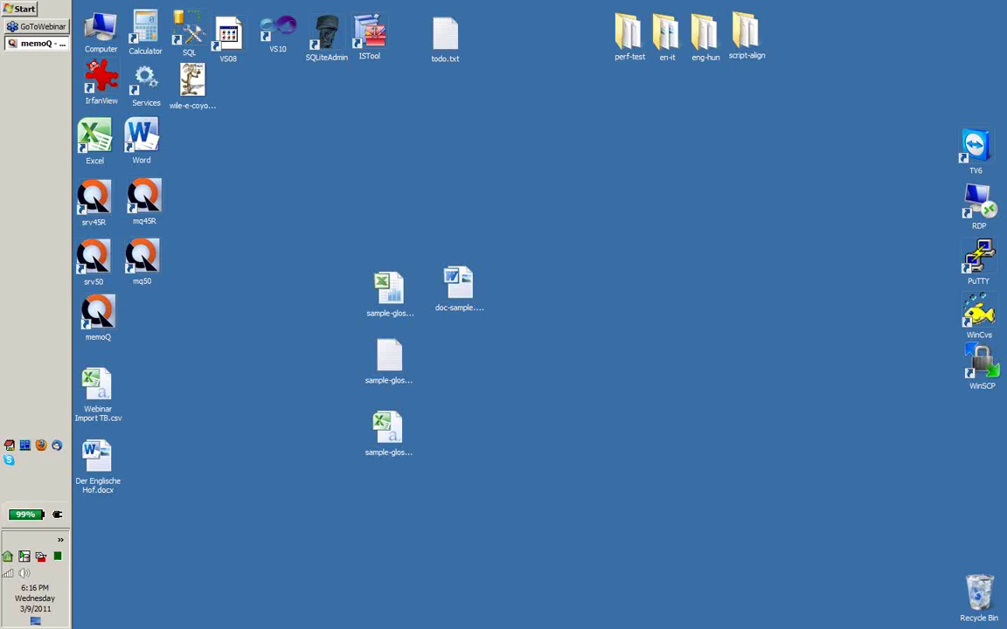
pyautogui.click(48, 42)
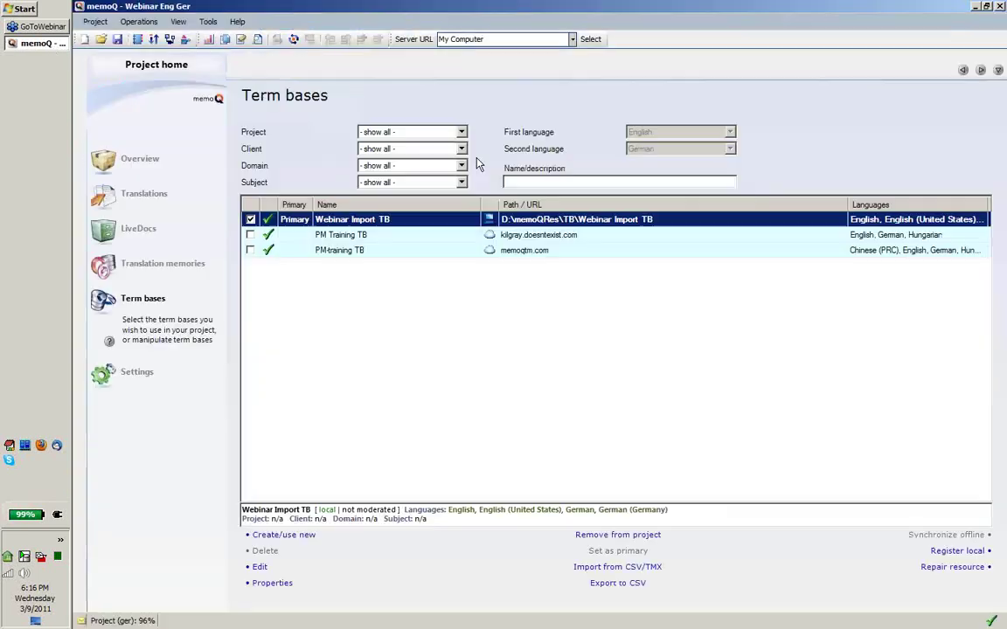
pyautogui.click(144, 233)
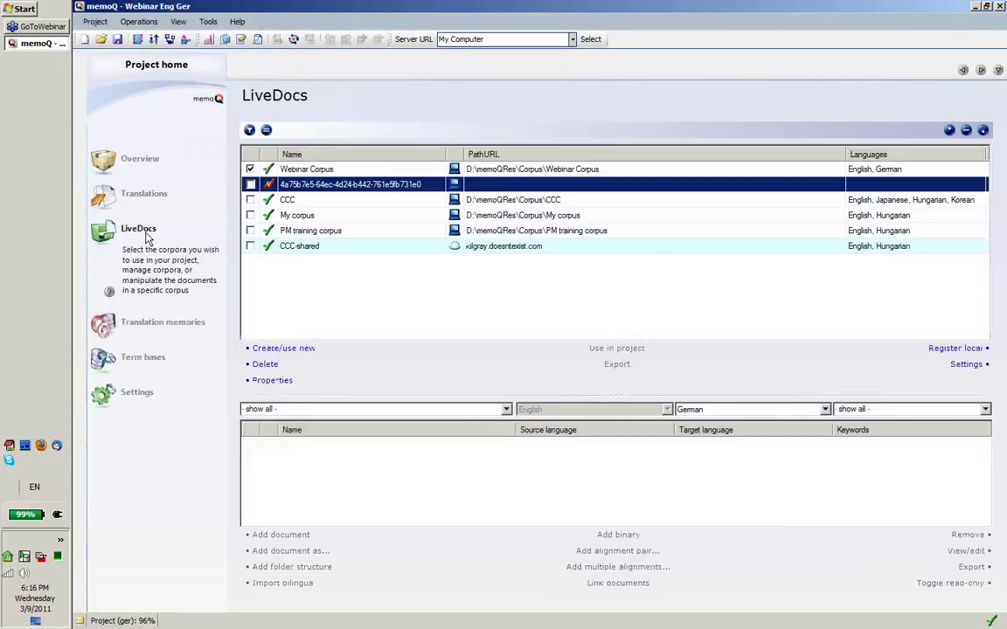
# - Open the alignment pair prep-IBM Power 575-prep-IBM Power 575_hun from Webinar Corpus and review the available alignment commands
pyautogui.click(288, 169)
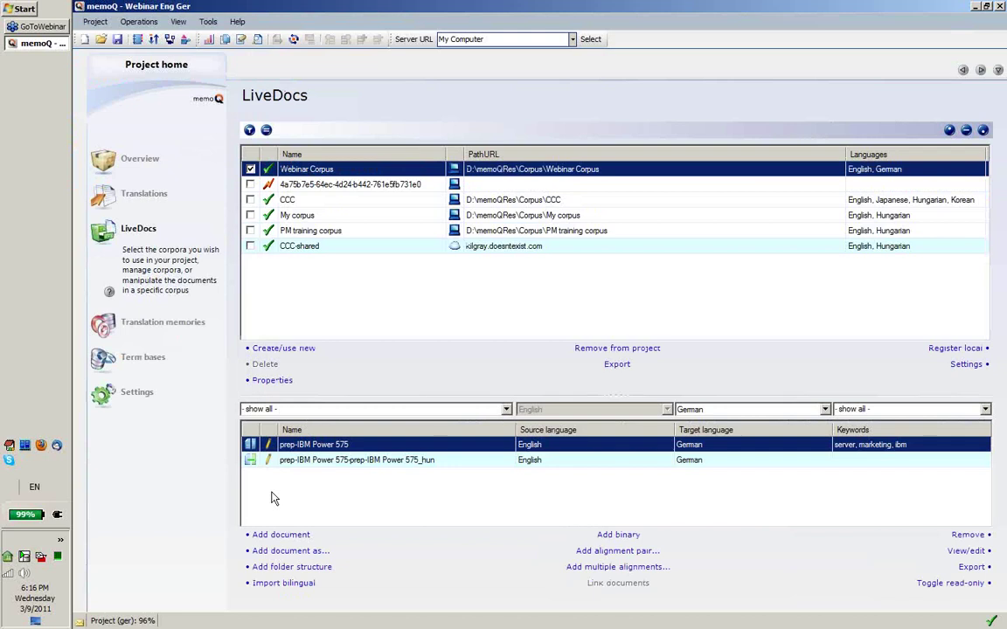
pyautogui.click(319, 463)
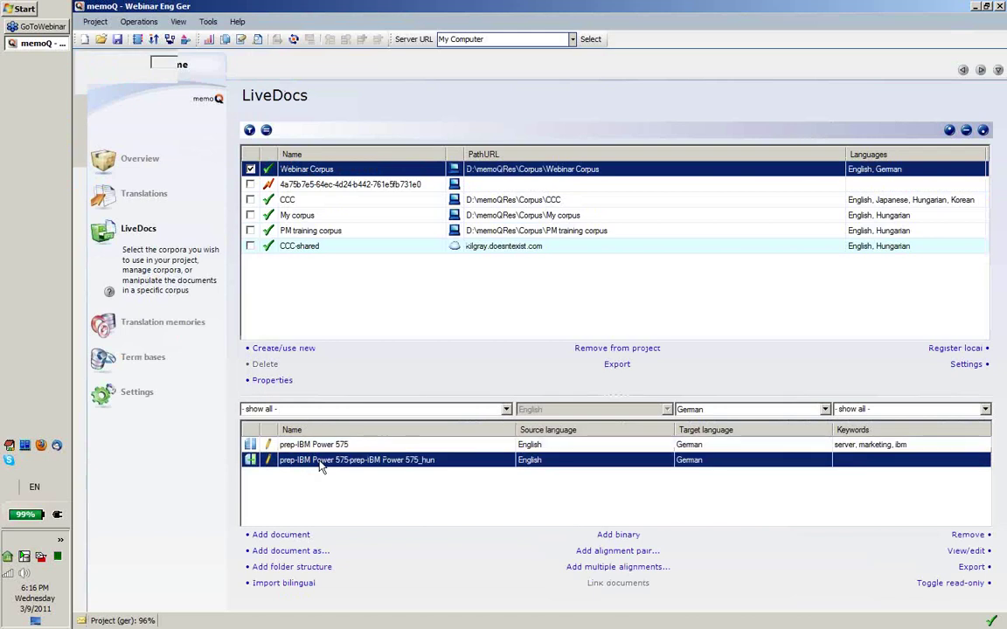
pyautogui.doubleClick(320, 464)
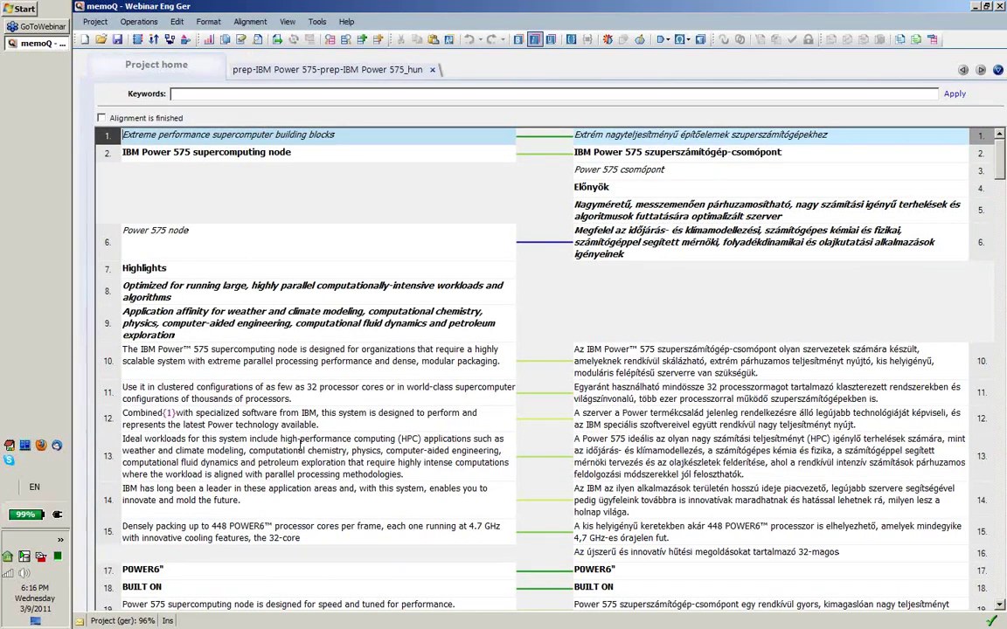
pyautogui.click(250, 21)
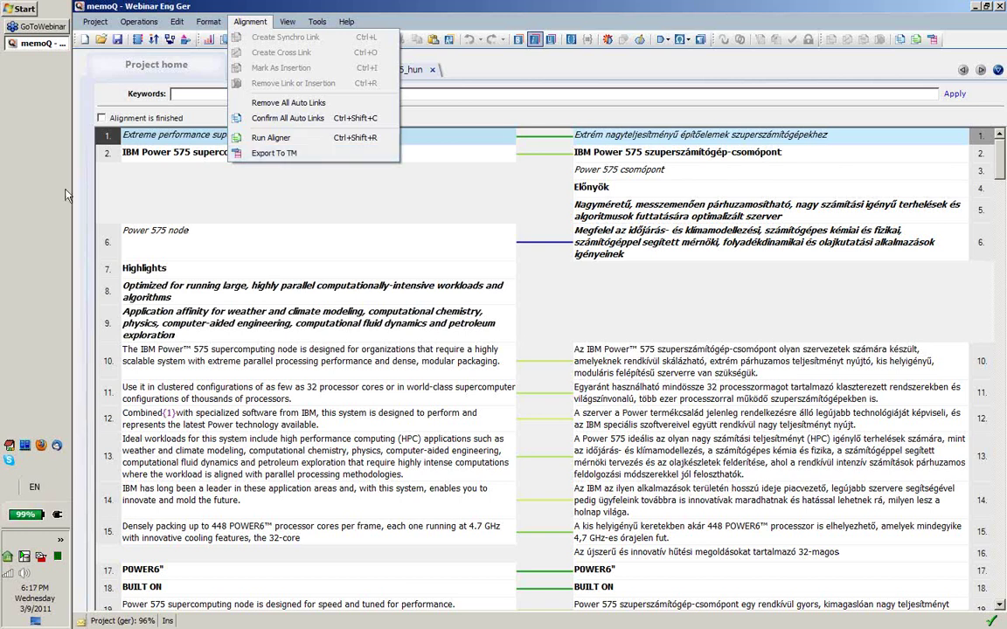
pyautogui.press('Escape')
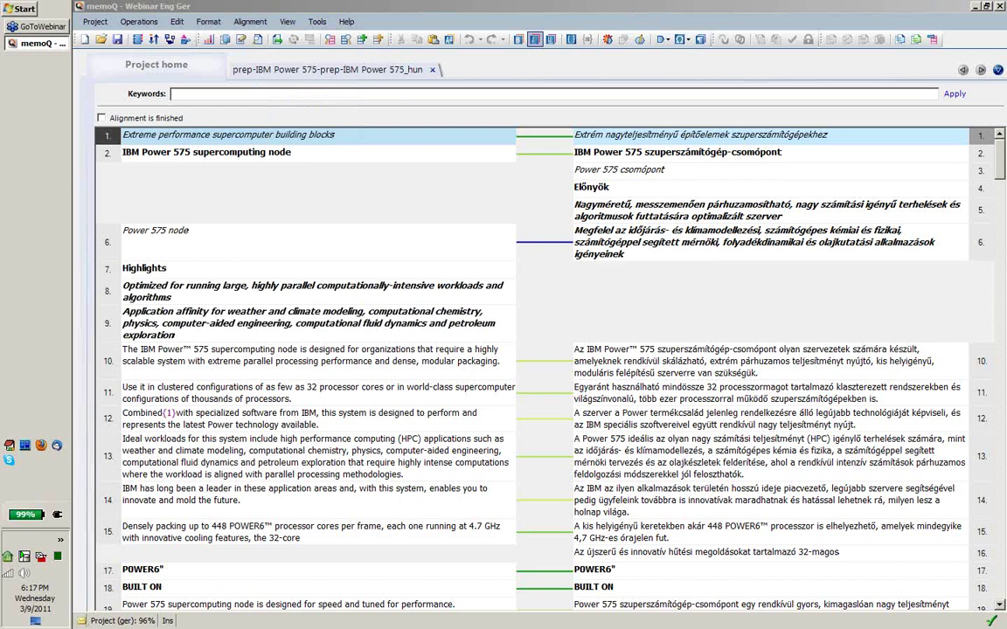